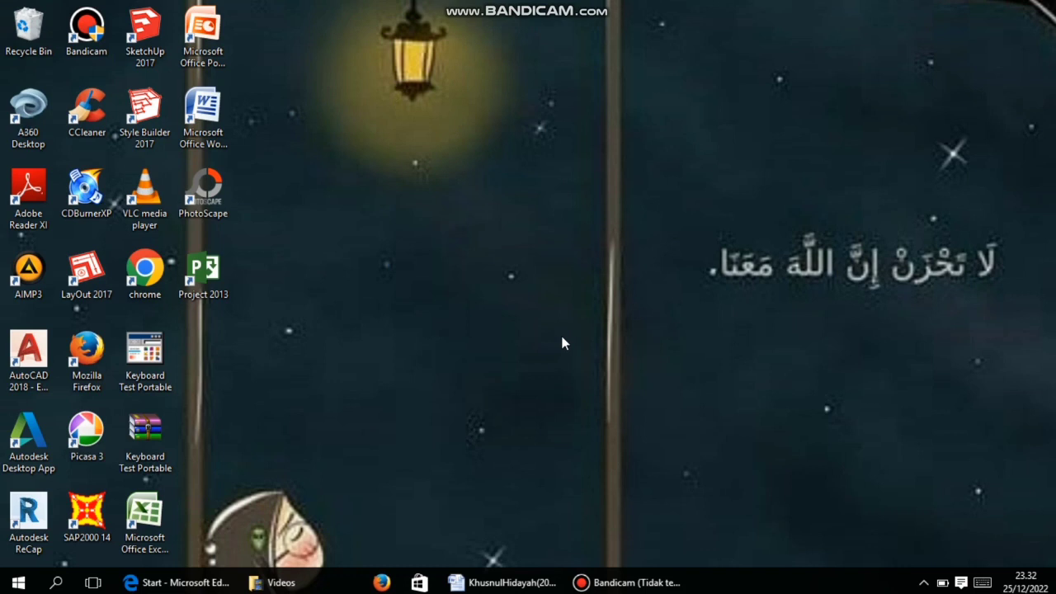
Launch Project 2013, confirm the login profile, and create a blank project
double_click(204, 280)
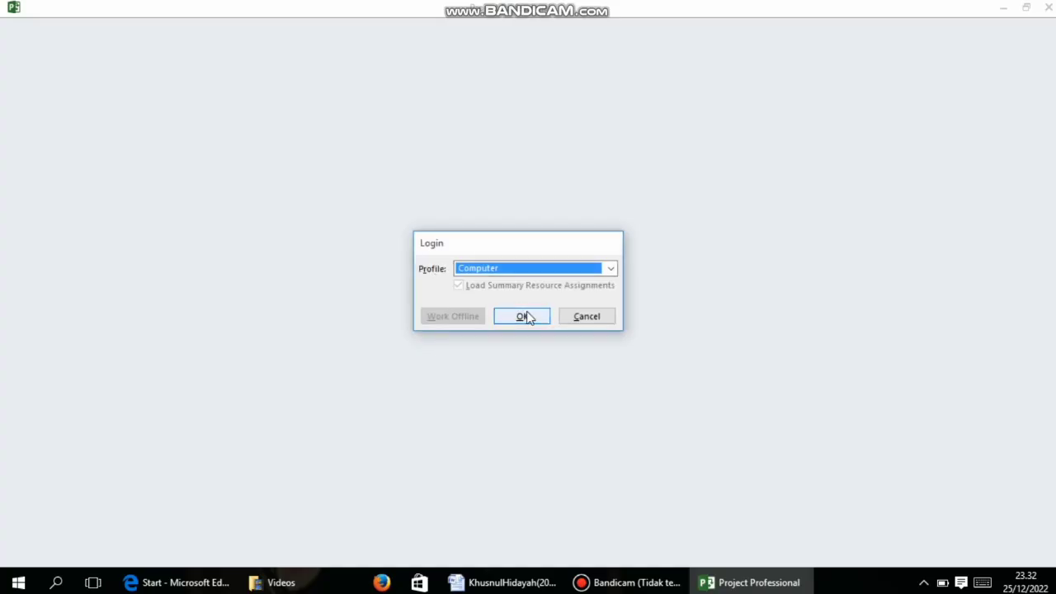
click(528, 317)
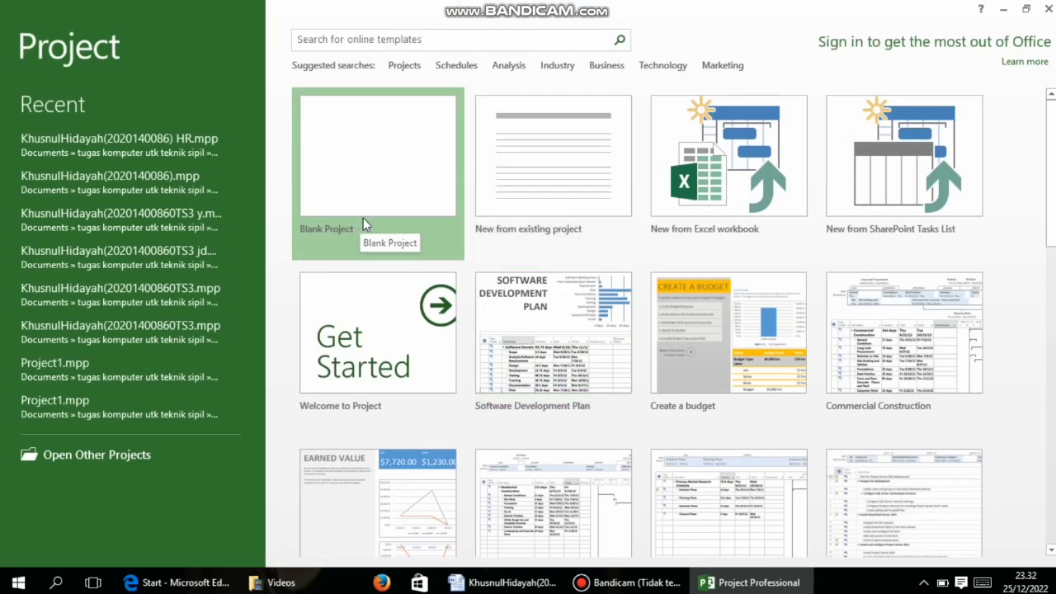
click(390, 215)
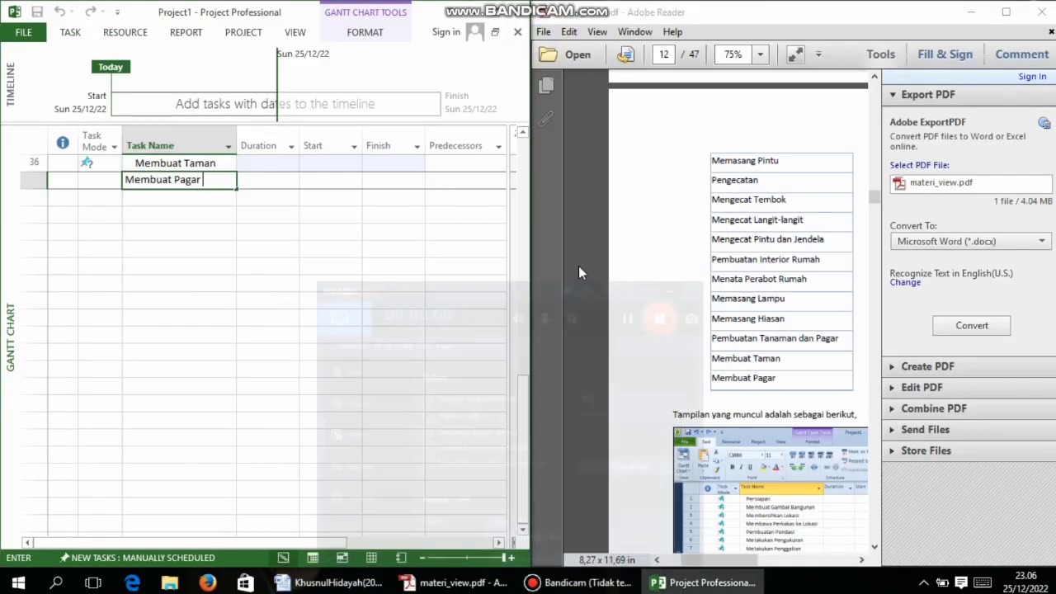
Check the entered task names, from Membersihkan Lokasi onward, against the PDF table
scroll(725, 229, up, 15)
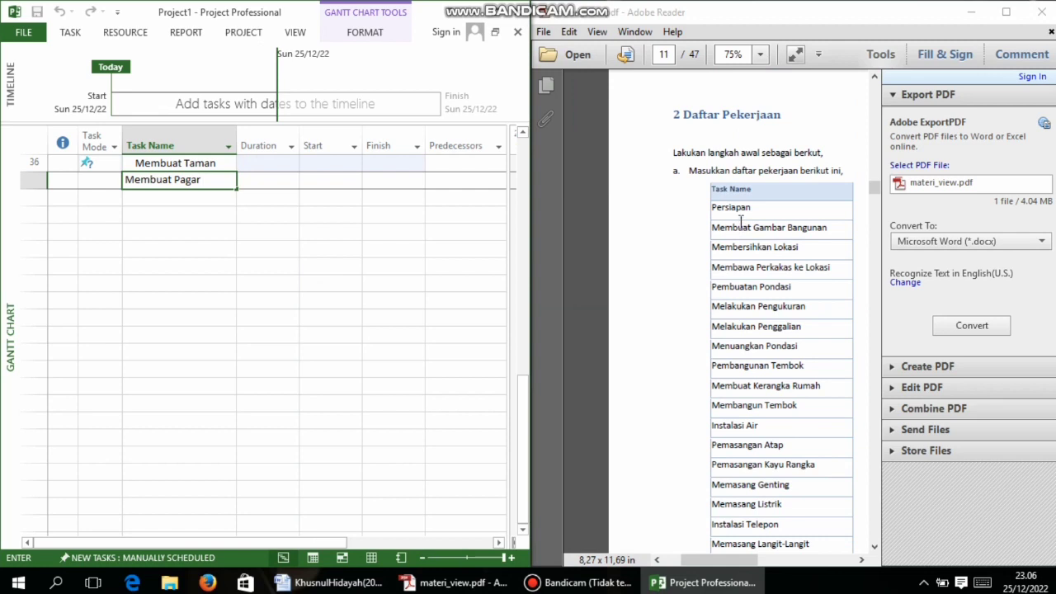
scroll(741, 221, down, 2)
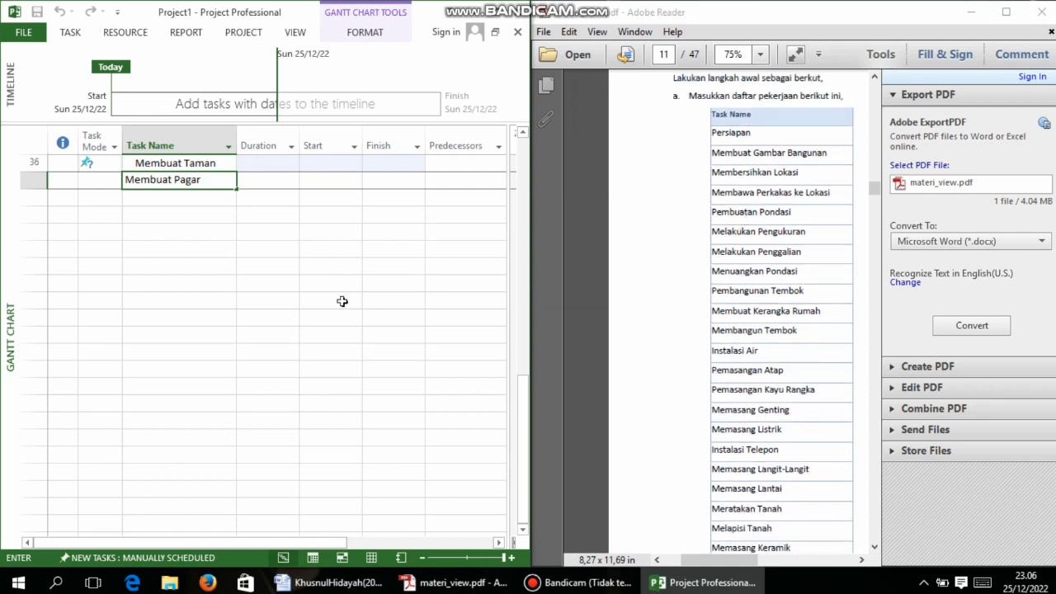
scroll(335, 297, up, 12)
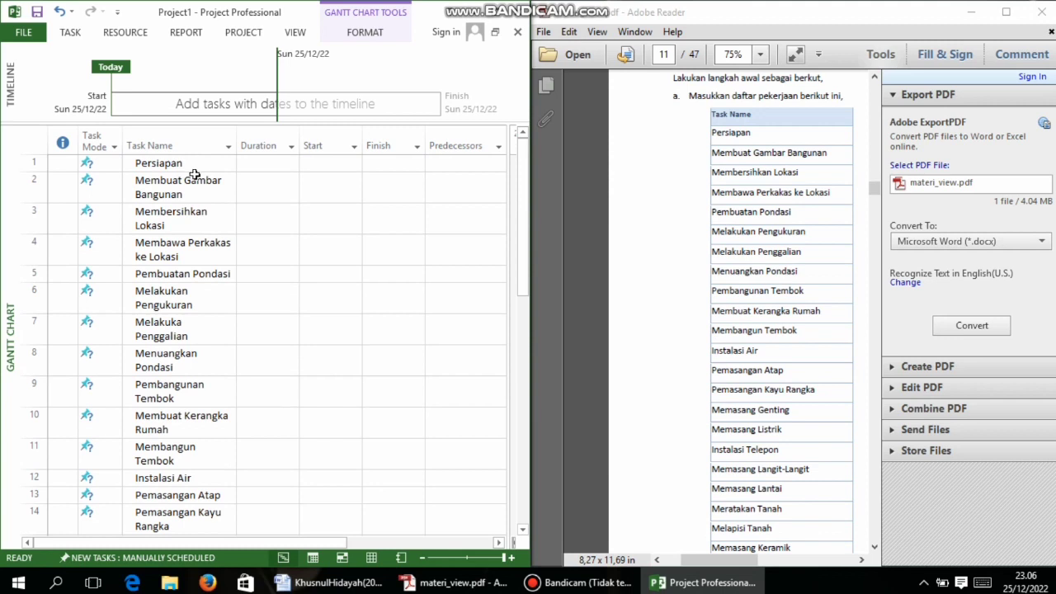
click(209, 220)
scroll(203, 421, down, 4)
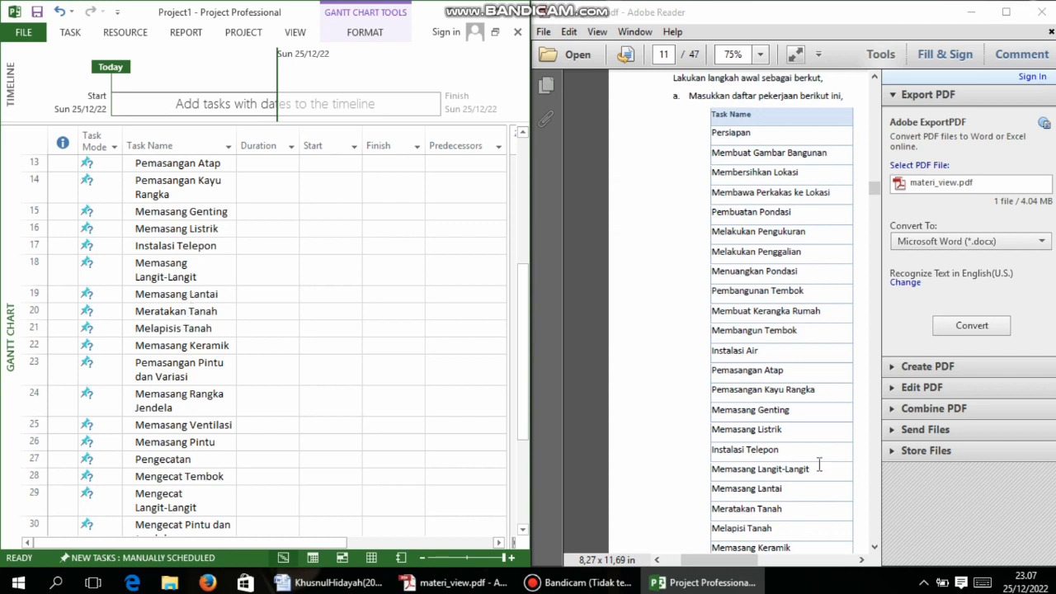
scroll(821, 469, down, 2)
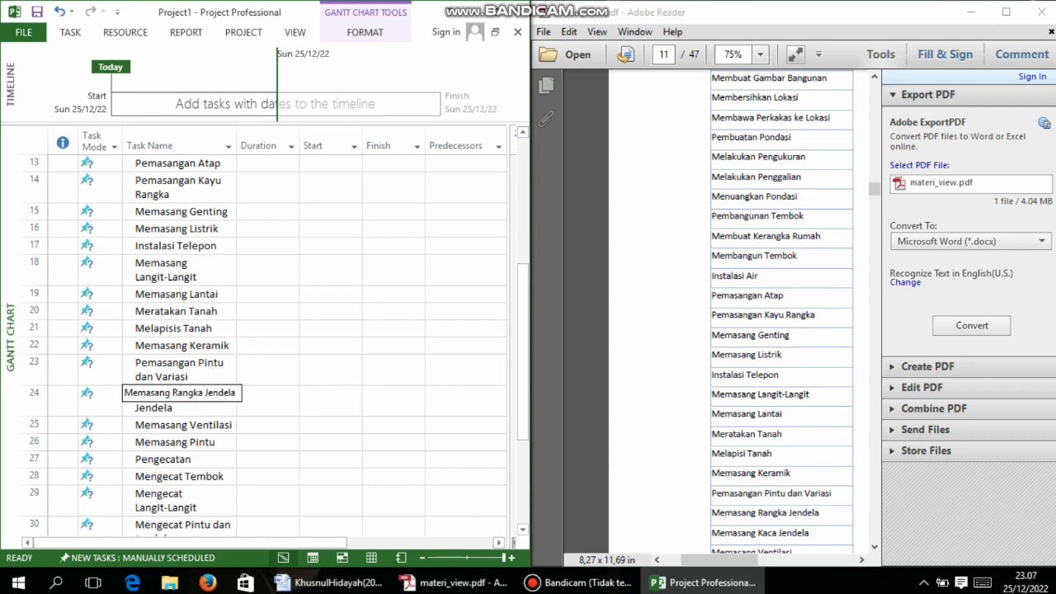
Select the Memasang Pintu row and maximize the Project window
click(197, 447)
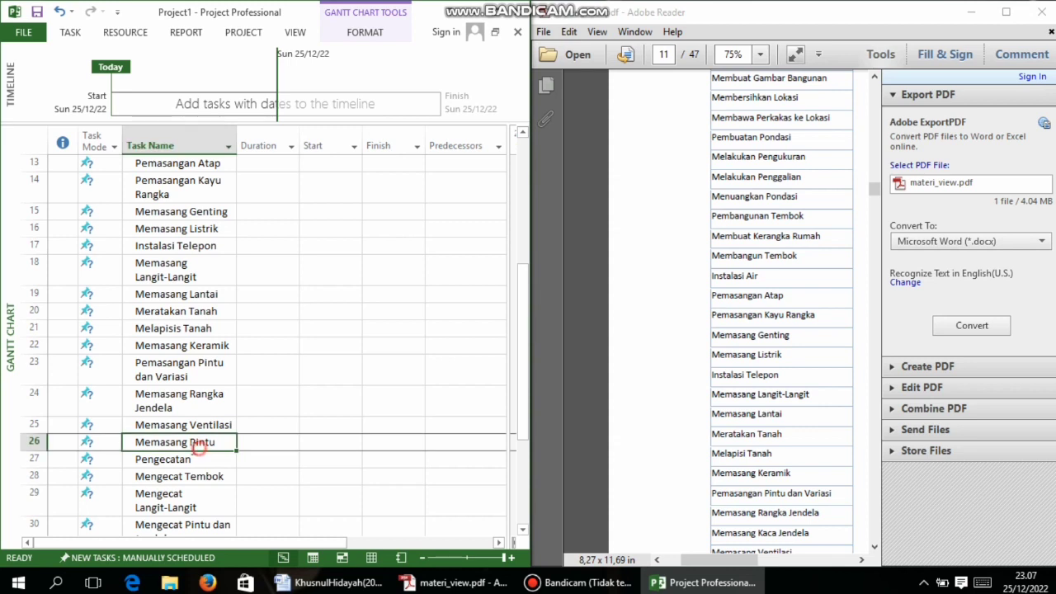
click(23, 441)
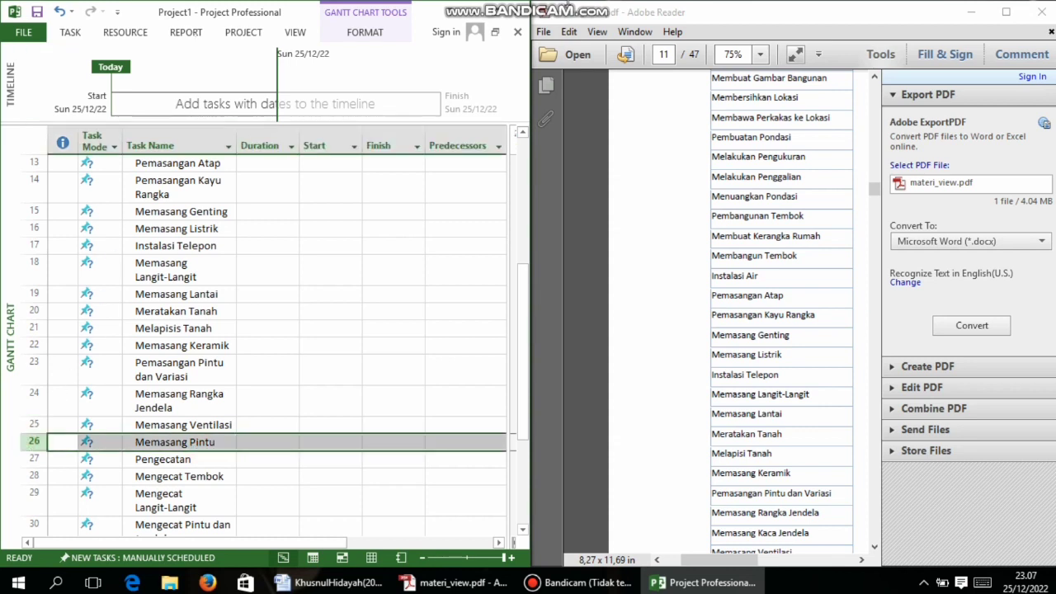
click(493, 12)
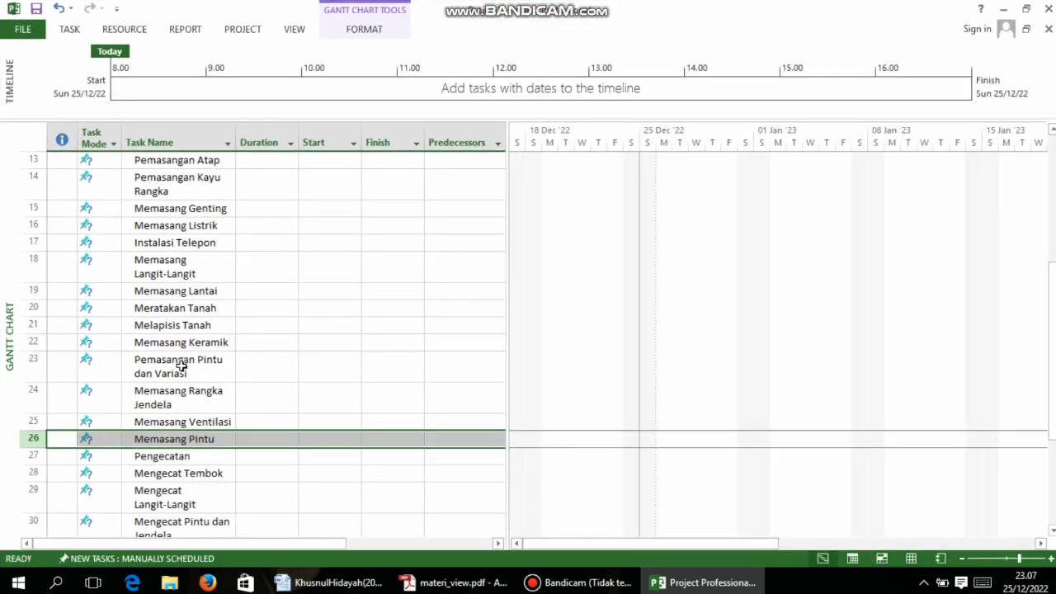
Insert a blank task above Memasang Pintu and start typing the window task name
right_click(29, 431)
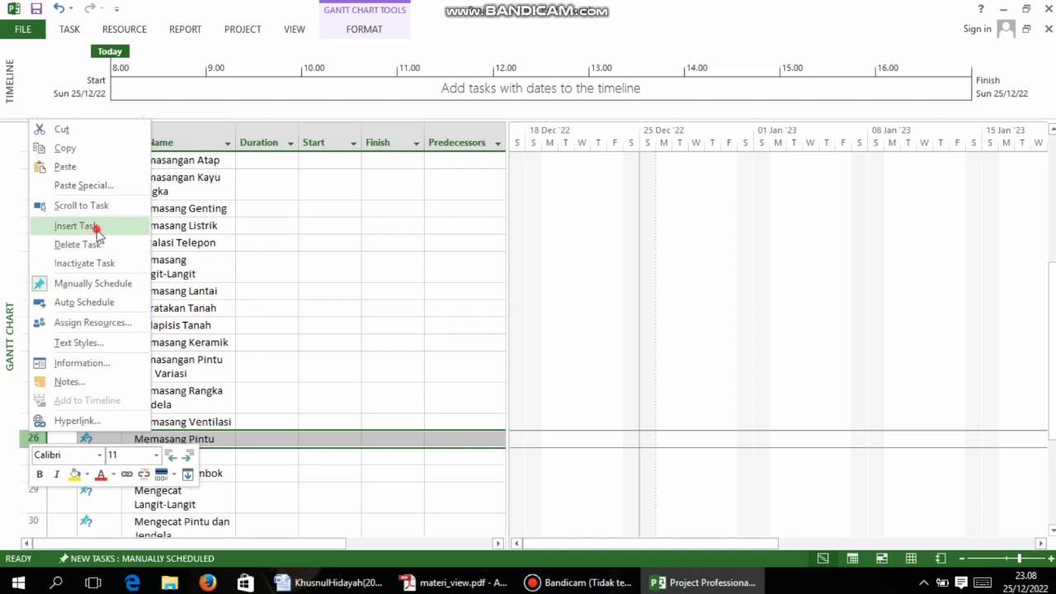
click(93, 227)
text(Mem)
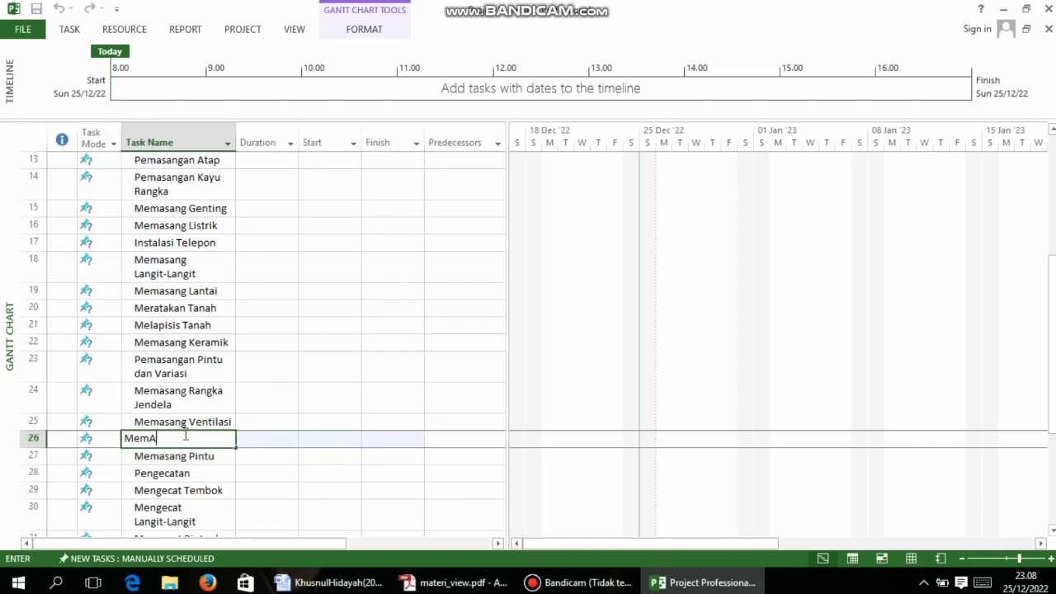
text(AS)
text(san)
text(g Jendela)
Bring the PDF task list forward and set Project back beside it for comparison
click(575, 582)
mouse_move(462, 584)
click(485, 561)
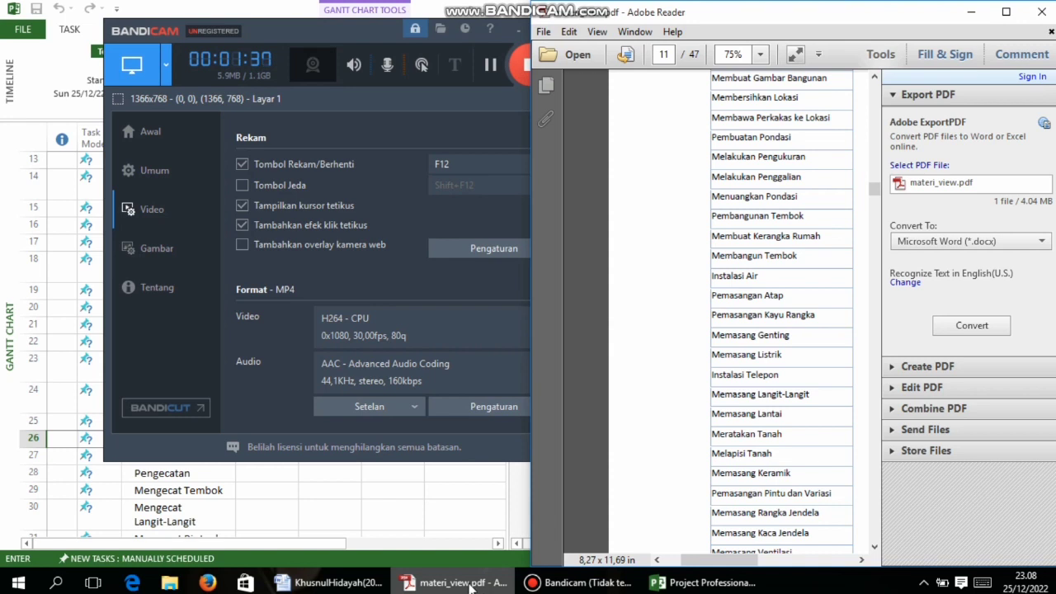
click(441, 516)
click(465, 584)
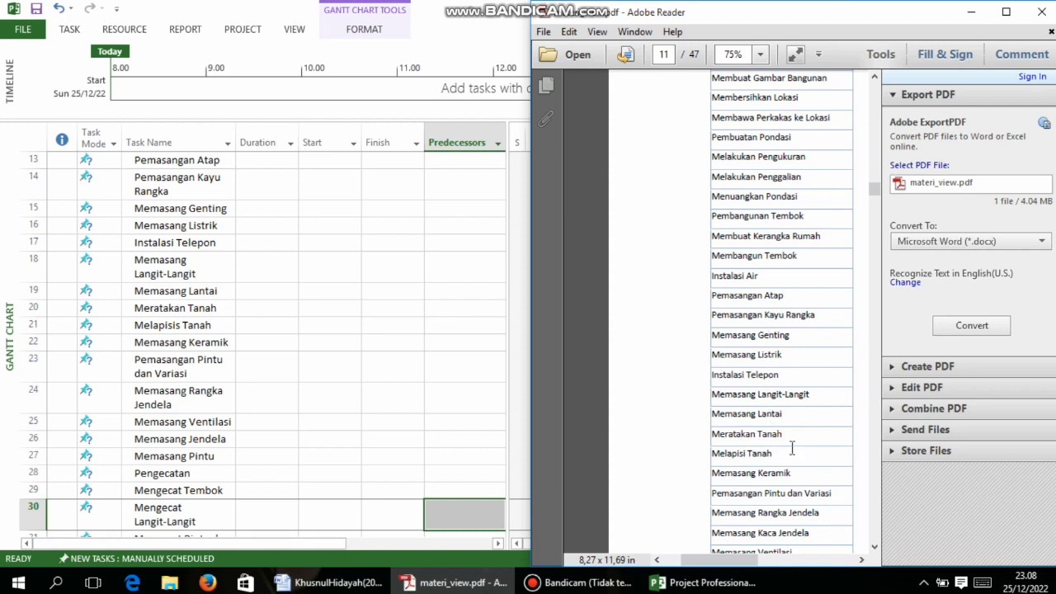
scroll(792, 459, down, 2)
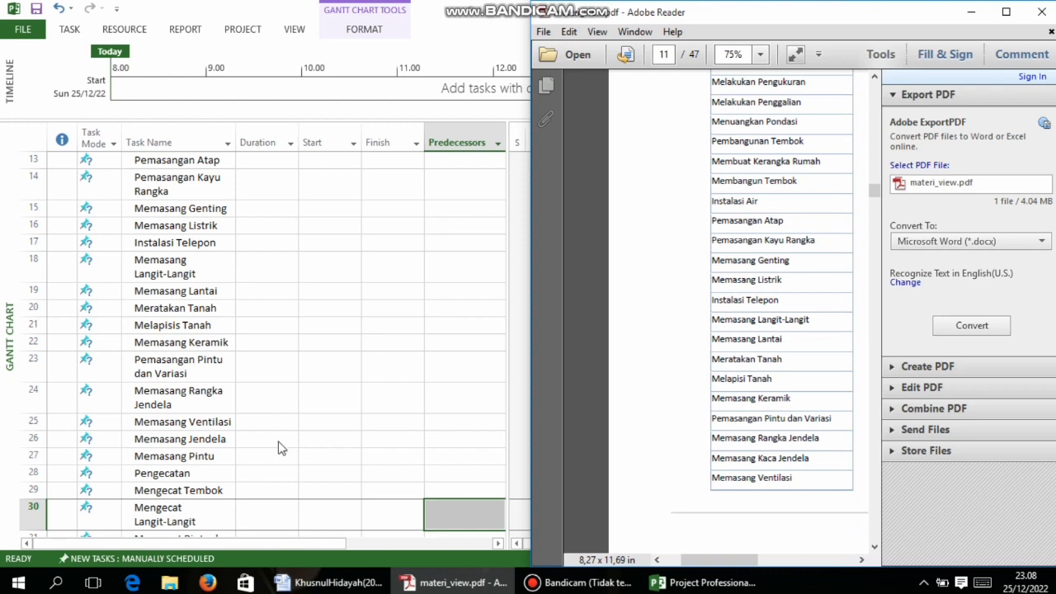
Add 'Kaca' to the new row 26 task name, then recheck the PDF's following tasks
click(215, 444)
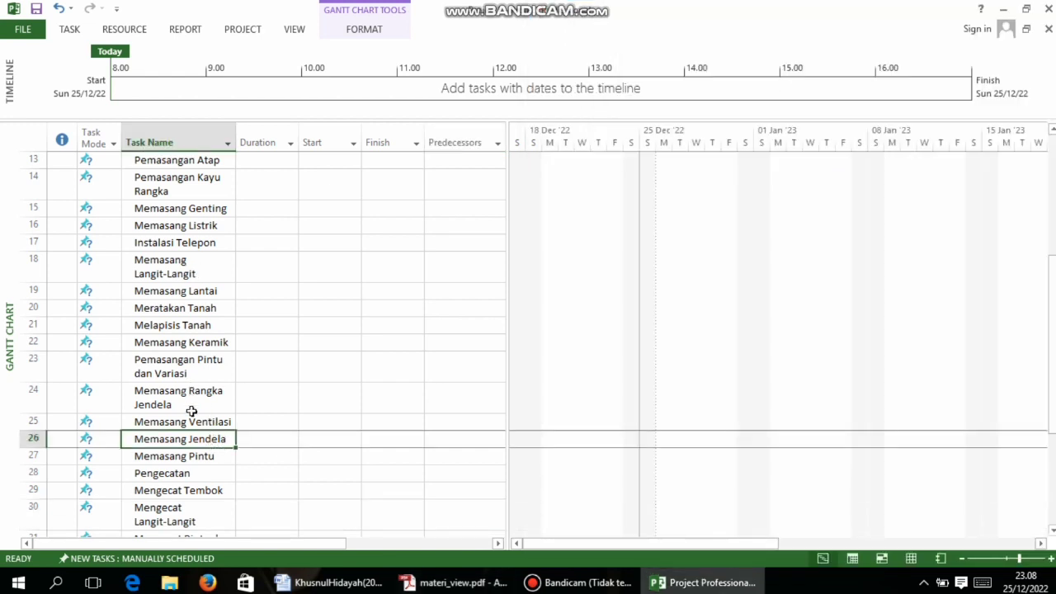
click(189, 438)
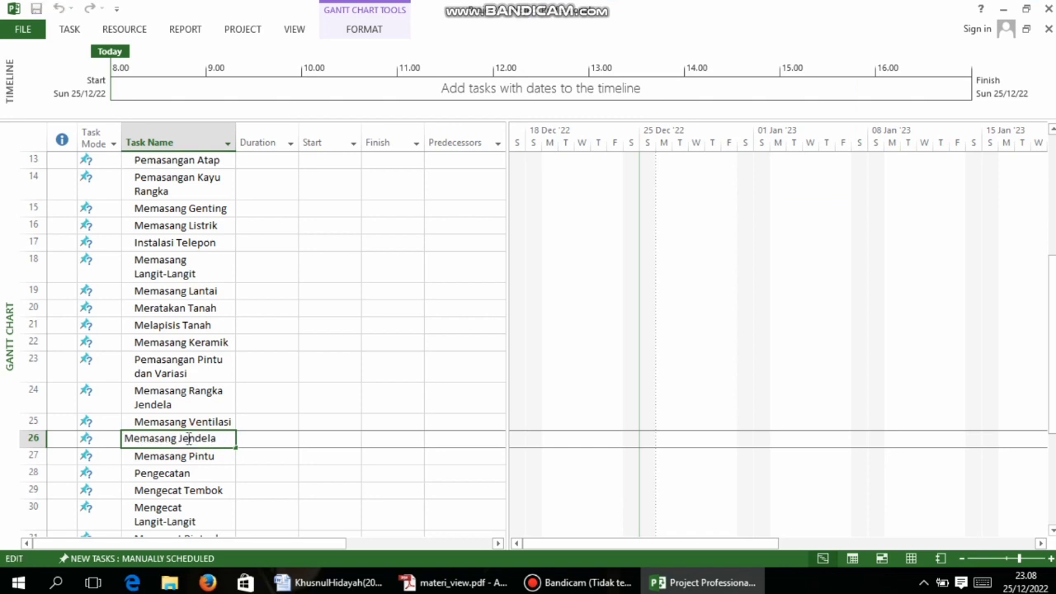
text(Kaca)
click(458, 583)
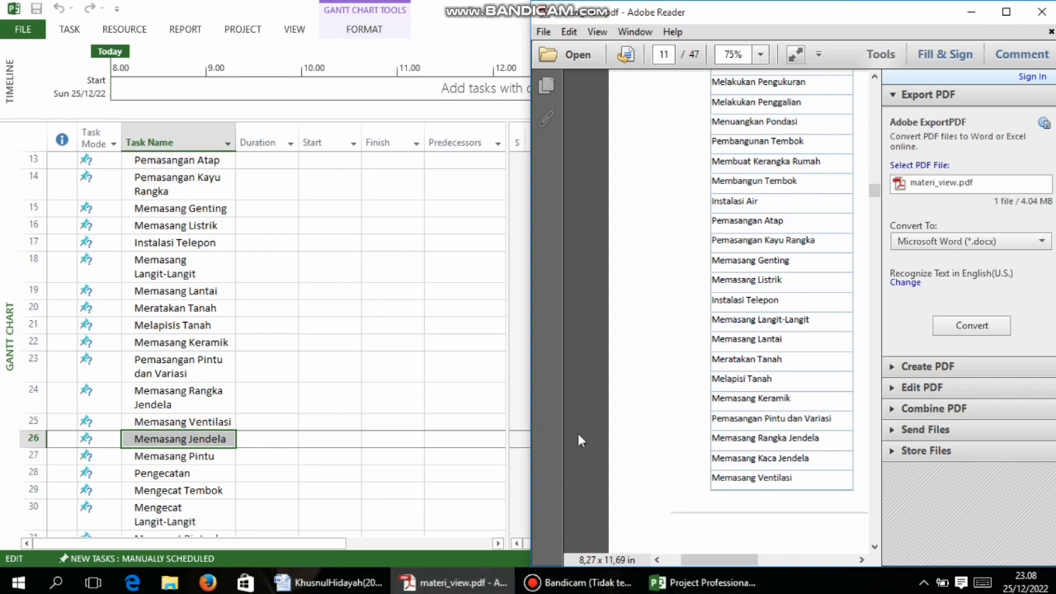
scroll(781, 429, down, 1)
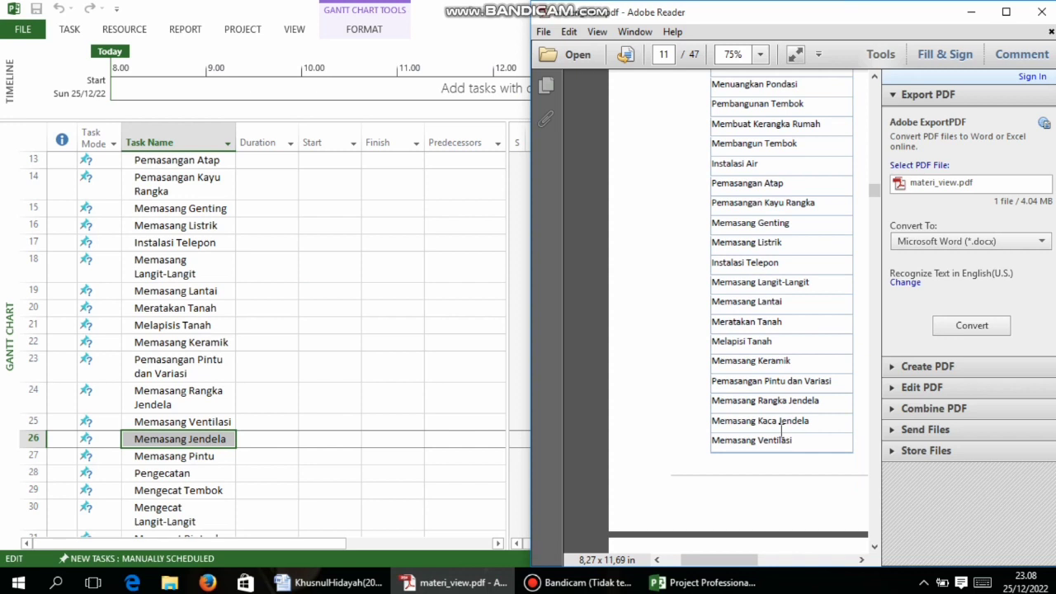
scroll(783, 436, down, 3)
scroll(784, 439, down, 2)
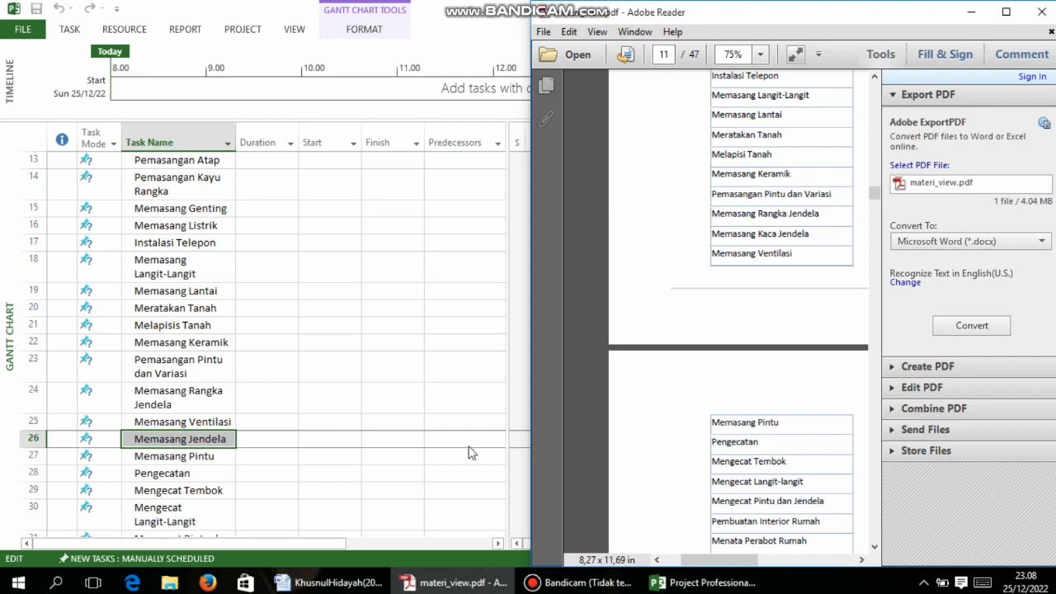
Compare the Memasang Rangka Jendela and Memasang Kaca Jendela rows against the PDF
click(188, 396)
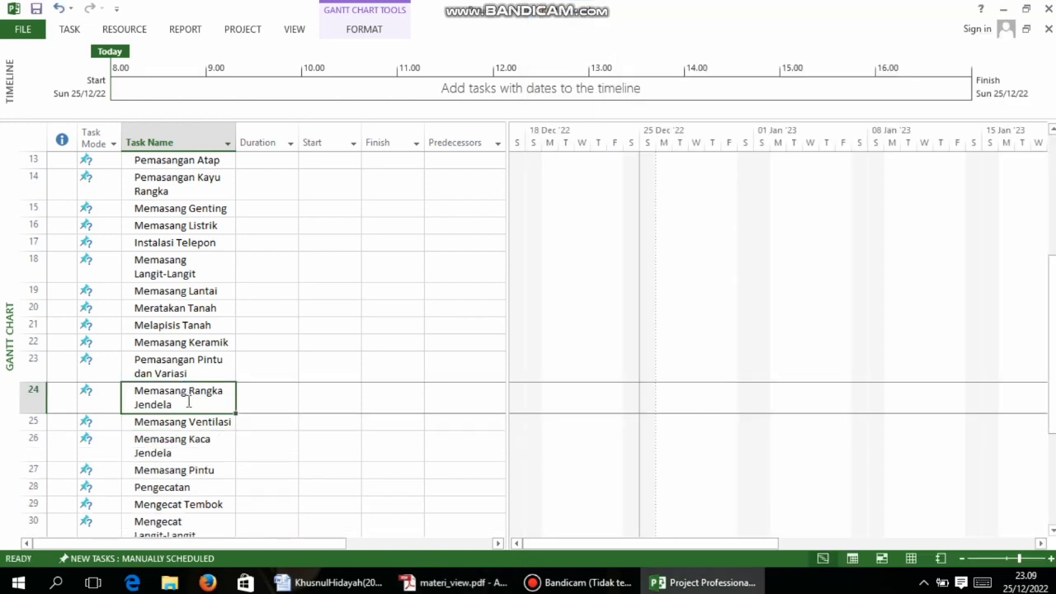
click(188, 398)
click(208, 436)
click(456, 582)
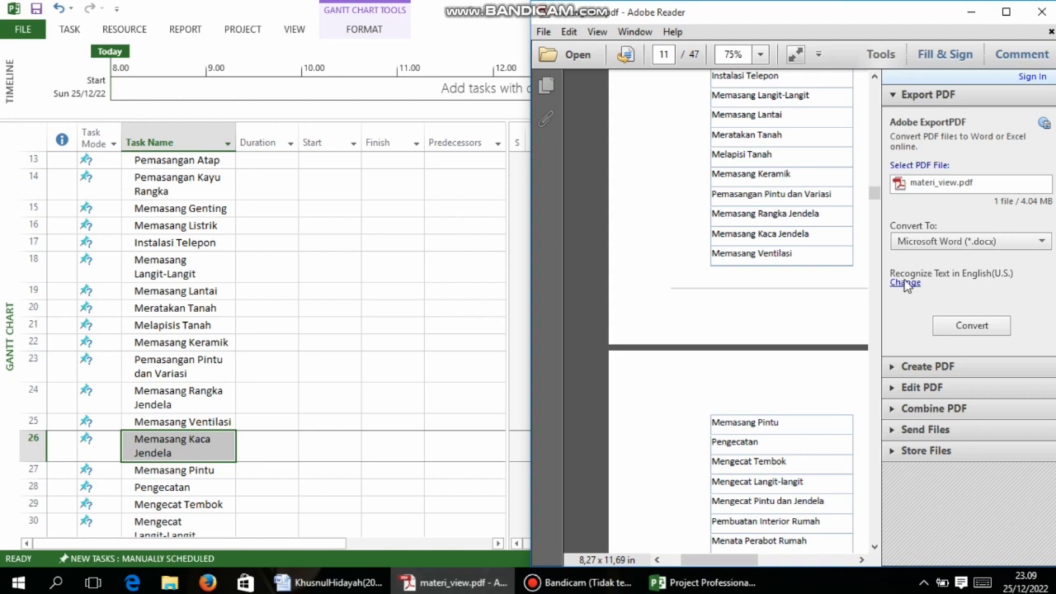
click(255, 447)
Rename row 25 to 'Memasang Kaca Jendela' and retype row 26 as 'Memasang ve…'
click(191, 424)
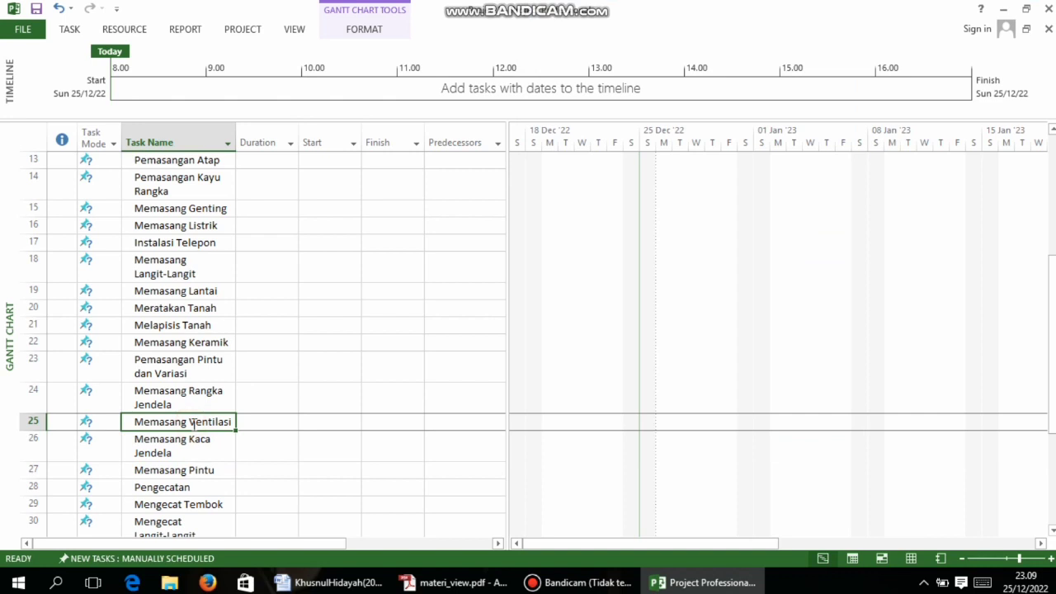
text(Memasan)
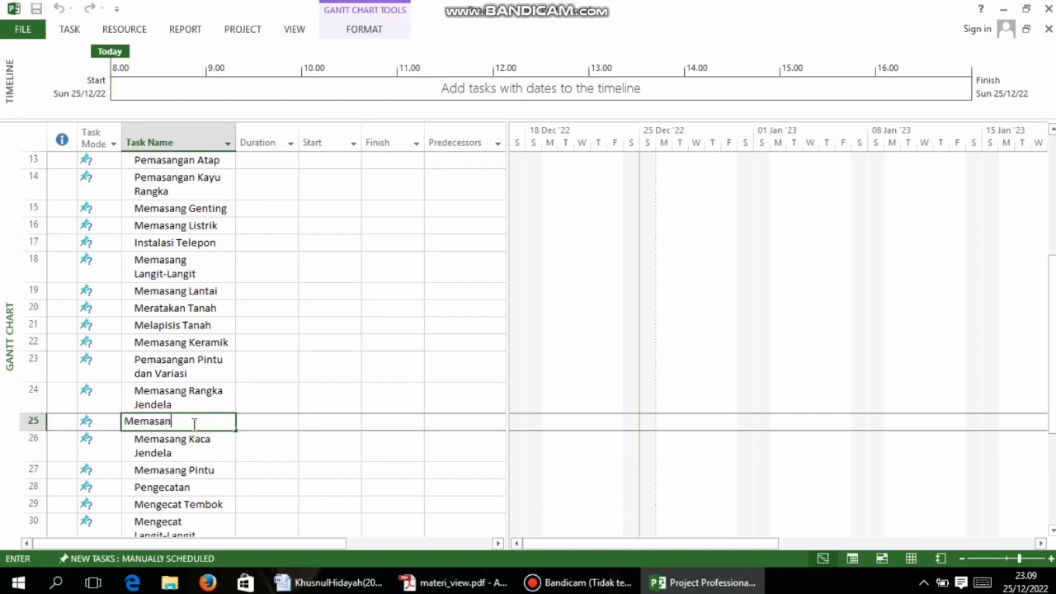
text(g Kaca Jendela)
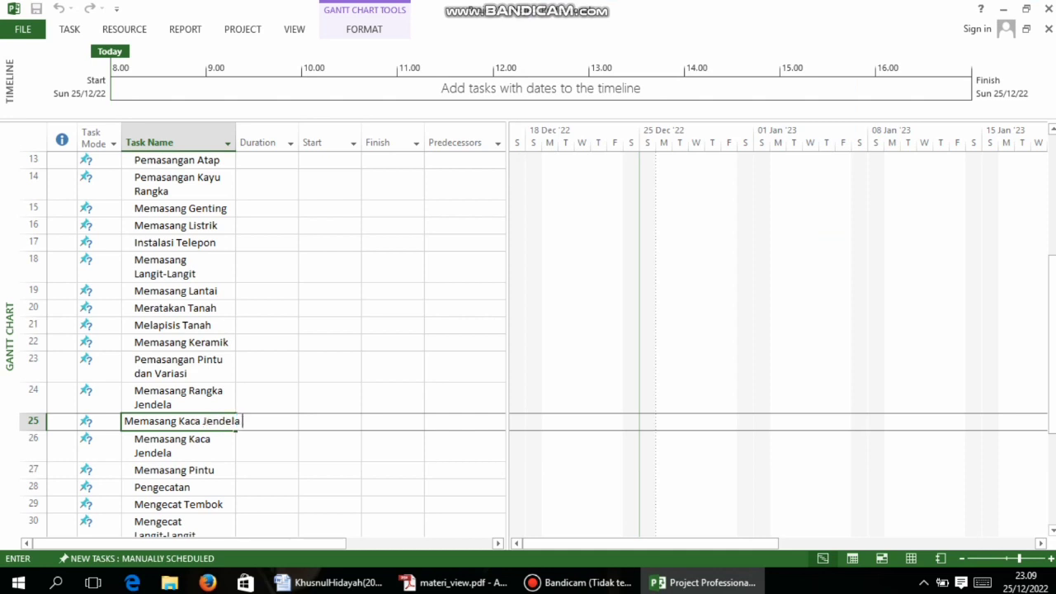
click(162, 454)
key(BackSpace)
text(Me)
key(BackSpace)
text(emasang)
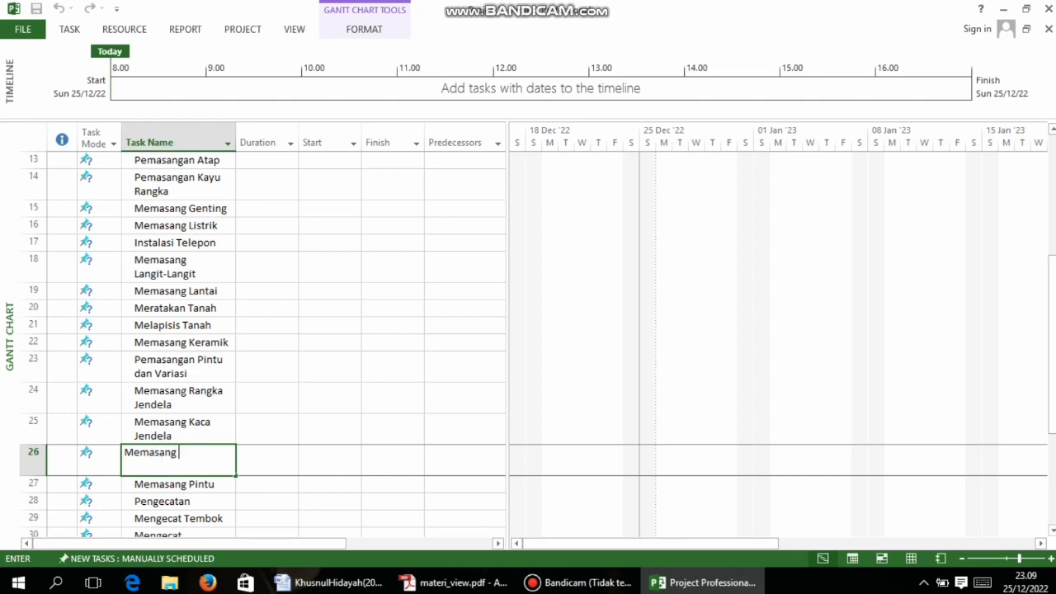
text( ventilasi)
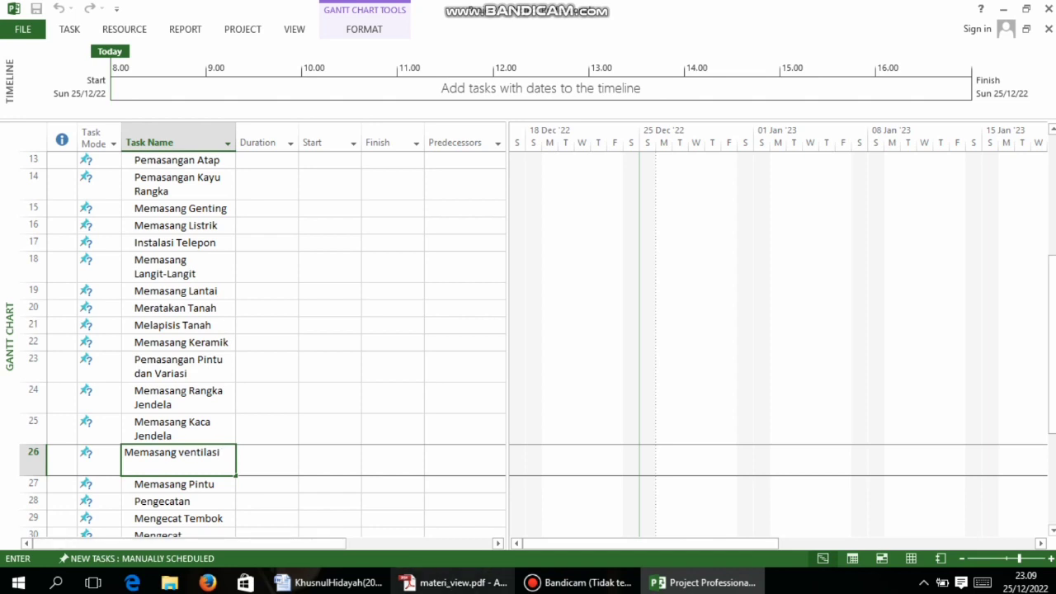
Recheck the PDF list, then select the blank task name cell below row 37
click(446, 584)
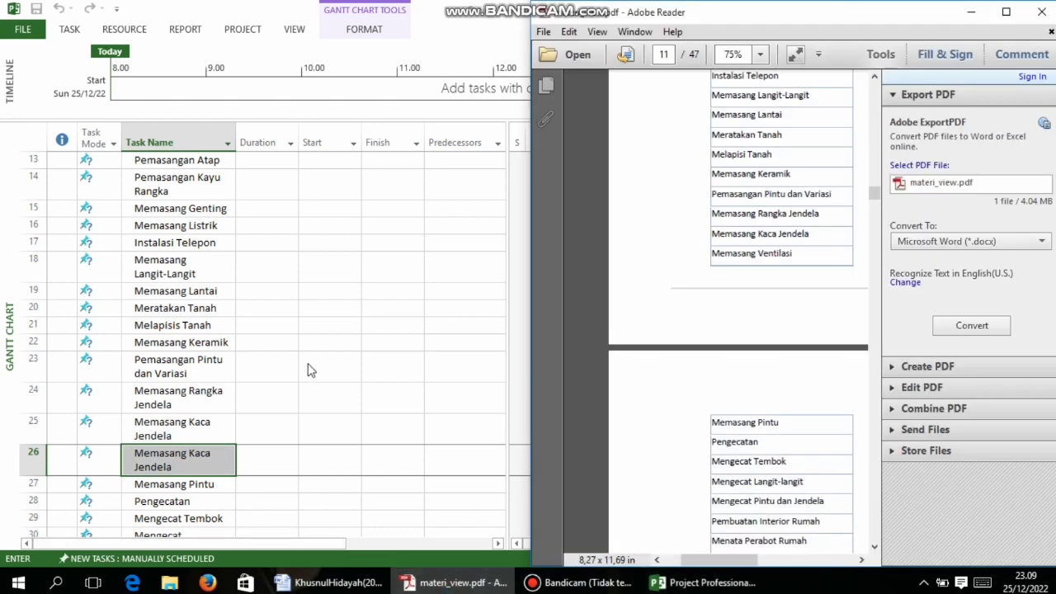
scroll(297, 363, down, 6)
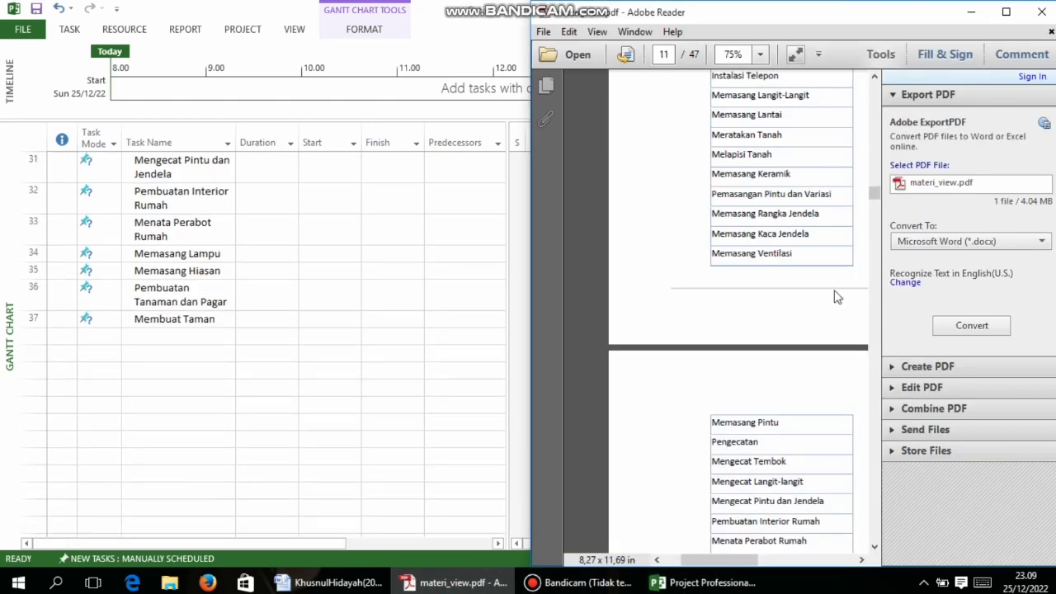
scroll(358, 258, up, 2)
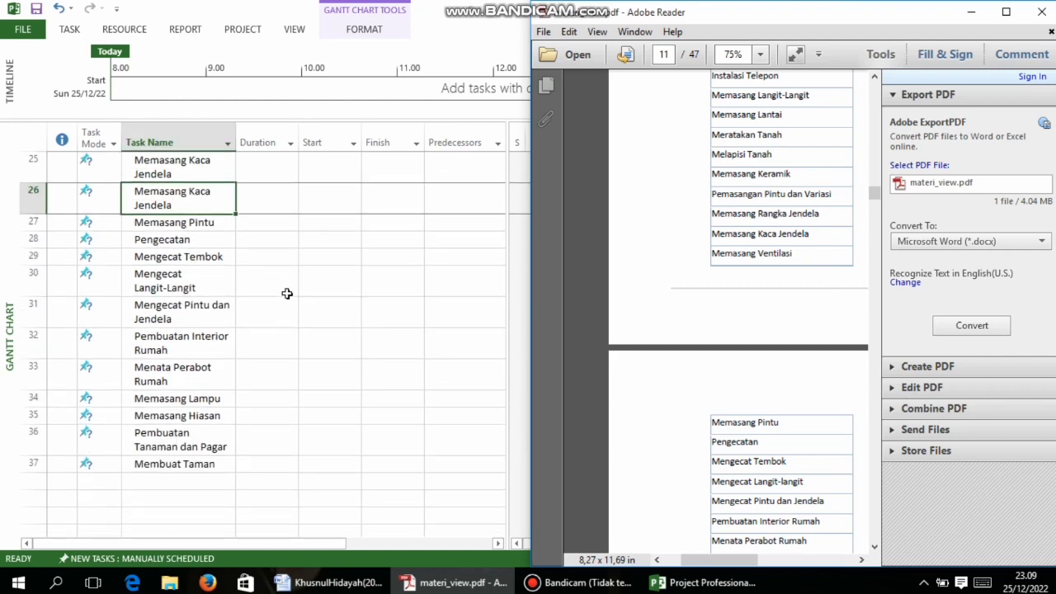
scroll(147, 406, down, 1)
click(33, 402)
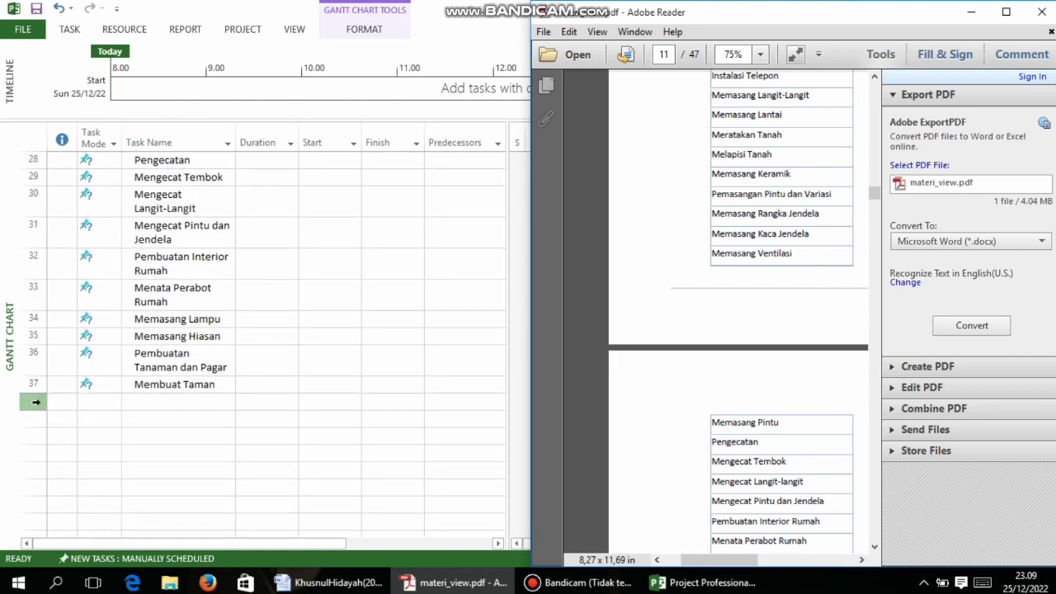
click(163, 401)
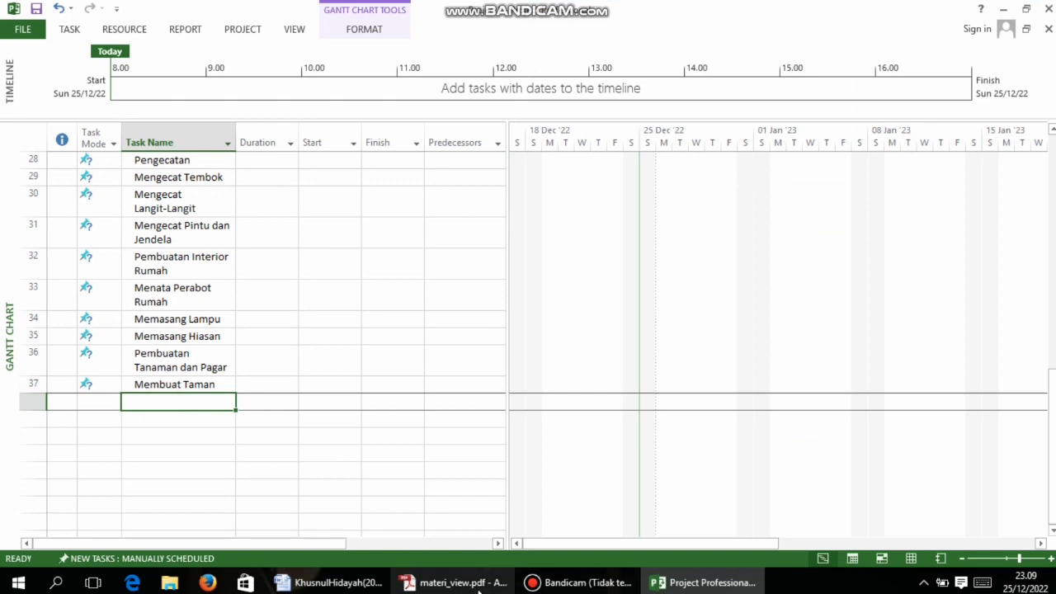
Enter 'Membuat Pagar' as task 38 from the PDF, then page ahead in the PDF
click(455, 582)
scroll(772, 443, down, 4)
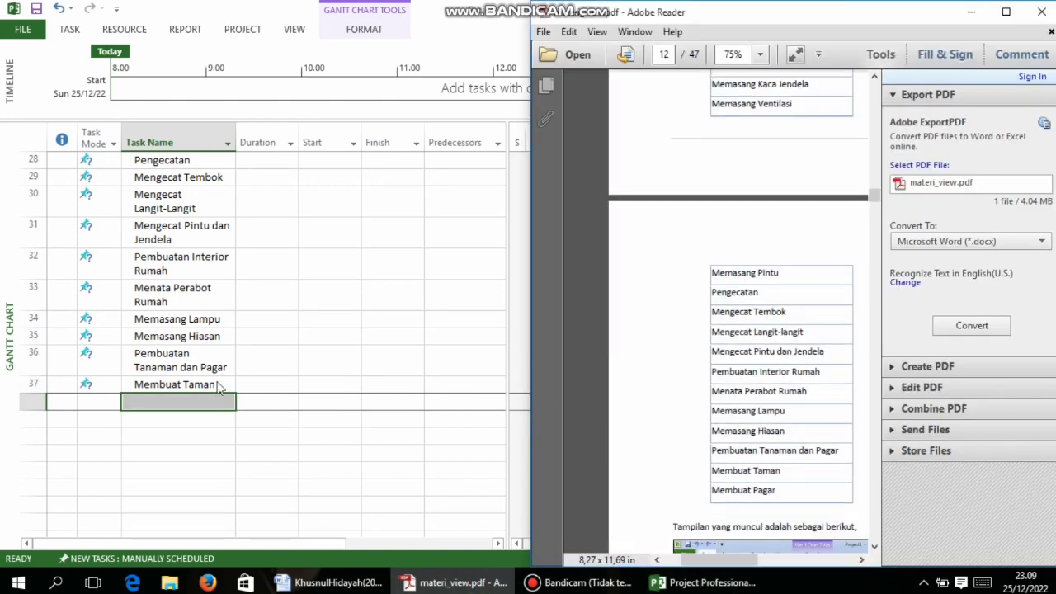
click(164, 407)
text(Mem)
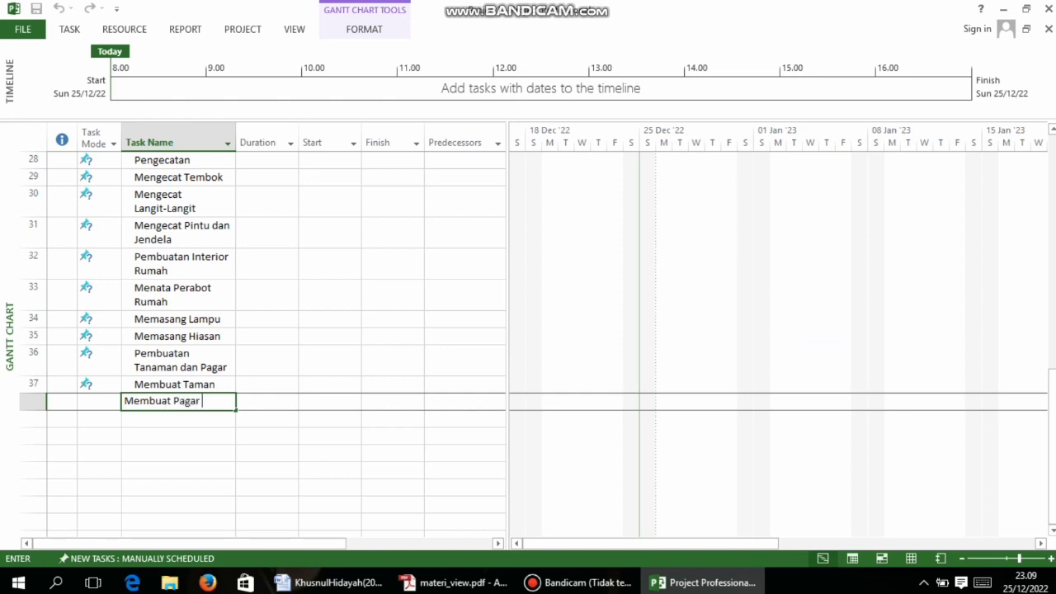
text(buat Pagar)
click(345, 432)
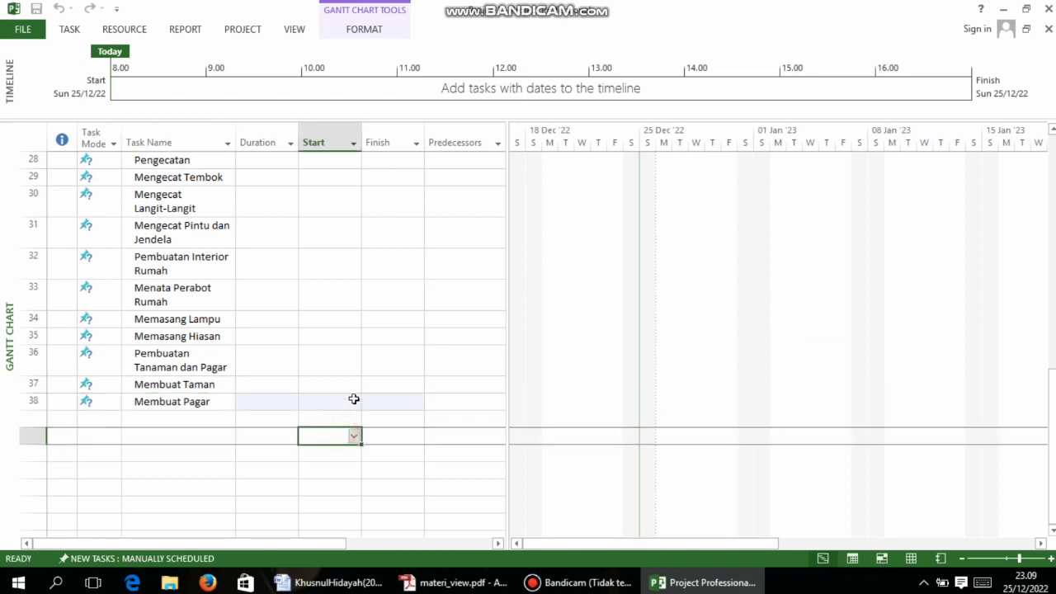
click(457, 583)
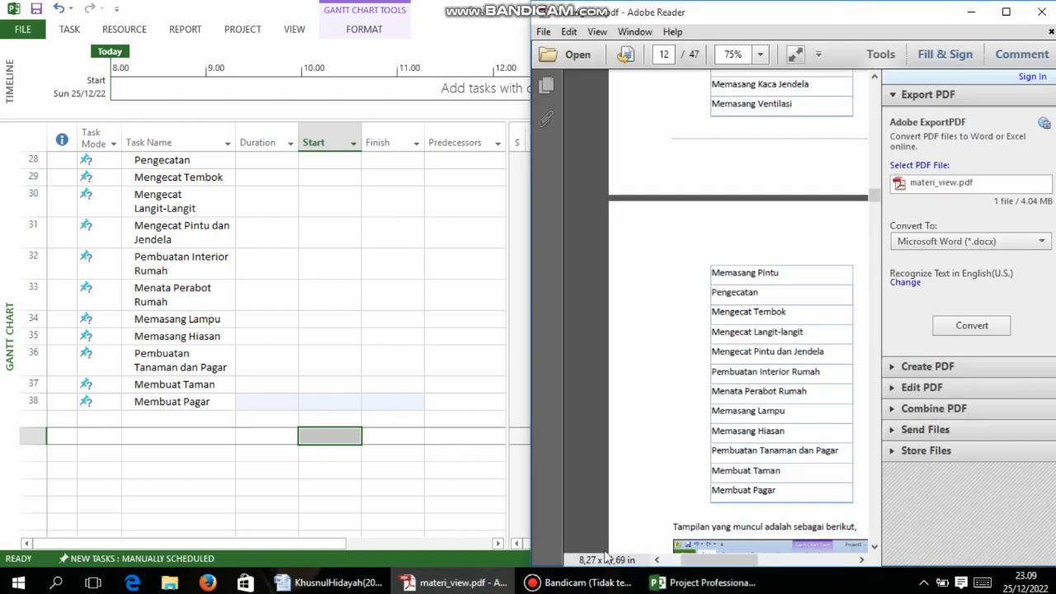
scroll(833, 381, down, 10)
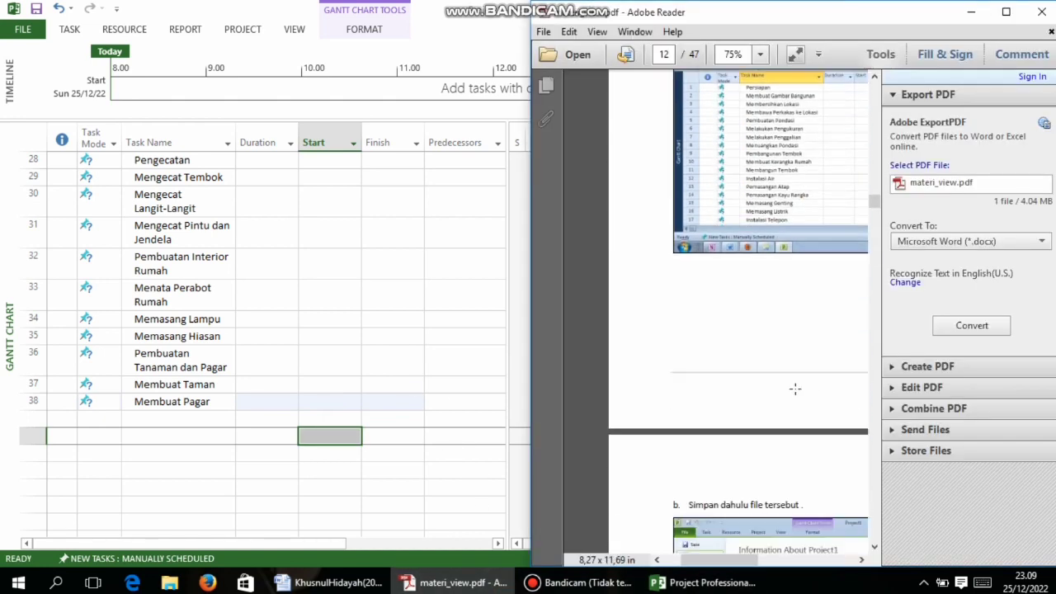
scroll(790, 390, down, 2)
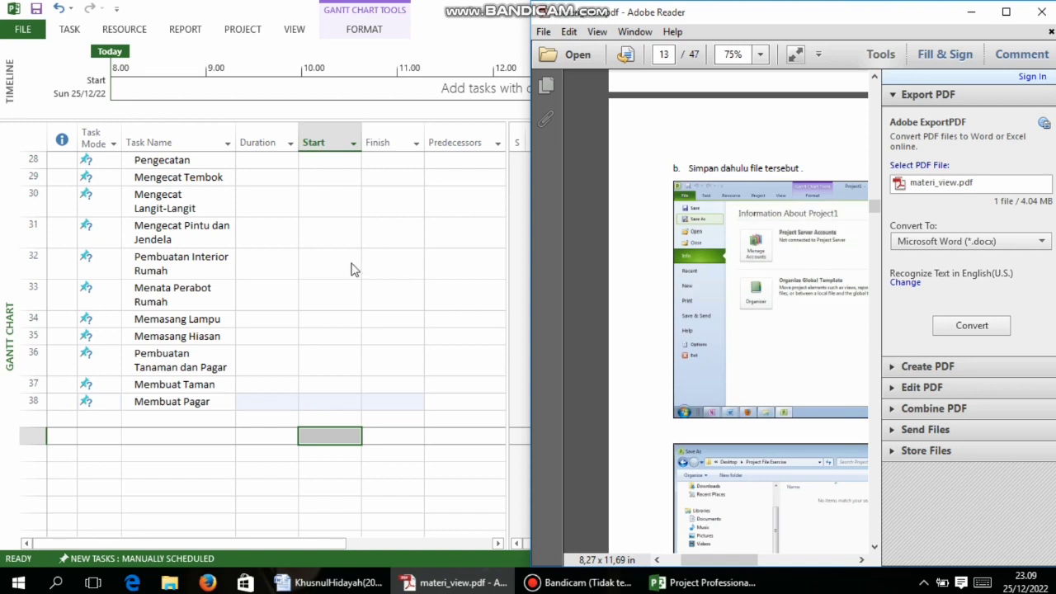
click(350, 270)
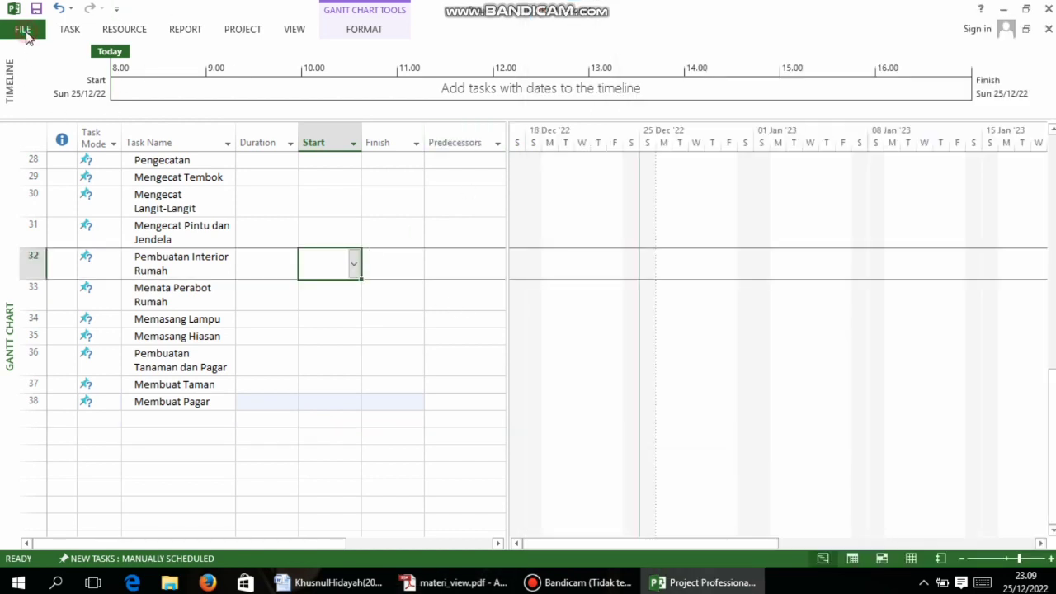
Browse Save As to Documents > tugas komputer utk teknik sipil > TUGAS 10 Ms.Project
click(23, 30)
click(35, 183)
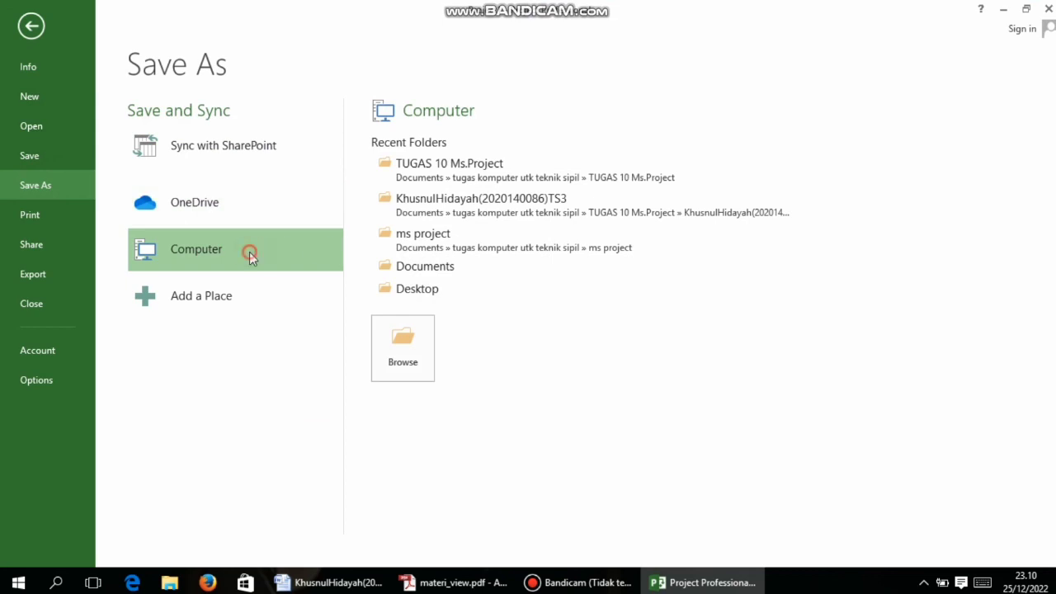
click(391, 271)
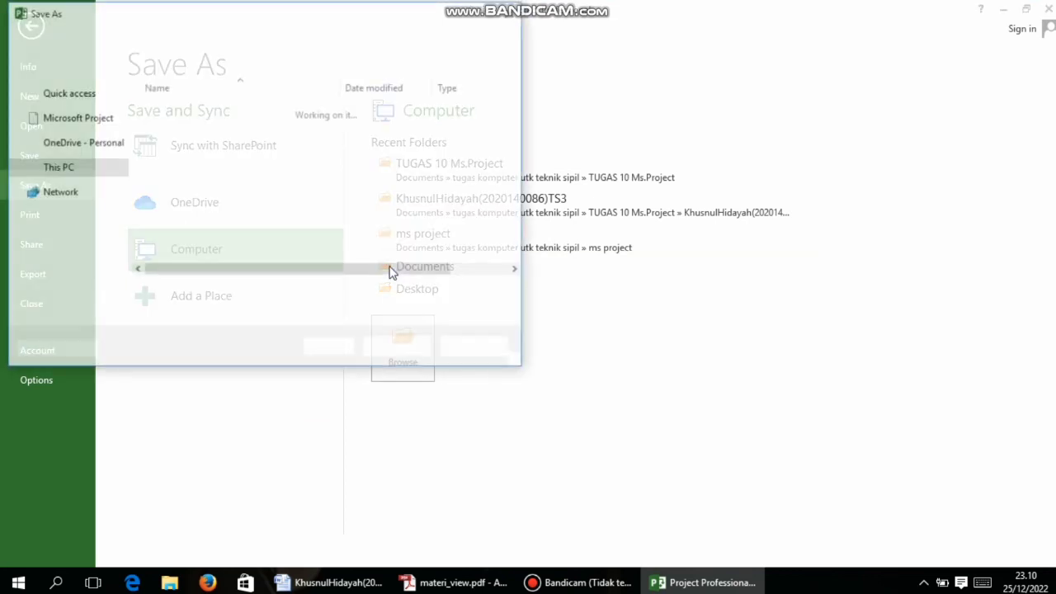
scroll(198, 188, down, 5)
scroll(198, 188, down, 2)
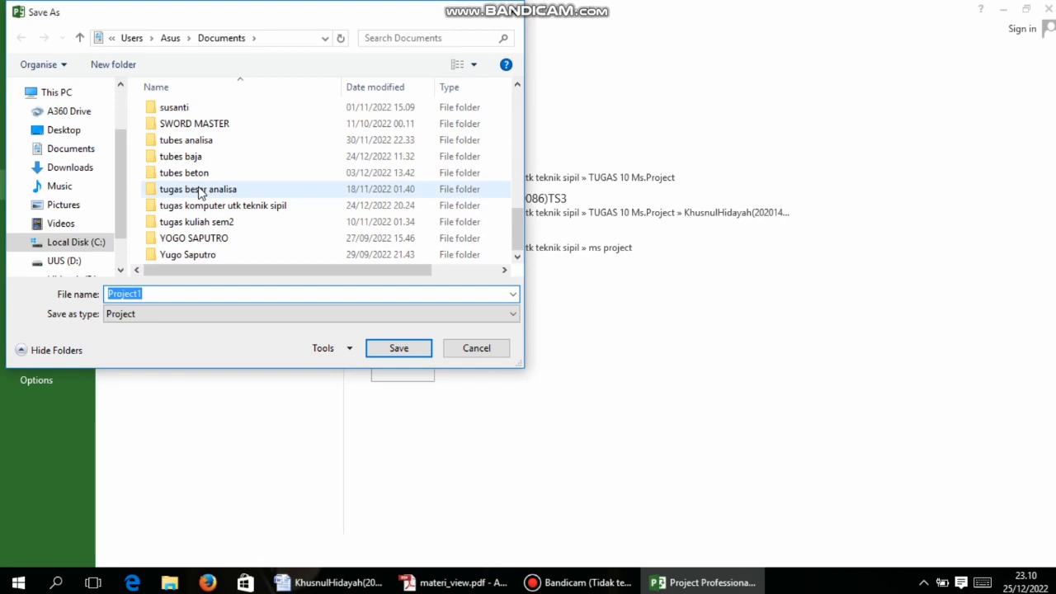
double_click(203, 206)
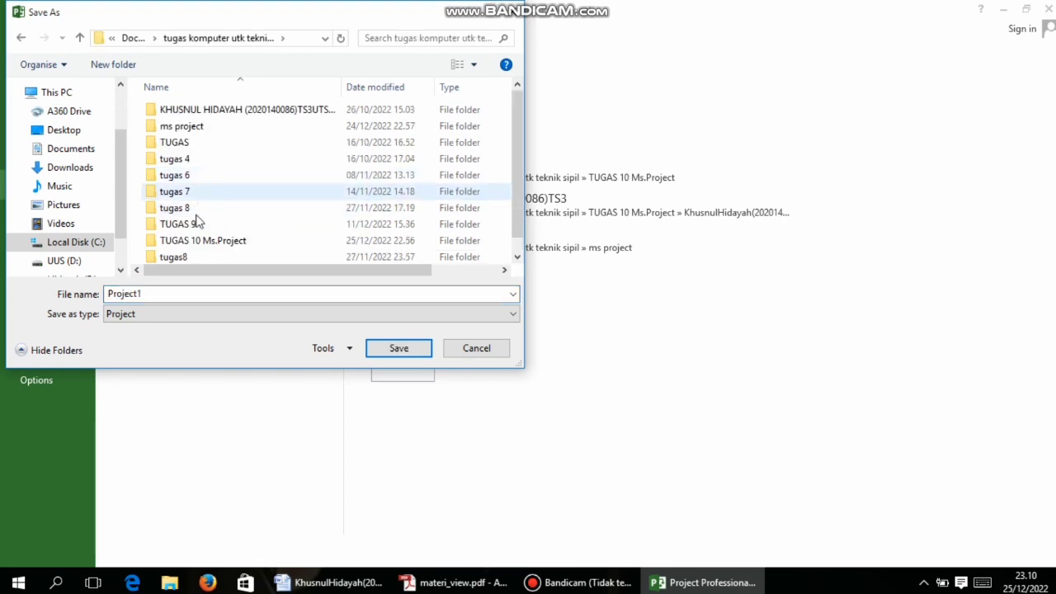
scroll(190, 256, down, 1)
double_click(237, 227)
Name the file with the student's name and ID and save it
double_click(165, 294)
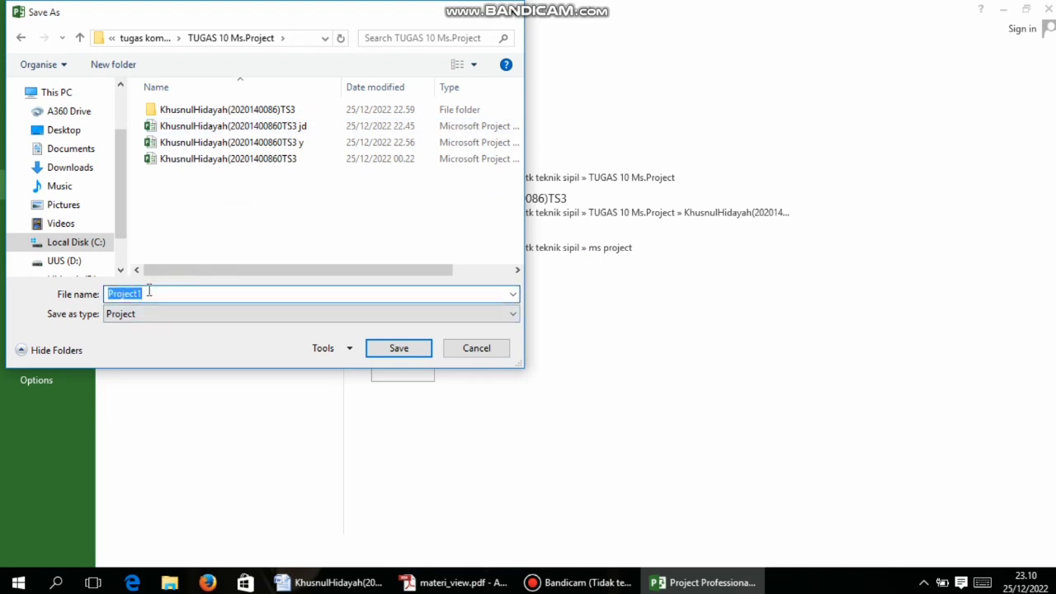
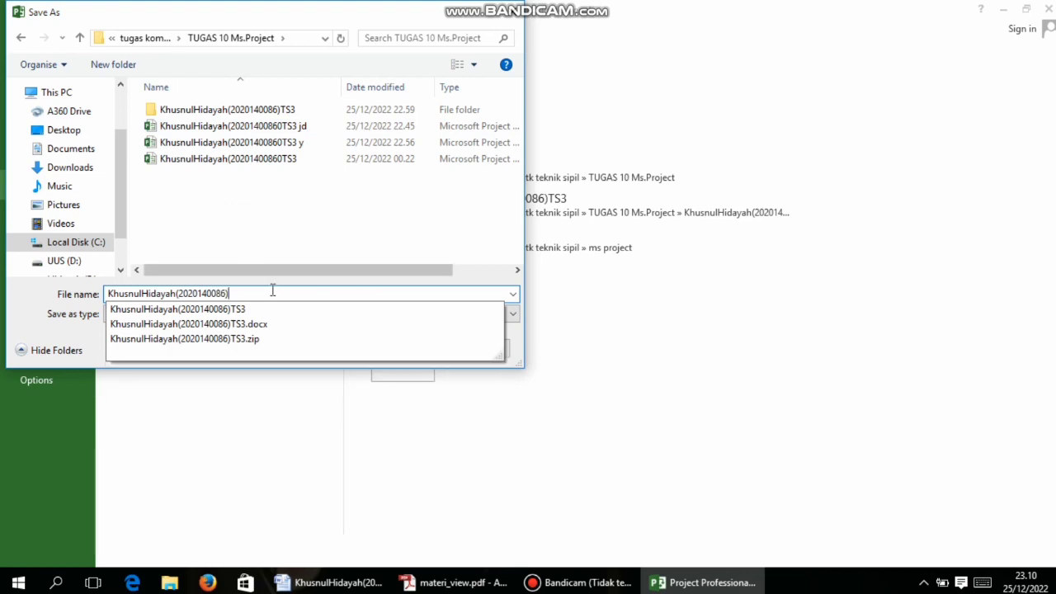
click(344, 292)
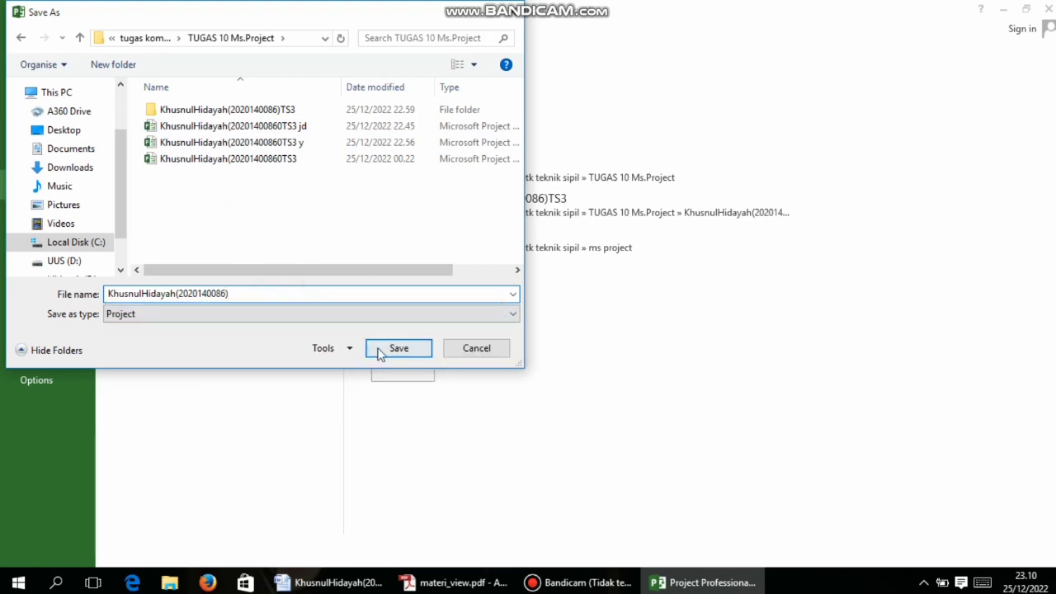
click(398, 349)
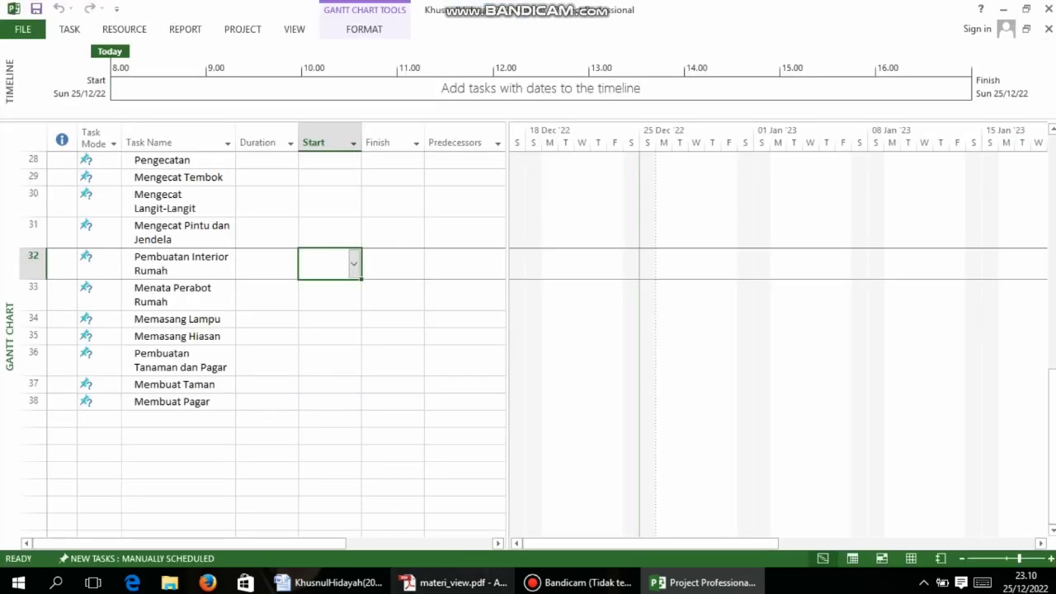
Maximize Adobe Reader, review pages 14–16, and snap page 14's outlining steps to the right half
click(475, 472)
scroll(754, 361, down, 10)
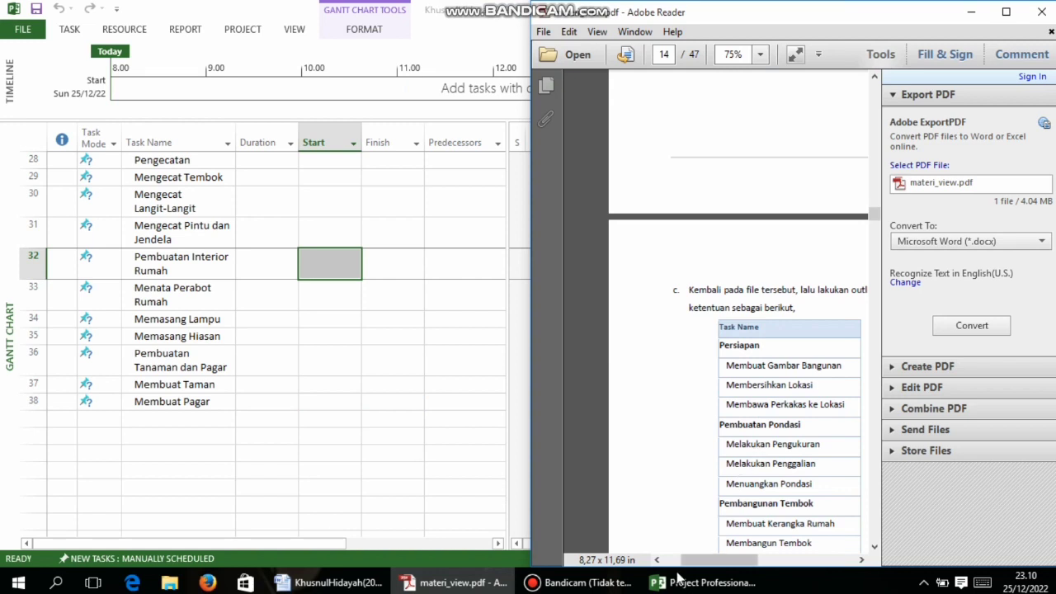
click(707, 580)
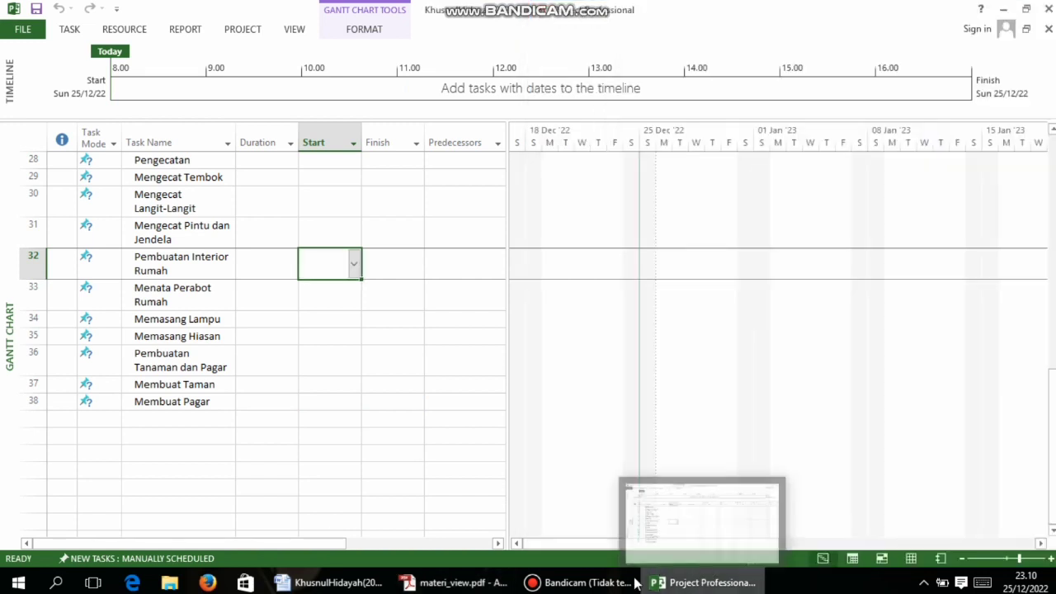
click(468, 582)
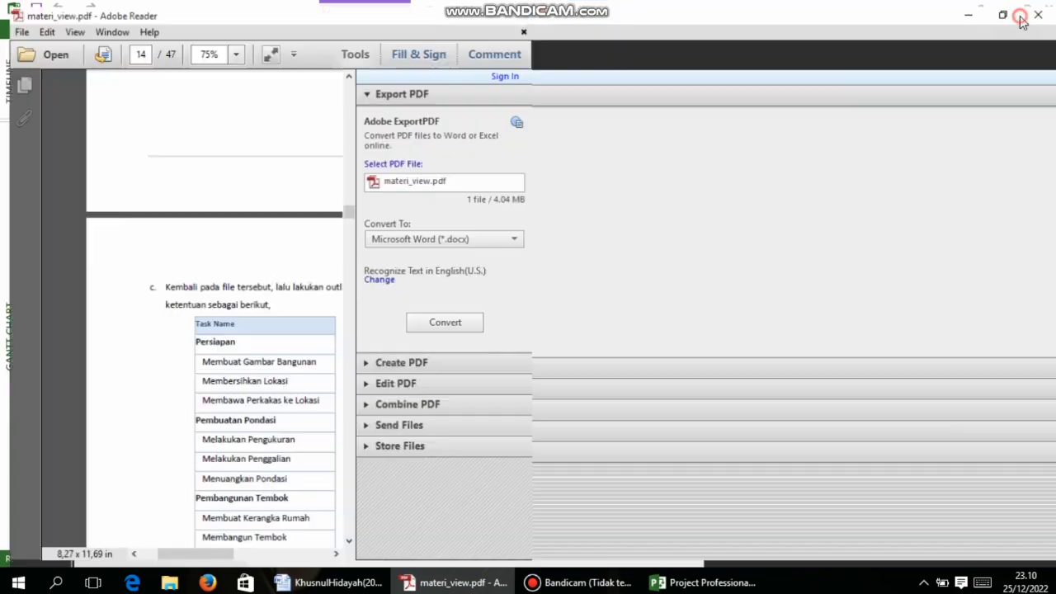
click(1006, 11)
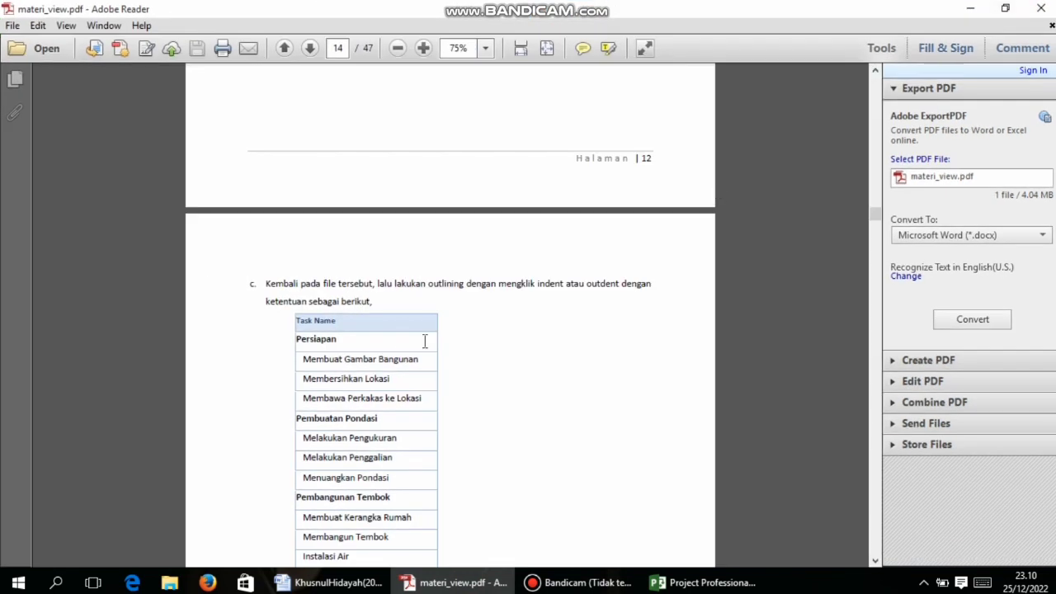
scroll(406, 353, down, 20)
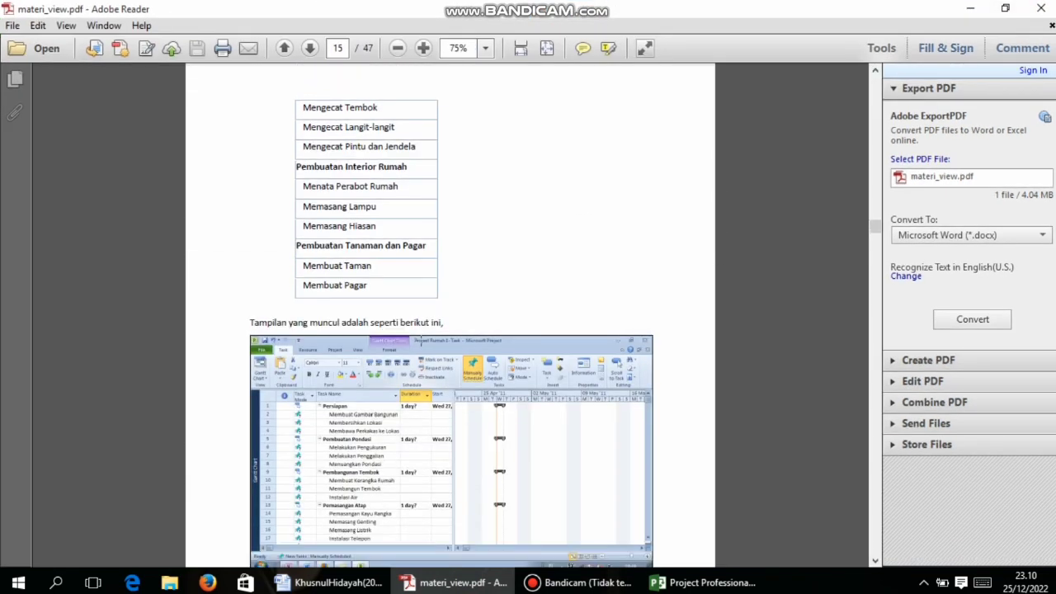
scroll(421, 346, down, 15)
scroll(420, 343, up, 9)
scroll(422, 340, up, 15)
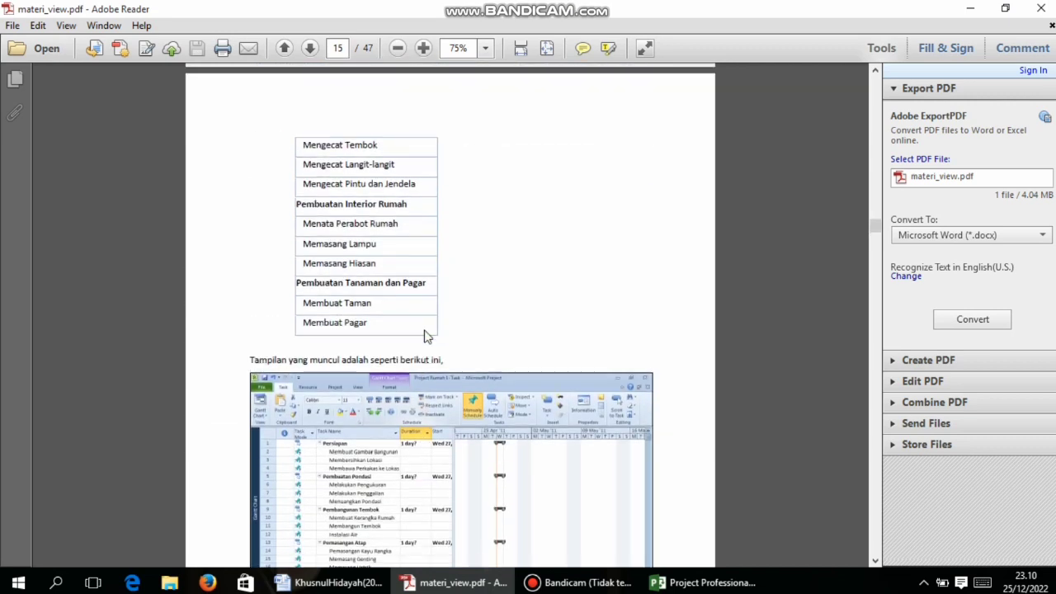
scroll(425, 334, up, 4)
scroll(426, 335, down, 20)
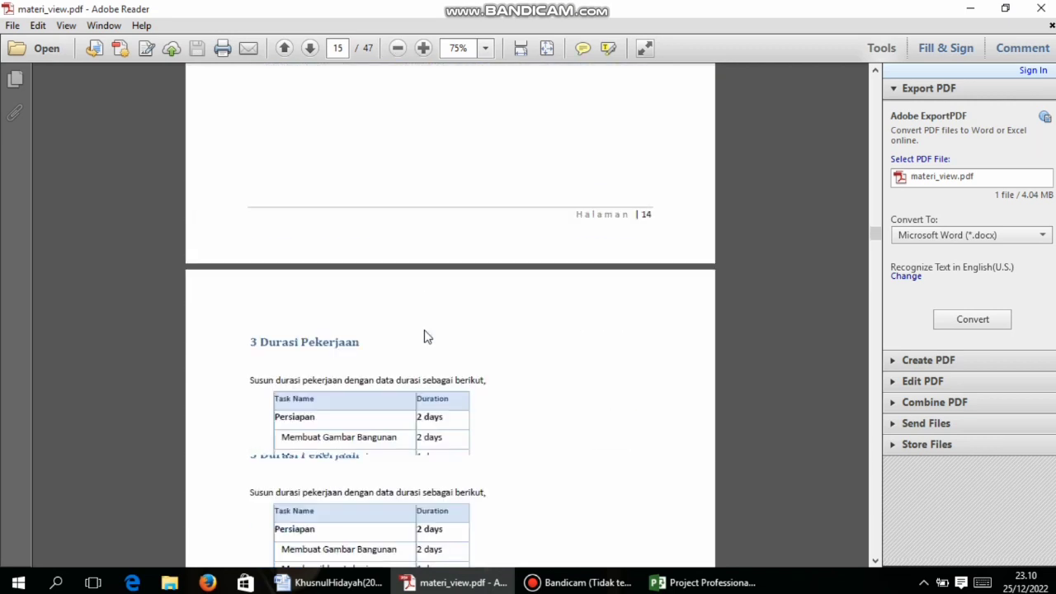
scroll(424, 329, down, 4)
scroll(423, 329, up, 20)
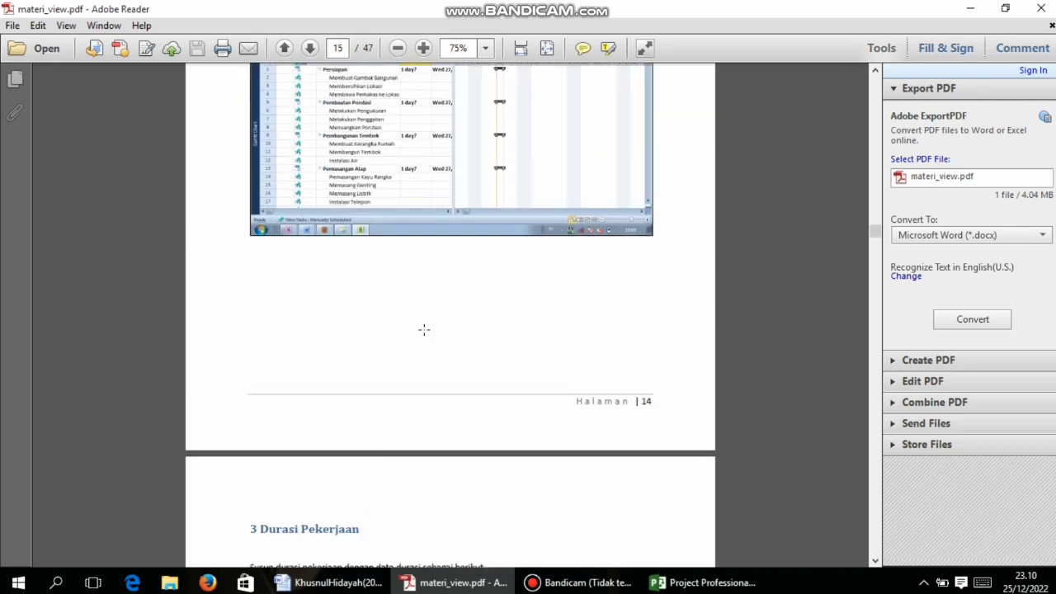
scroll(424, 328, up, 20)
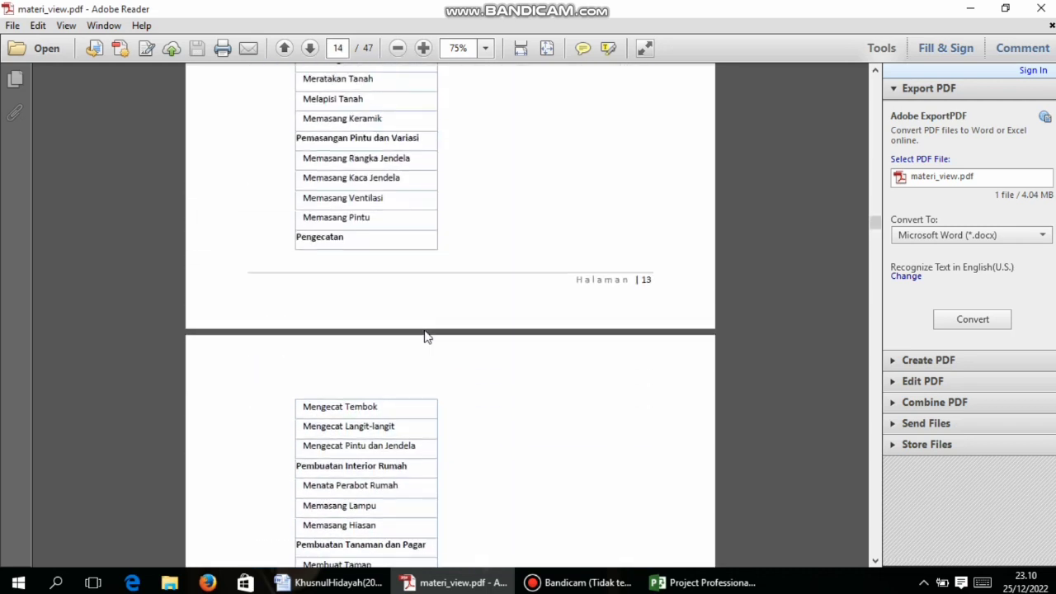
scroll(425, 332, up, 5)
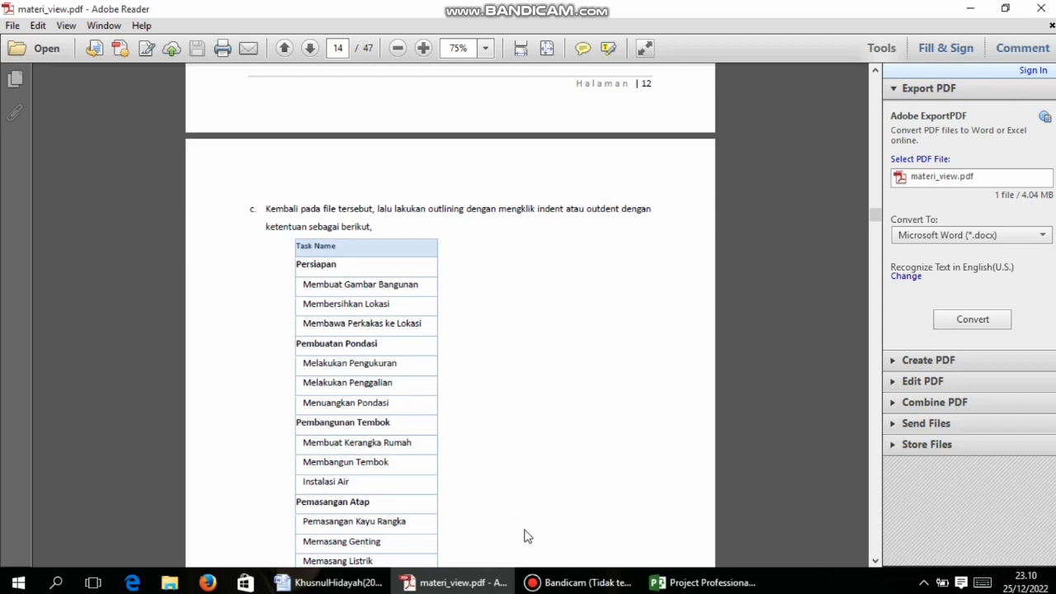
key(super+Right)
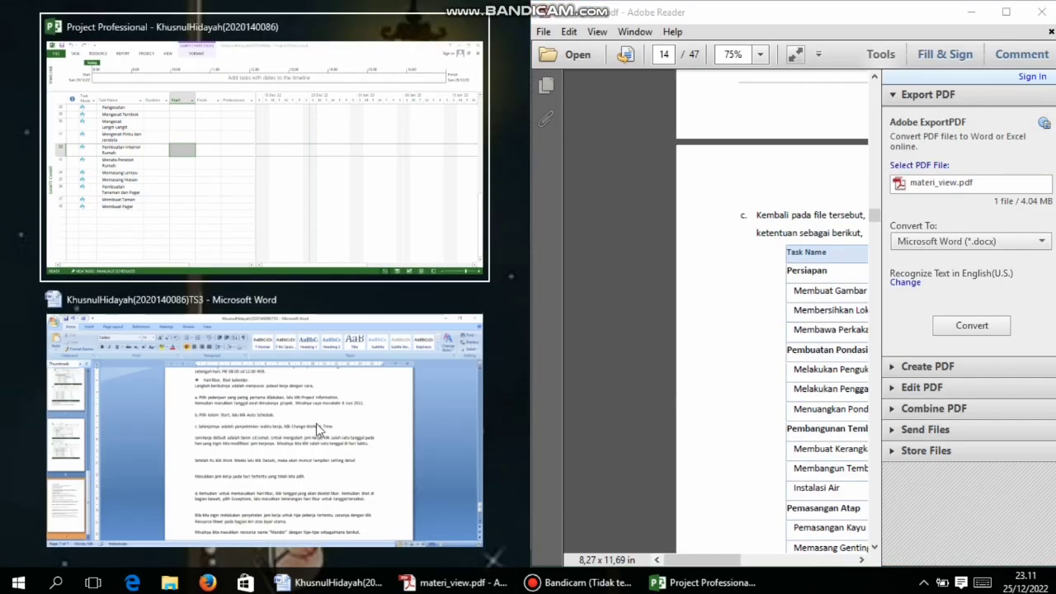
Place the Project window on the left beside the docked PDF
click(212, 227)
scroll(316, 216, up, 7)
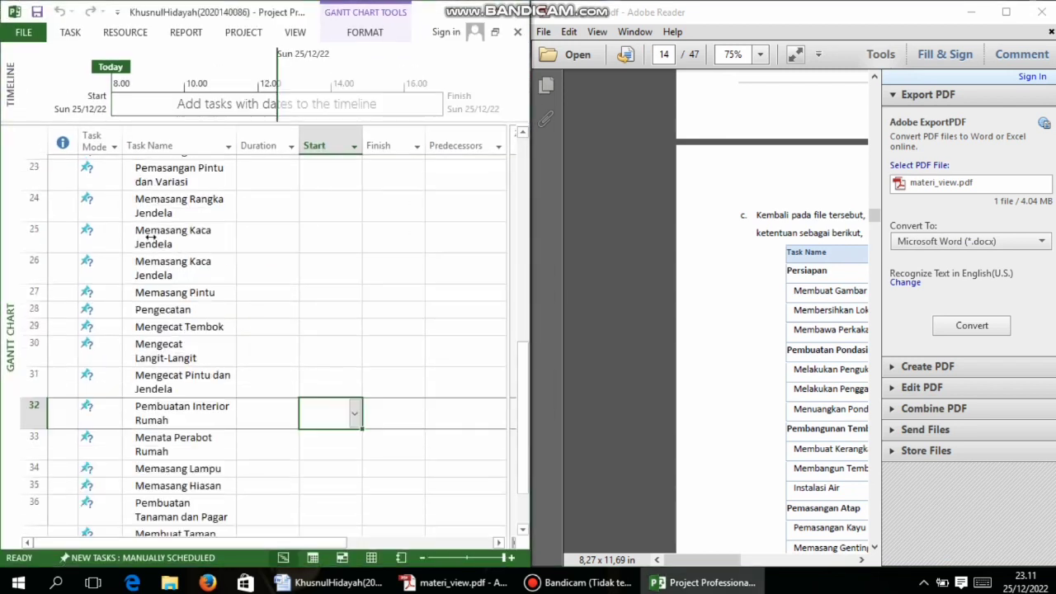
scroll(207, 248, up, 2)
click(757, 290)
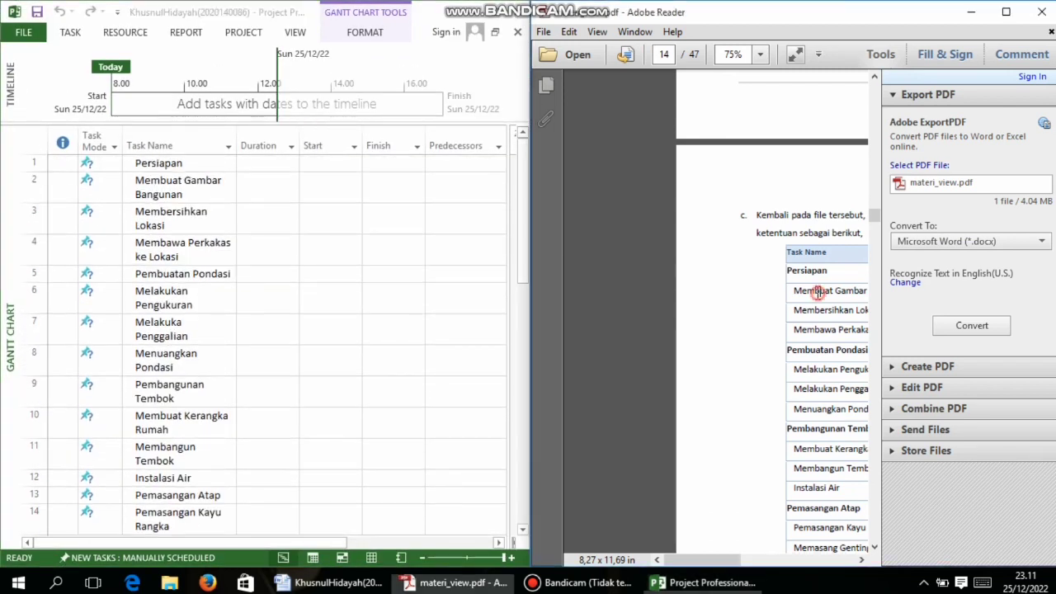
drag(695, 560, 720, 560)
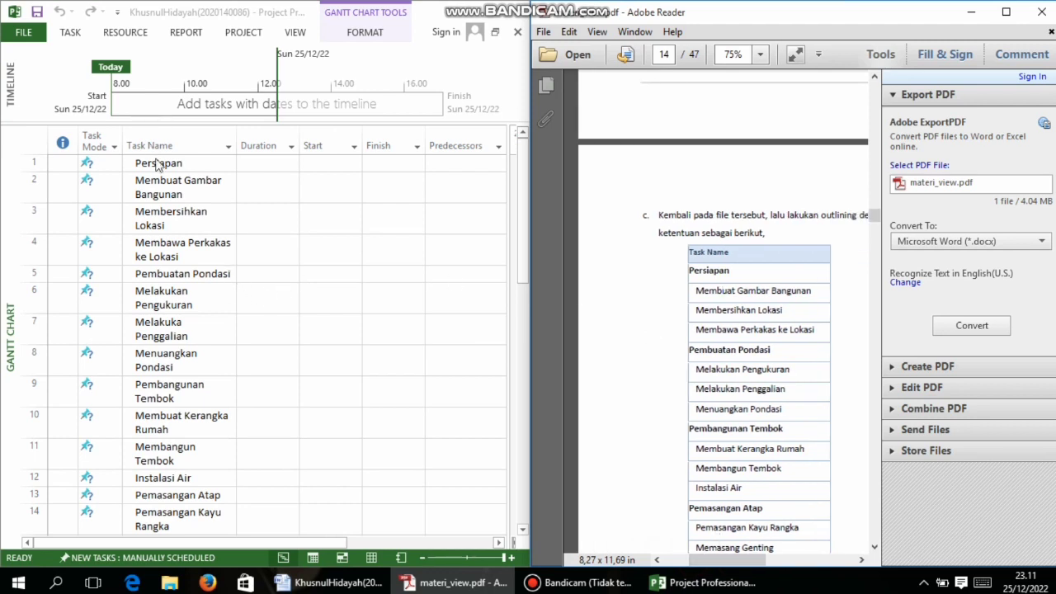
Indent the three preparation tasks under Persiapan with Indent Task
drag(157, 164, 175, 247)
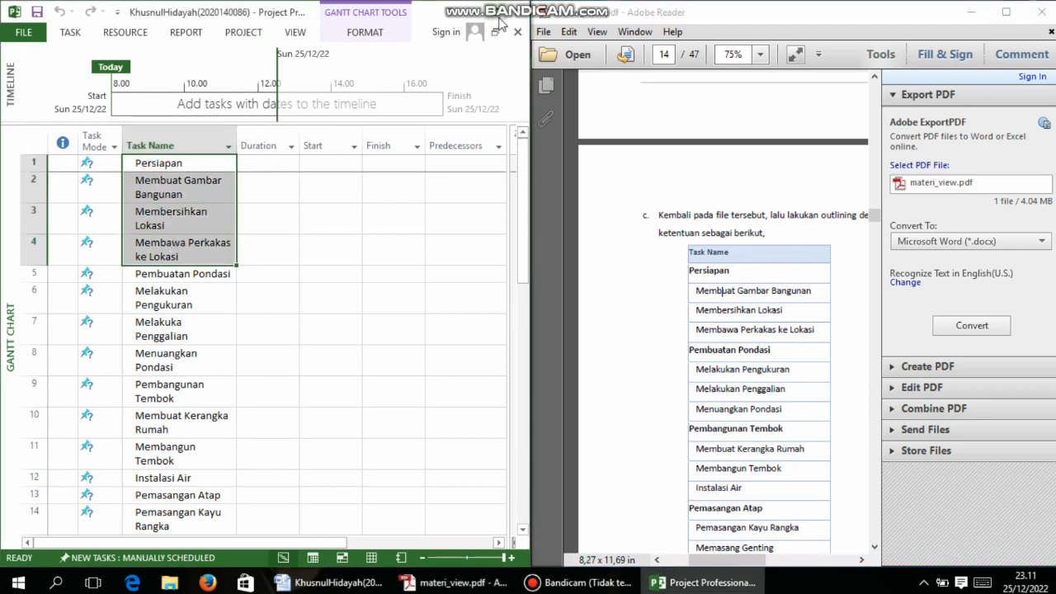
click(500, 8)
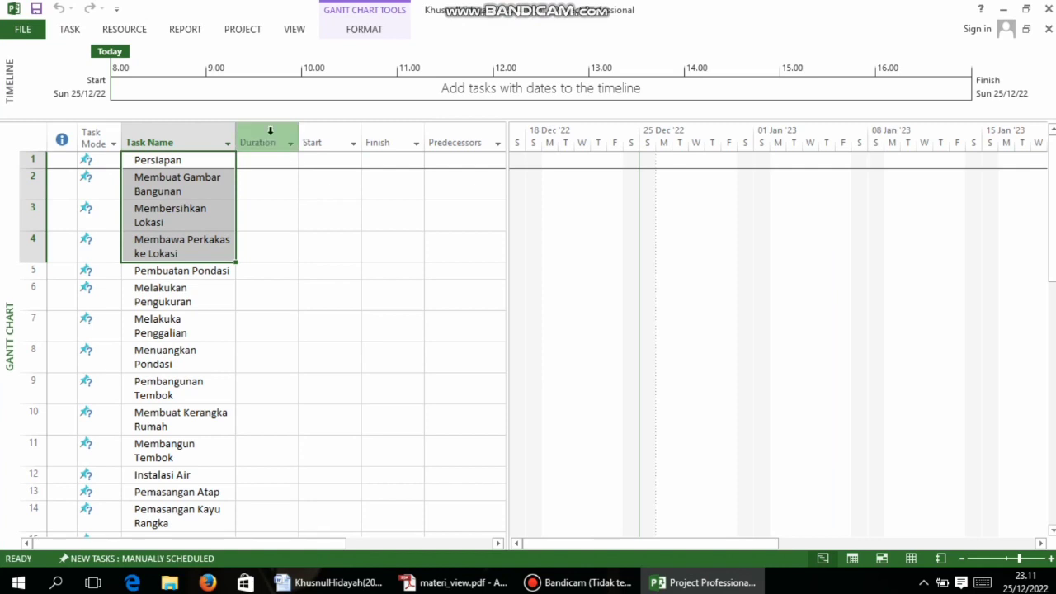
click(79, 29)
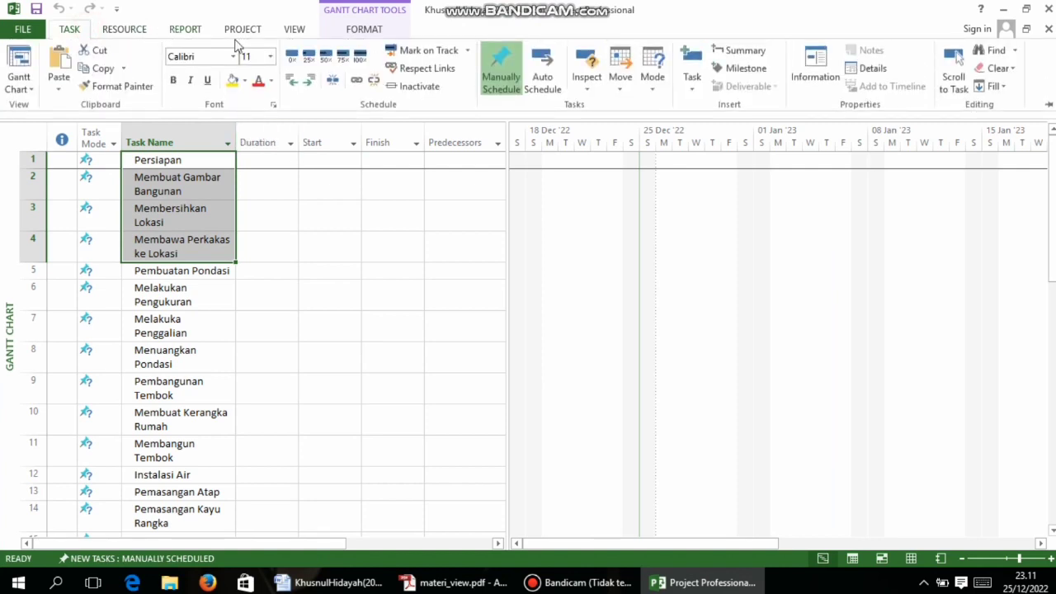
click(309, 79)
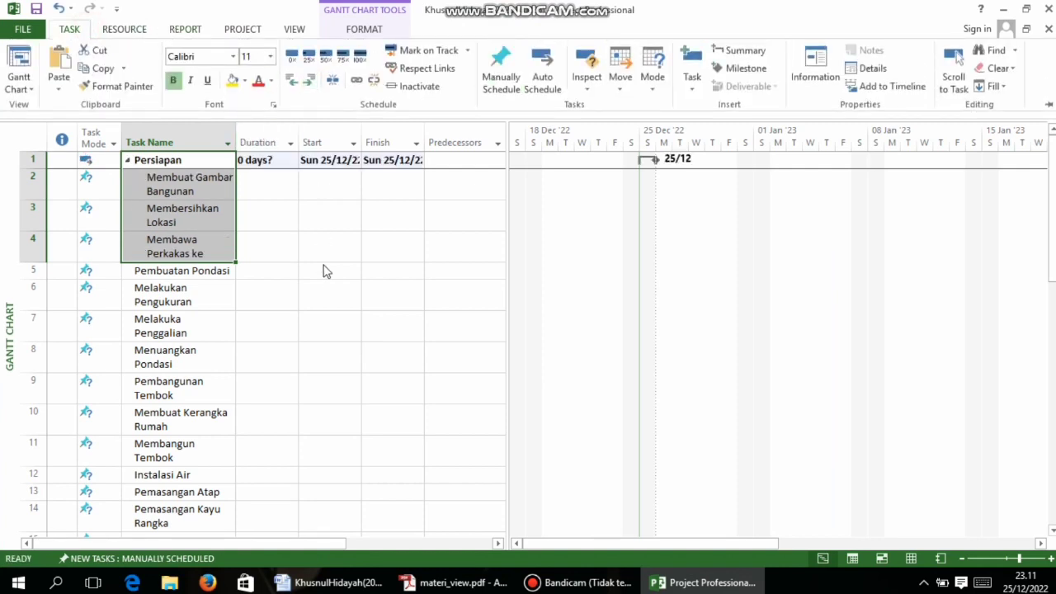
Check the foundation tasks in the PDF and select Pembuatan Pondasi
click(165, 271)
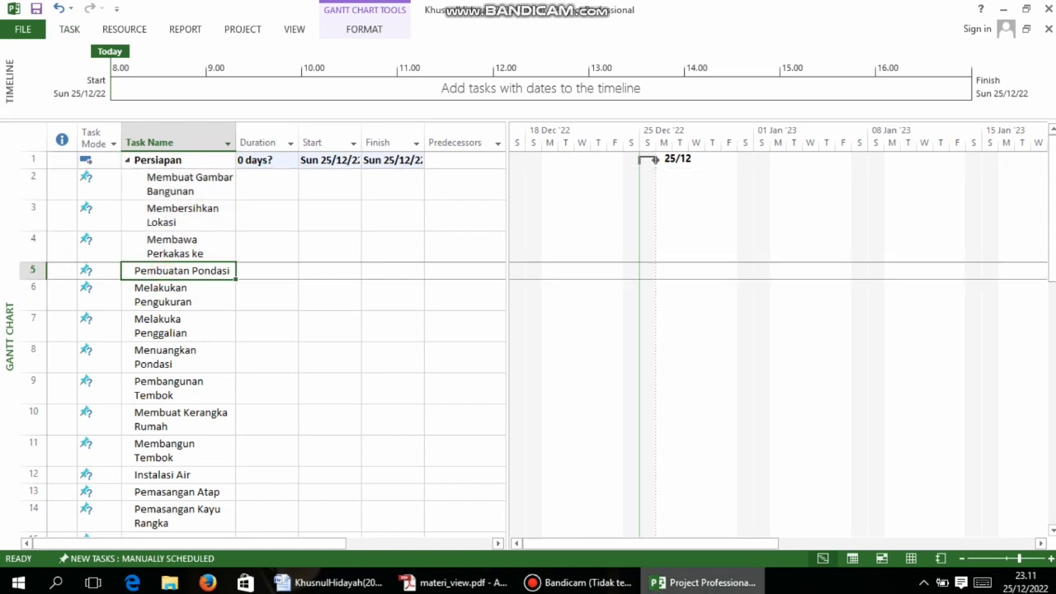
click(454, 583)
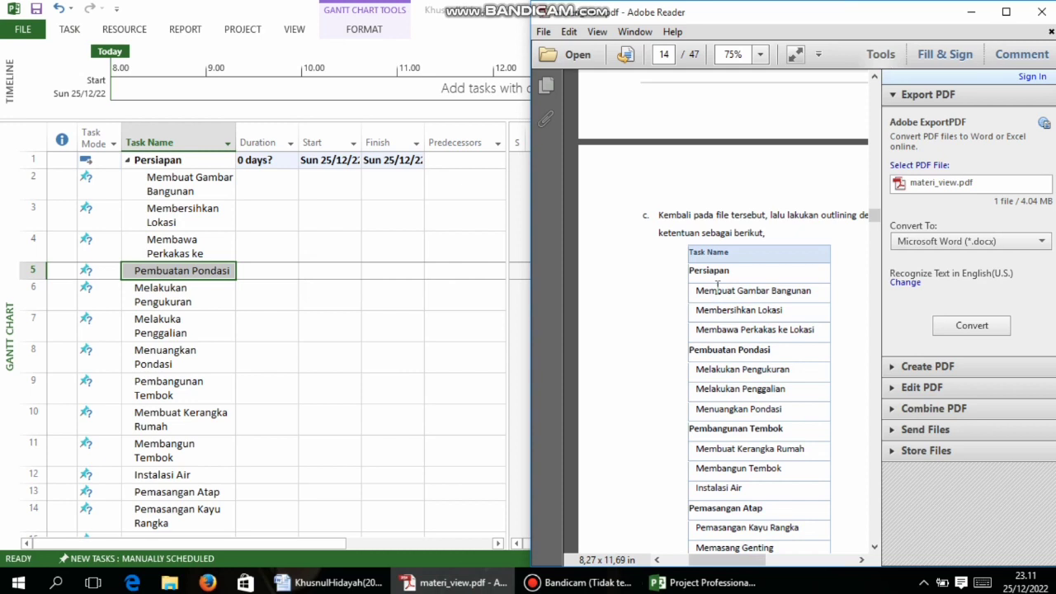
scroll(717, 285, down, 1)
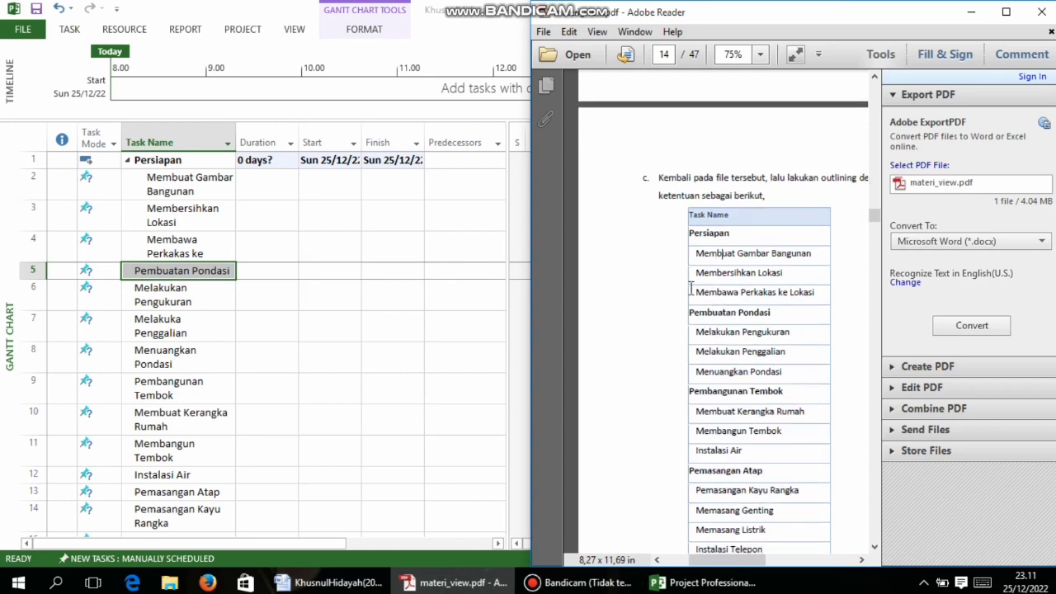
click(422, 350)
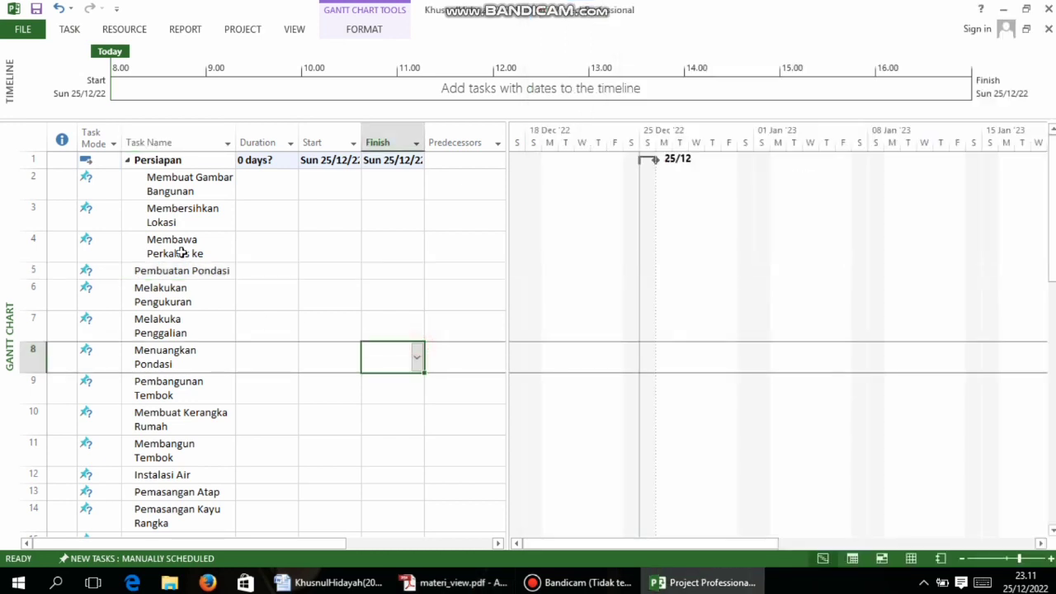
click(151, 275)
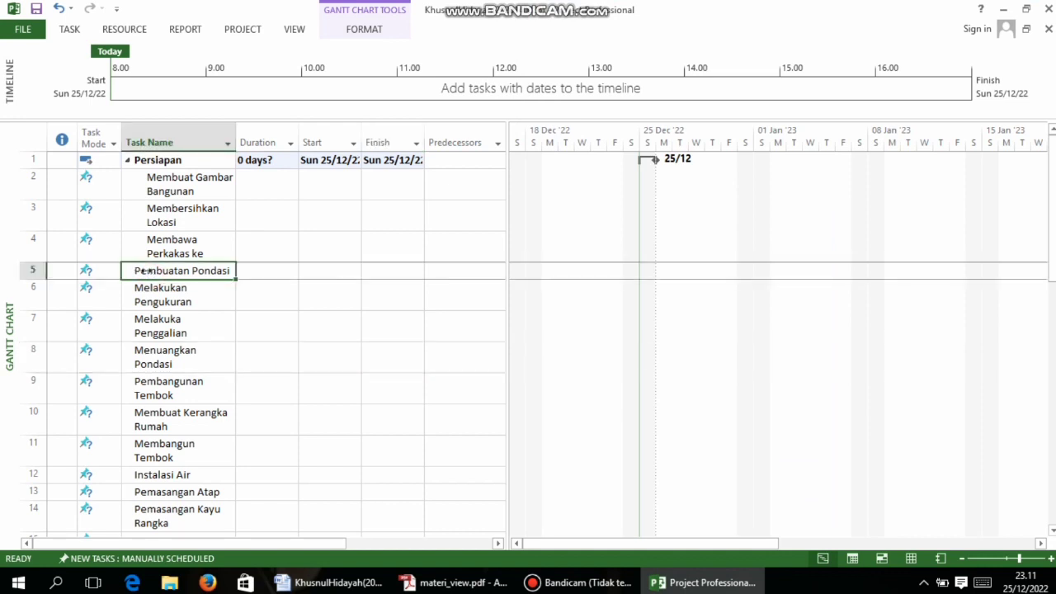
Indent Pembuatan Pondasi through Menuangkan Pondasi, then outdent Pembuatan Pondasi as their summary
click(245, 273)
drag(170, 273, 201, 356)
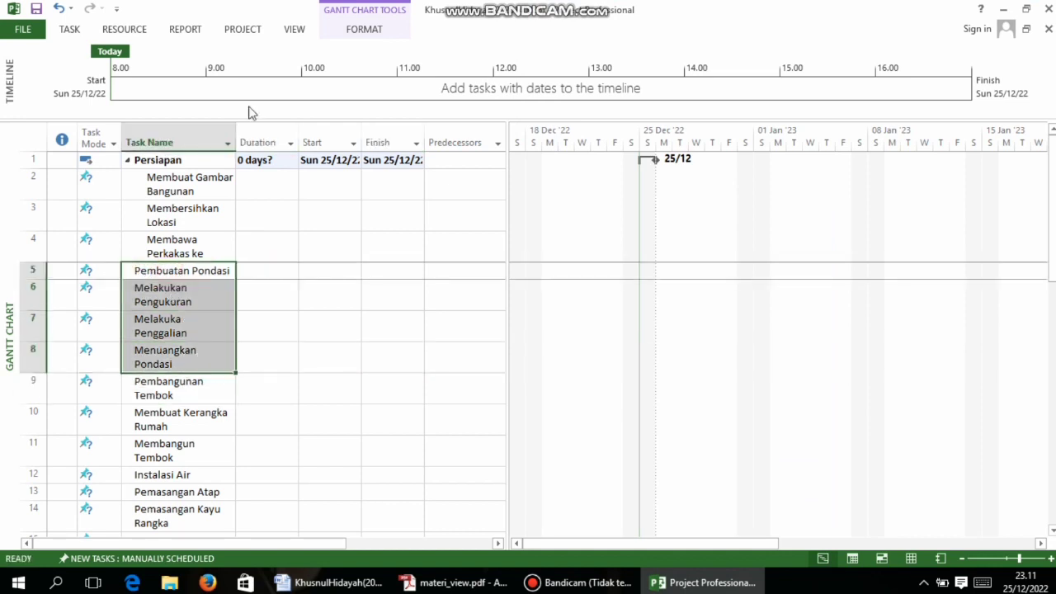
click(69, 29)
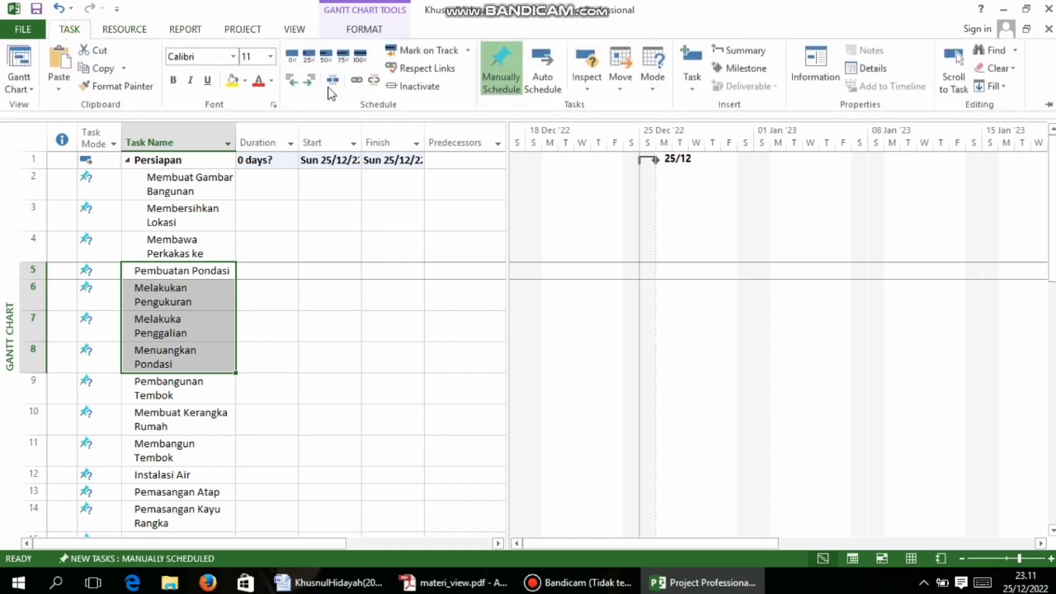
click(308, 80)
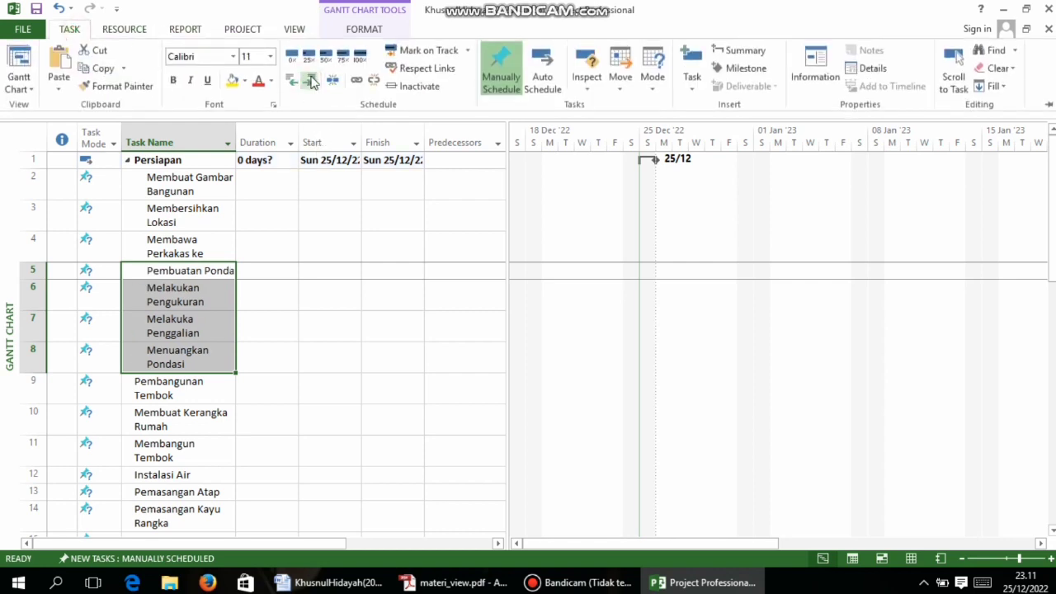
click(340, 291)
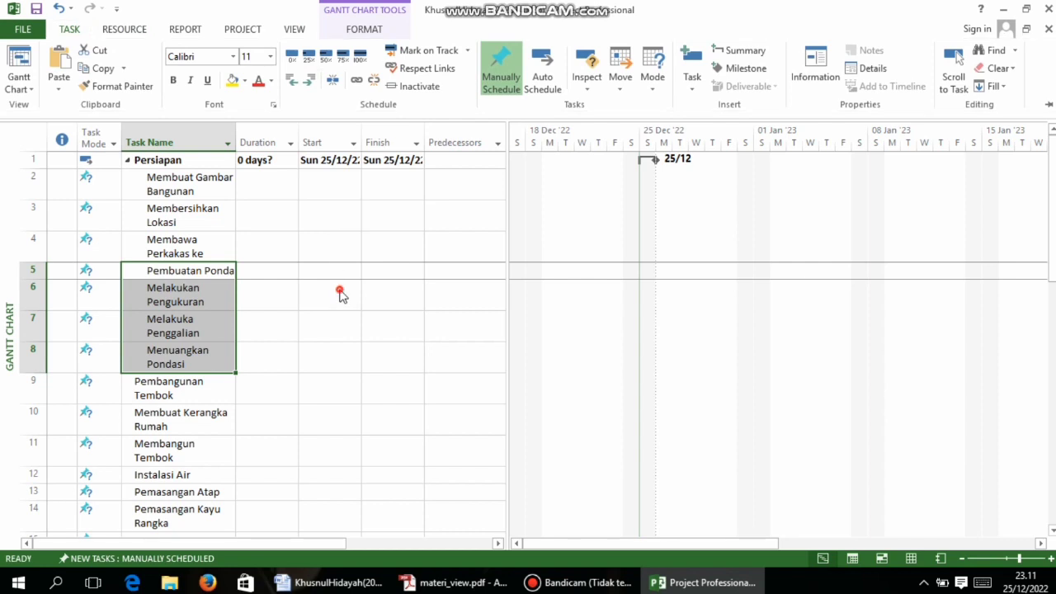
click(179, 276)
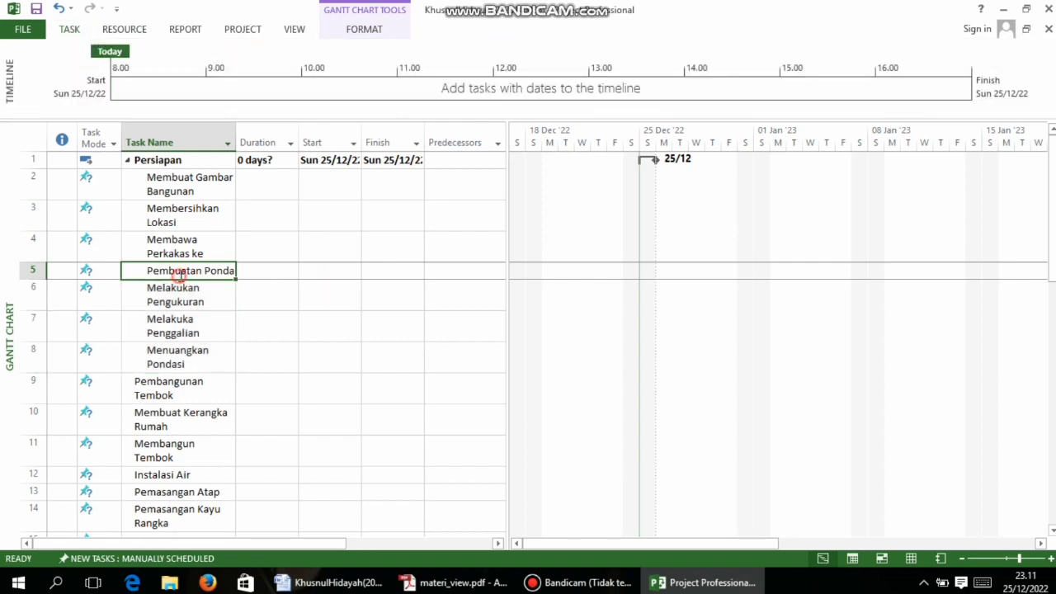
click(79, 31)
click(290, 84)
click(340, 348)
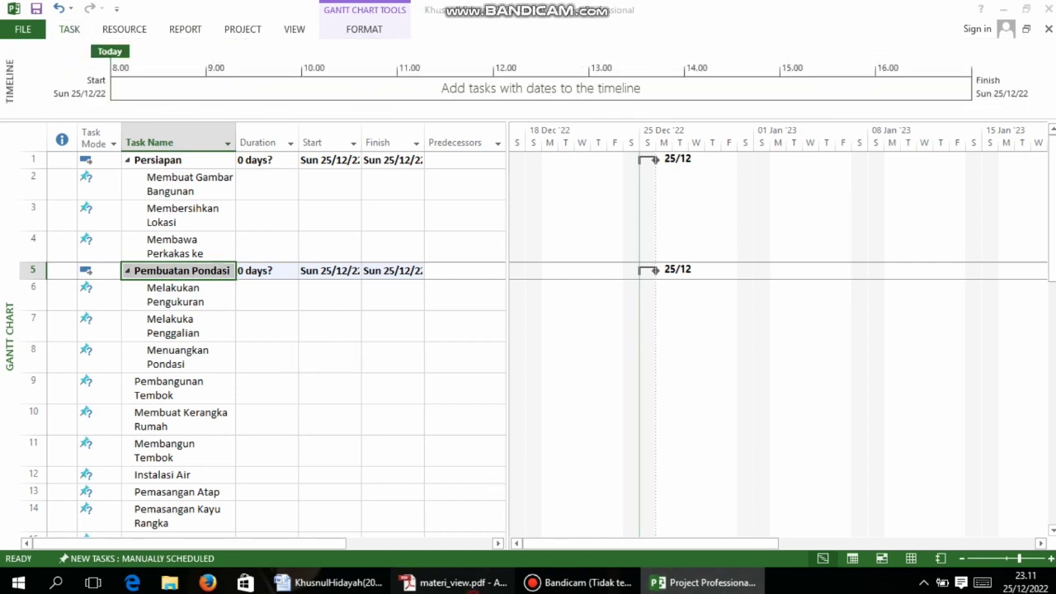
Check the PDF, indent the wall-building tasks, then undo and outdent the mistaken indent
click(462, 583)
scroll(711, 379, down, 2)
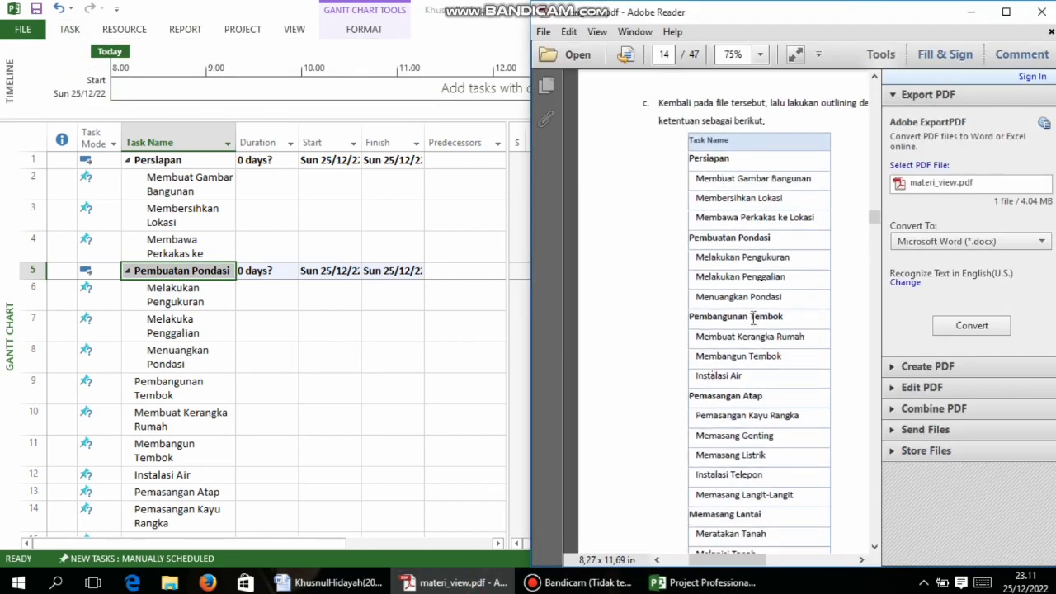
click(705, 583)
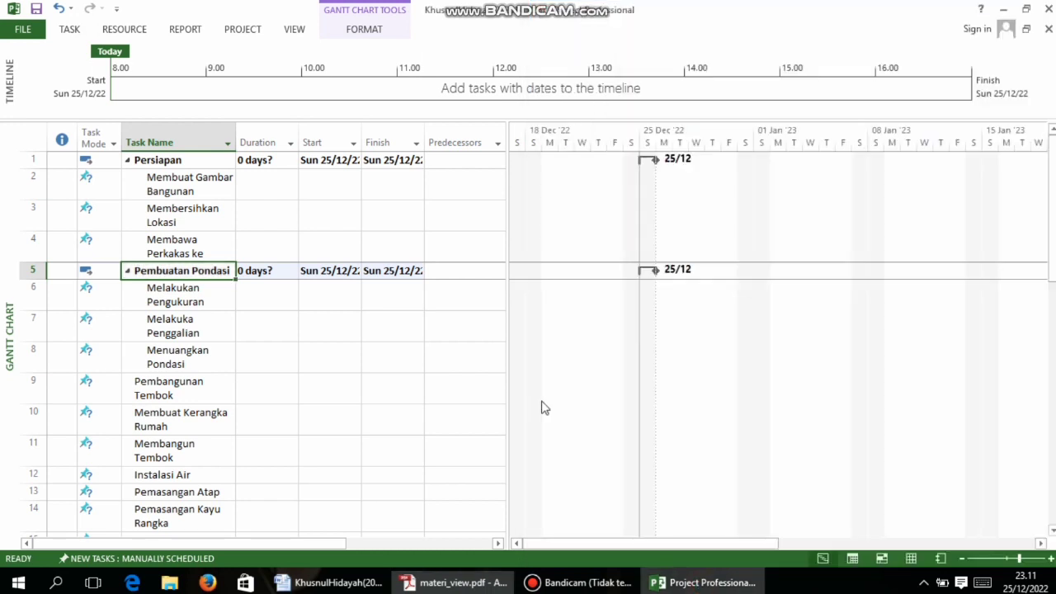
scroll(152, 381, down, 2)
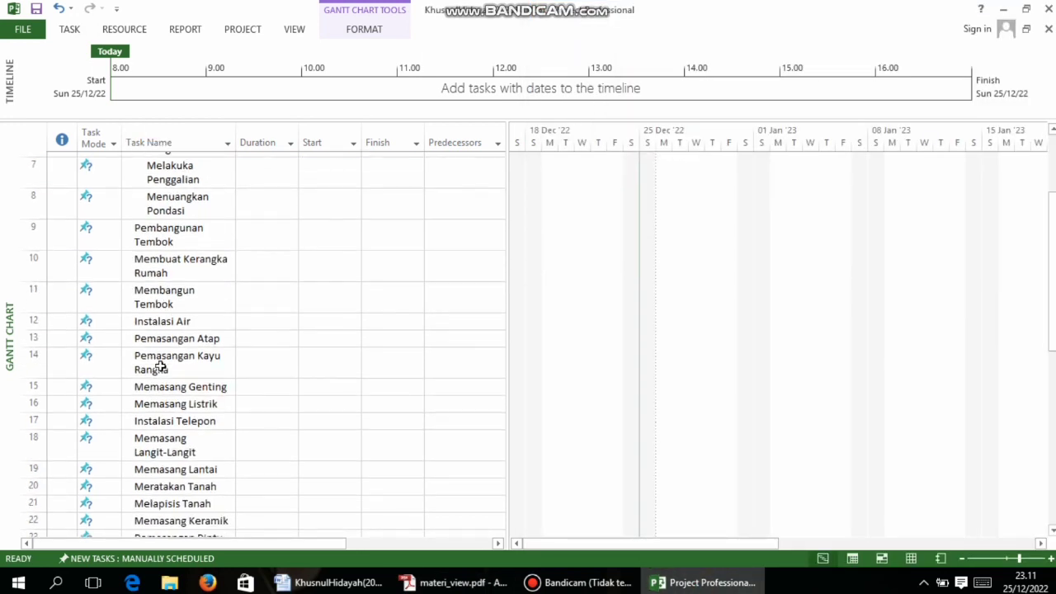
click(164, 281)
drag(164, 221, 188, 313)
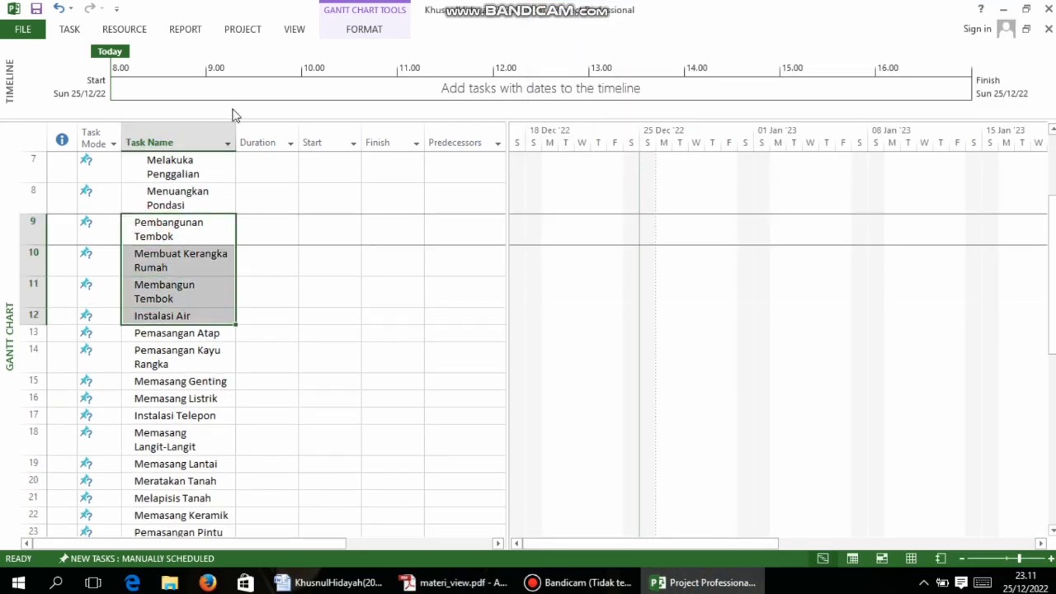
click(76, 28)
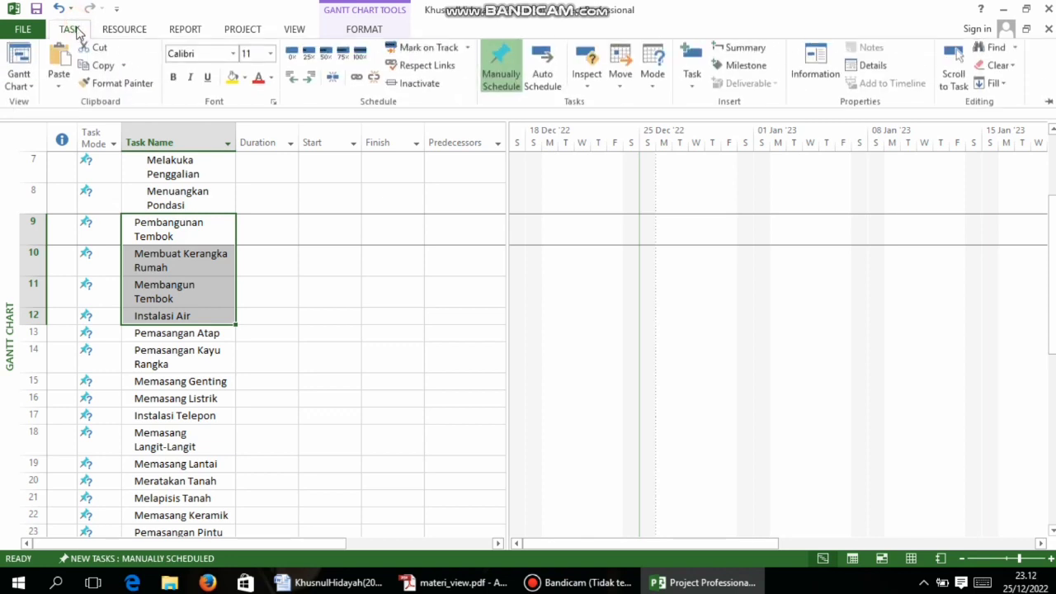
click(307, 81)
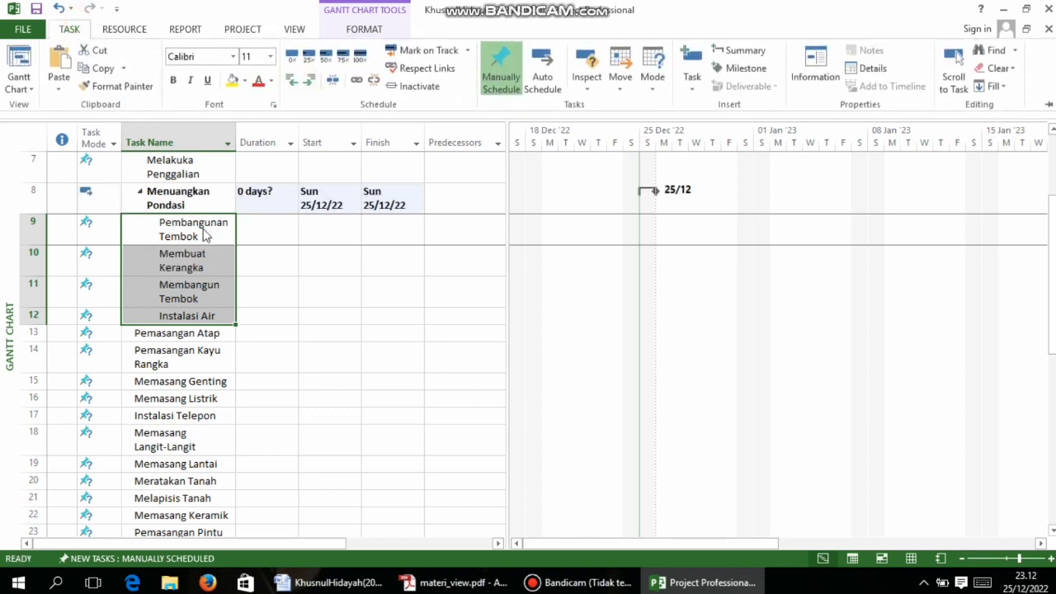
click(59, 7)
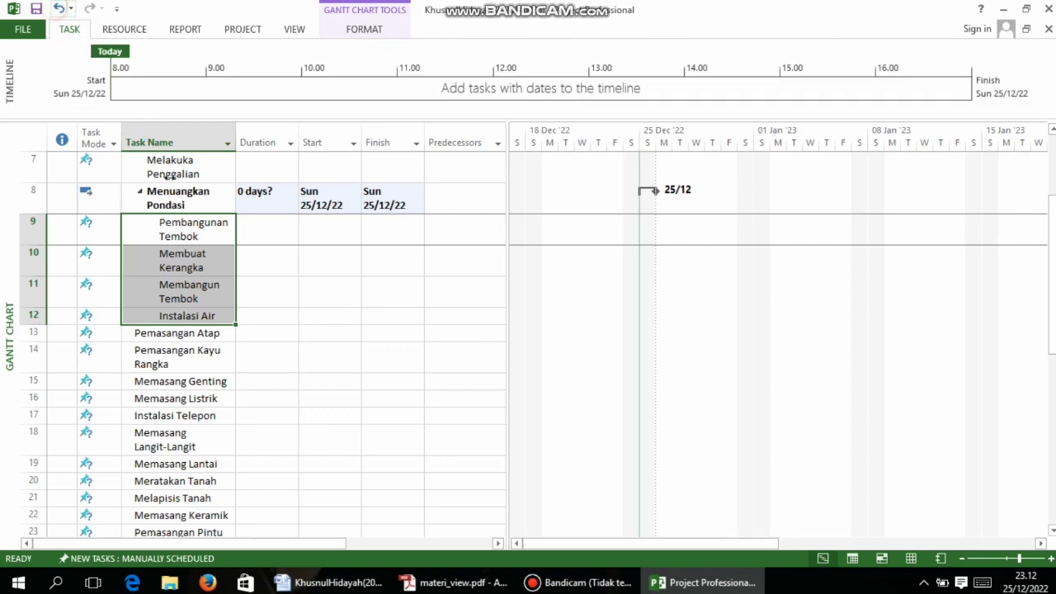
click(73, 30)
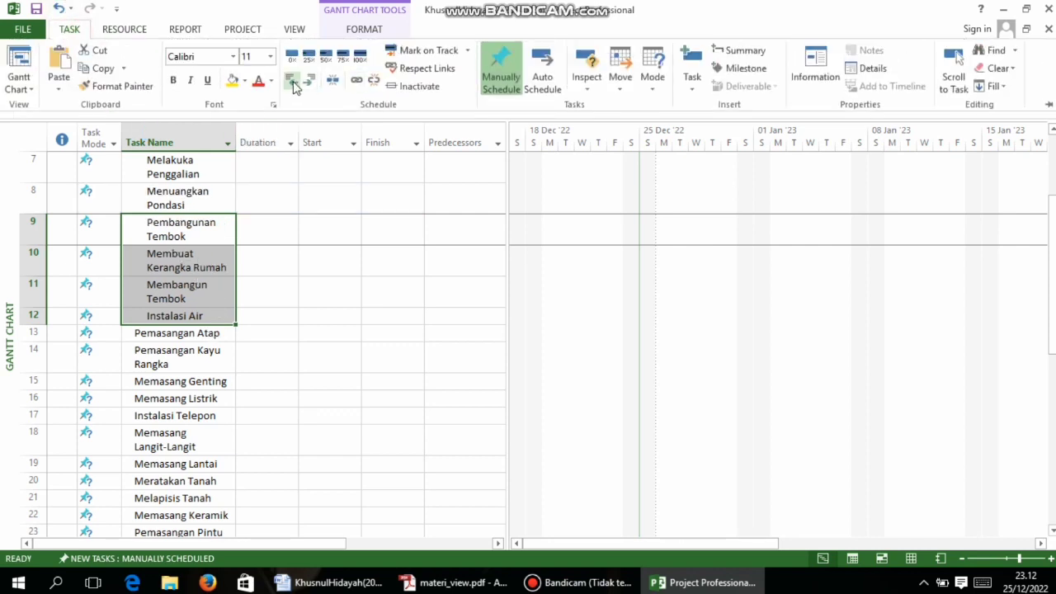
click(293, 83)
Indent Pembangunan Tembok through Instalasi Air, outdent Pembangunan Tembok as summary, and reopen the PDF
click(191, 229)
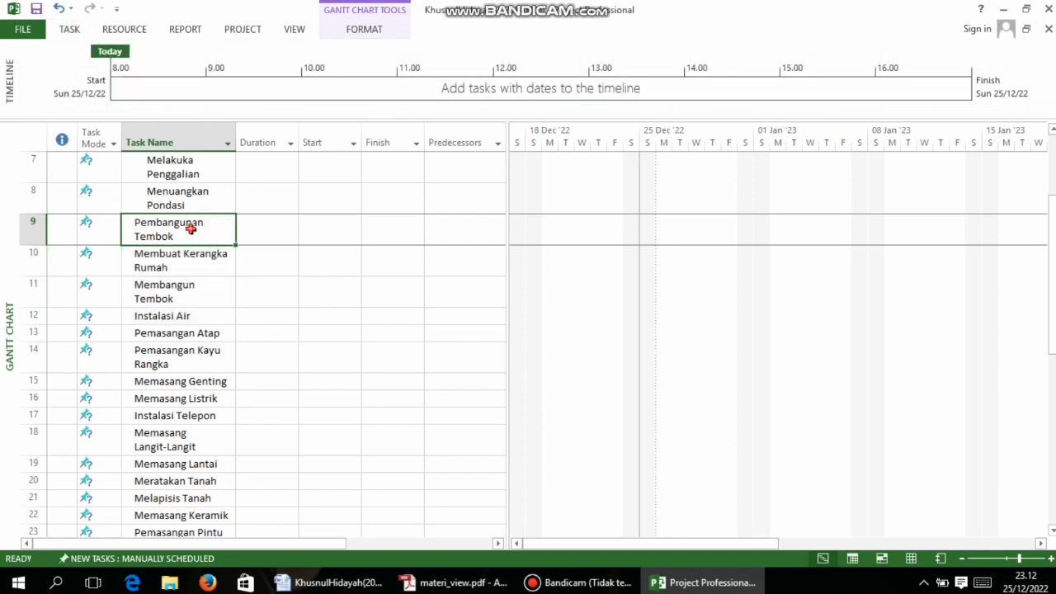
drag(183, 229, 191, 316)
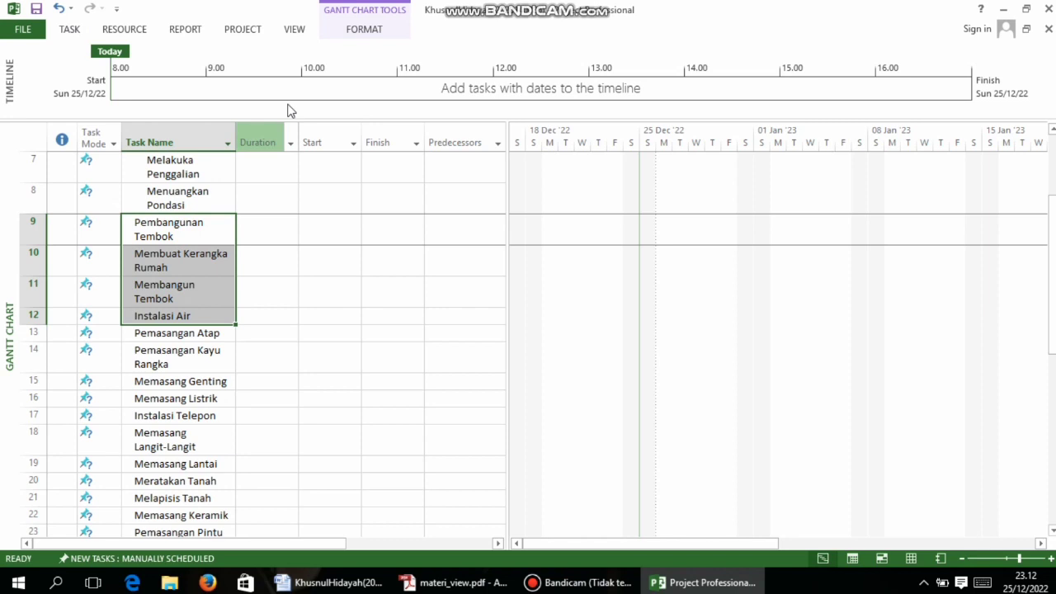
click(81, 32)
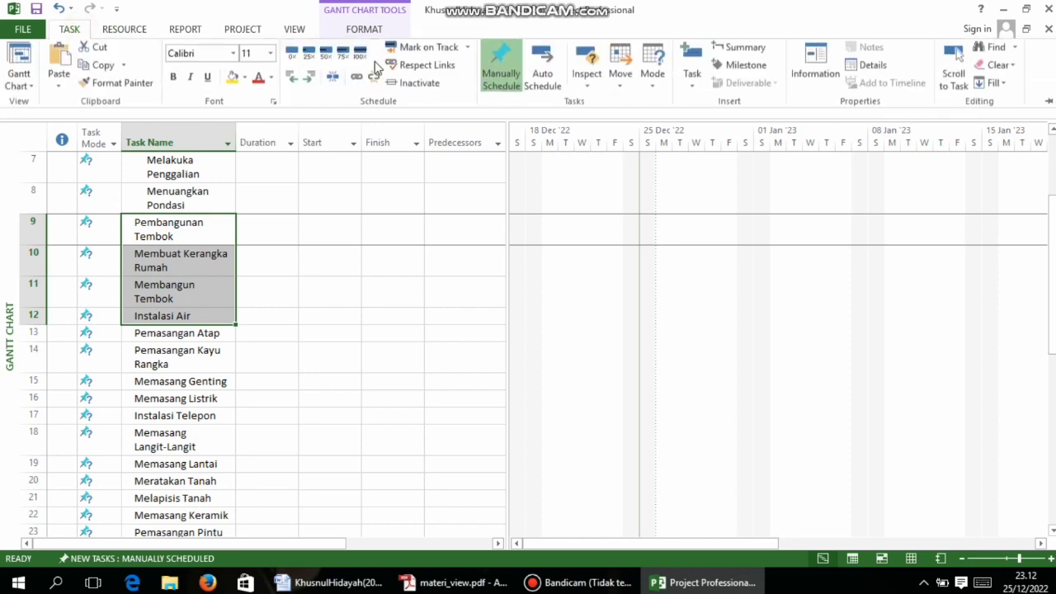
click(312, 81)
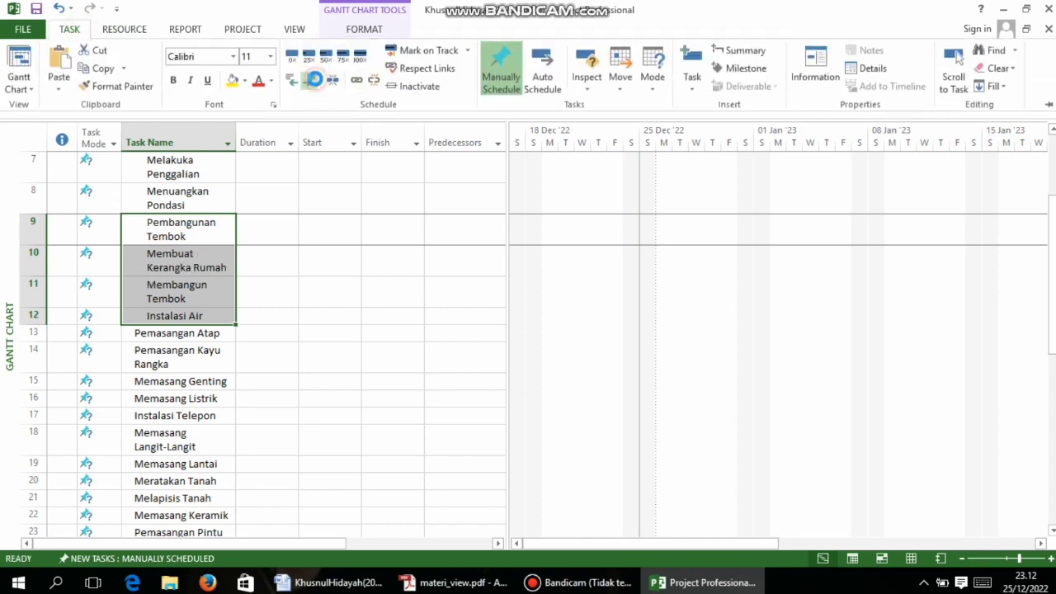
click(179, 239)
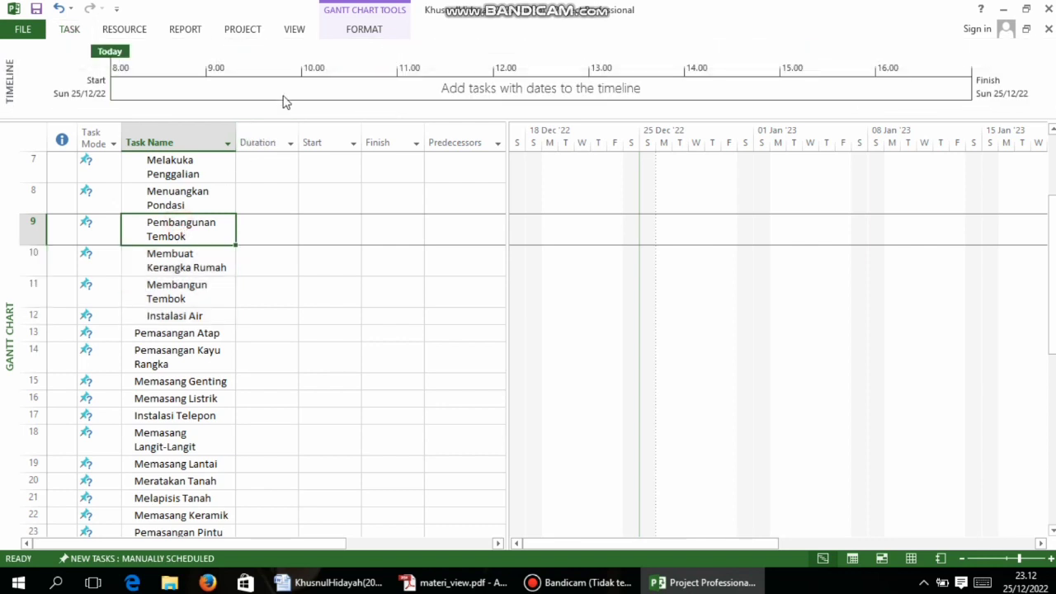
click(70, 30)
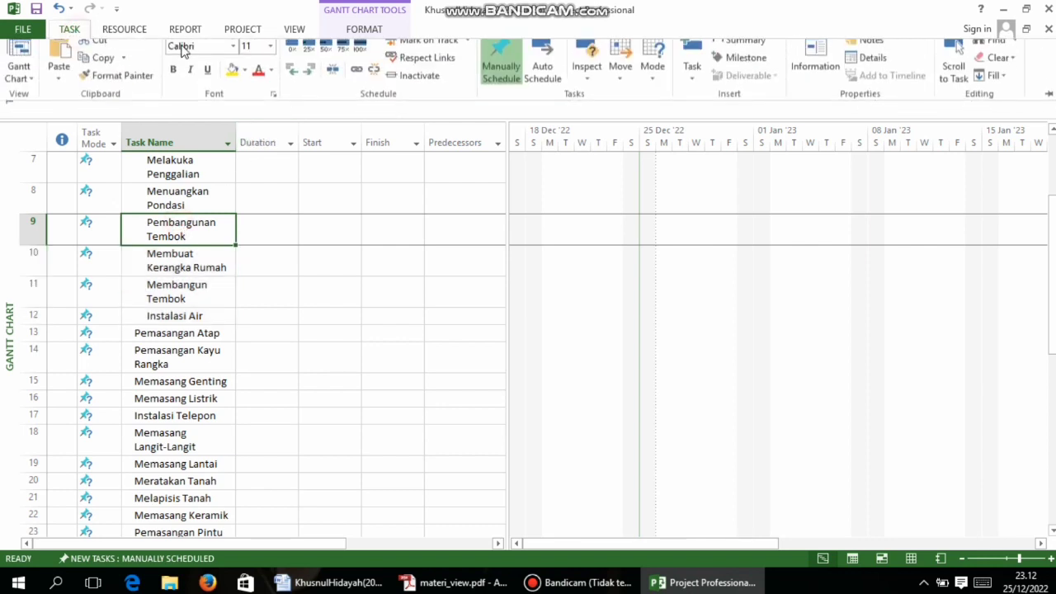
click(295, 81)
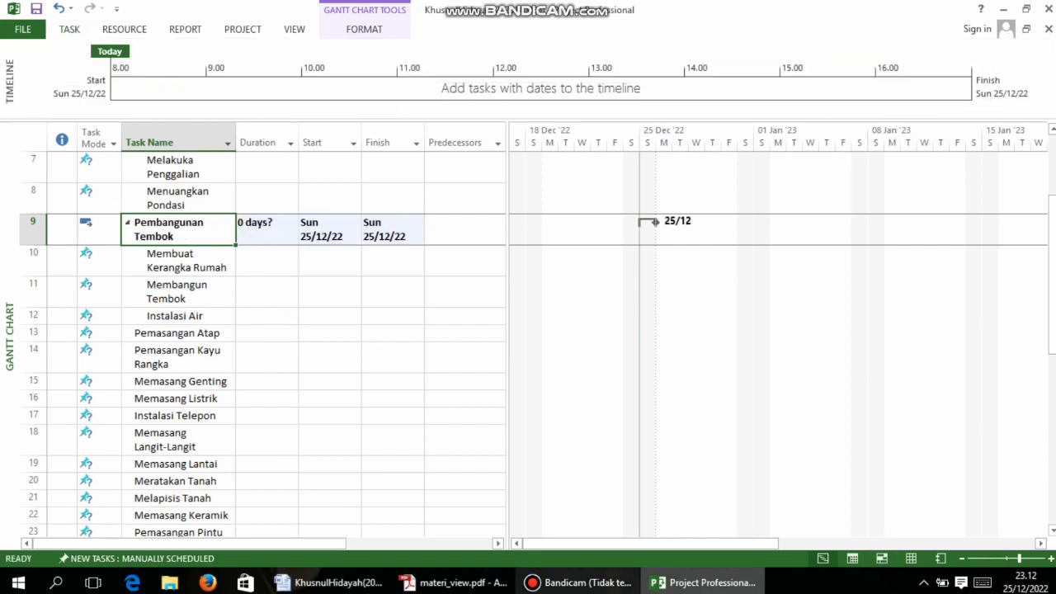
click(454, 583)
scroll(778, 358, down, 2)
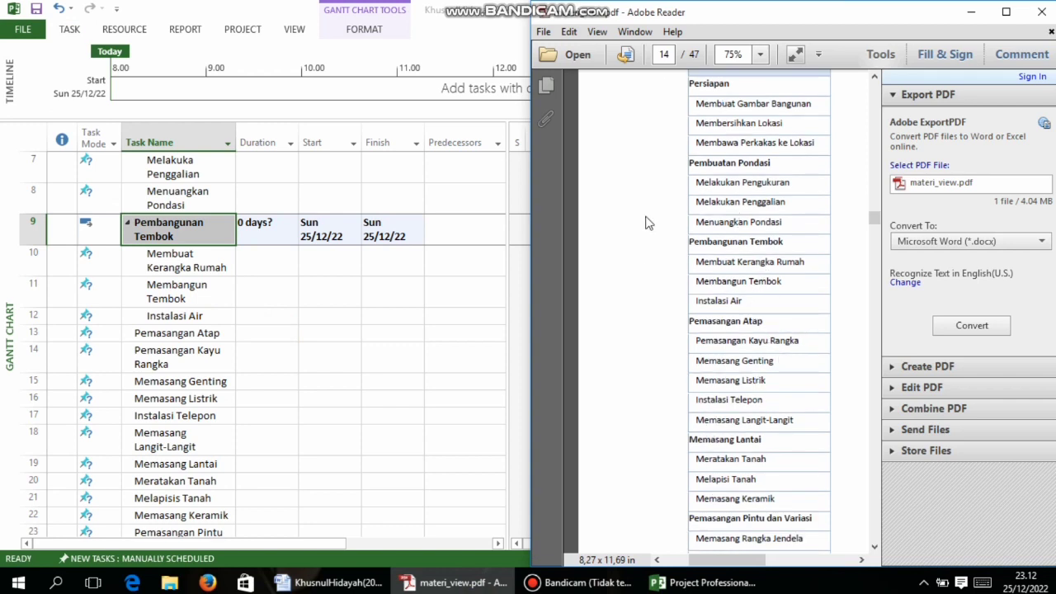
Indent rows 14–18 and make Pemasangan Atap their summary task
click(369, 385)
drag(193, 334, 201, 447)
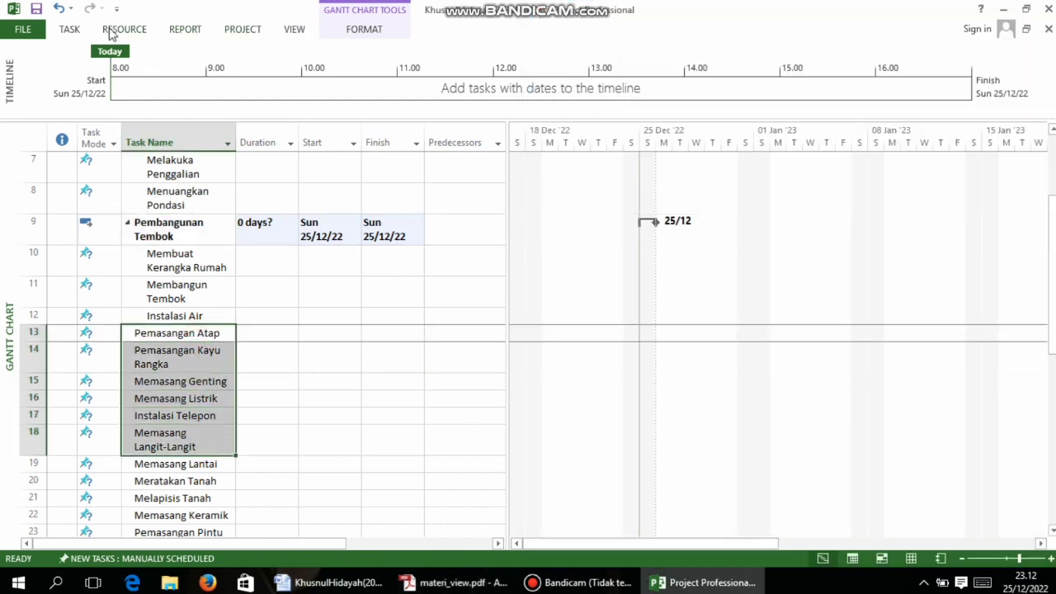
click(70, 29)
click(308, 82)
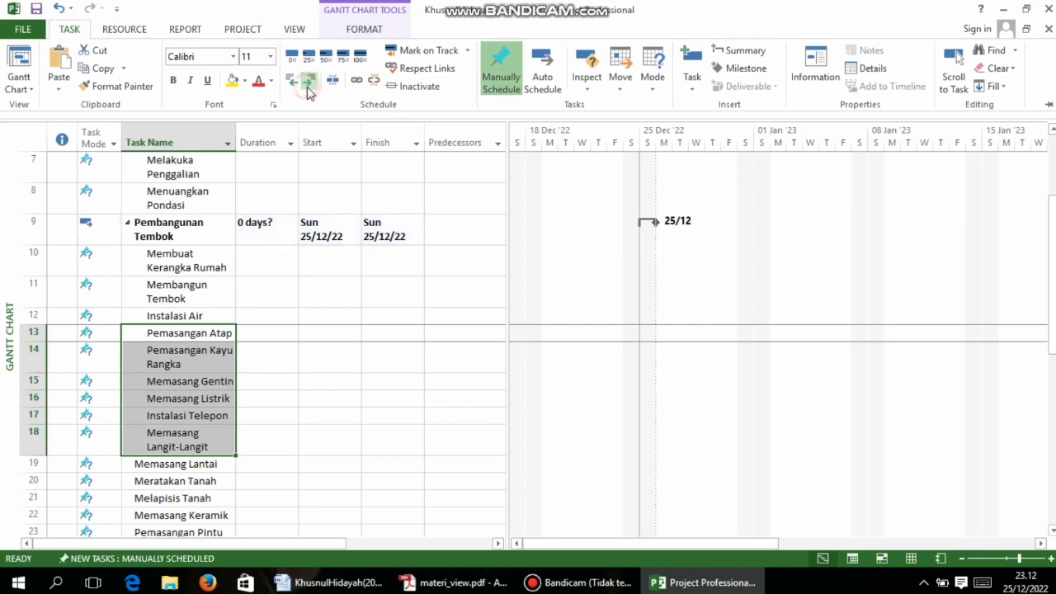
click(198, 334)
click(71, 30)
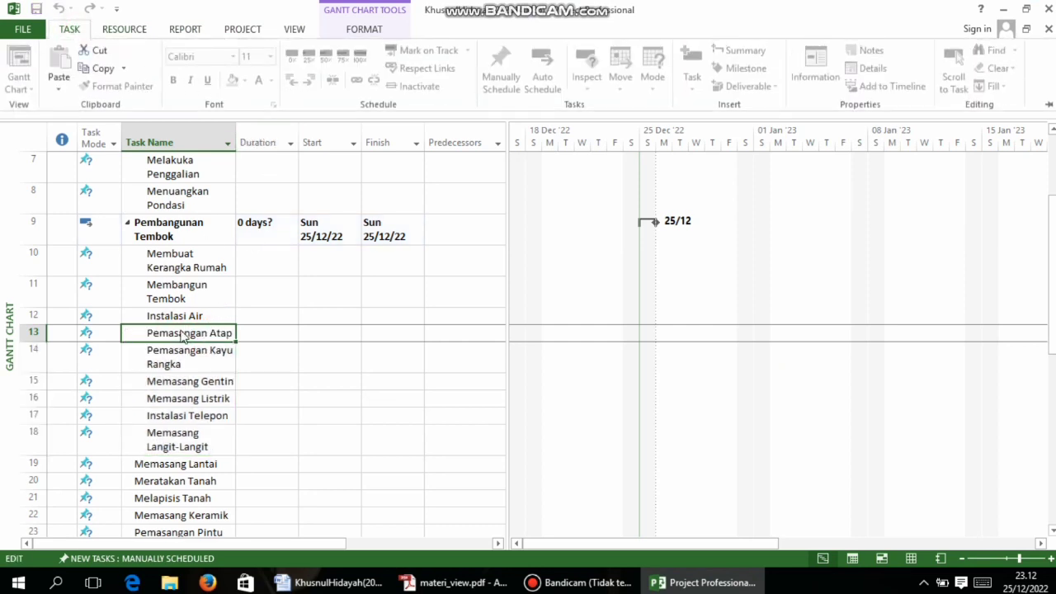
click(277, 379)
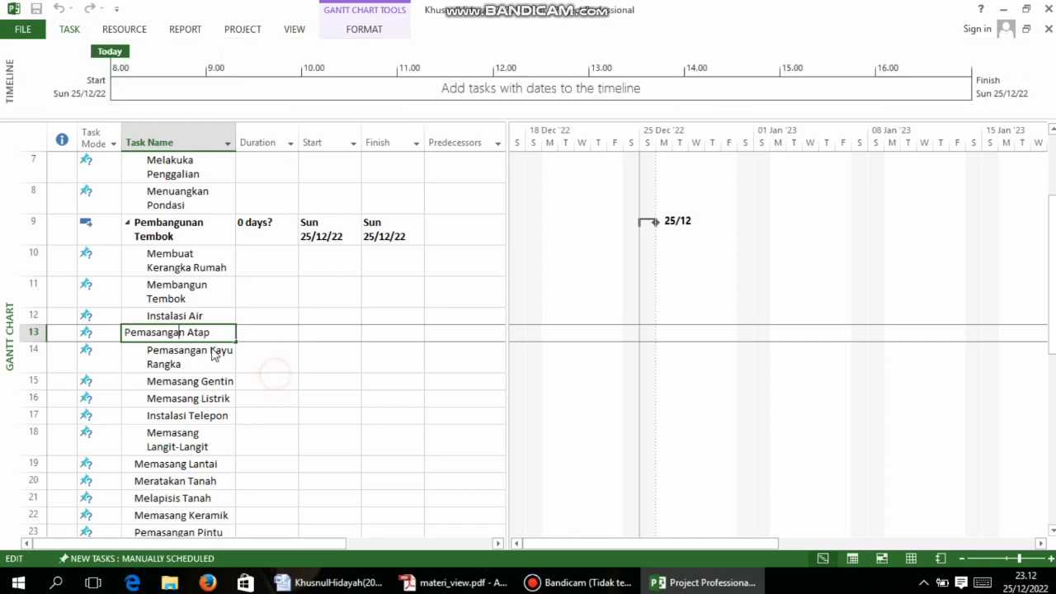
click(339, 380)
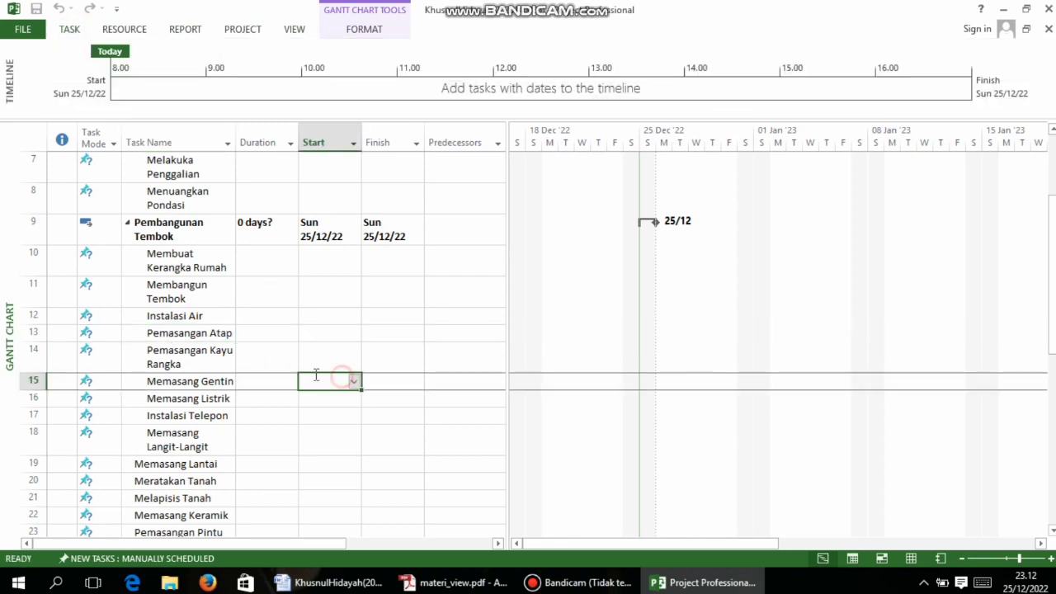
click(181, 331)
click(70, 29)
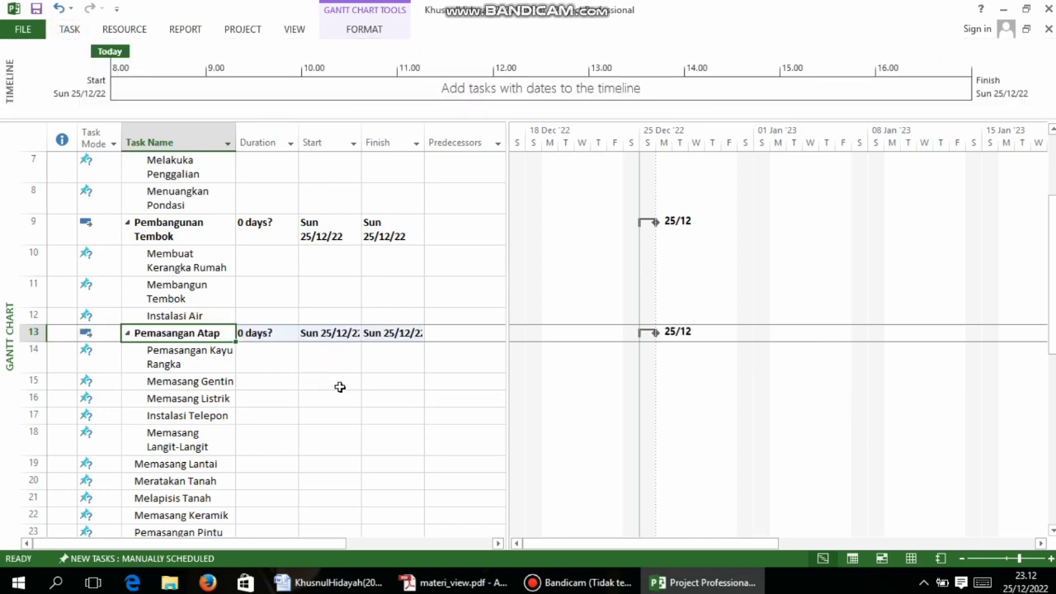
Check the PDF task list for the tasks that belong under Memasang Lantai
scroll(340, 387, down, 3)
click(488, 583)
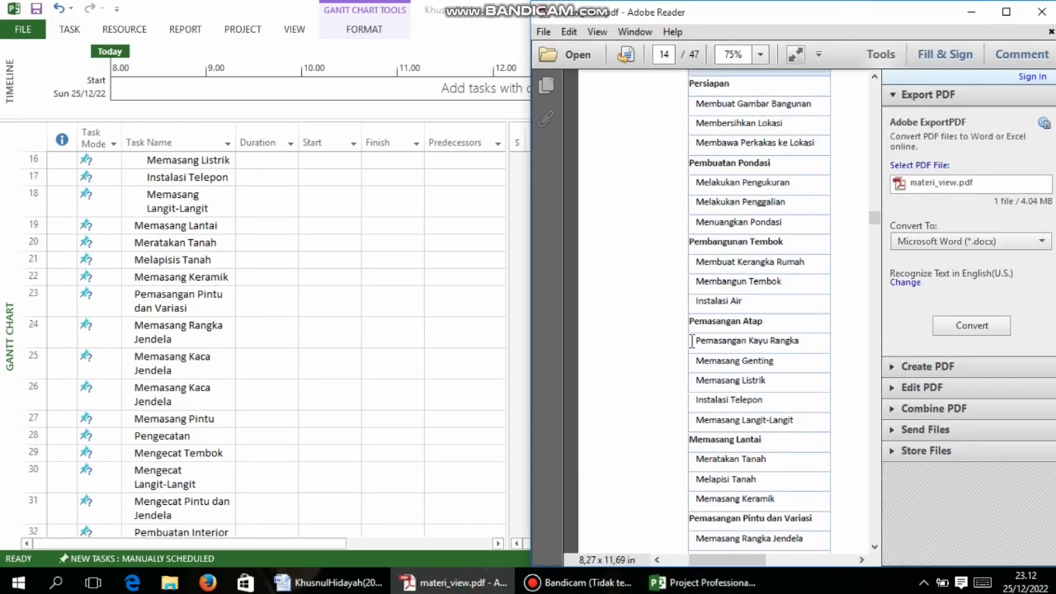
scroll(719, 321, down, 2)
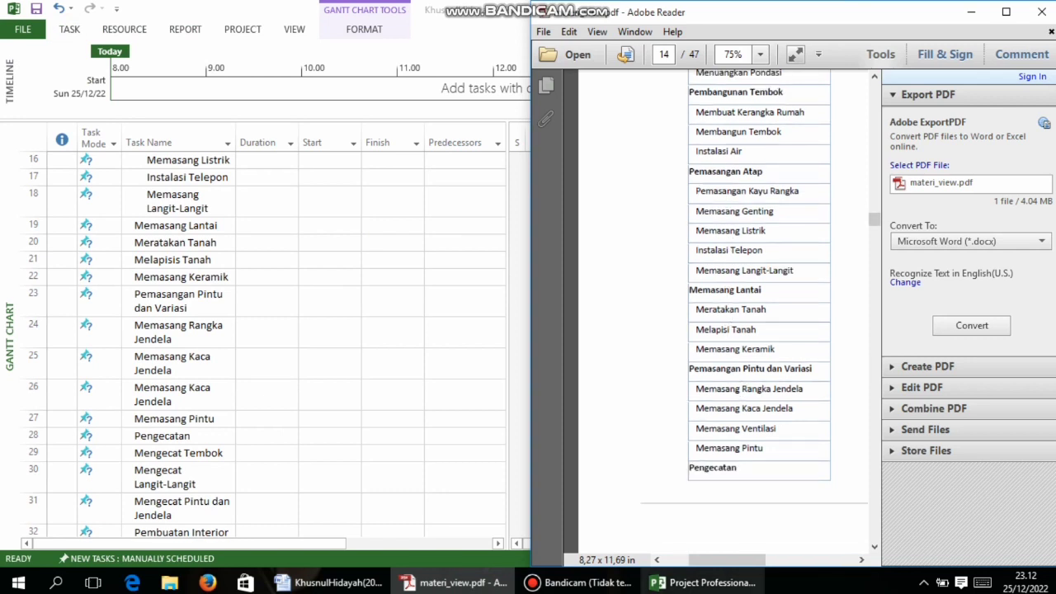
click(705, 583)
Indent the floor tasks from Memasang Lantai through Memasang Keramik one level
click(151, 219)
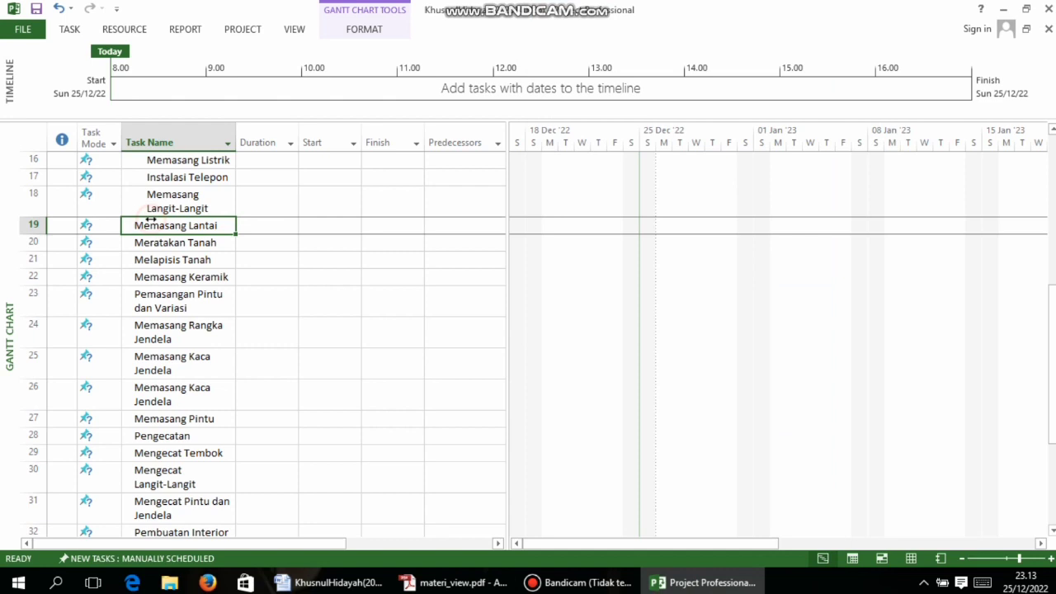
drag(200, 225, 206, 281)
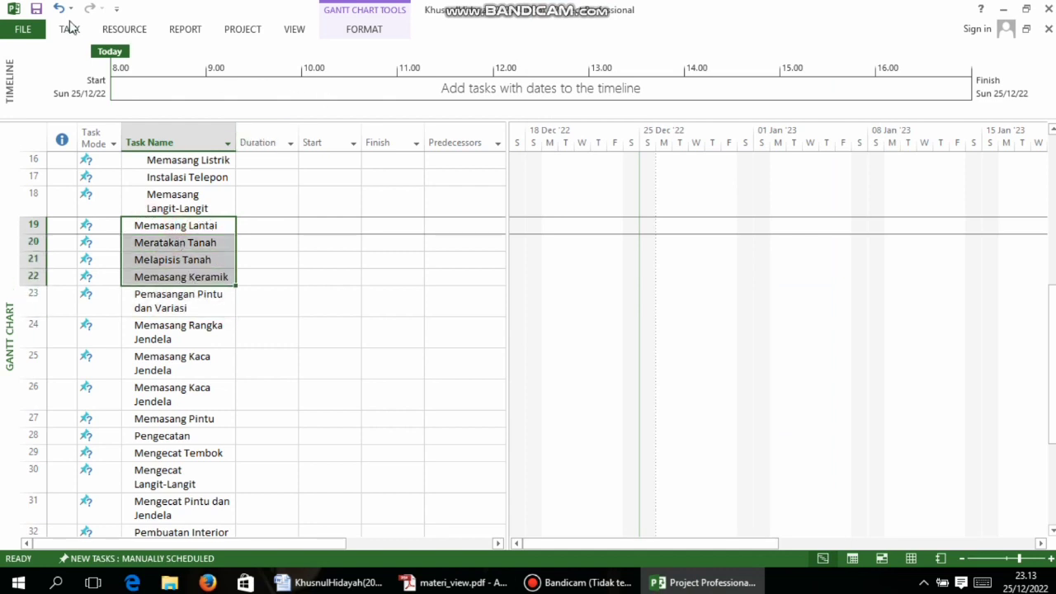
click(69, 29)
click(313, 79)
Outdent Memasang Lantai so it becomes the summary over rows 20–22
click(288, 253)
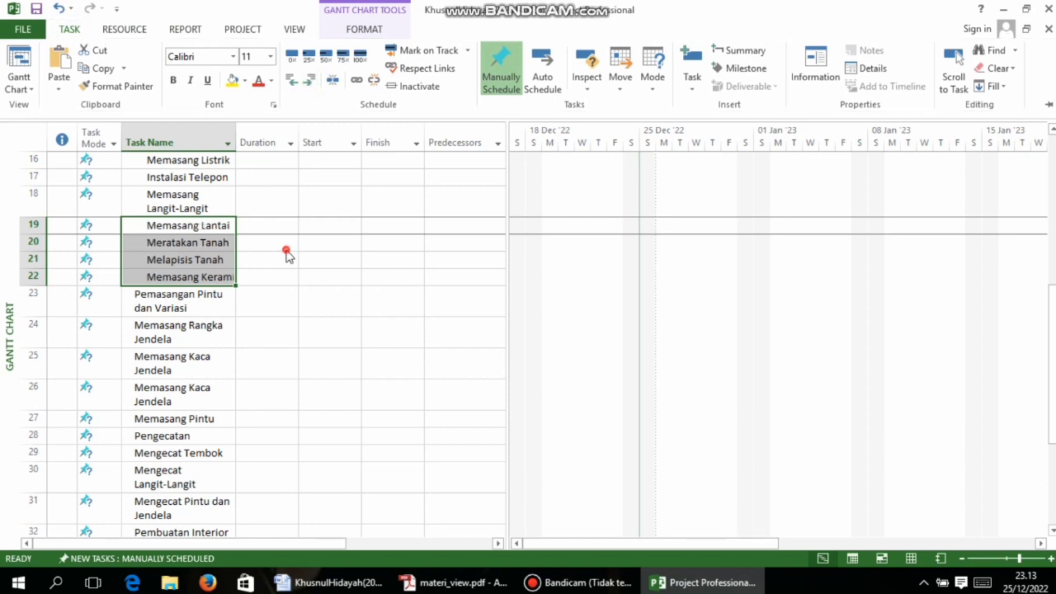
click(186, 226)
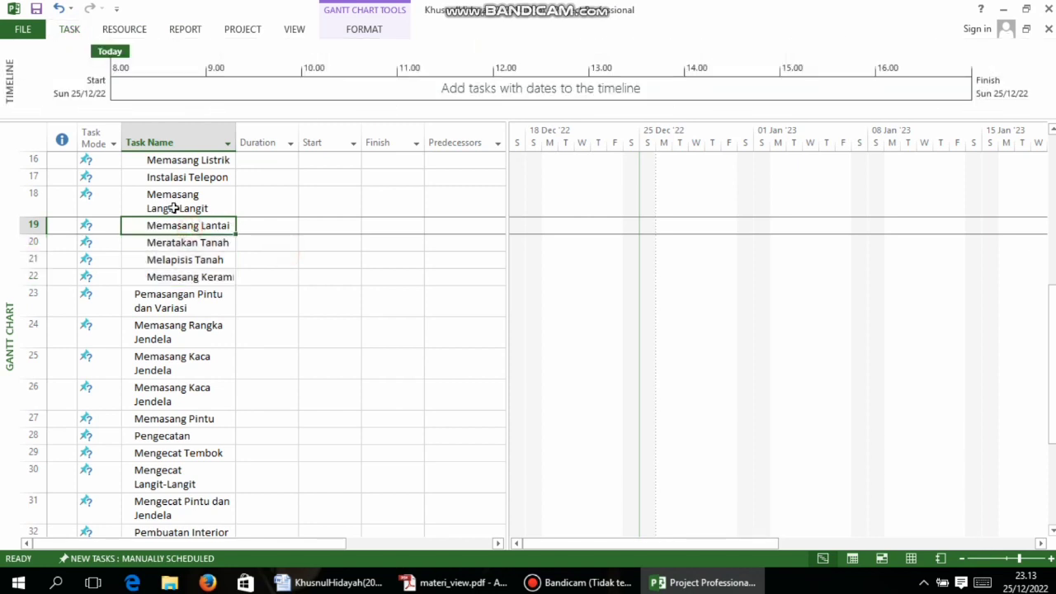
click(70, 29)
click(253, 288)
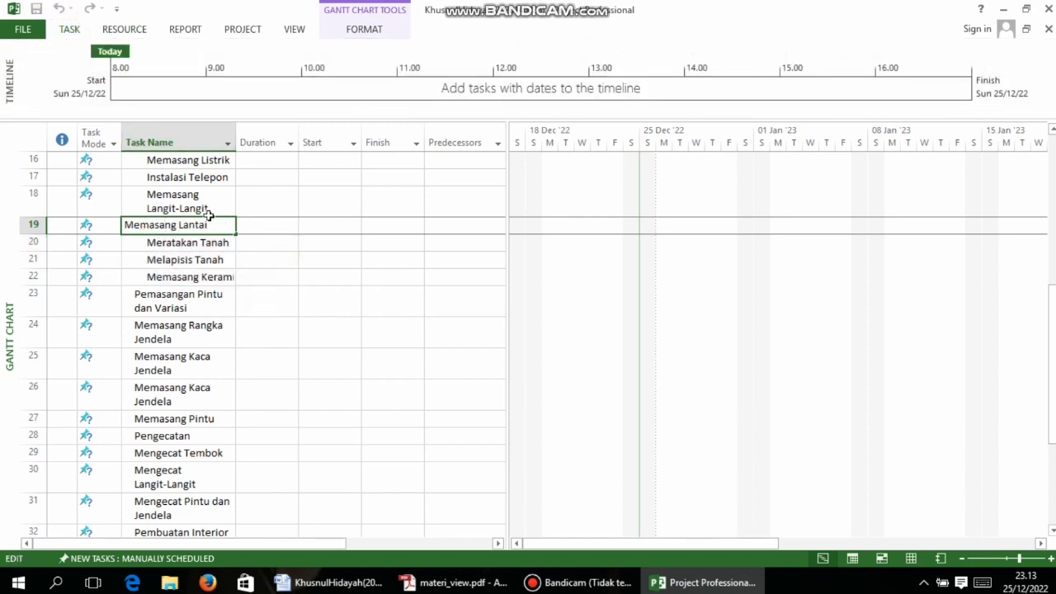
click(270, 276)
click(178, 226)
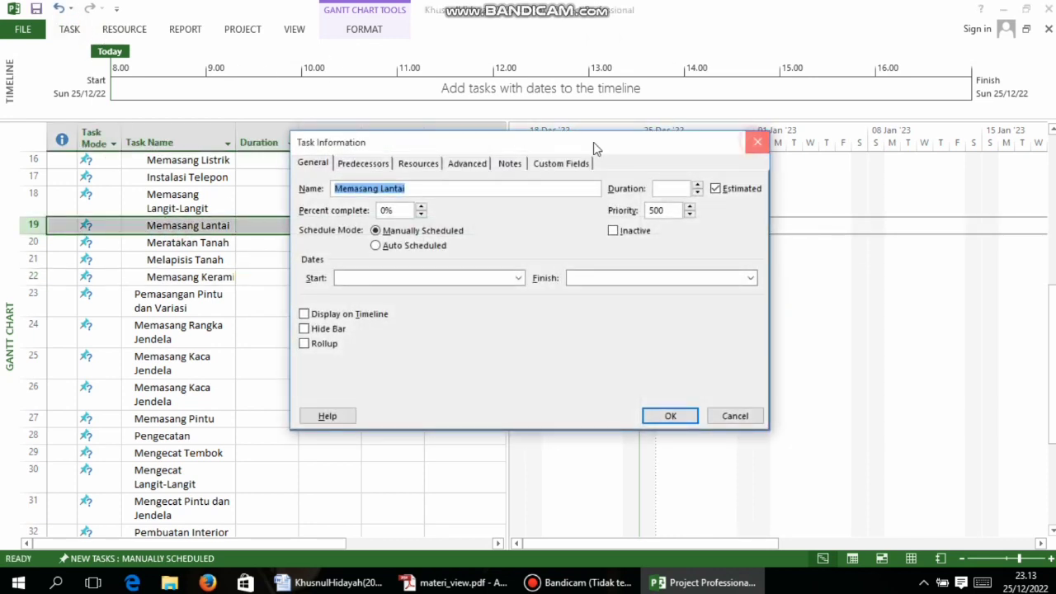
key(Escape)
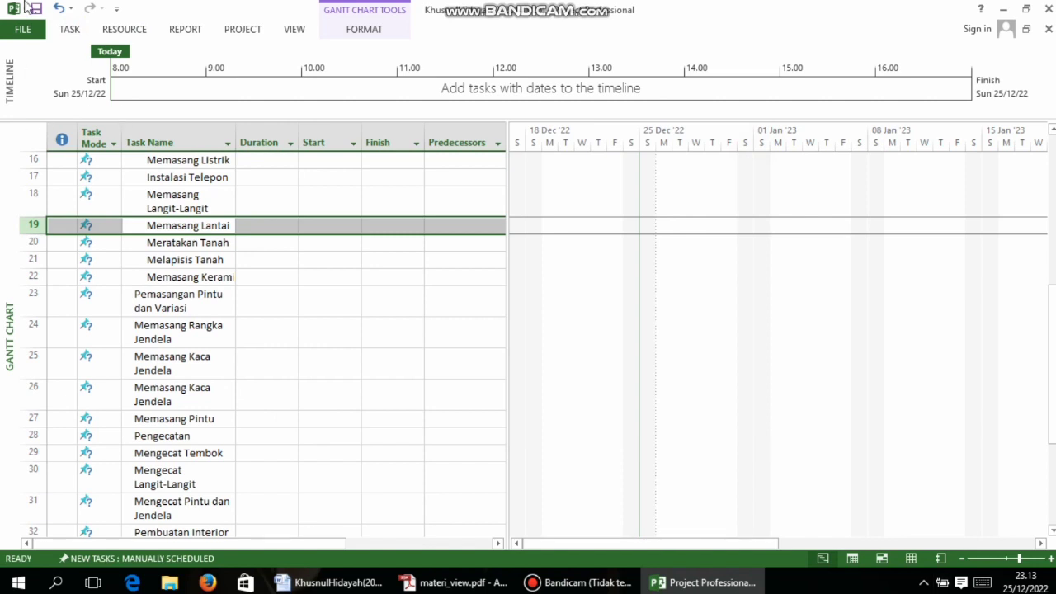
click(69, 29)
click(281, 82)
click(289, 82)
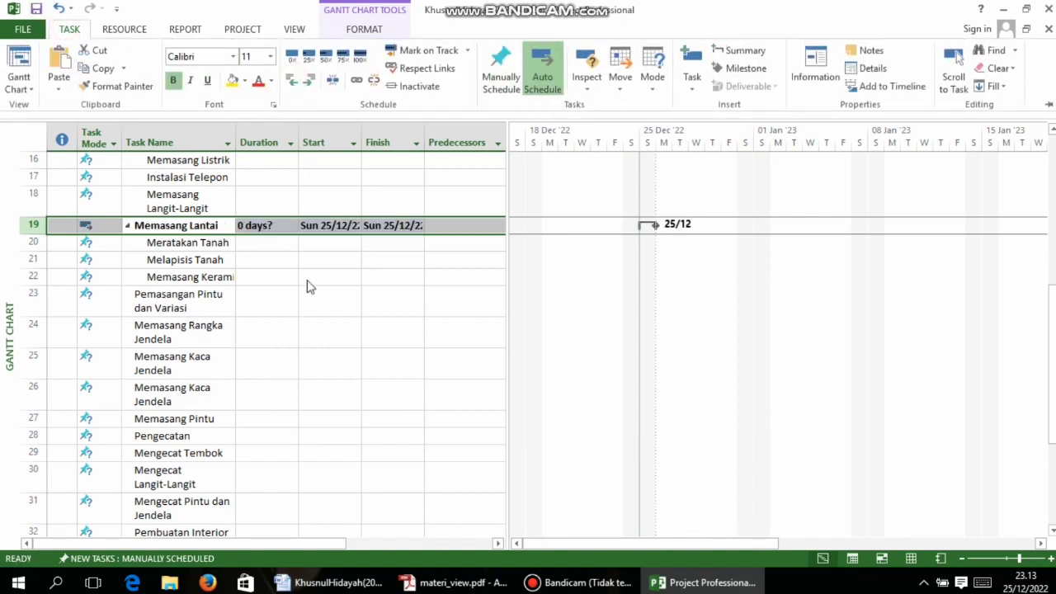
click(306, 339)
click(446, 583)
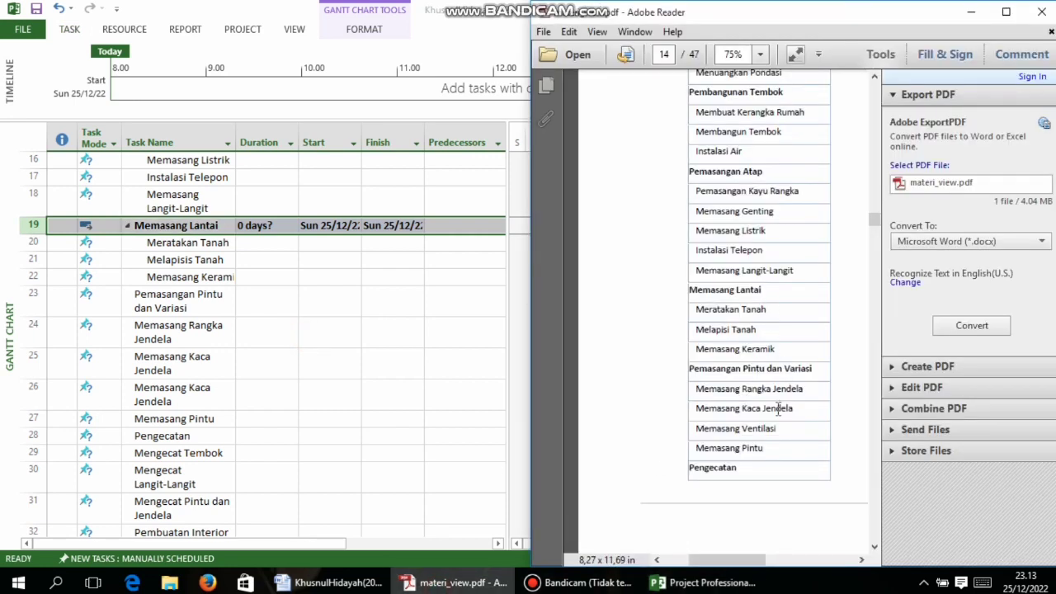
Indent rows 23–27 and make Pemasangan Pintu dan Variasi their summary task
click(703, 582)
drag(127, 294, 207, 418)
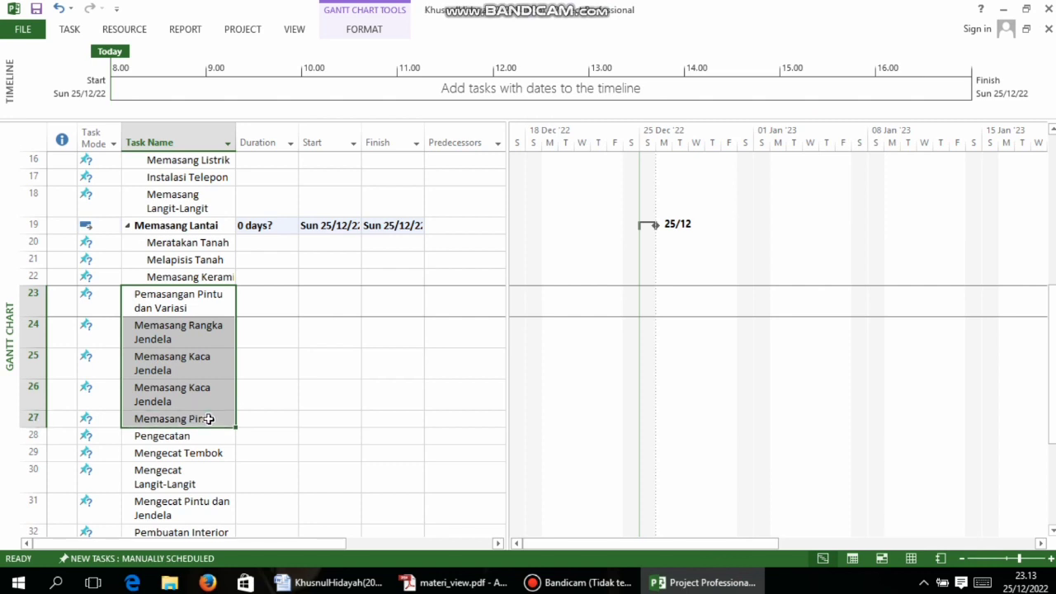
click(63, 29)
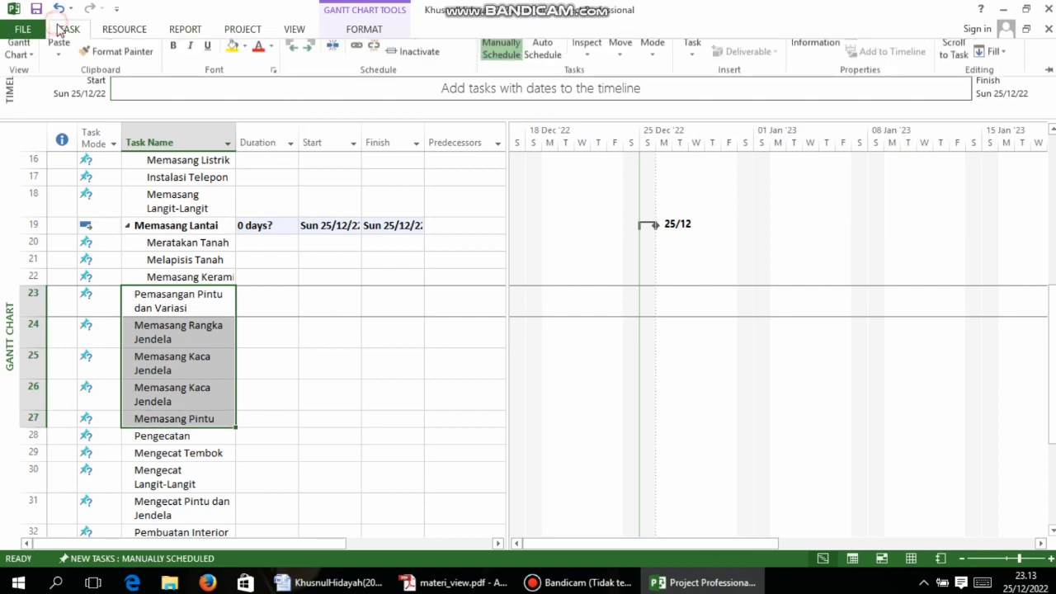
click(308, 80)
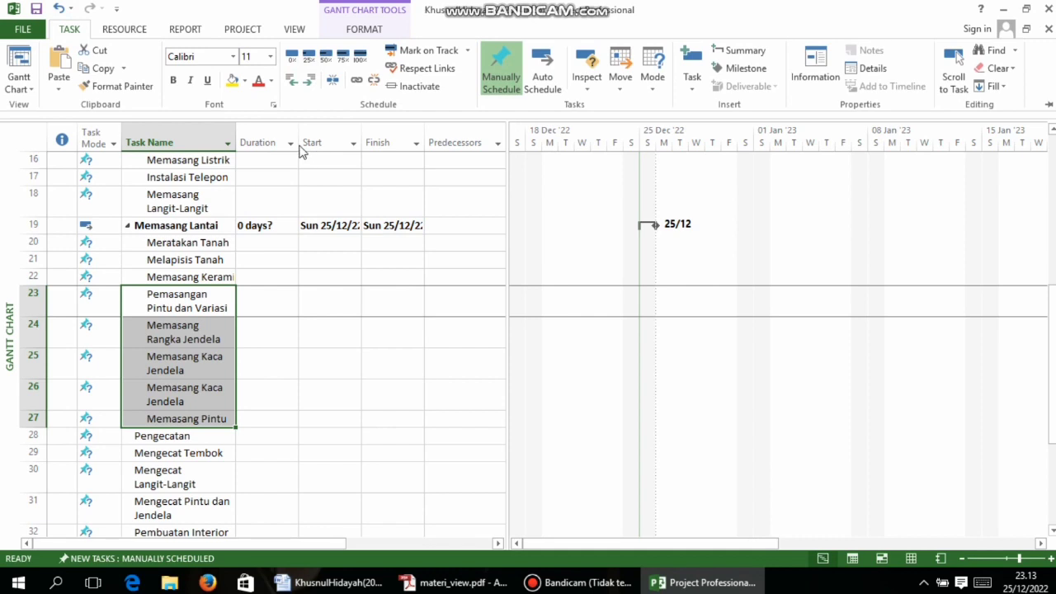
click(139, 304)
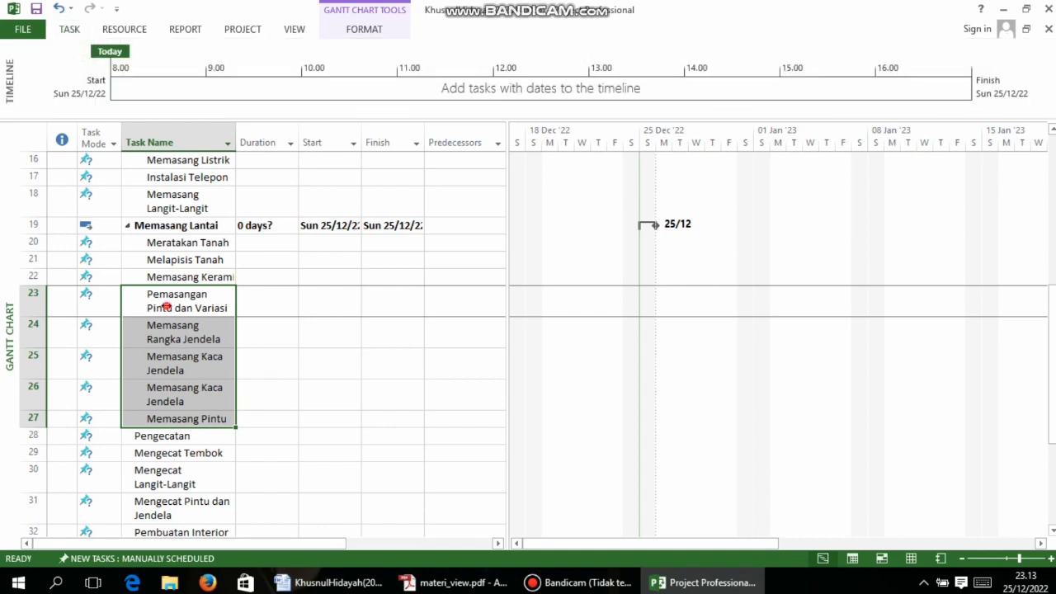
click(71, 29)
click(291, 80)
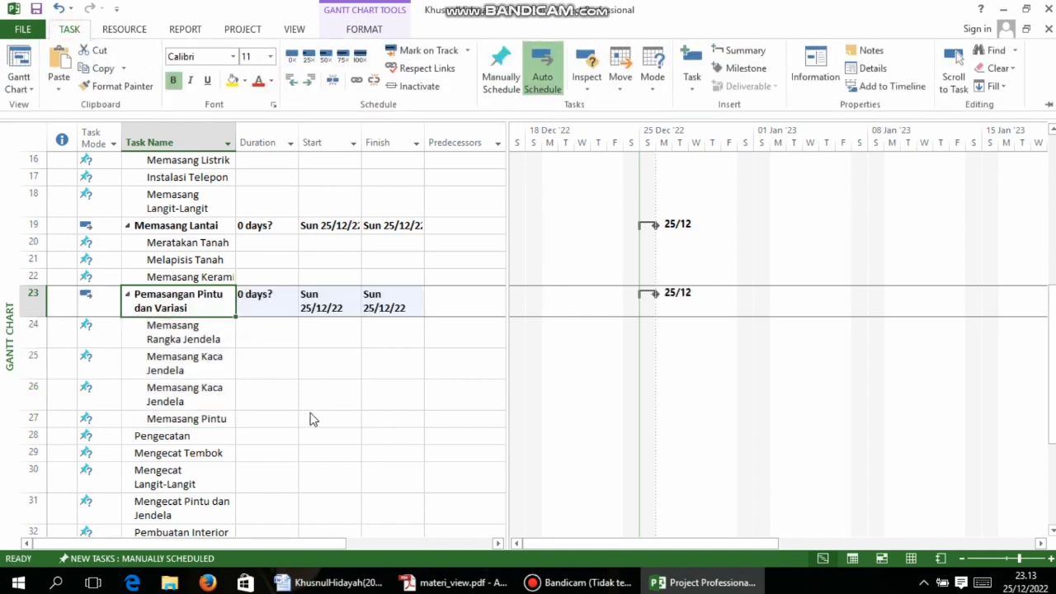
Compare with the PDF list and inspect the Memasang Kaca Jendela task details
click(462, 582)
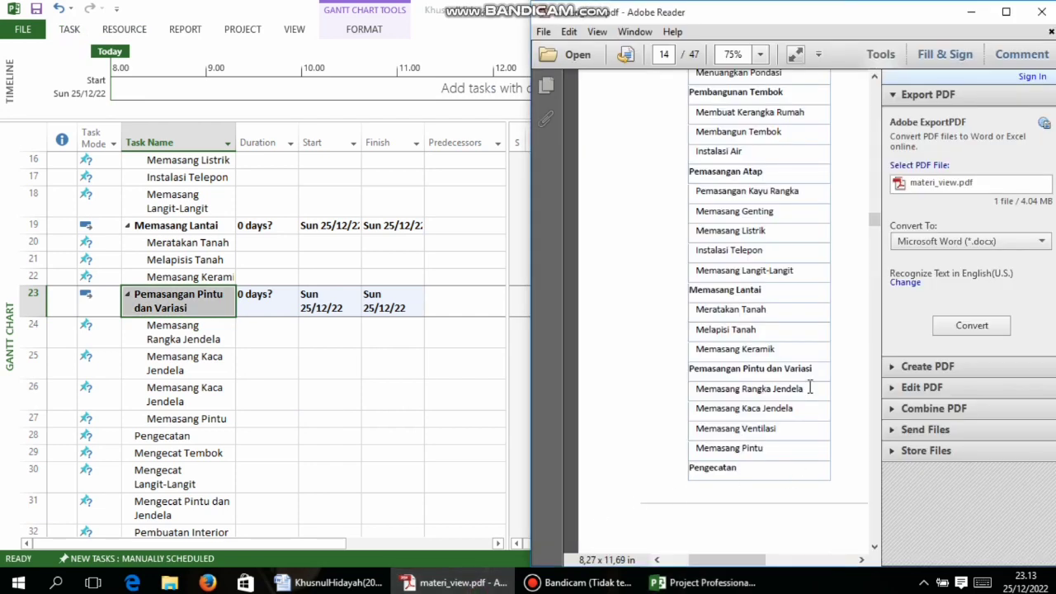
scroll(809, 388, down, 8)
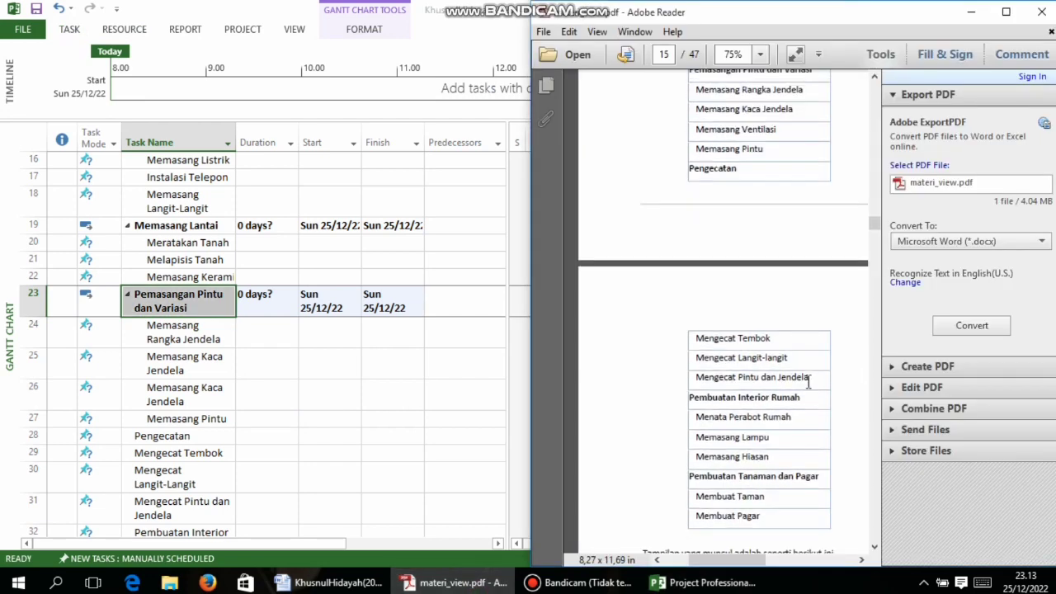
click(242, 359)
double_click(193, 405)
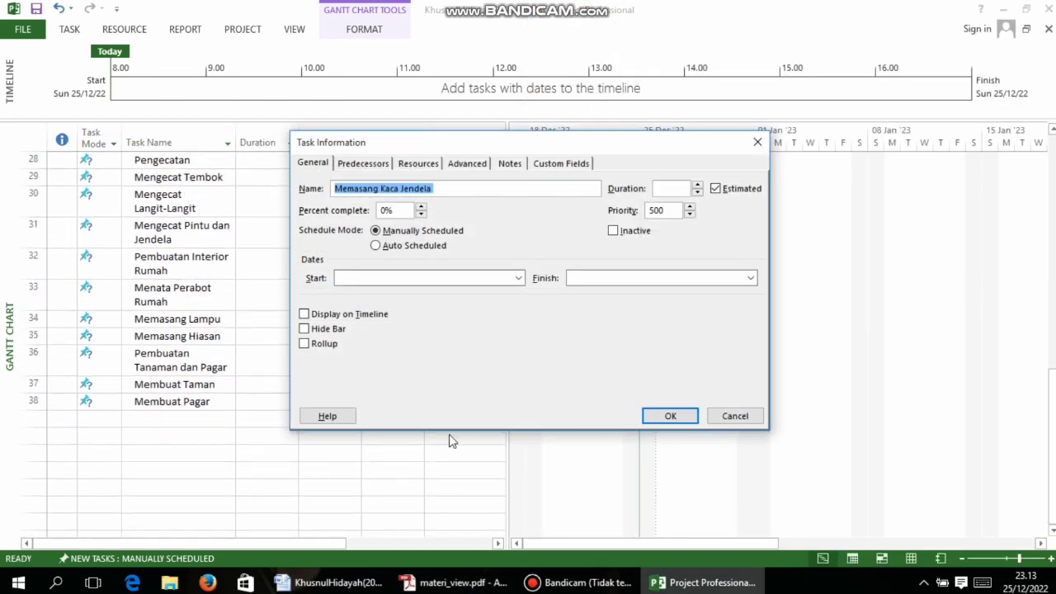
click(670, 415)
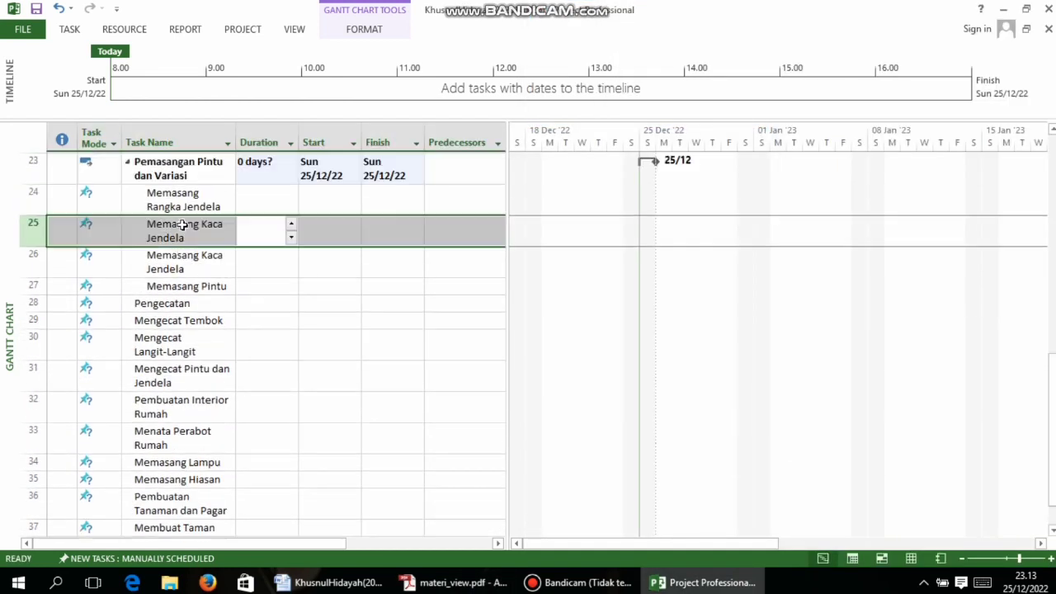
Indent the painting tasks and make Pengecatan (row 28) their summary task
drag(123, 317, 154, 416)
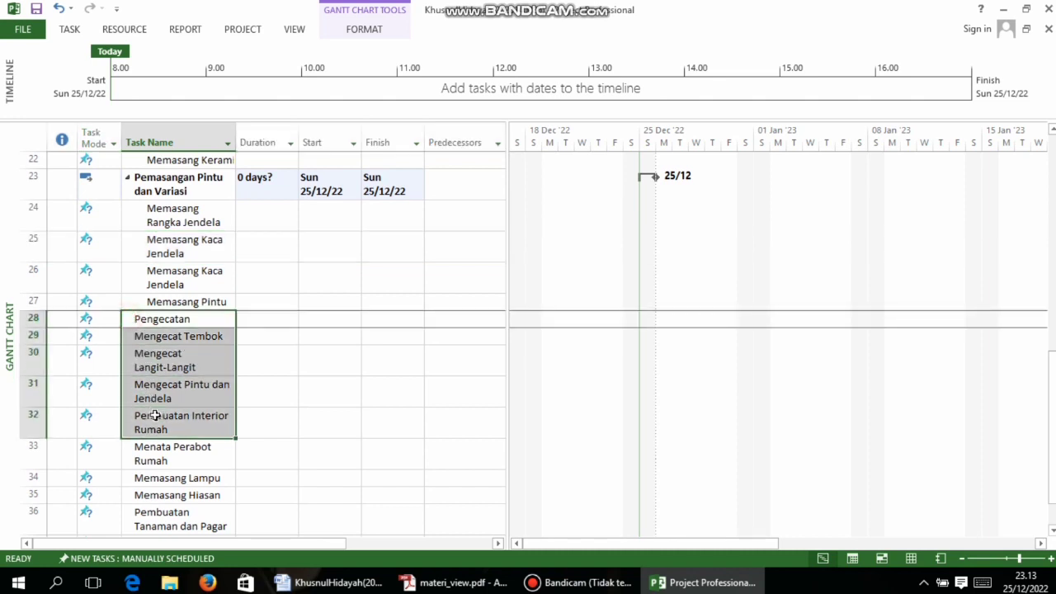
drag(161, 402, 190, 389)
click(71, 30)
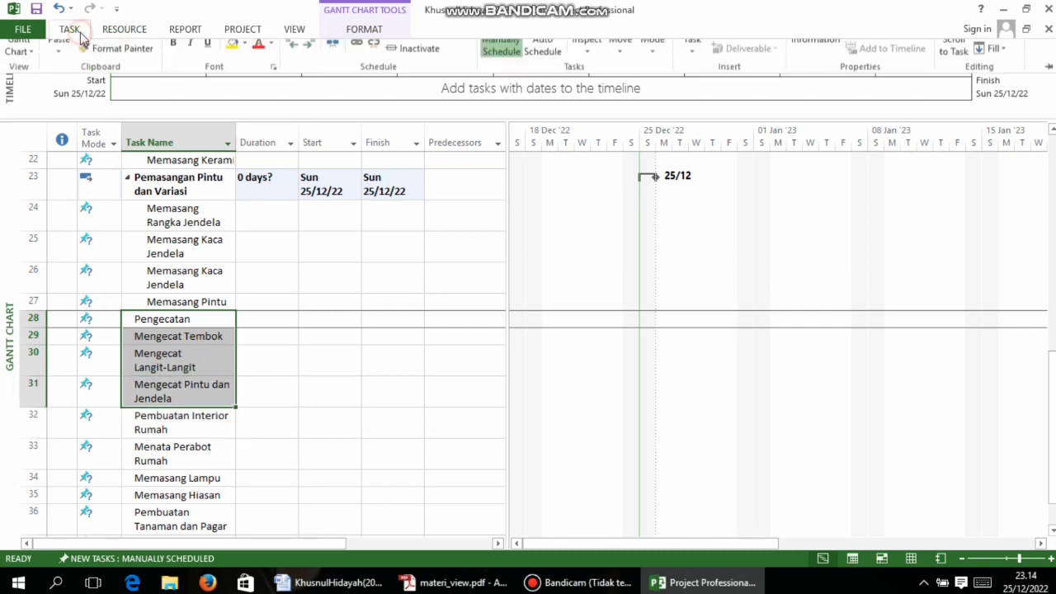
click(309, 79)
click(245, 386)
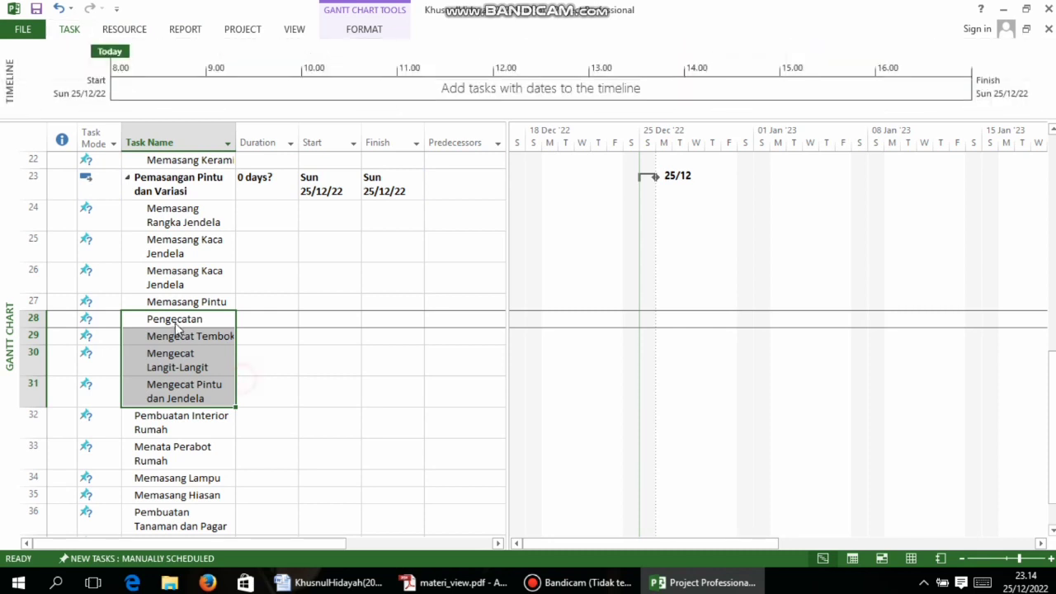
click(168, 318)
click(71, 30)
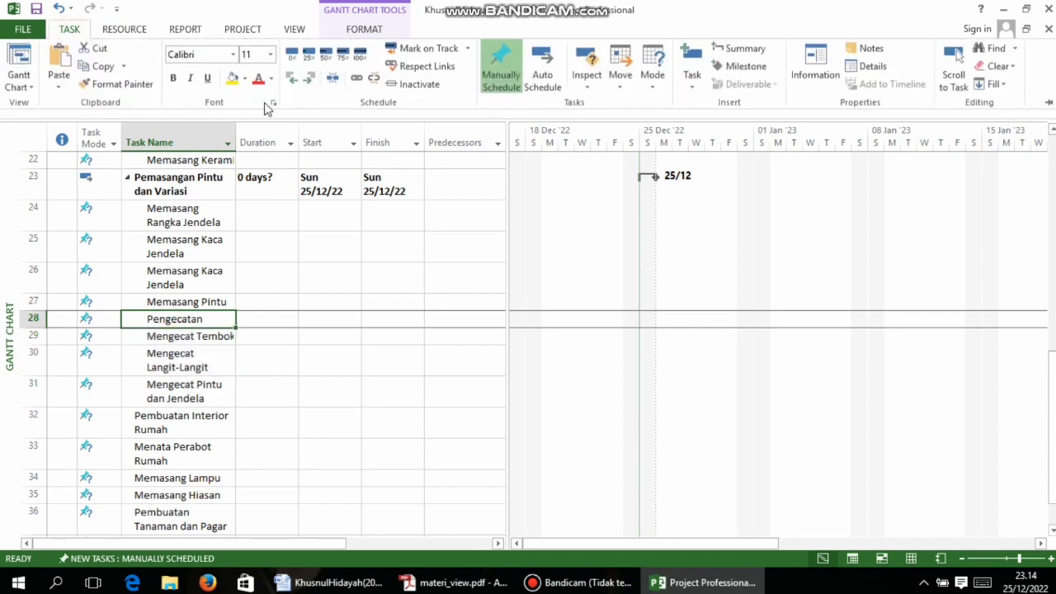
click(291, 80)
Consult the PDF task list for the next group of tasks
scroll(264, 318, down, 3)
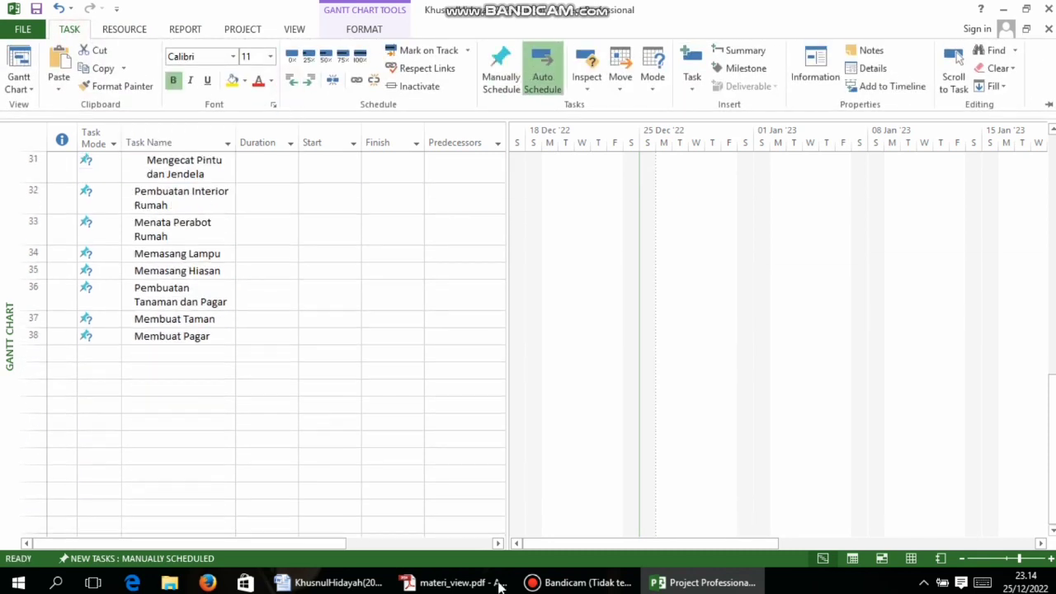
click(495, 579)
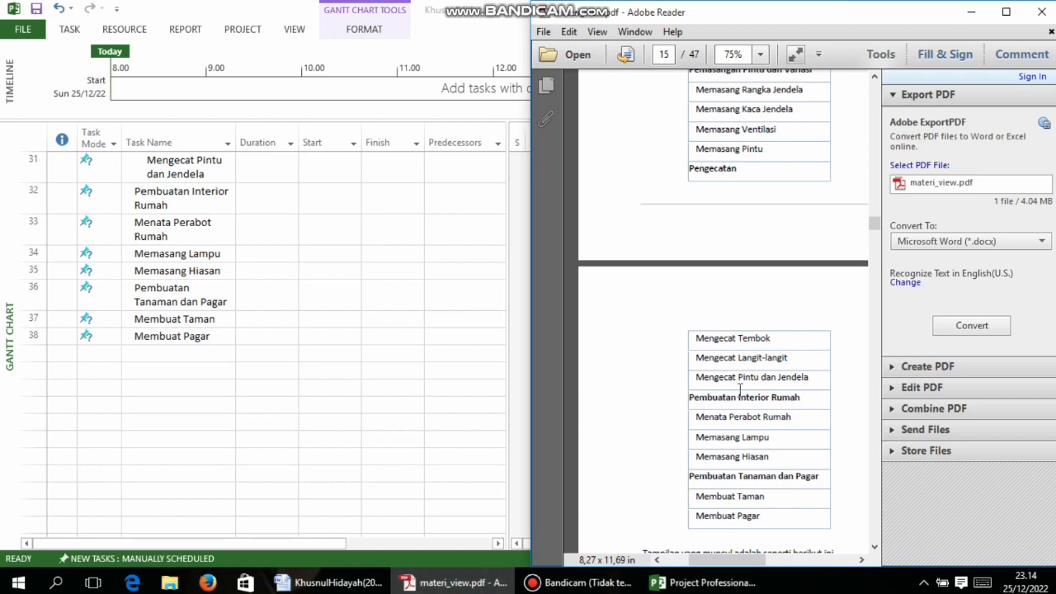
scroll(739, 388, down, 5)
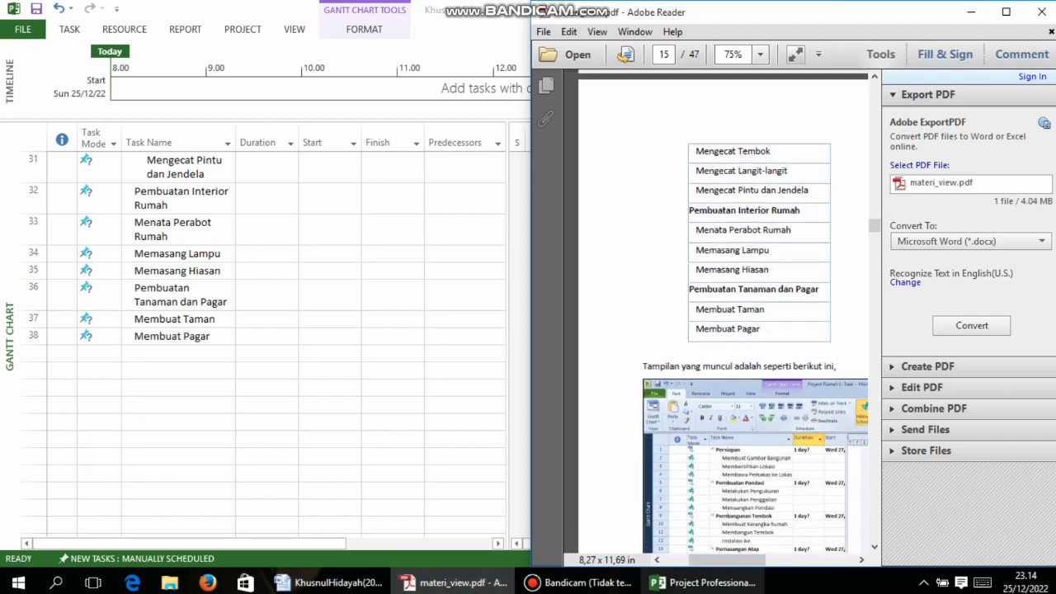
click(701, 582)
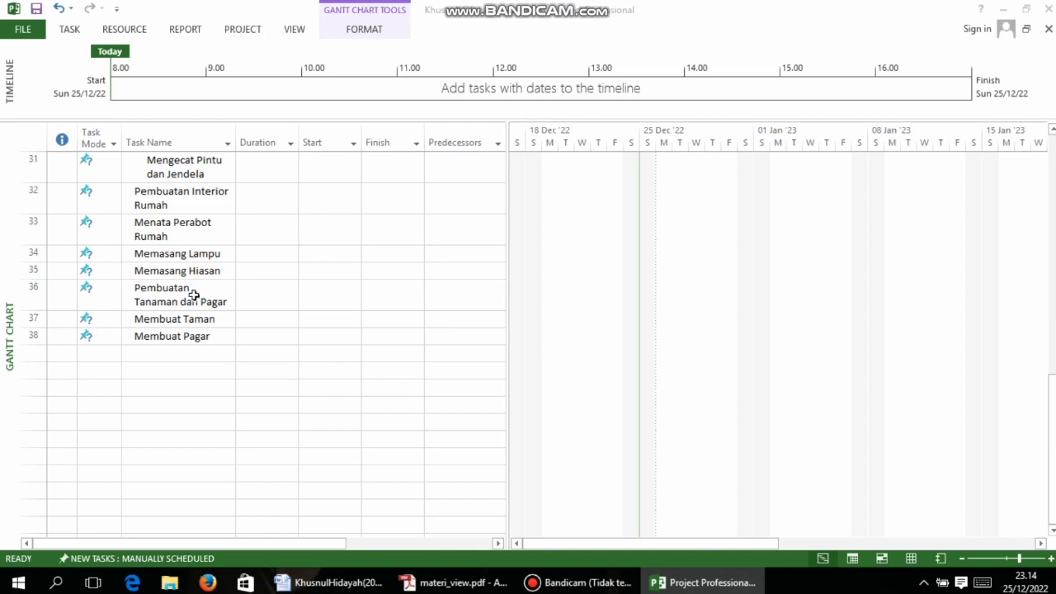
Indent rows 32–35 one level, undoing a trial outdent
scroll(193, 295, up, 1)
drag(179, 258, 184, 338)
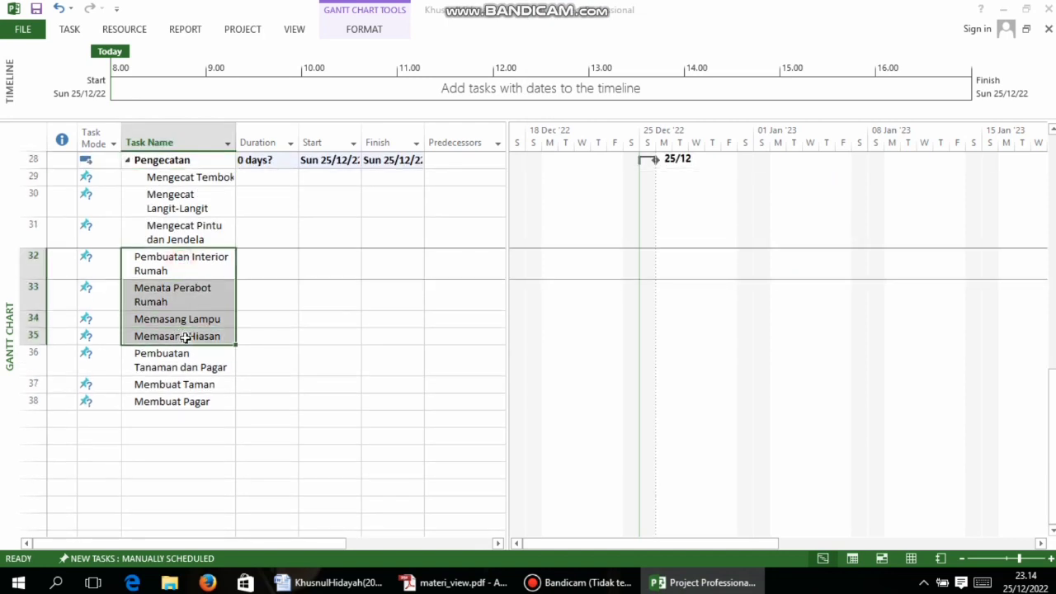
click(69, 29)
click(308, 80)
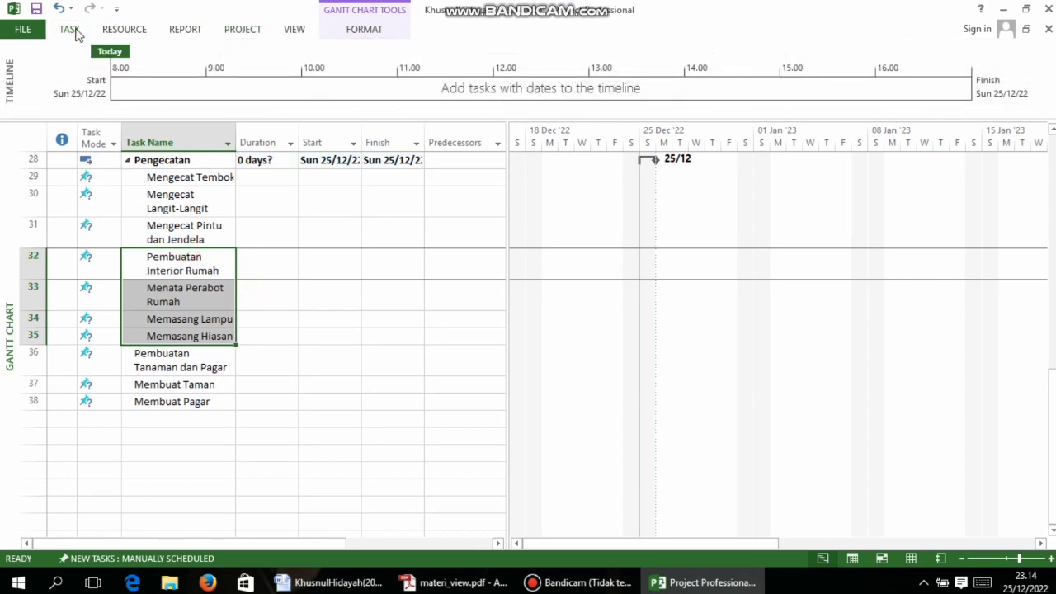
click(70, 31)
click(296, 80)
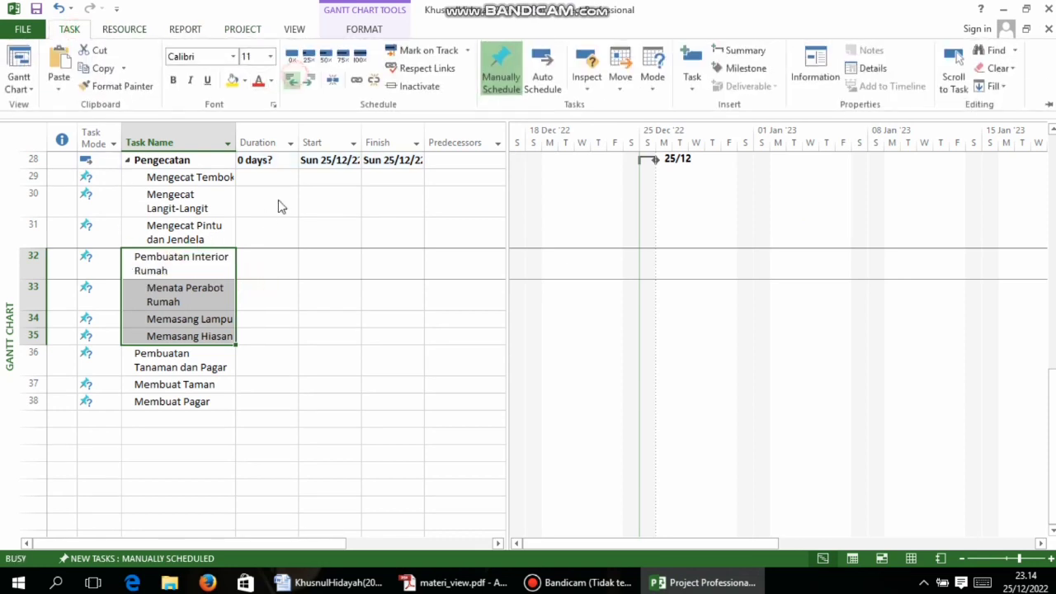
click(61, 9)
Outdent Pembuatan Interior Rumah (row 32) into a summary task
drag(234, 384, 188, 284)
click(188, 284)
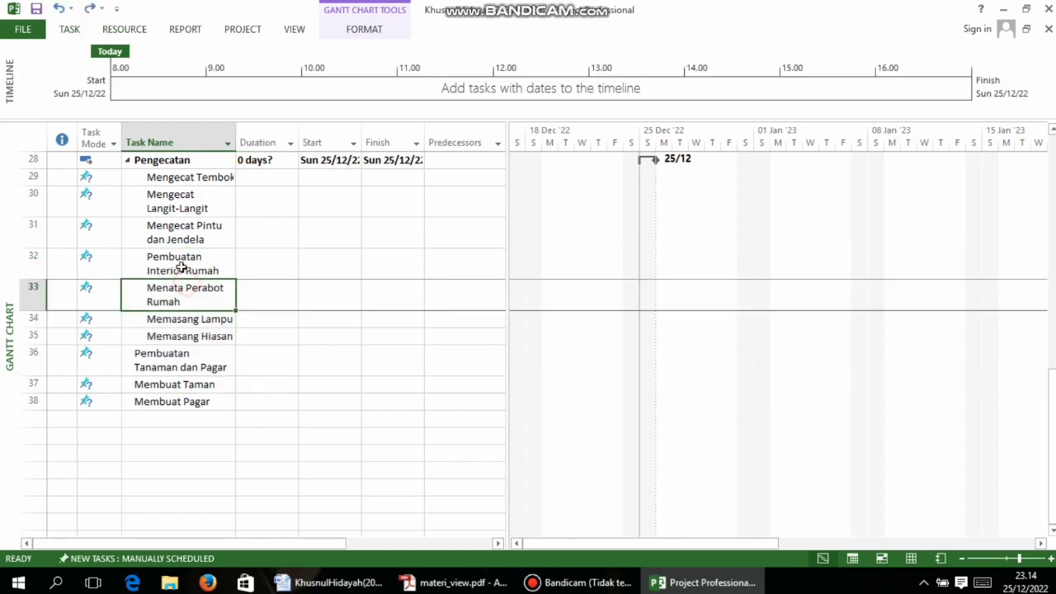
click(180, 267)
click(69, 29)
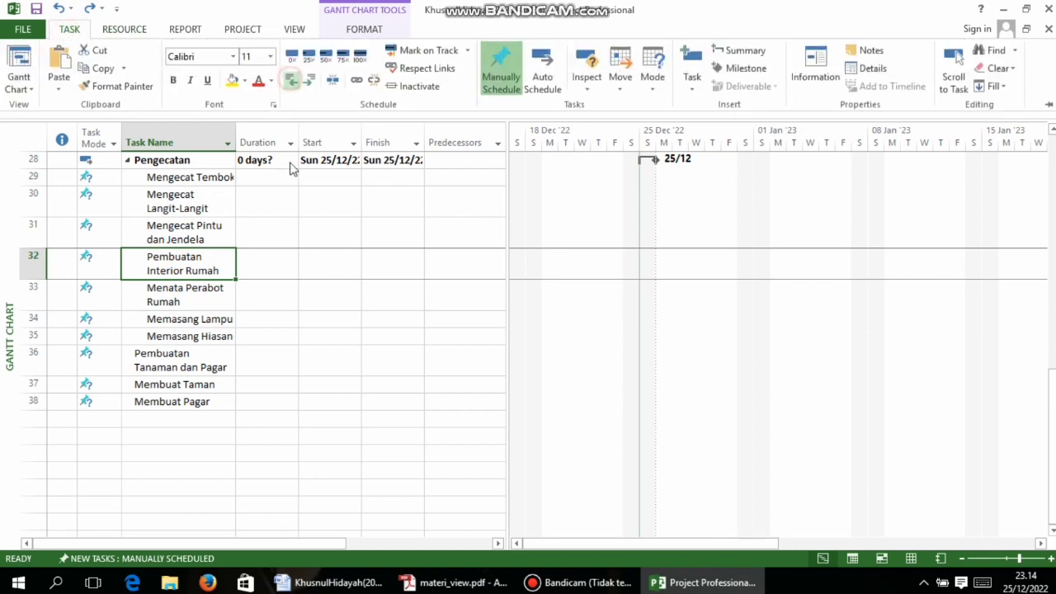
click(290, 80)
Indent rows 36–38 one level and select Pembuatan Tanaman dan Pagar
drag(166, 351, 184, 386)
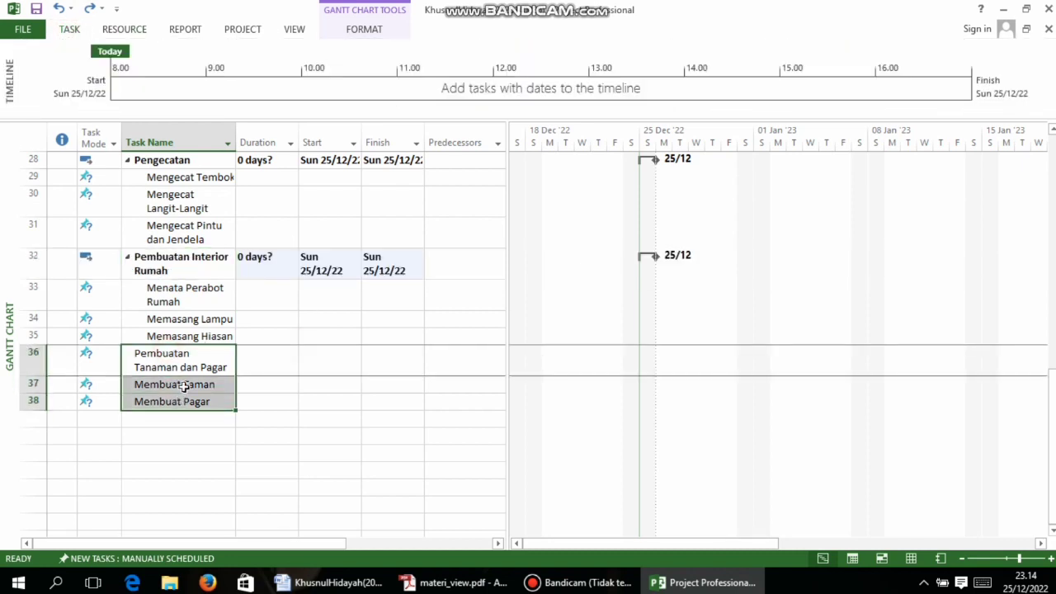
click(70, 29)
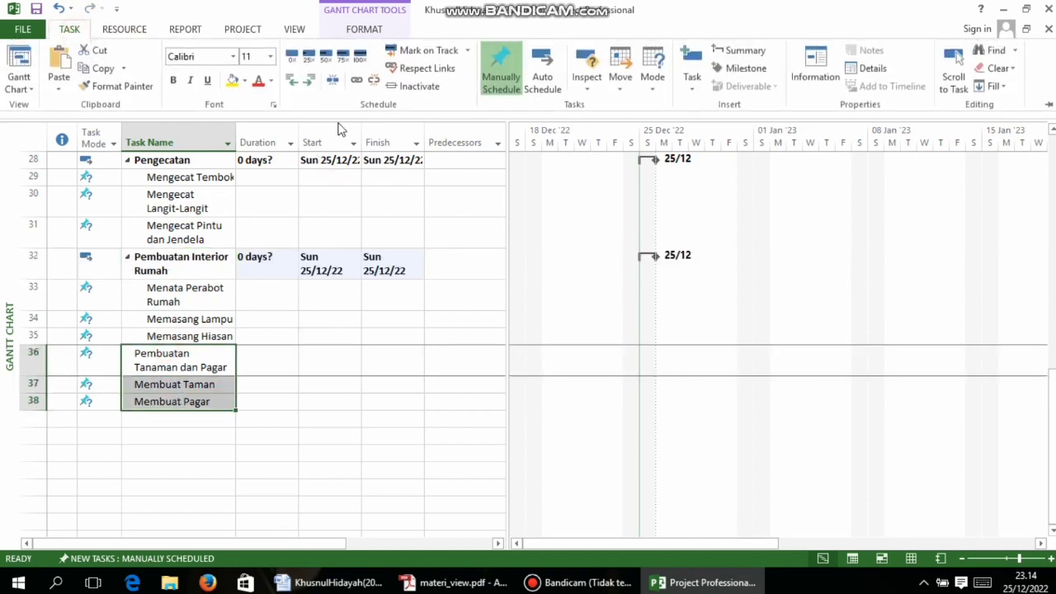
click(309, 80)
click(284, 475)
click(184, 360)
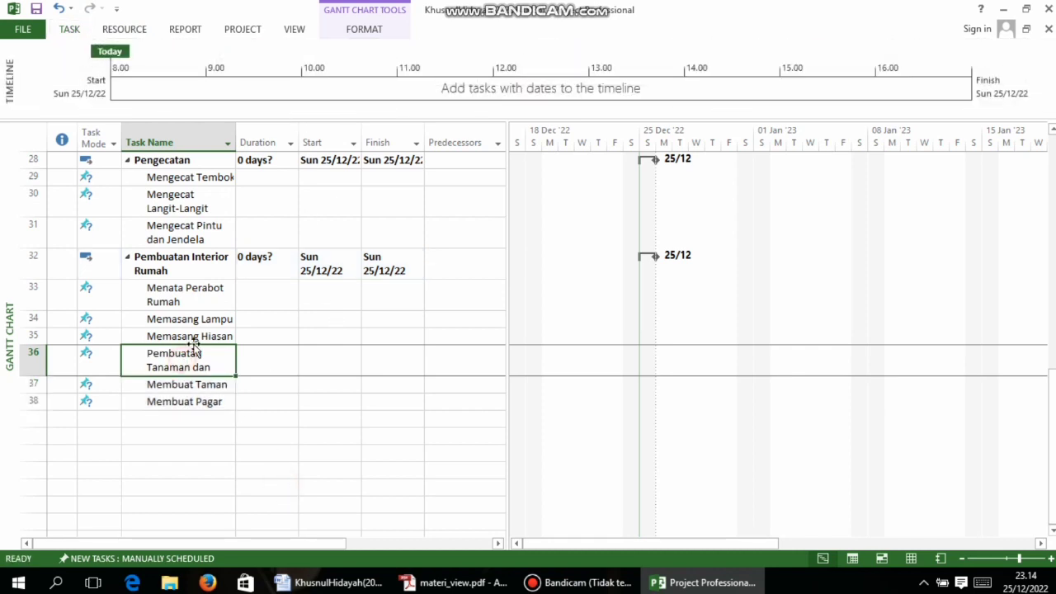
Check the PDF instructions, then pin the TASK ribbon open
click(460, 582)
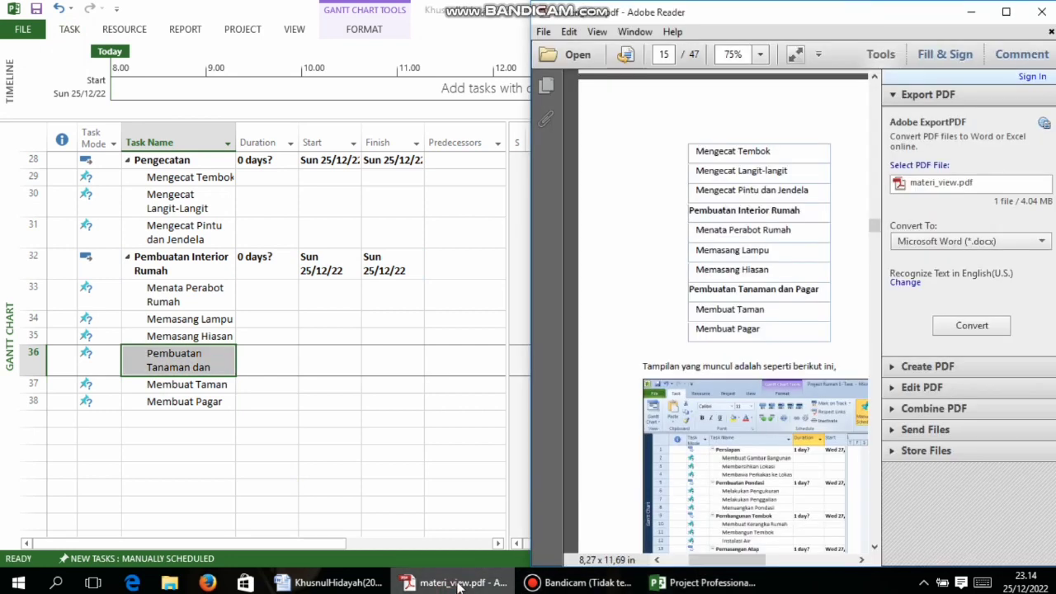
mouse_move(369, 591)
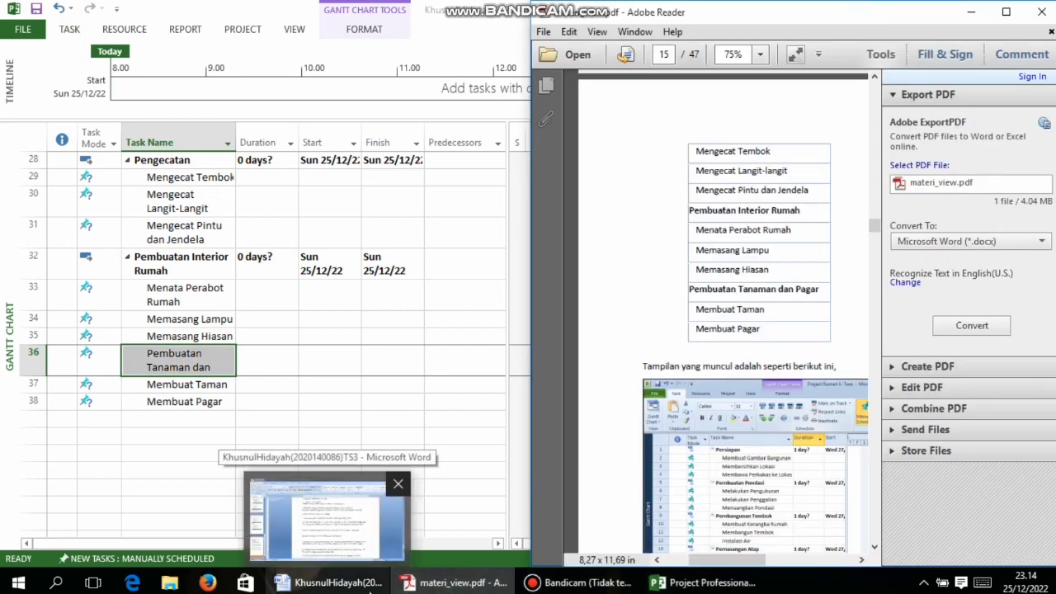
click(701, 583)
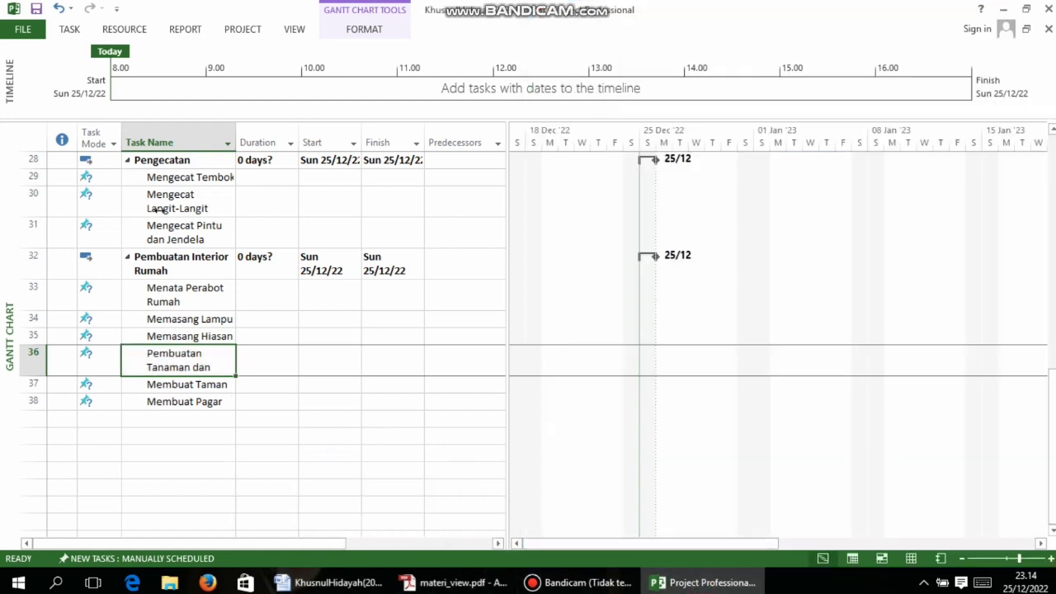
double_click(70, 29)
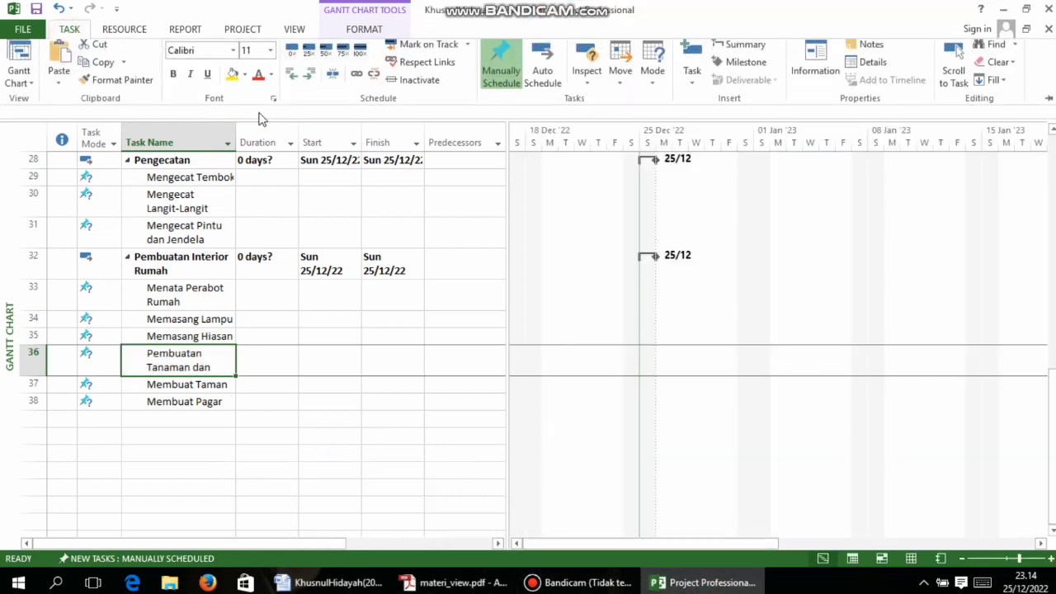
Promote Pembuatan Tanaman dan Pagar to a summary task
click(291, 80)
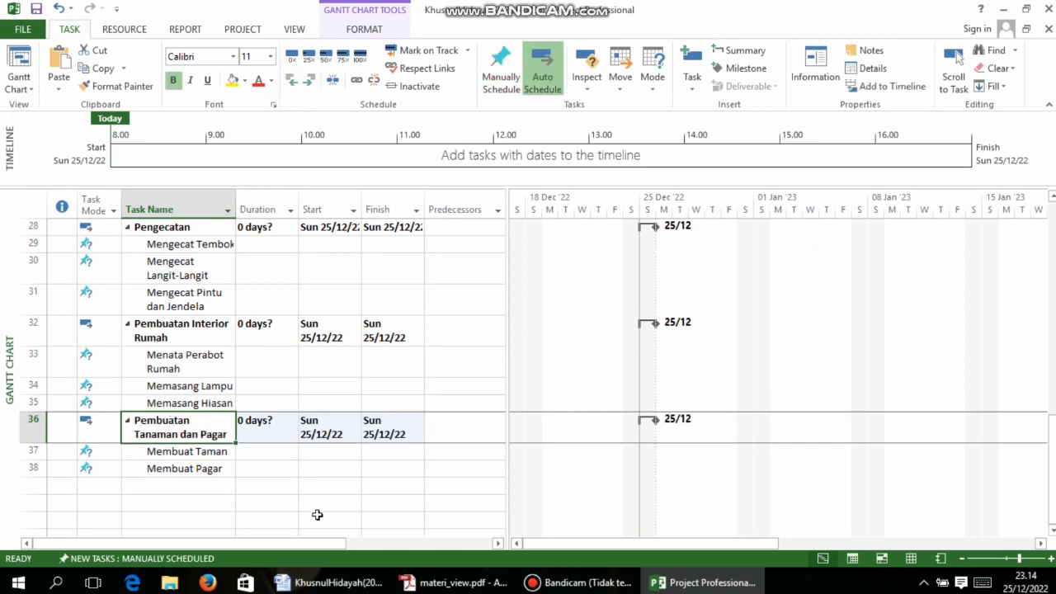
scroll(322, 511, up, 10)
scroll(334, 420, up, 1)
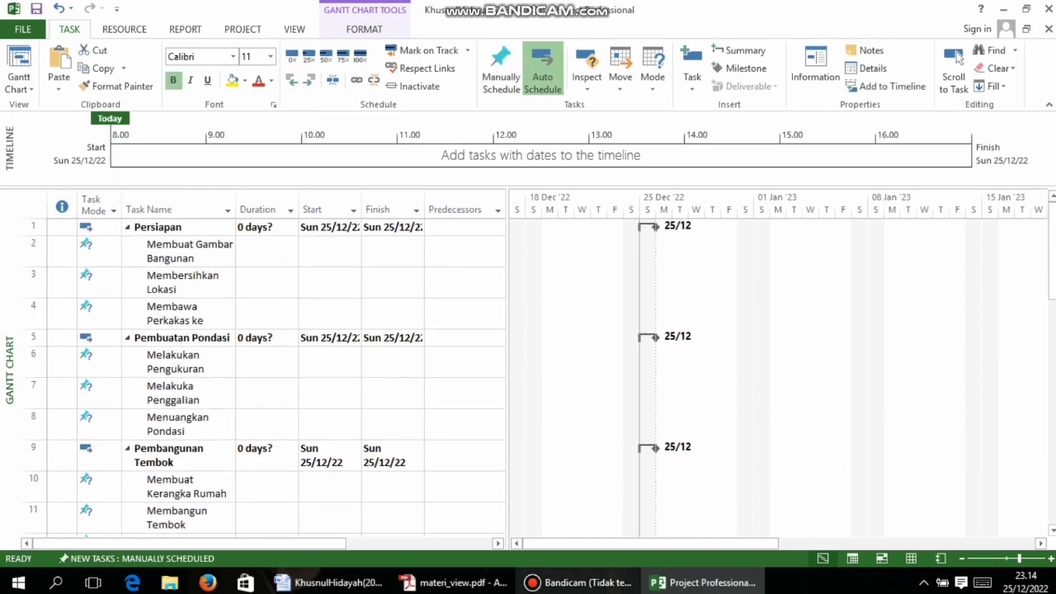
Show the PDF's page 16 '3 Durasi Pekerjaan' table, snapped left of the Project window
mouse_move(580, 588)
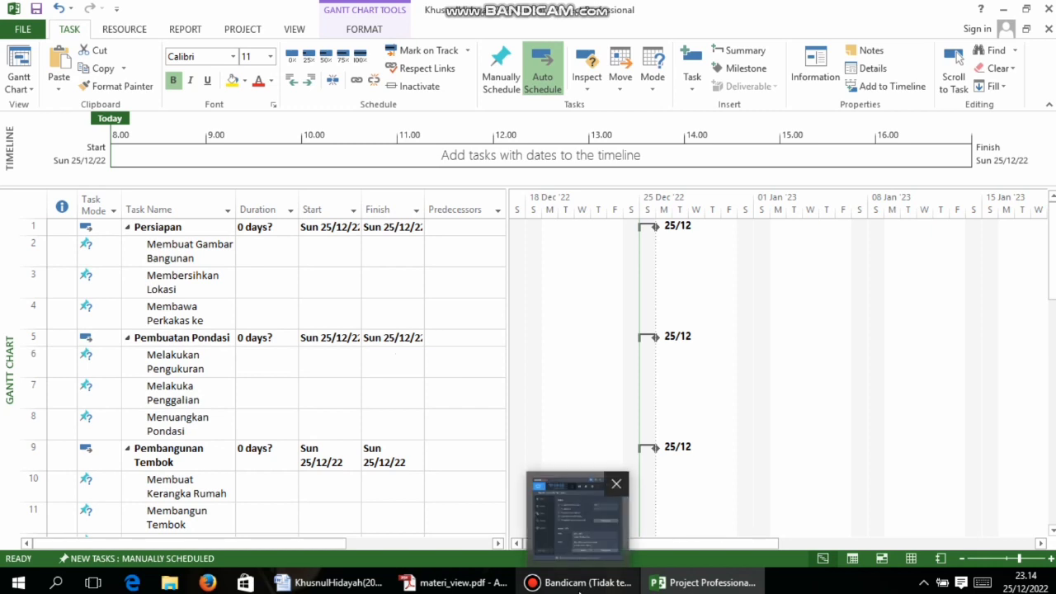
click(455, 583)
scroll(792, 346, down, 10)
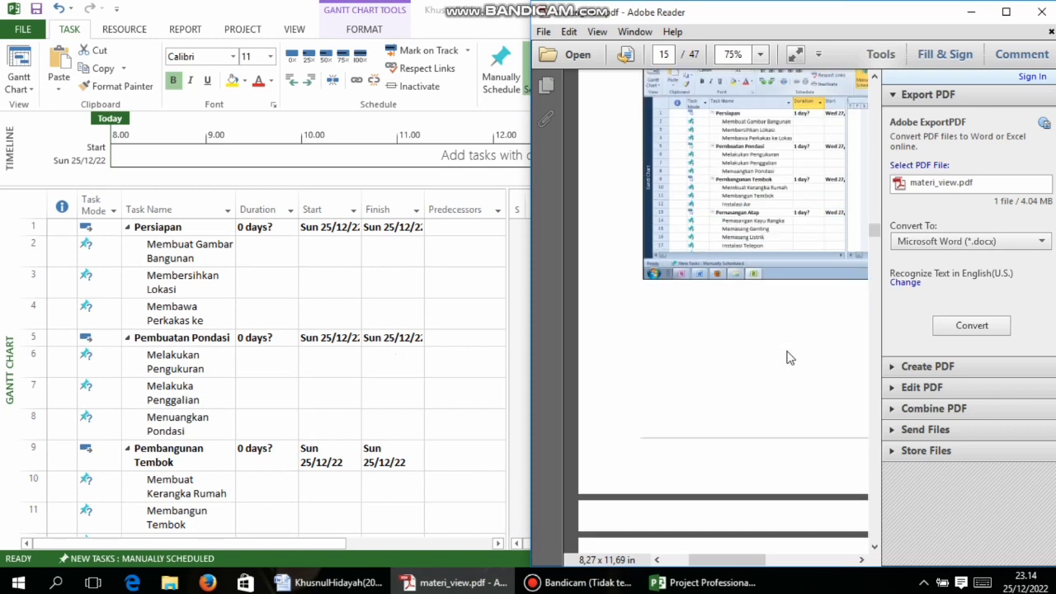
click(1005, 11)
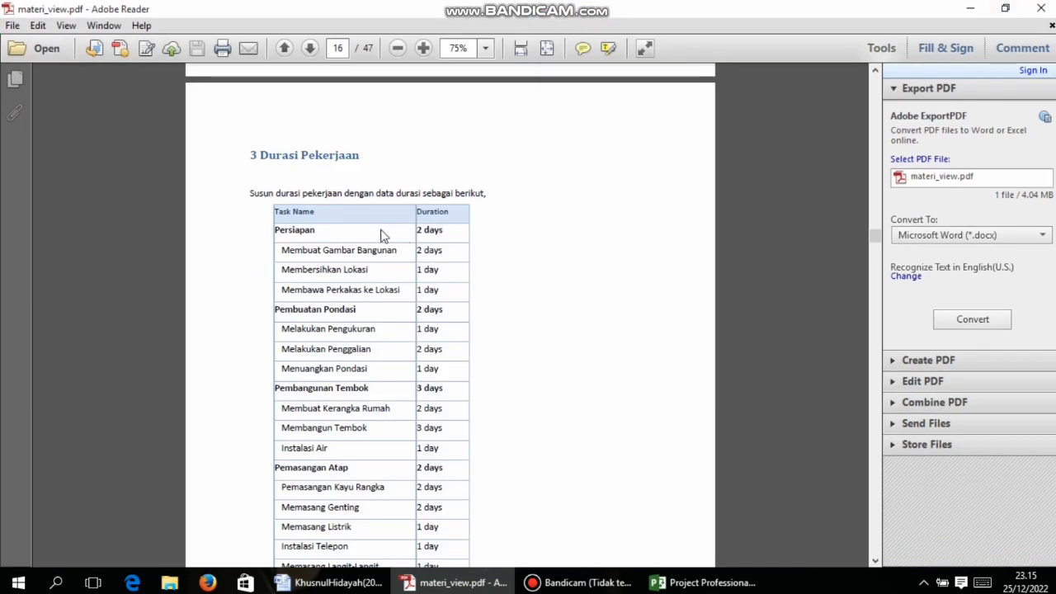
scroll(418, 214, down, 4)
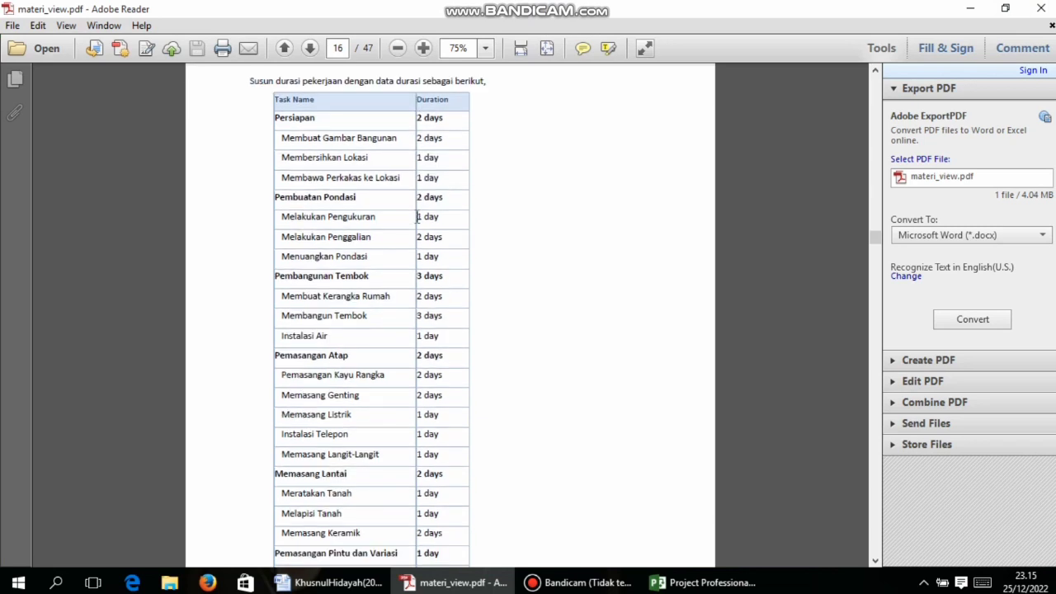
scroll(445, 222, up, 2)
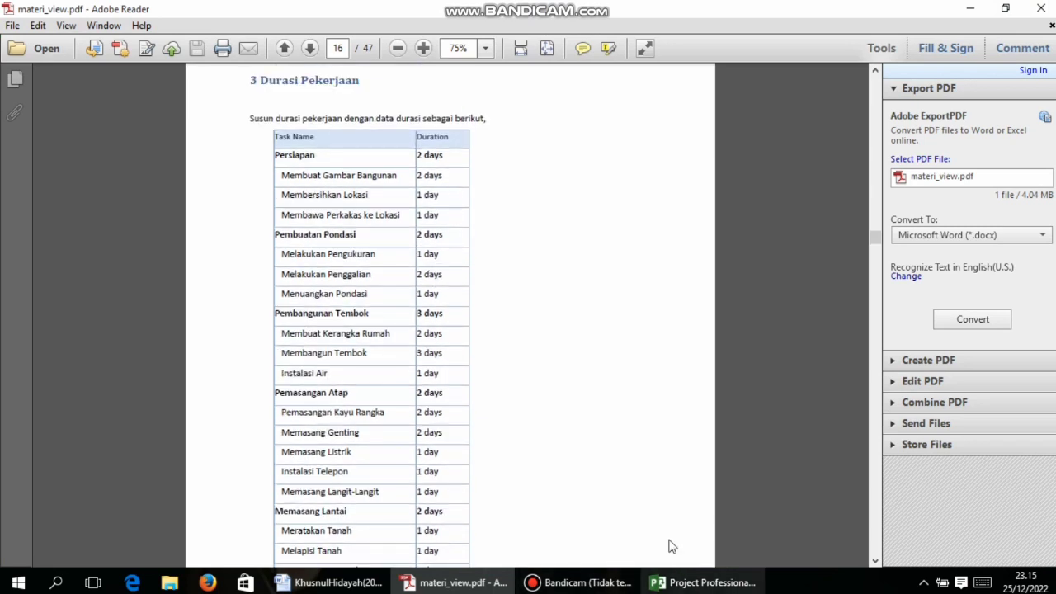
click(684, 582)
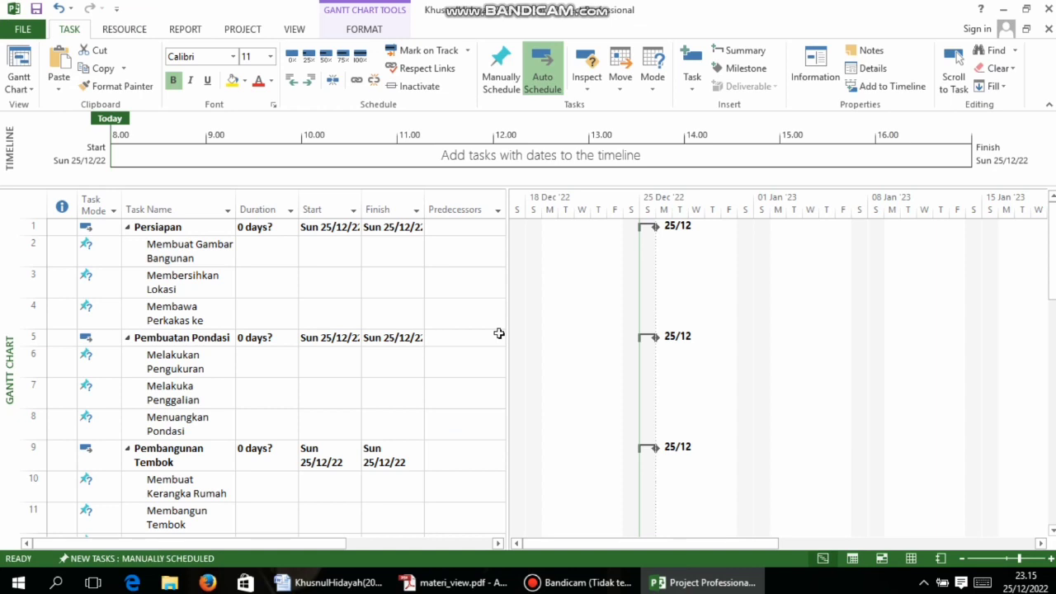
key(super+Right)
key(Return)
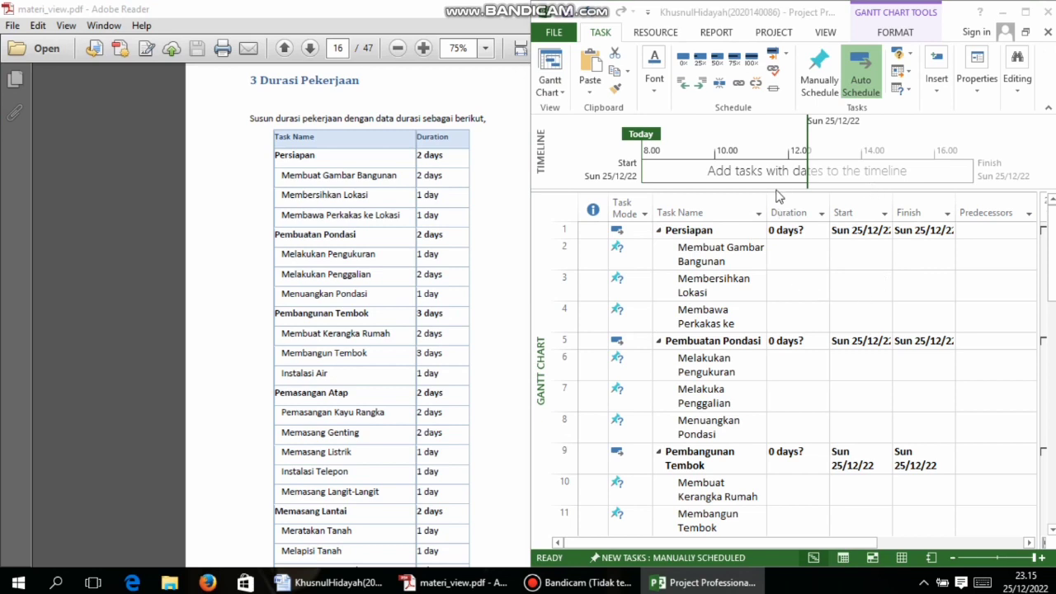
Set 2-day durations for Persiapan and Membuat Gambar Bangunan
click(807, 231)
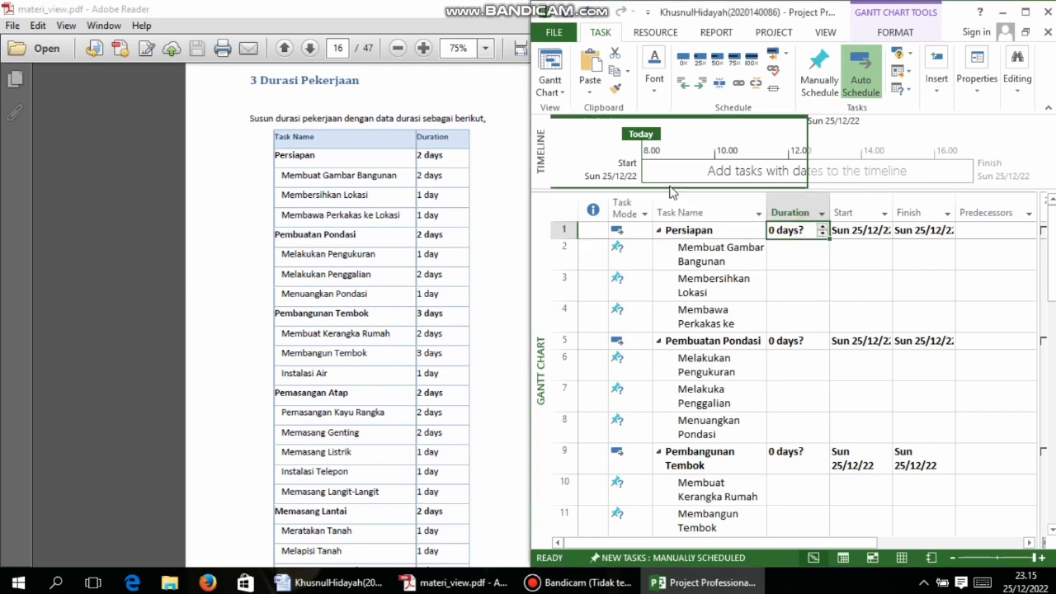
click(825, 234)
click(823, 227)
click(823, 227)
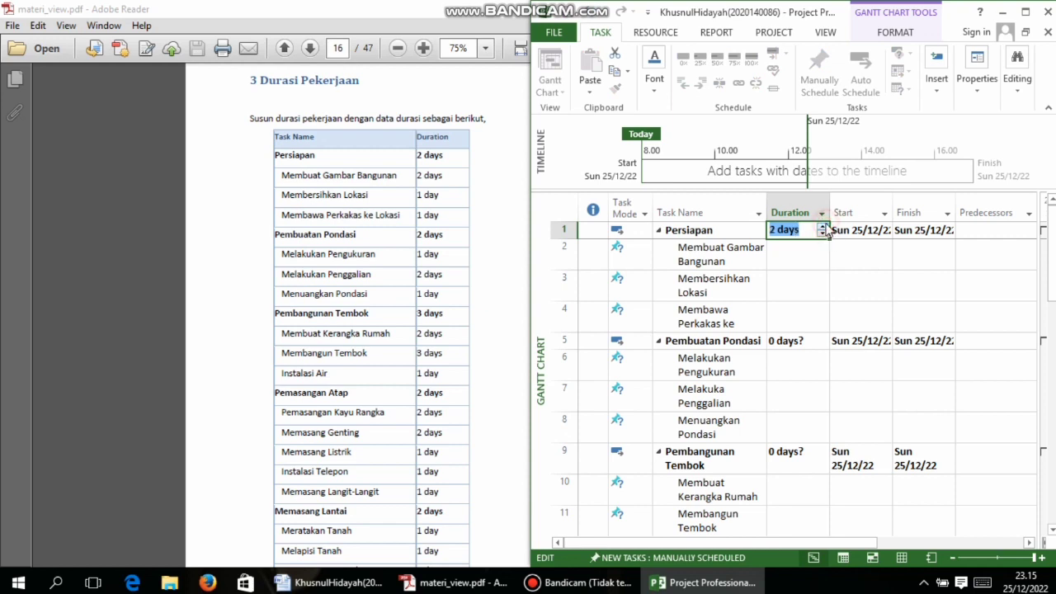
click(803, 253)
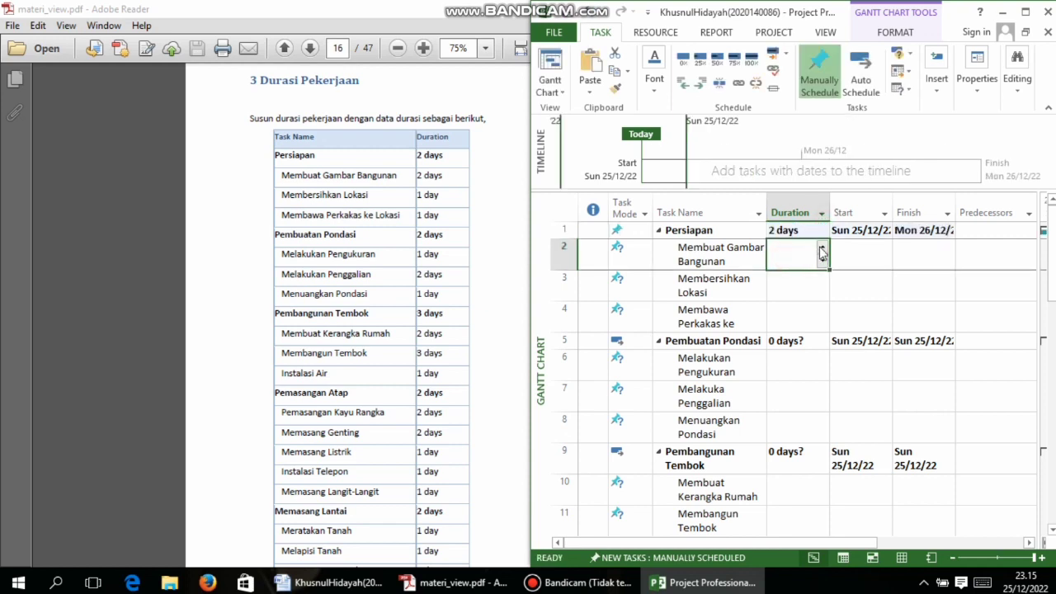
click(823, 251)
click(823, 251)
click(823, 263)
click(816, 287)
Give Membersihkan Lokasi and Membawa Perkakas ke Lokasi 1 day each, and Pembuatan Pondasi 2 days
click(821, 293)
click(816, 316)
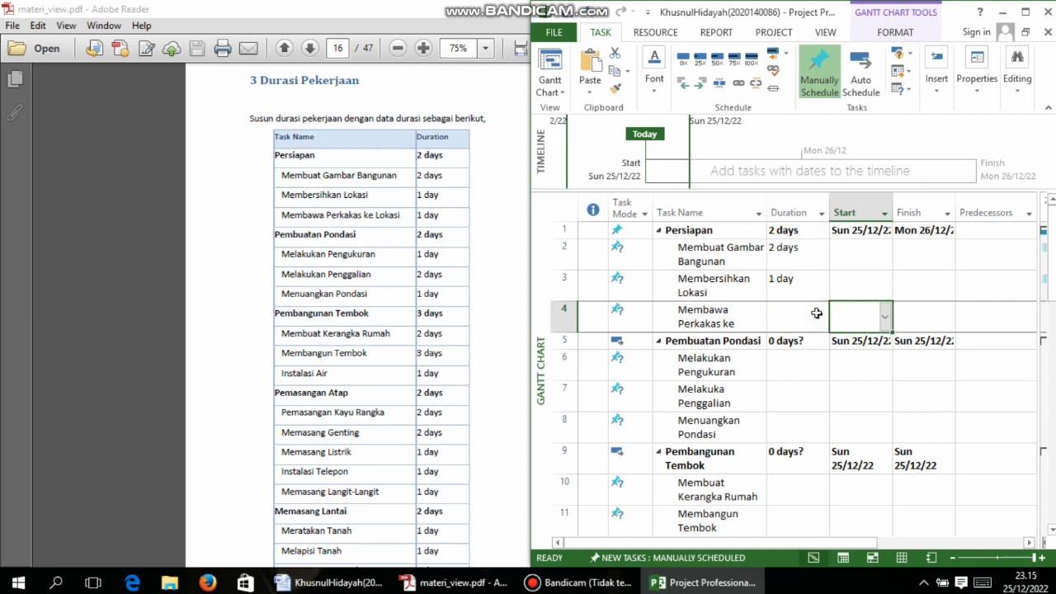
click(822, 311)
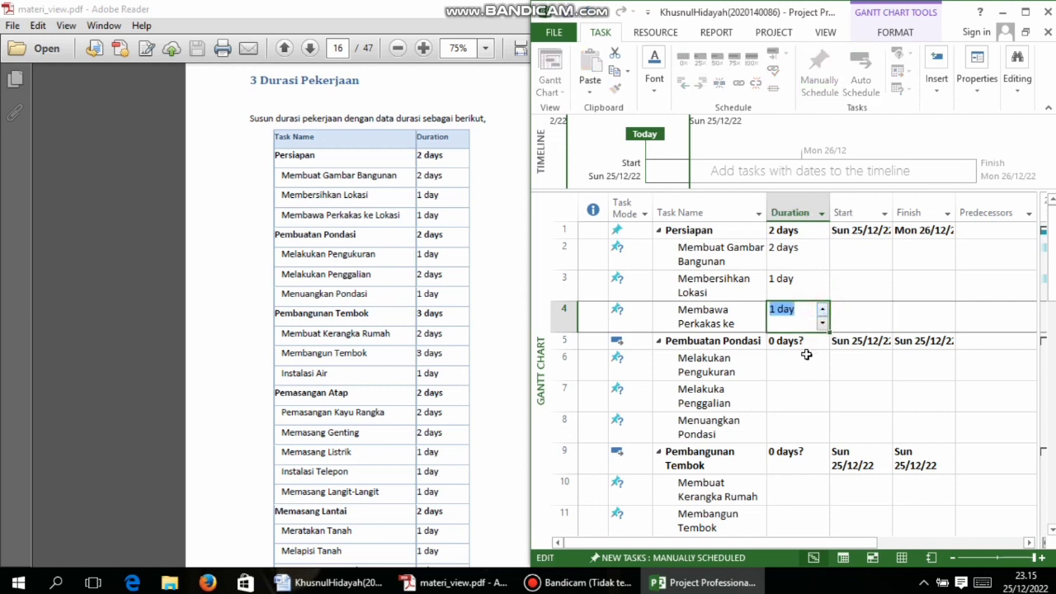
click(805, 346)
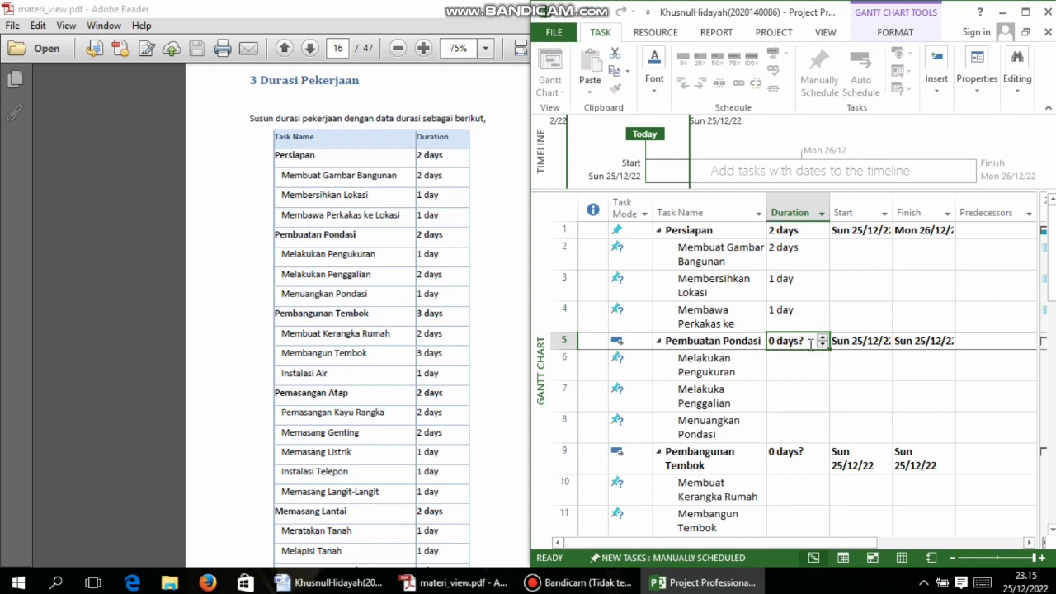
click(823, 337)
click(807, 359)
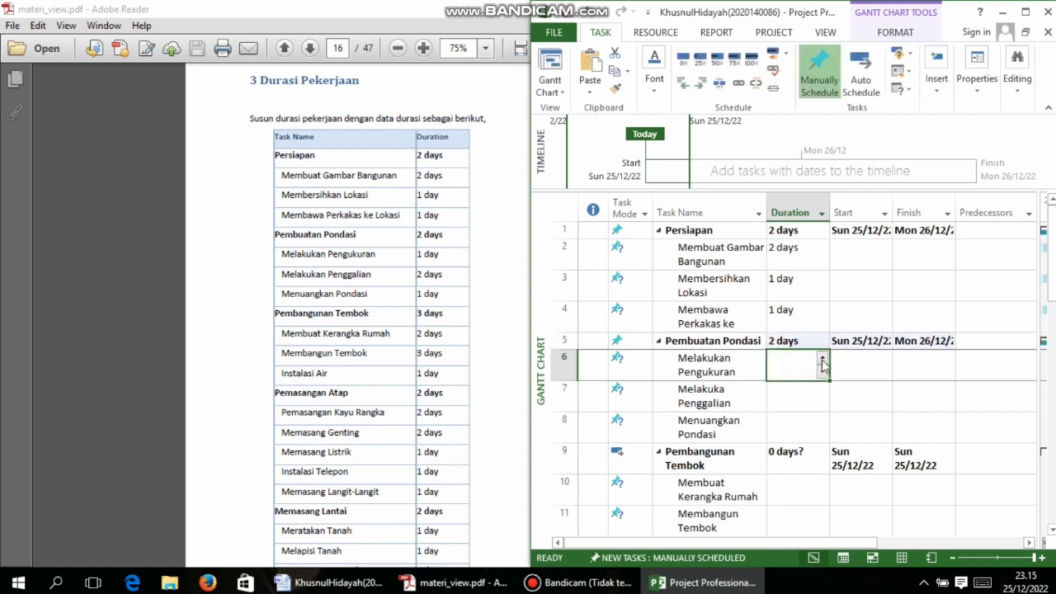
scroll(823, 365, down, 10)
scroll(428, 318, down, 5)
scroll(428, 317, down, 12)
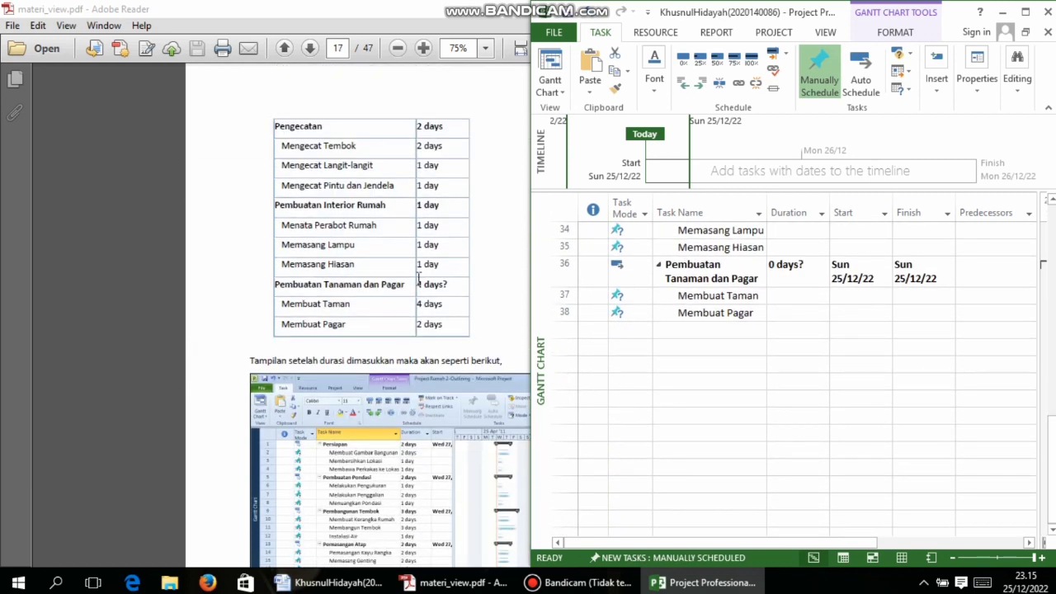
scroll(418, 277, down, 8)
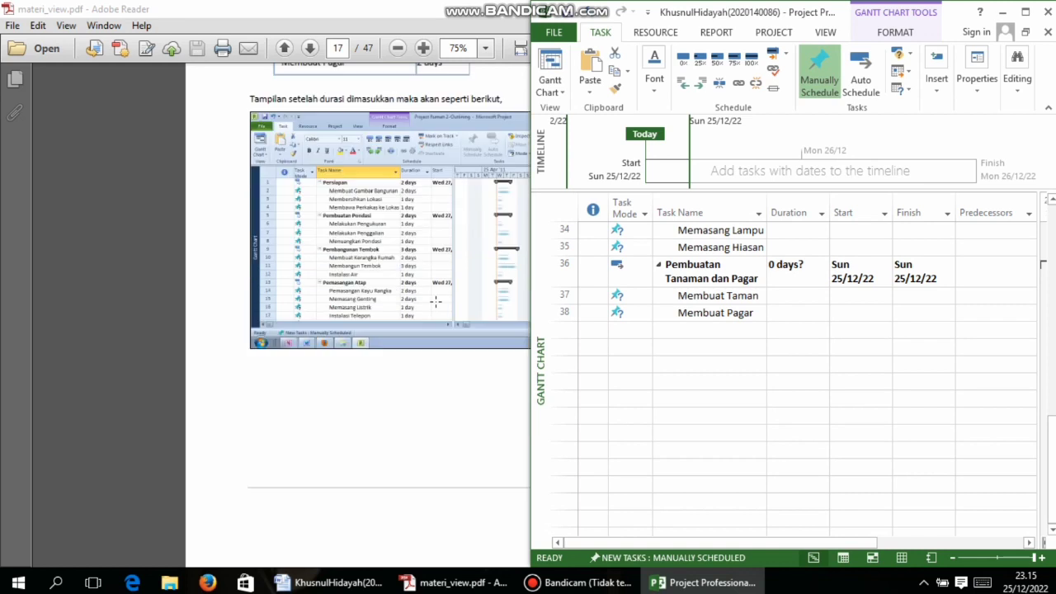
scroll(438, 308, down, 8)
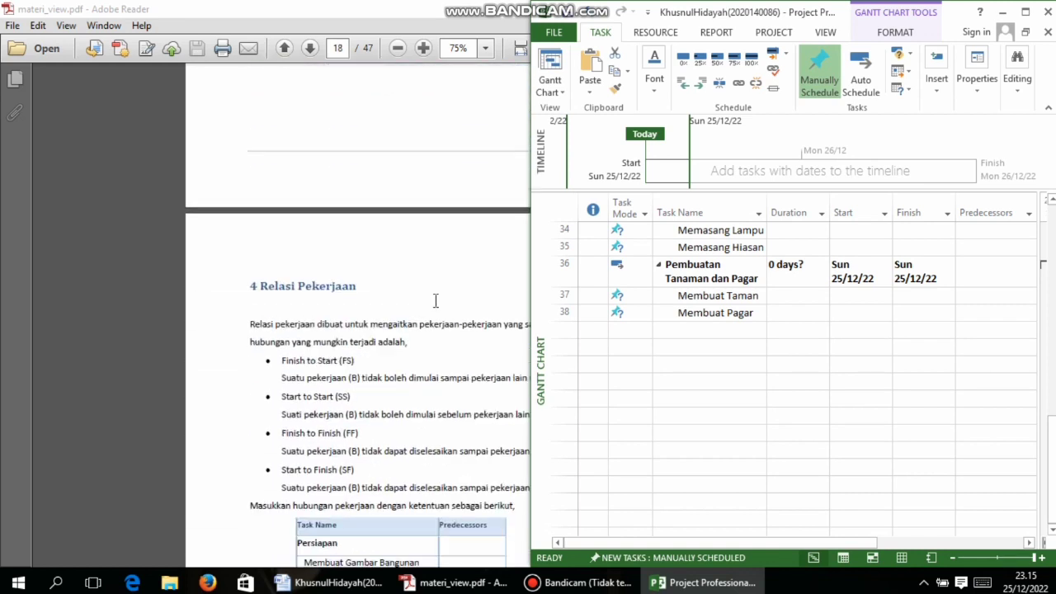
scroll(435, 304, up, 6)
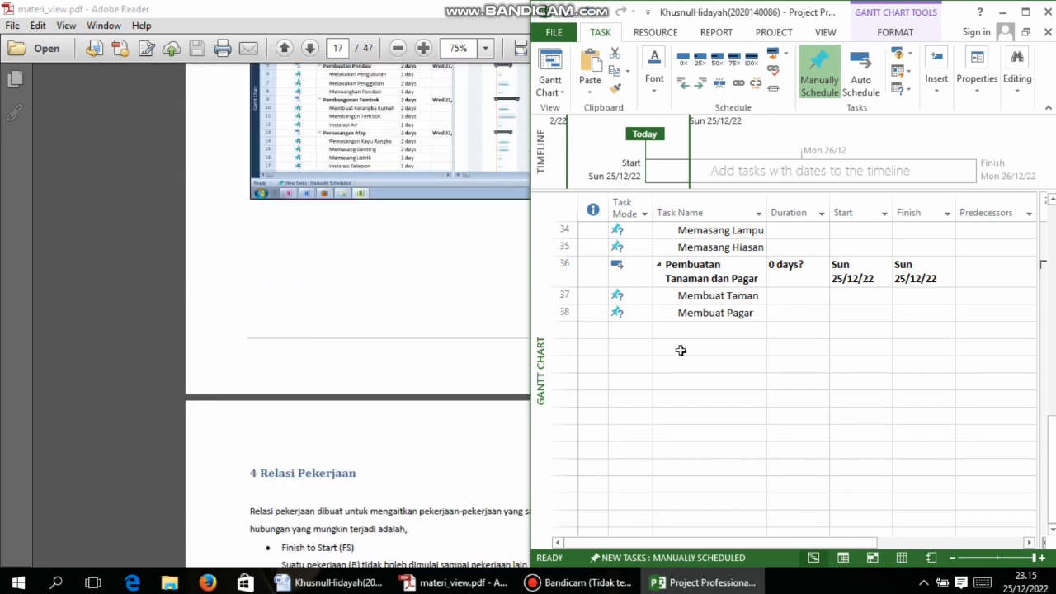
scroll(679, 349, up, 7)
scroll(683, 532, up, 3)
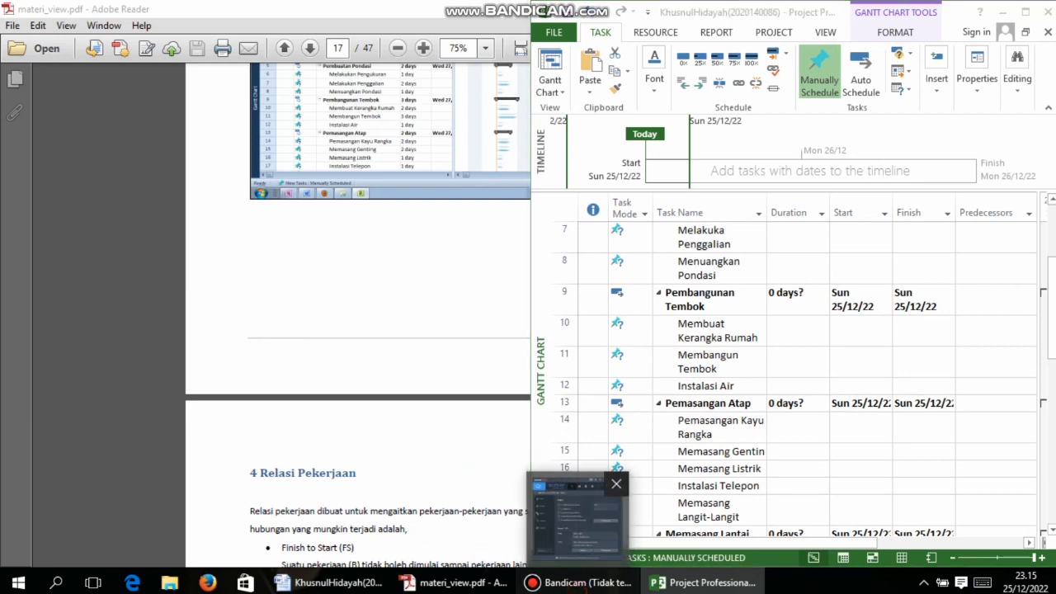
Minimize the Bandicam window and bring the PDF's 4 Relasi Pekerjaan page forward
click(581, 583)
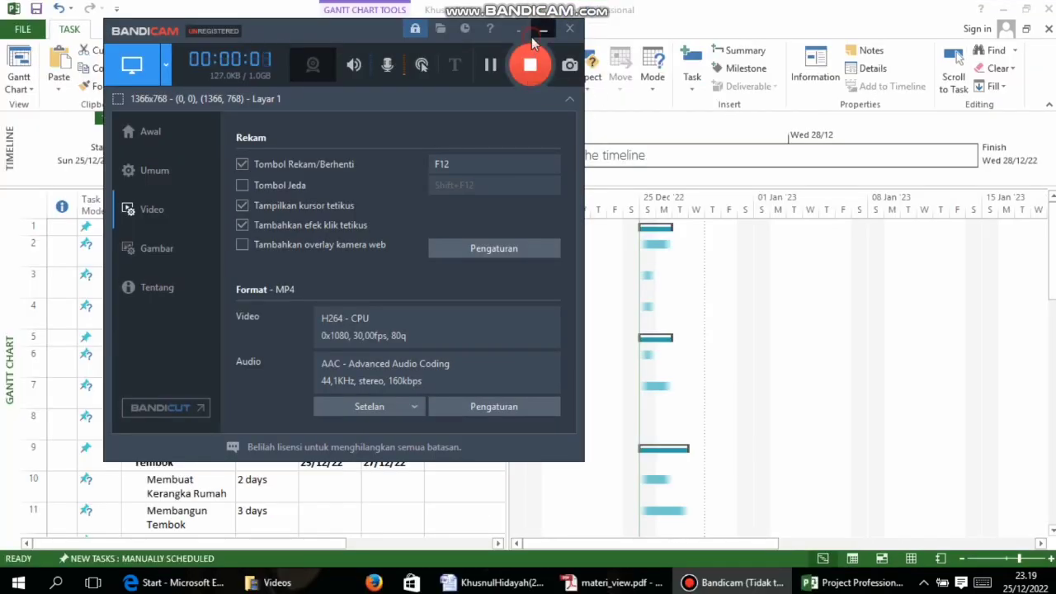
click(534, 35)
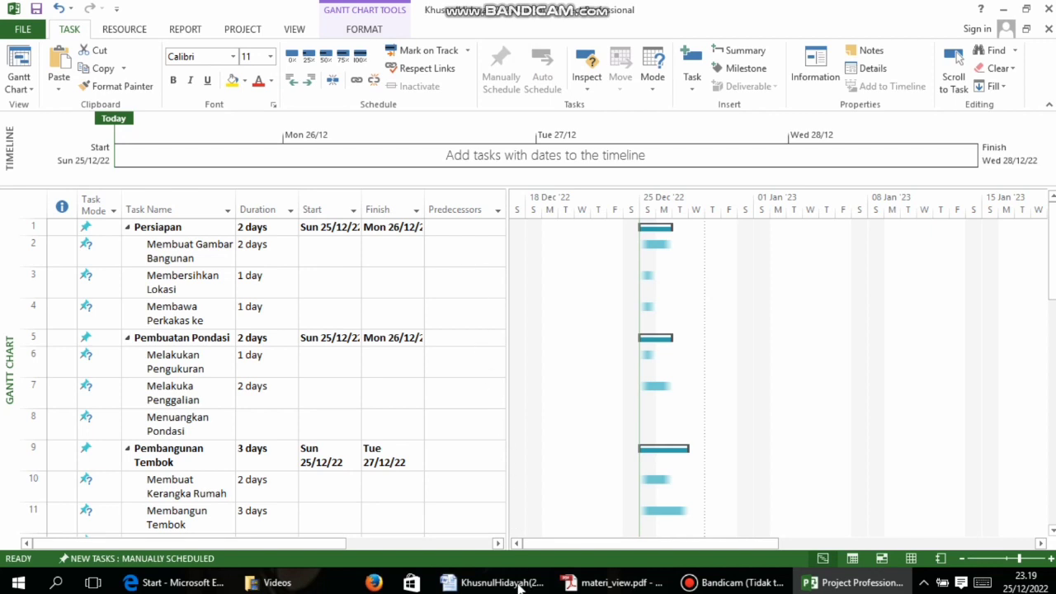
click(610, 583)
scroll(698, 317, down, 10)
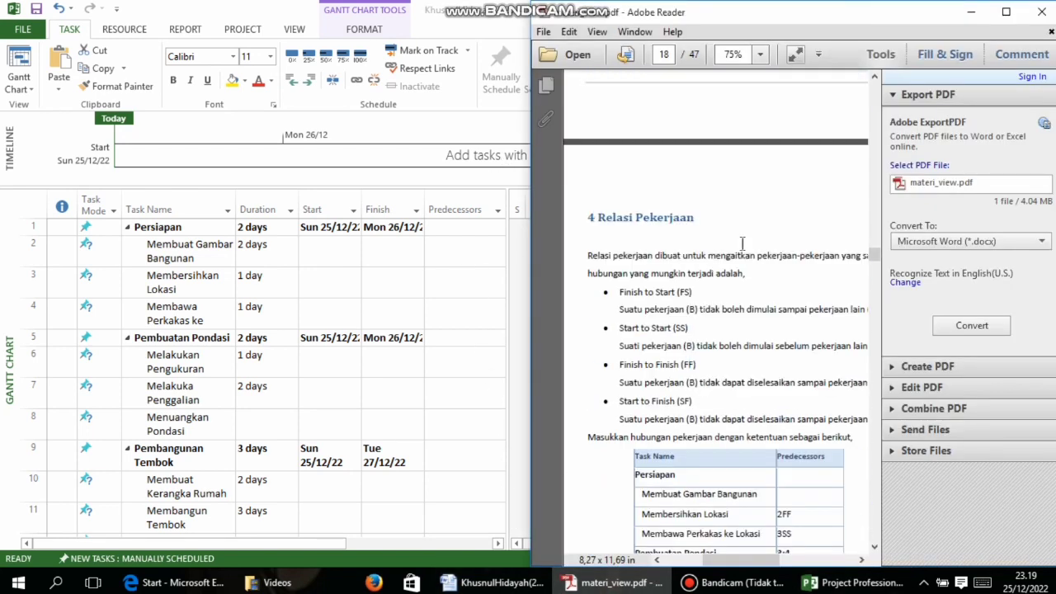
Maximize the PDF and read through its Predecessors table
click(1014, 7)
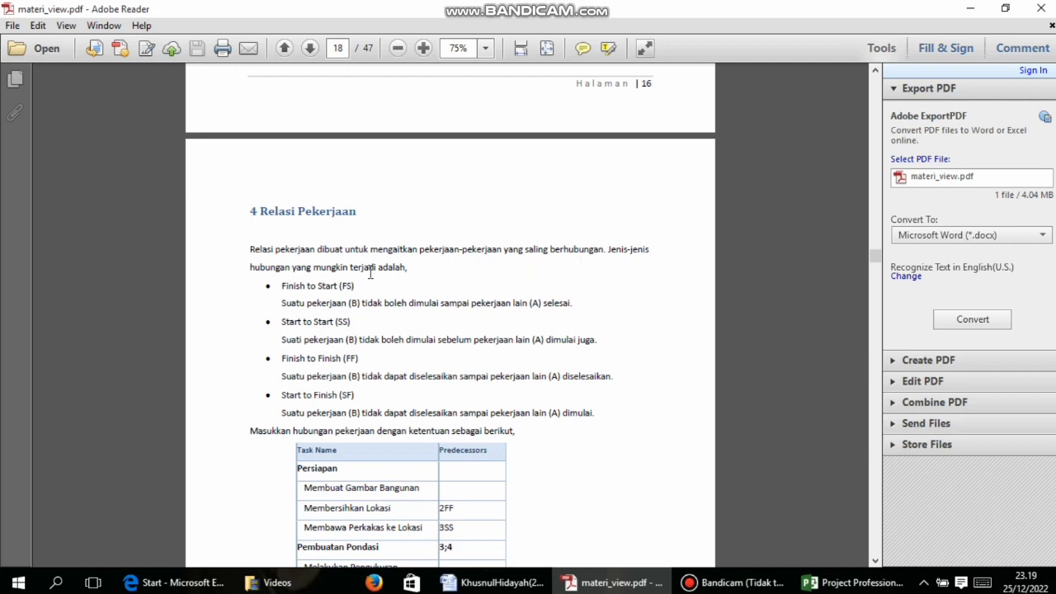
scroll(429, 283, down, 1)
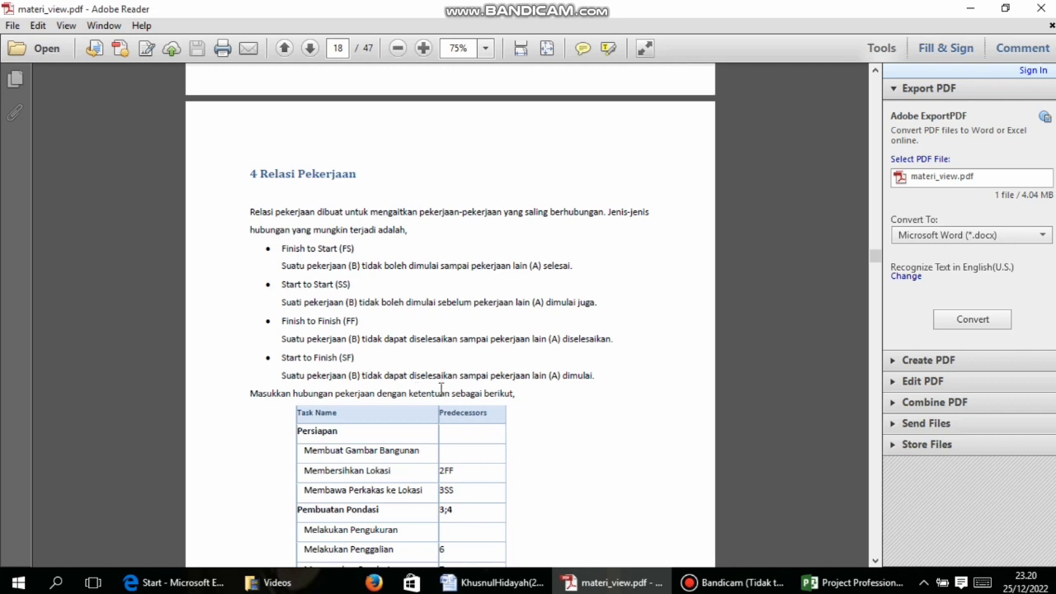
scroll(441, 388, down, 3)
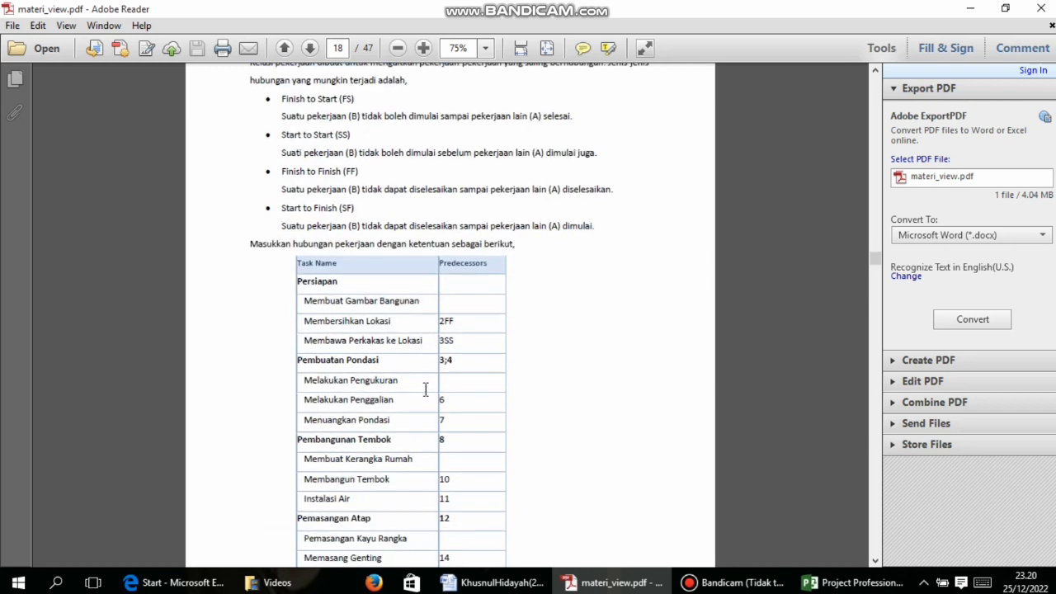
scroll(358, 310, down, 1)
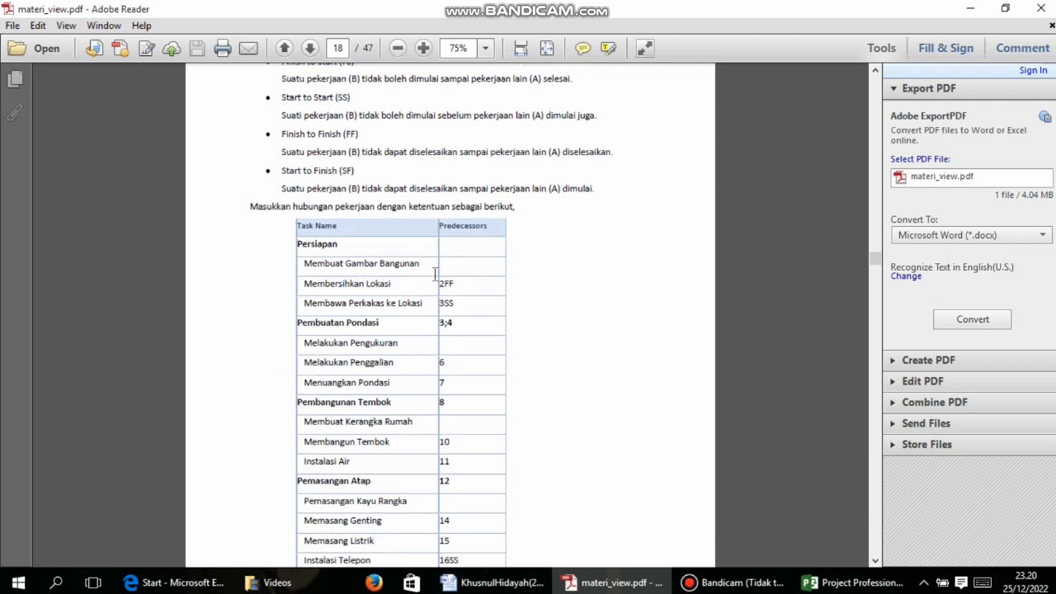
scroll(482, 262, down, 3)
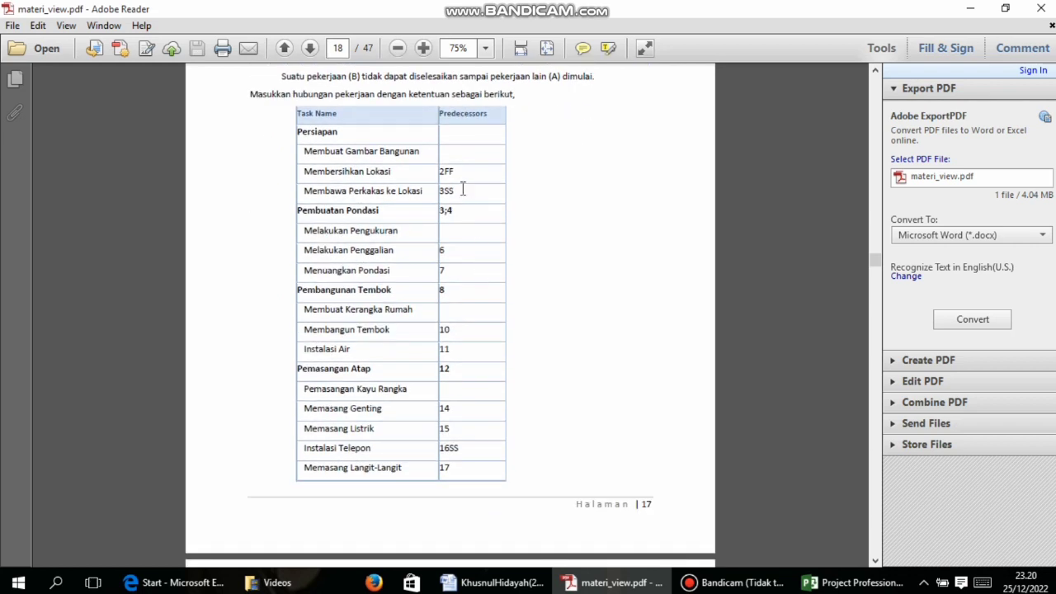
scroll(463, 190, down, 4)
scroll(459, 201, up, 6)
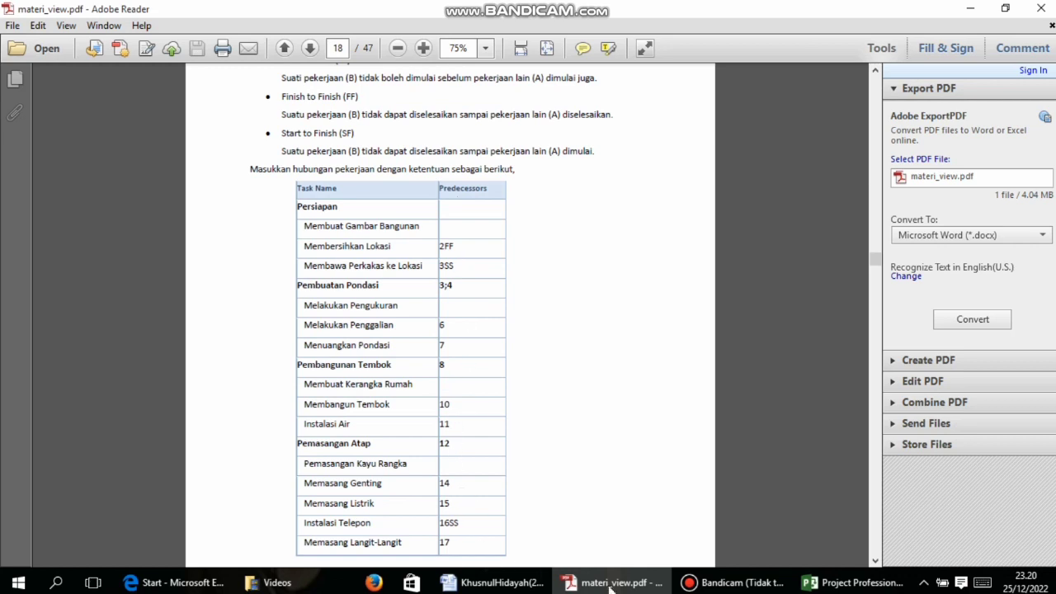
mouse_move(865, 589)
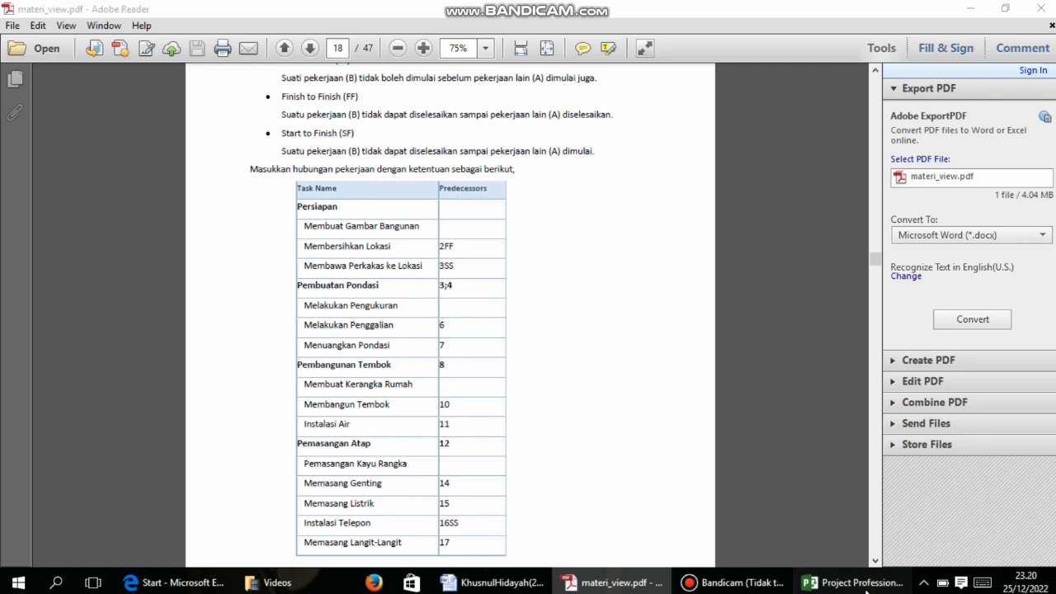
click(862, 584)
Read the task-linking steps on PDF pages 18–21, then return to the Gantt chart
click(635, 583)
scroll(446, 355, down, 10)
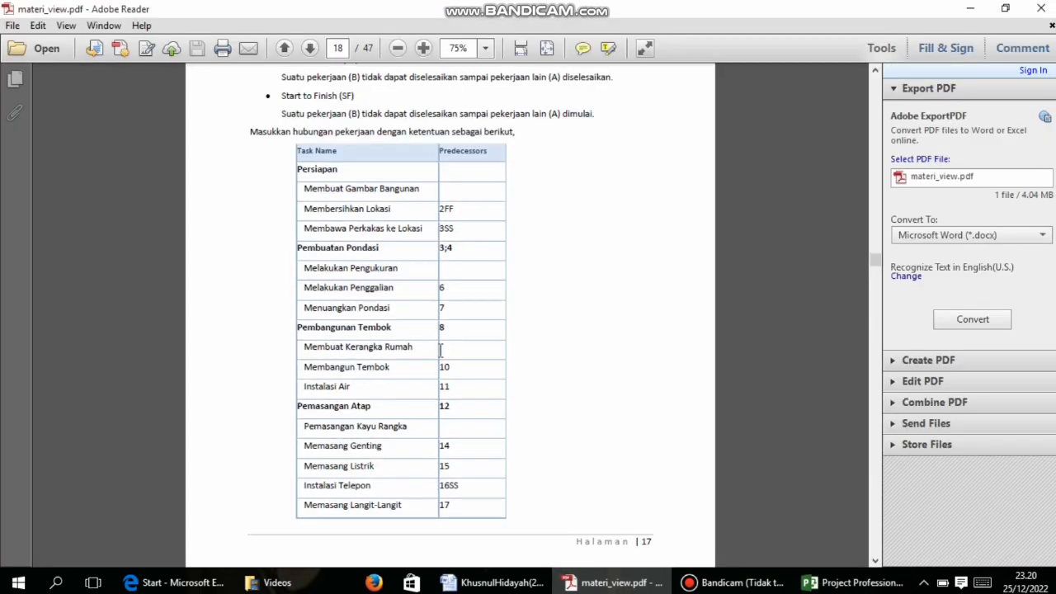
scroll(441, 358, down, 6)
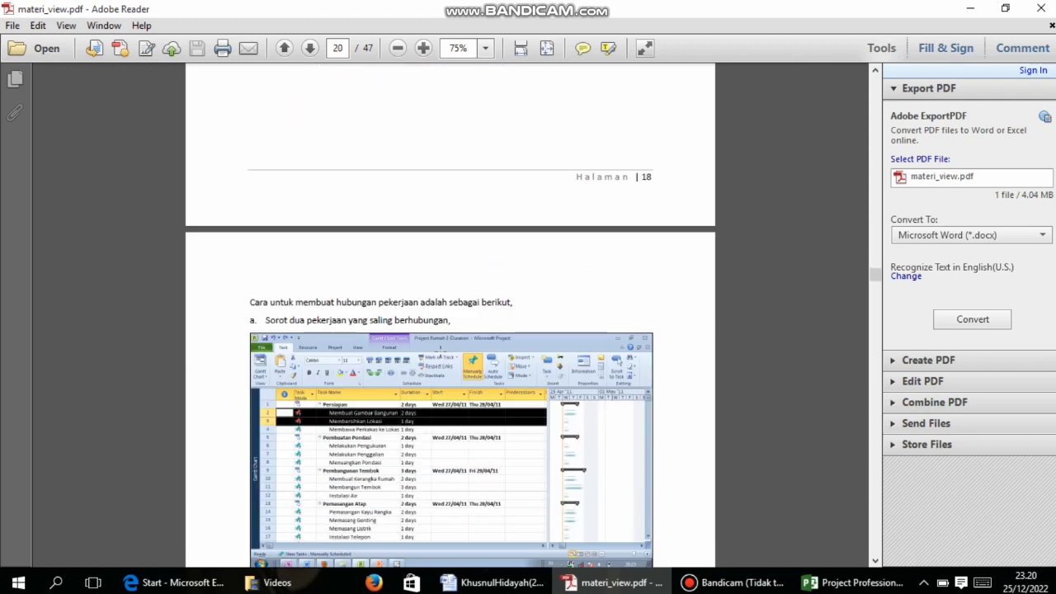
scroll(440, 349, down, 2)
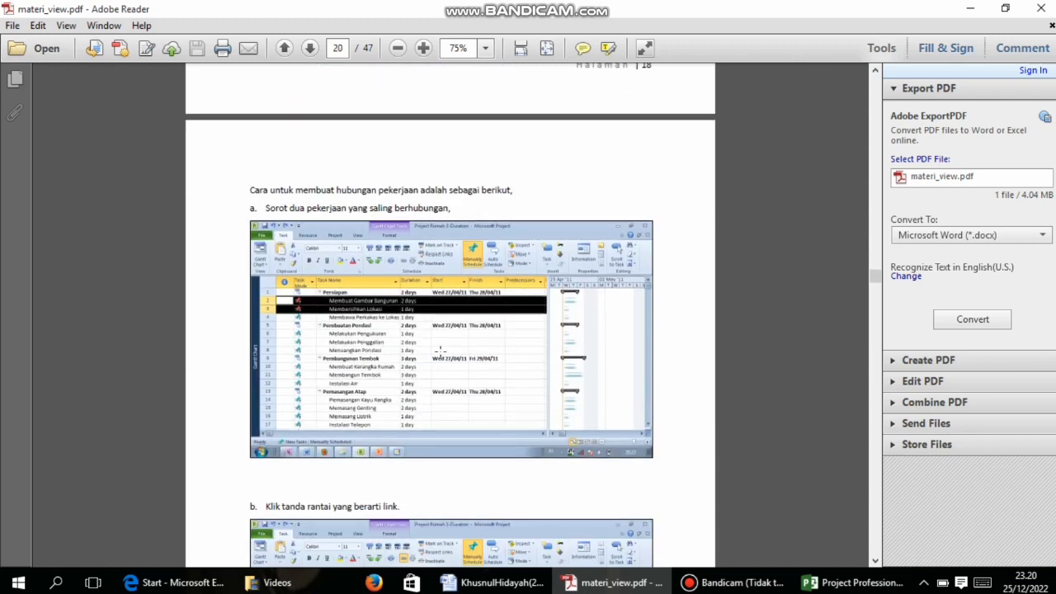
scroll(441, 353, down, 2)
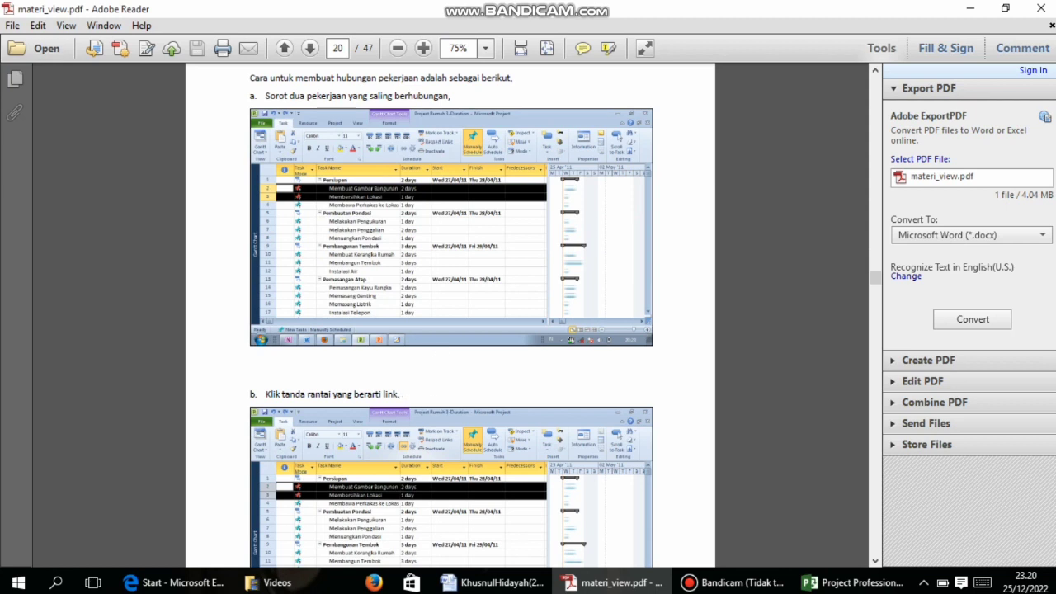
scroll(392, 415, down, 10)
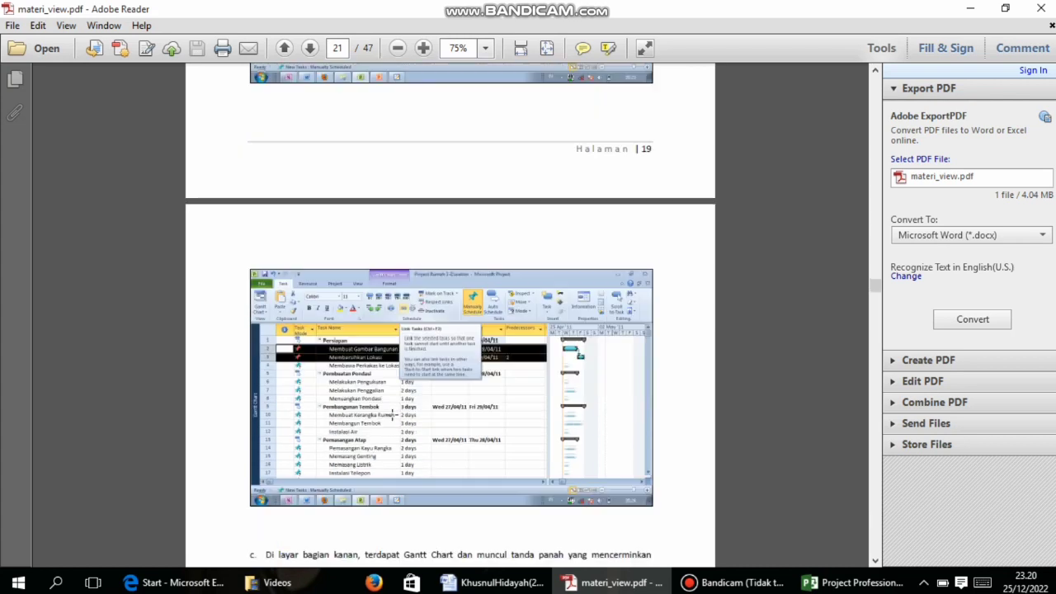
scroll(393, 415, down, 3)
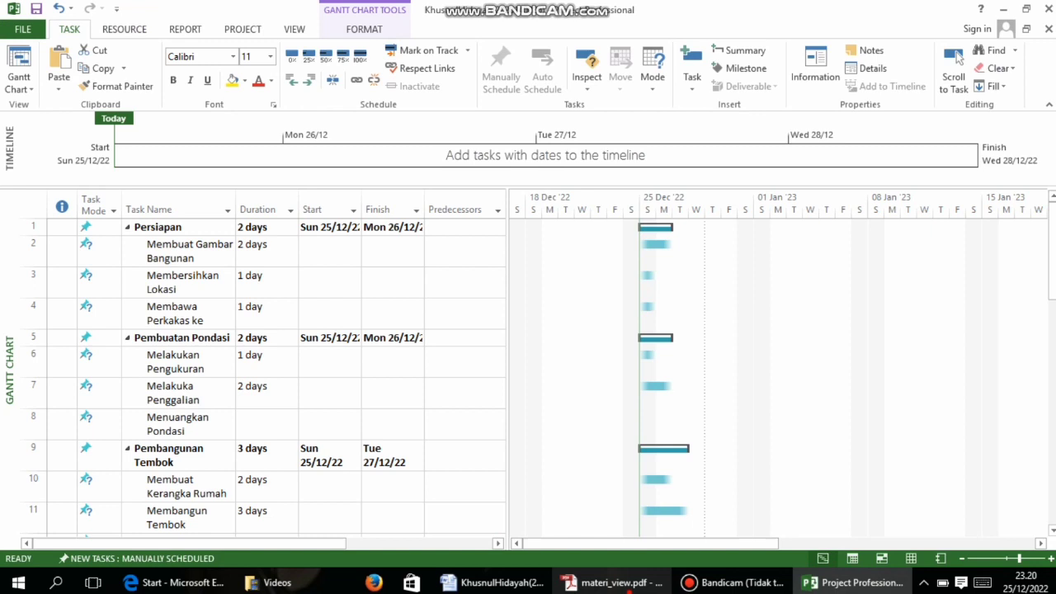
click(582, 582)
scroll(453, 336, up, 3)
scroll(452, 336, up, 10)
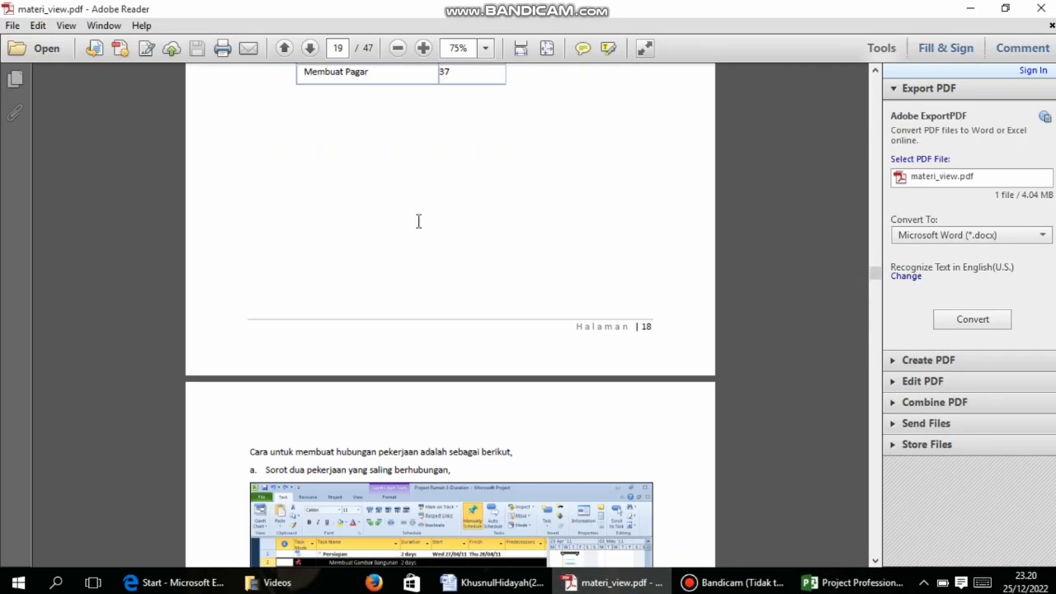
scroll(418, 221, up, 7)
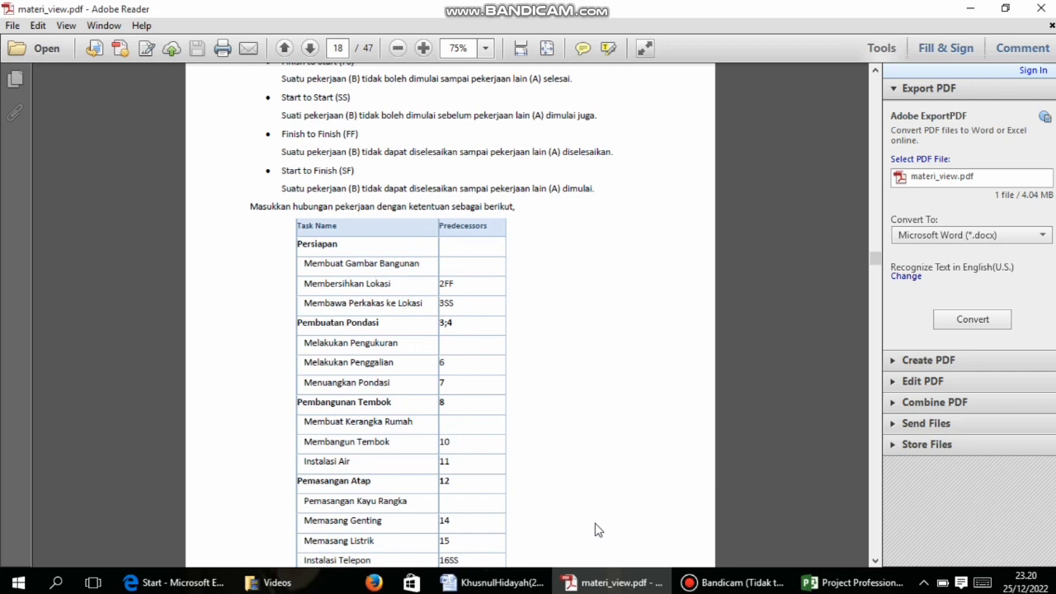
click(850, 582)
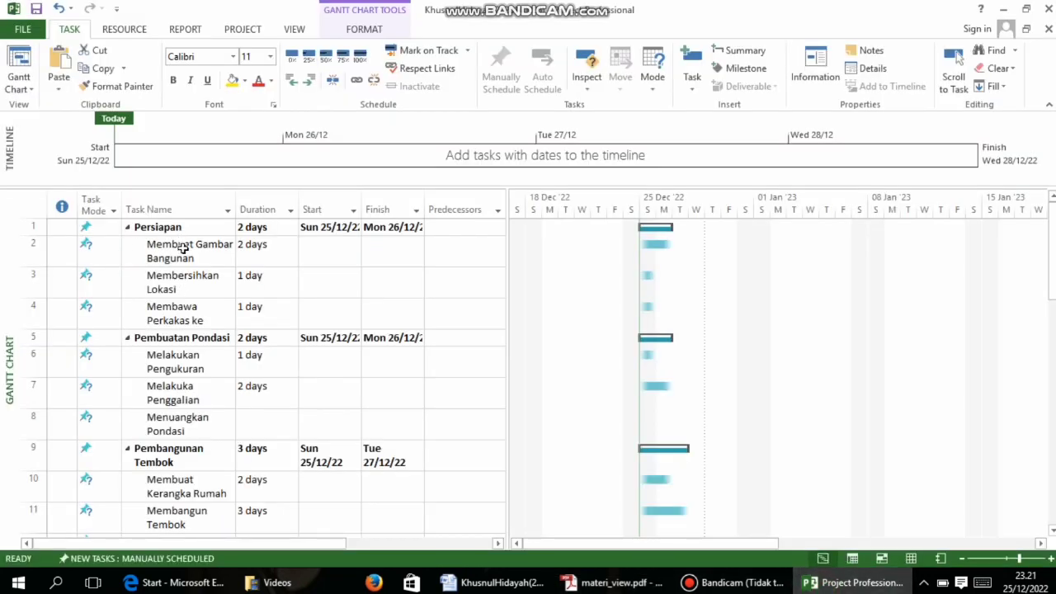
Check the PDF, then link Membuat Gambar Bangunan to Membersihkan Lokasi so it starts Tue 27/12/22
drag(184, 245, 467, 294)
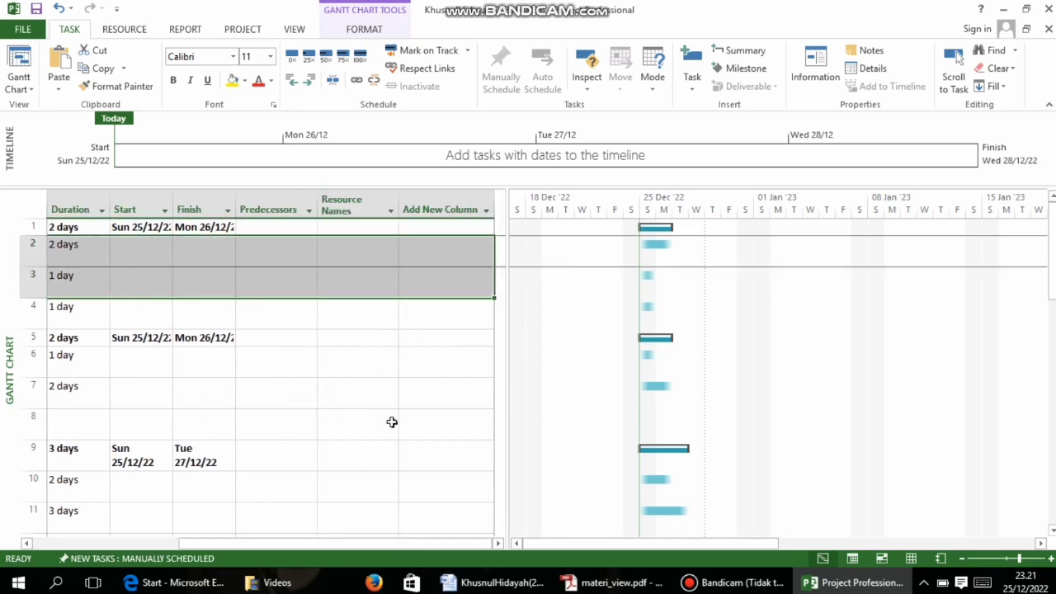
drag(653, 543, 596, 539)
drag(436, 543, 289, 543)
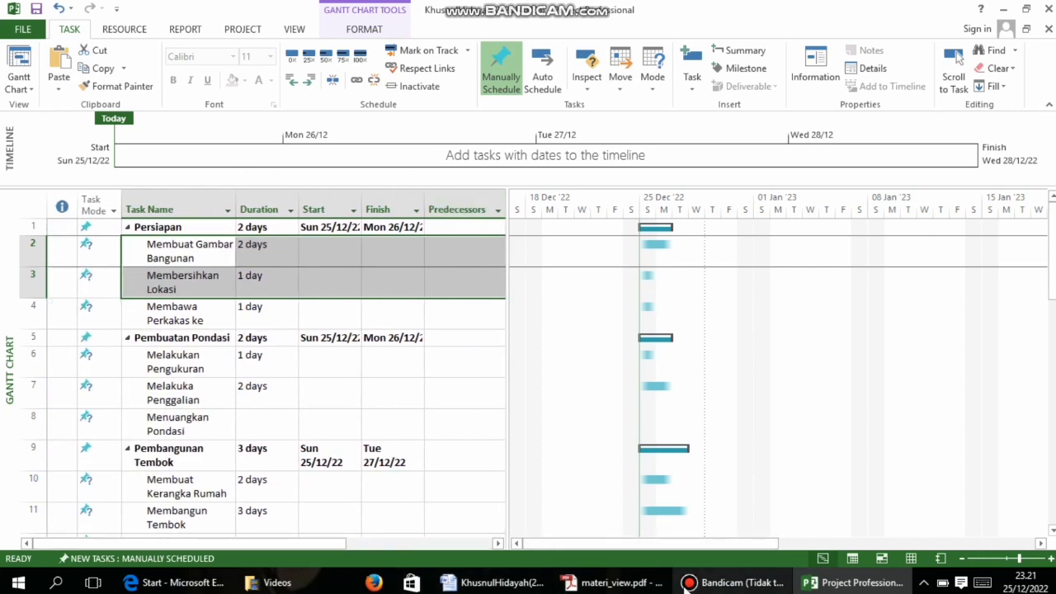
click(606, 583)
scroll(446, 417, down, 10)
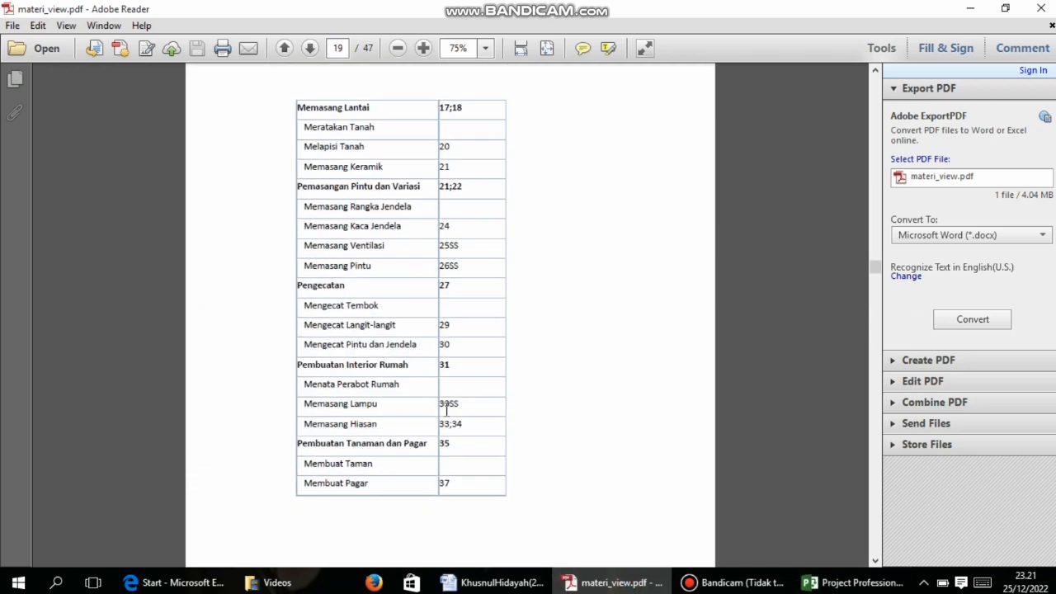
scroll(445, 418, down, 10)
scroll(446, 410, down, 4)
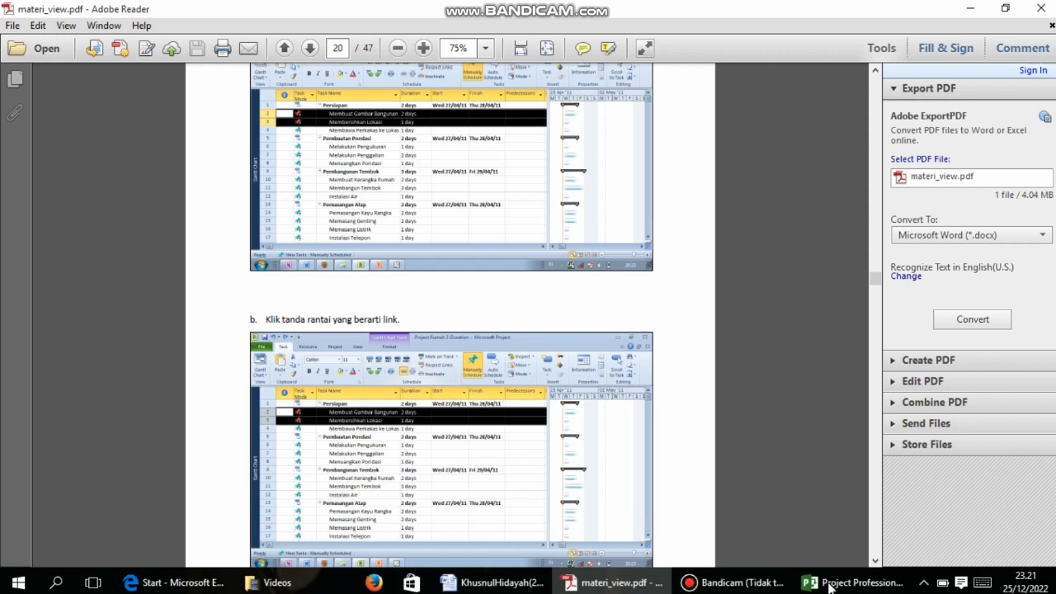
click(854, 583)
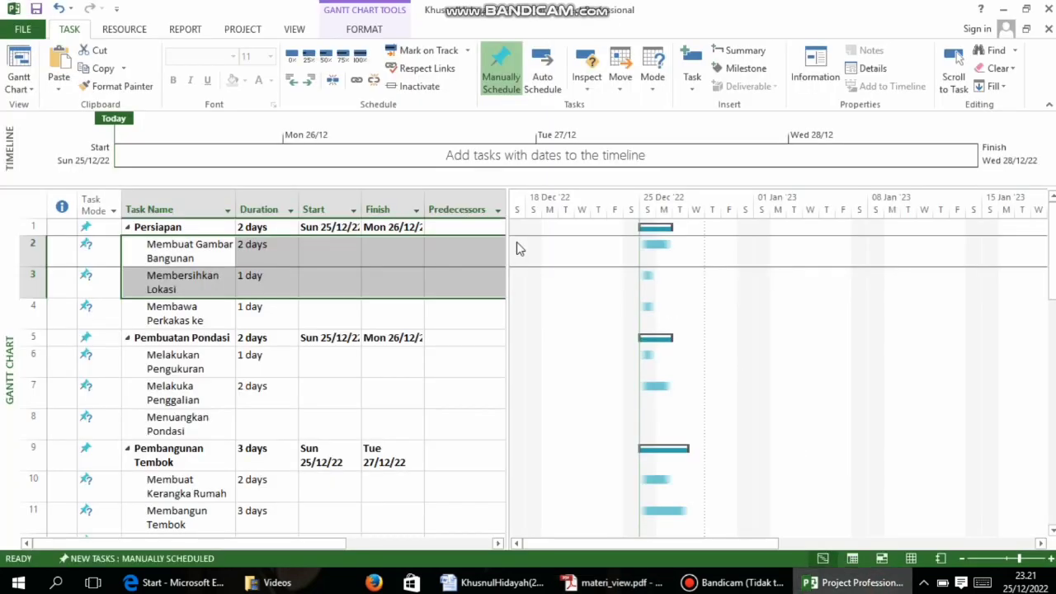
click(356, 79)
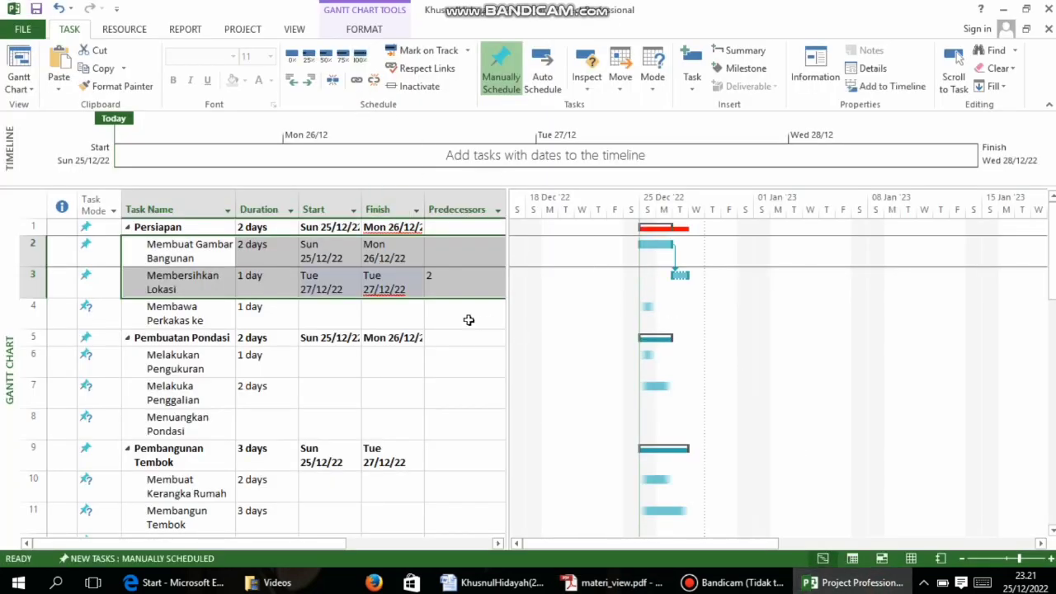
Check the PDF table and open the dependency settings for the task 2–3 link
click(610, 582)
scroll(432, 379, down, 10)
scroll(432, 379, down, 3)
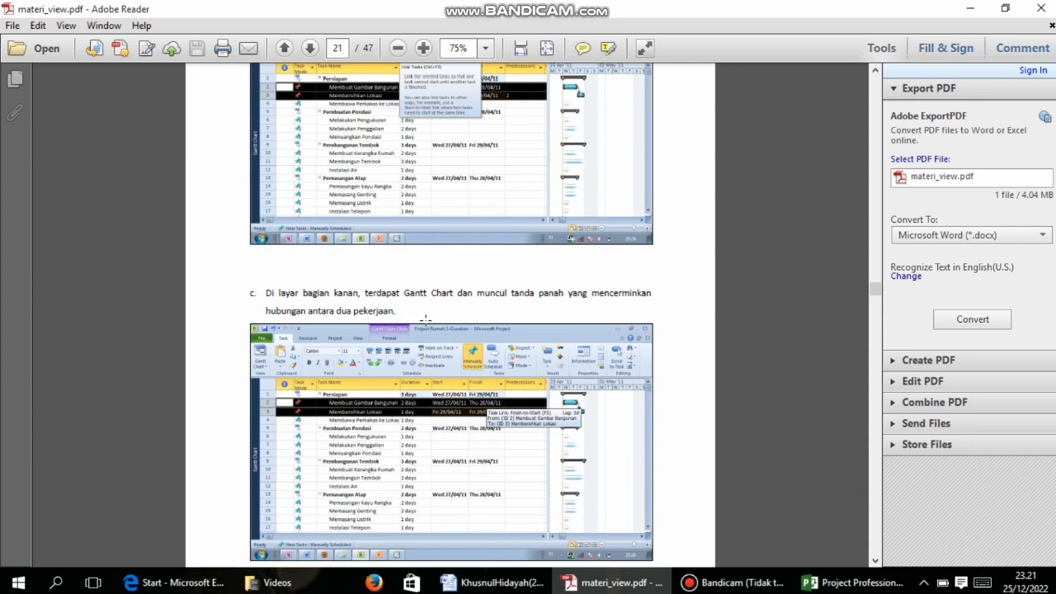
scroll(425, 317, down, 5)
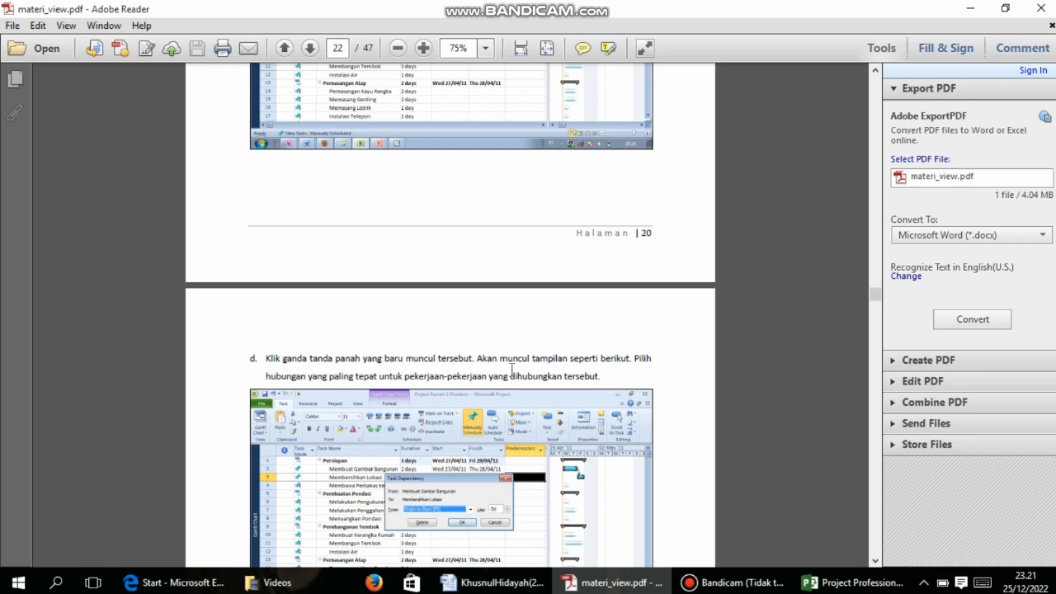
click(854, 582)
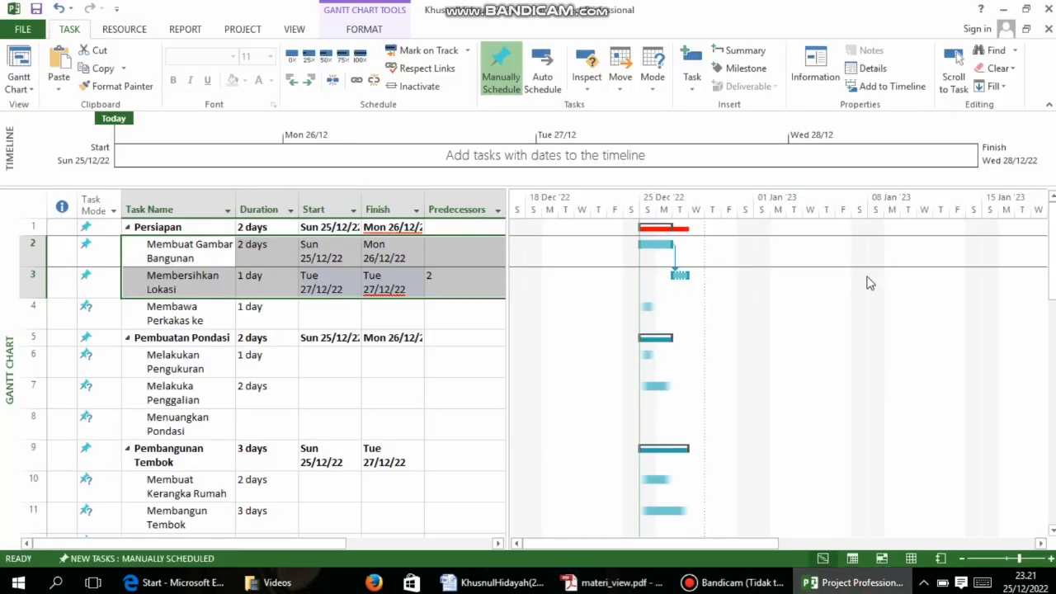
double_click(675, 273)
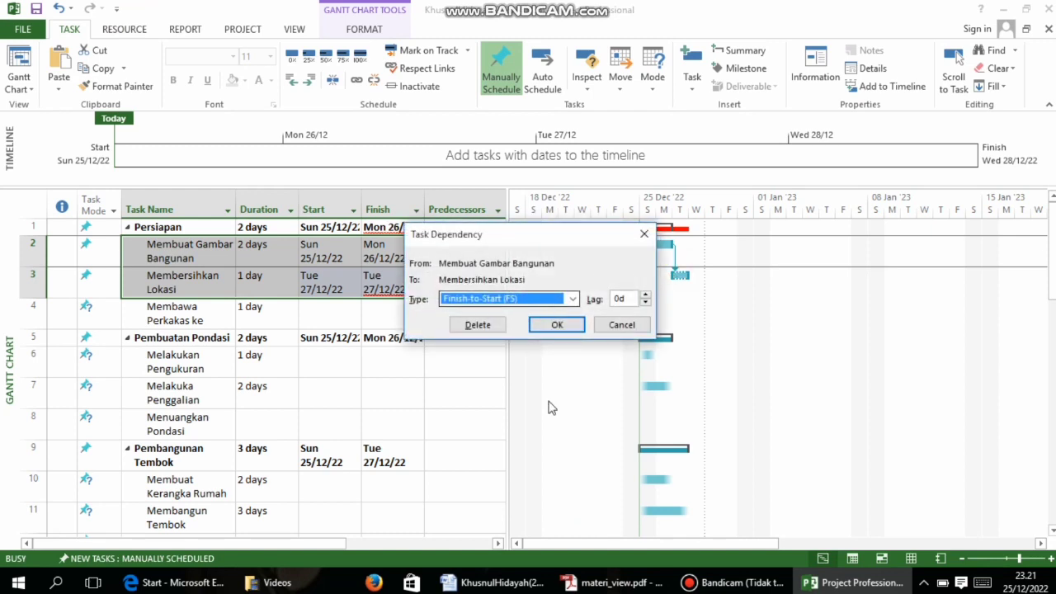
Change the 2–3 link type to Finish-to-Finish so the predecessor reads 2FF
click(495, 582)
click(575, 582)
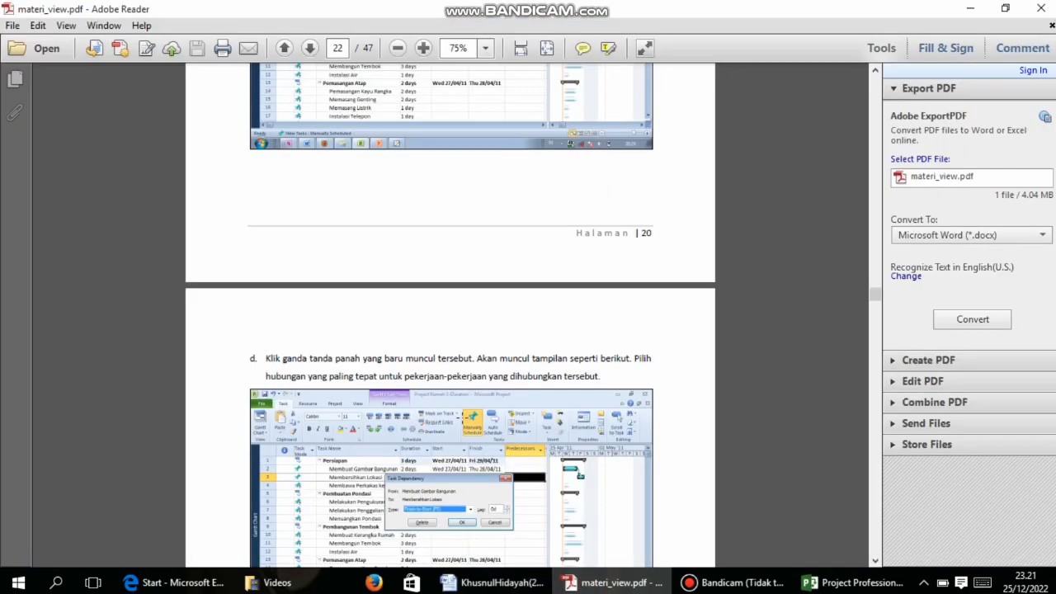
scroll(467, 354, up, 6)
scroll(466, 342, up, 12)
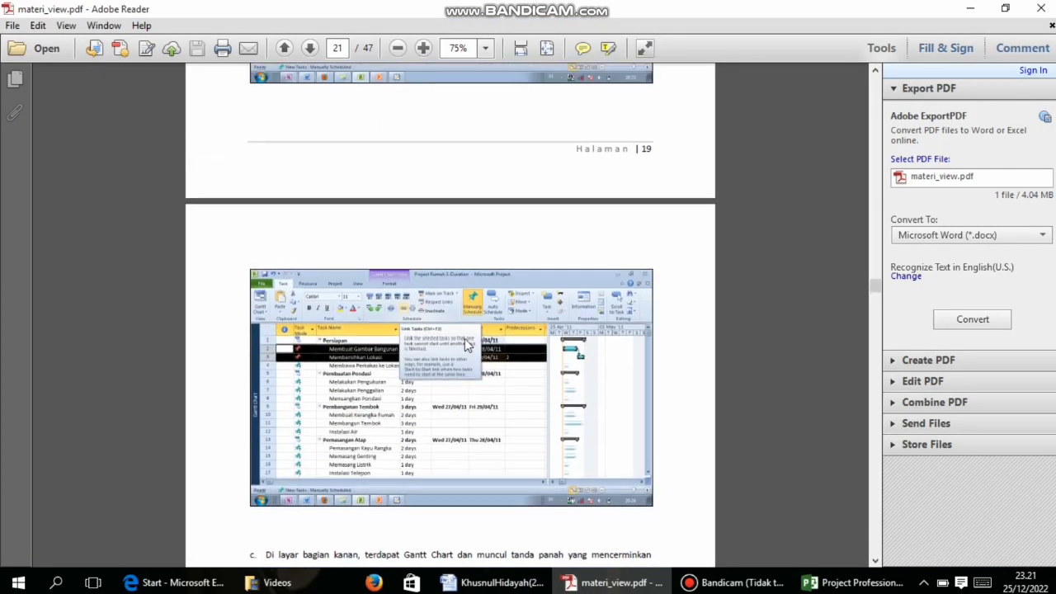
scroll(465, 343, up, 10)
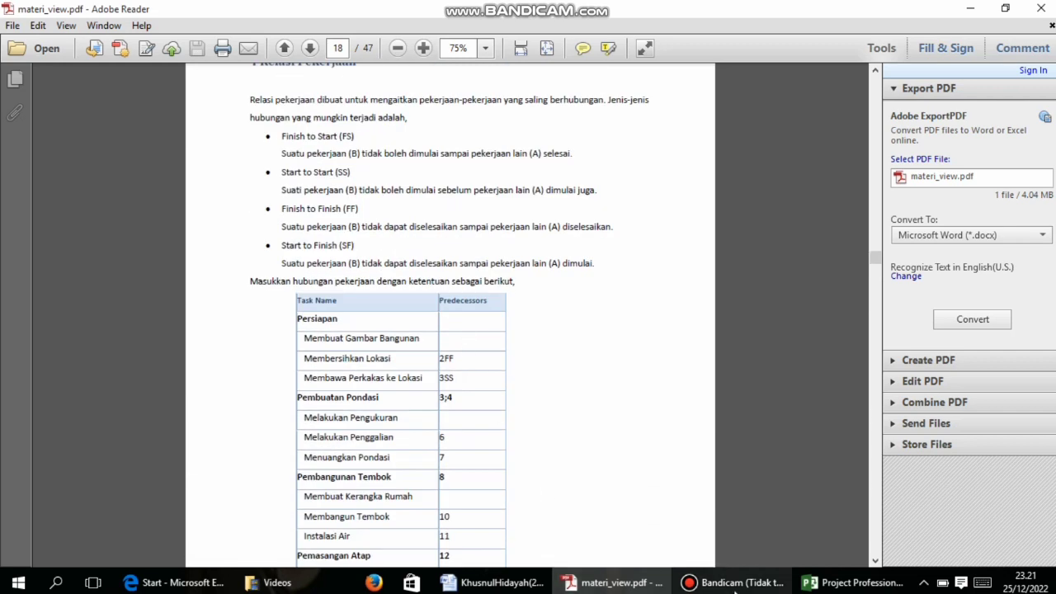
click(812, 584)
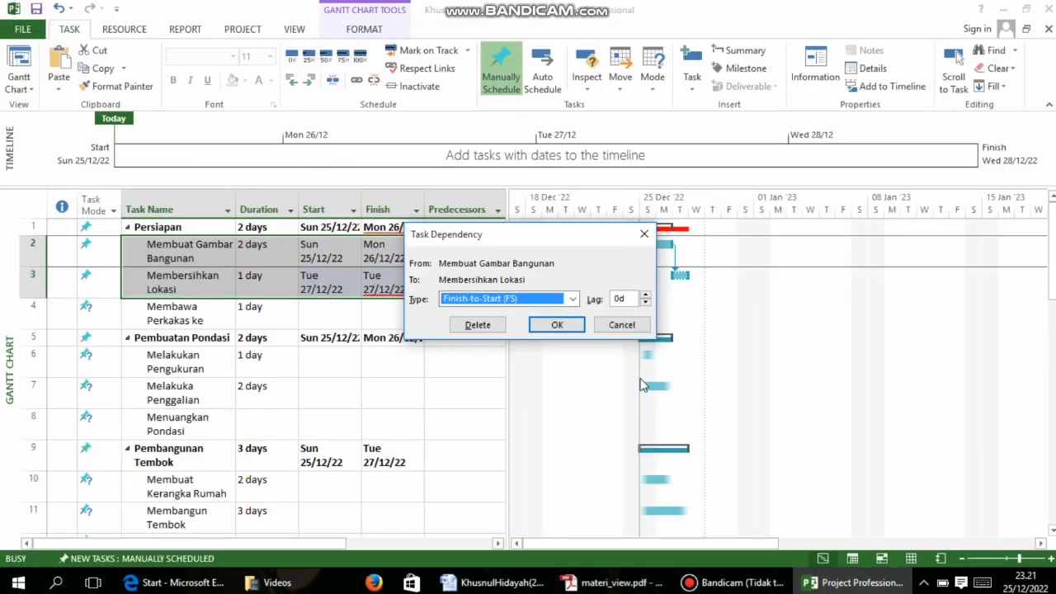
click(570, 298)
click(528, 338)
click(568, 324)
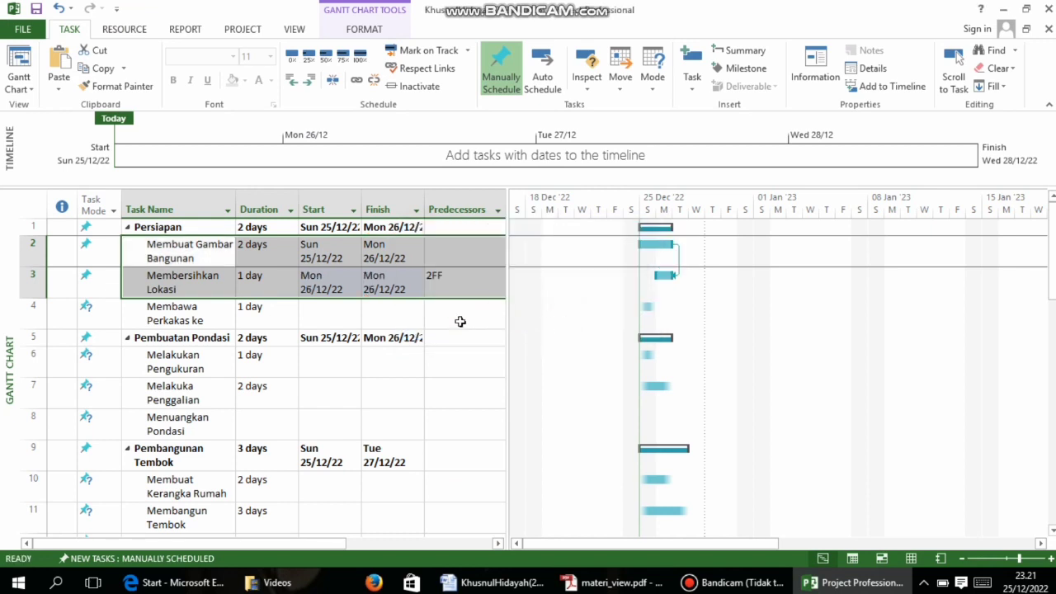
click(456, 336)
click(462, 314)
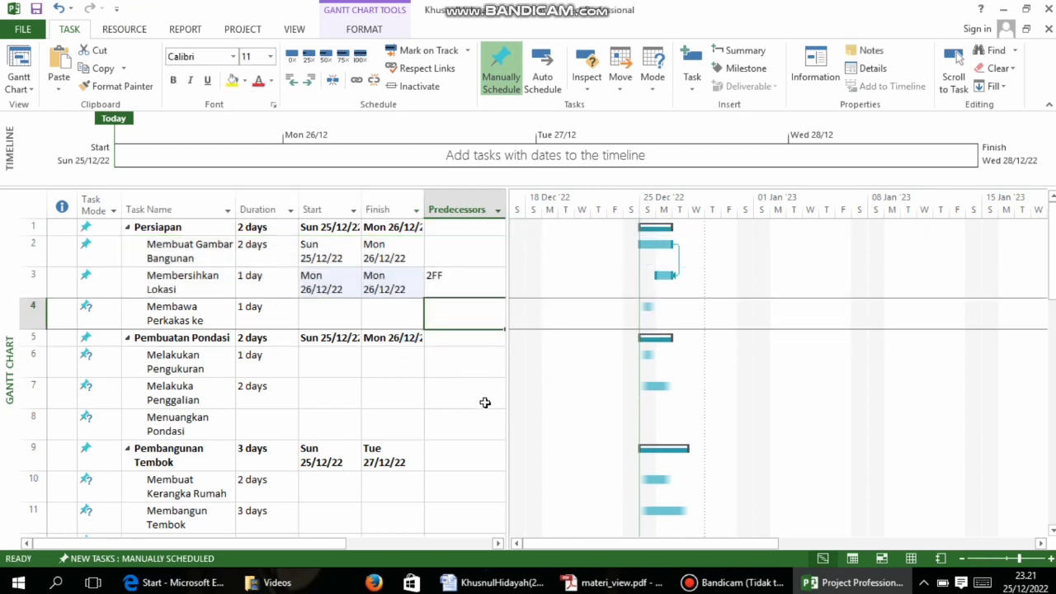
Scroll the task list and check the PDF relationship table for the next link
scroll(453, 288, down, 4)
scroll(490, 384, up, 4)
scroll(445, 272, down, 10)
scroll(451, 275, up, 10)
scroll(449, 275, down, 3)
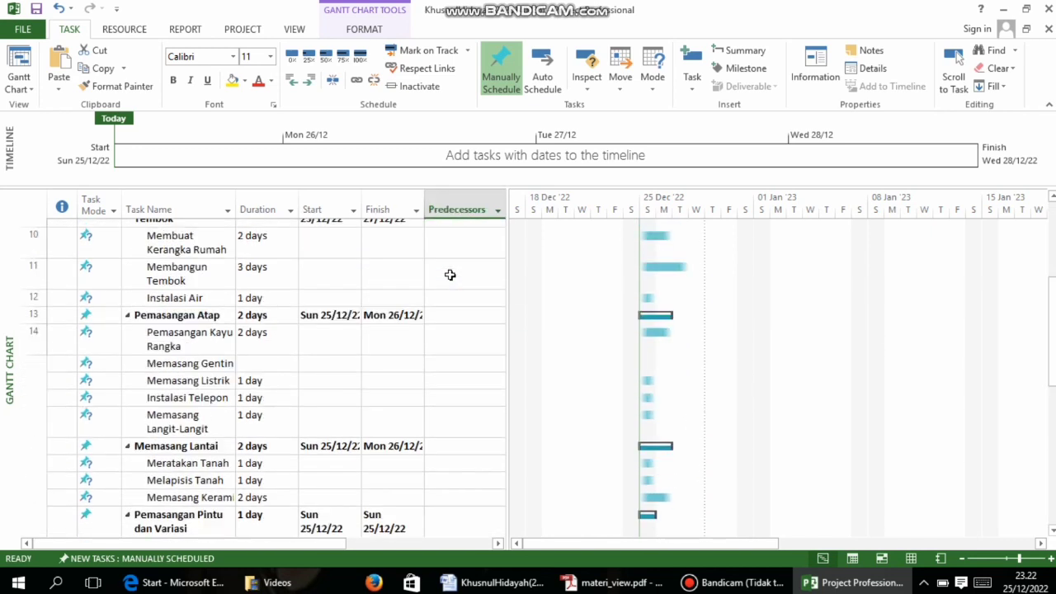
scroll(450, 275, down, 7)
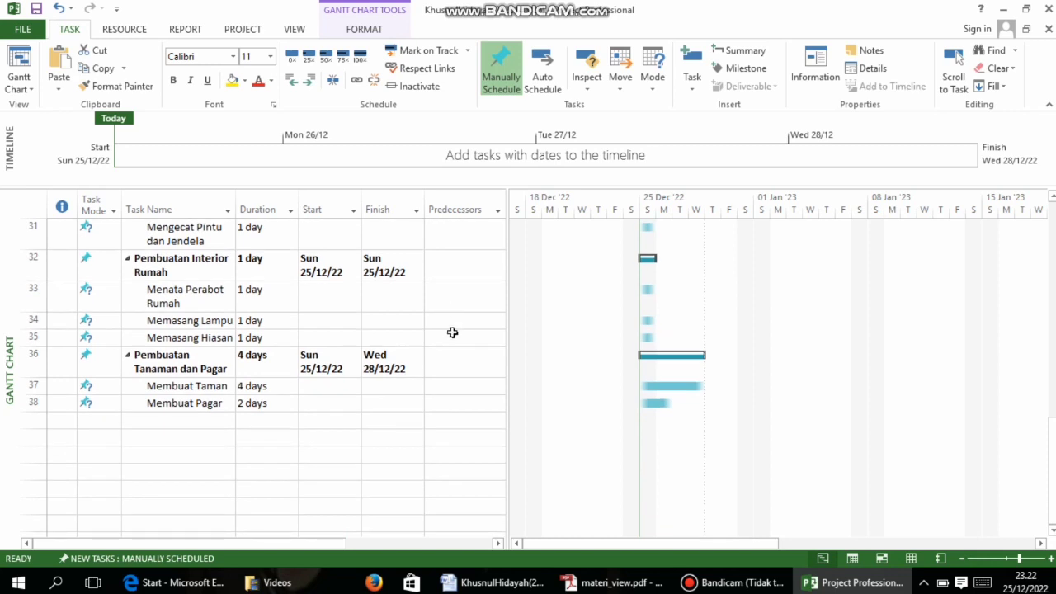
scroll(452, 333, up, 4)
scroll(452, 338, down, 3)
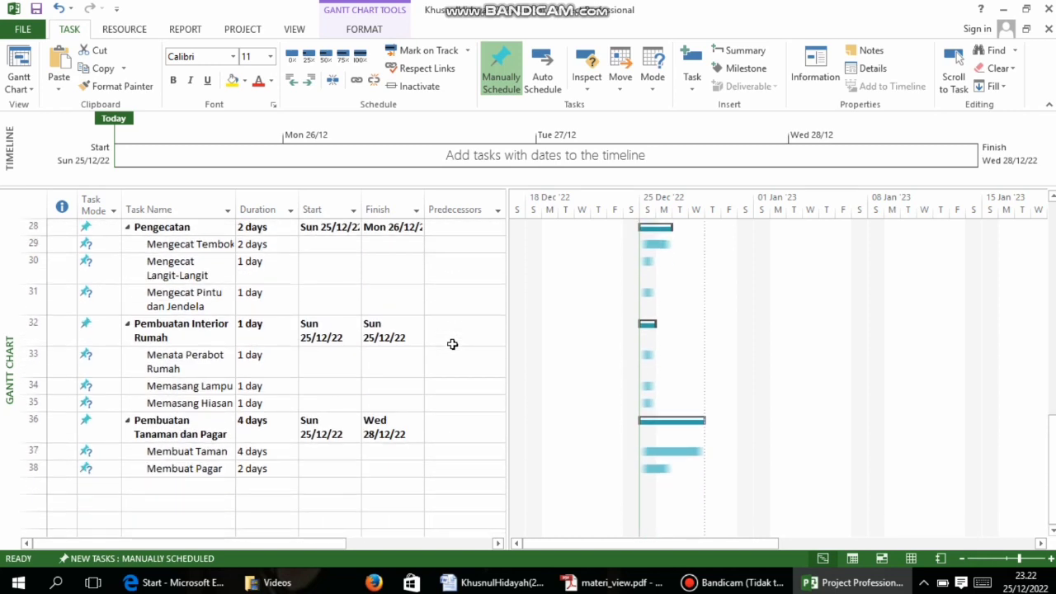
scroll(460, 344, up, 9)
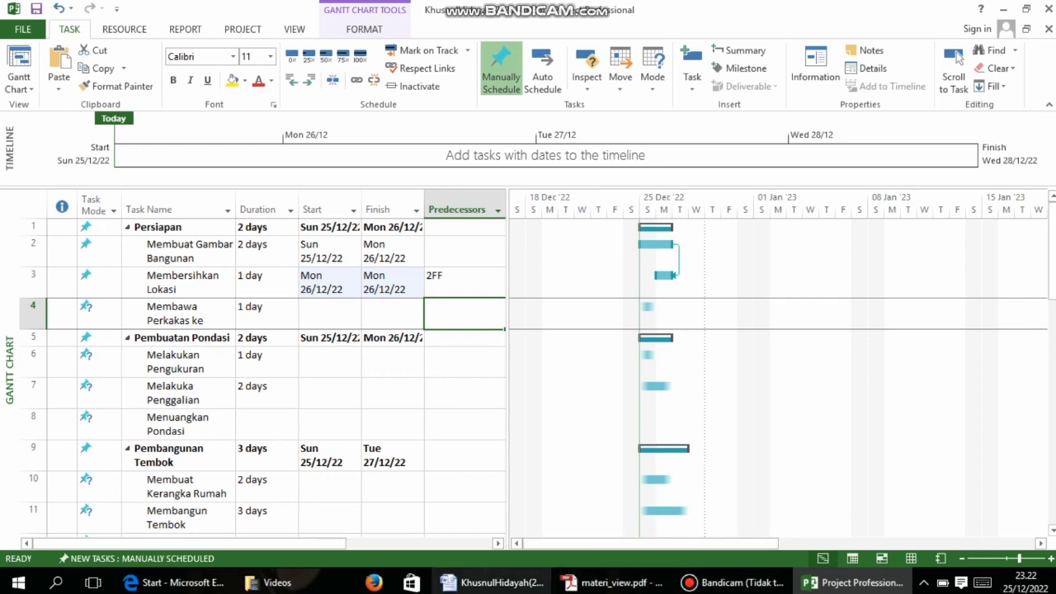
click(615, 583)
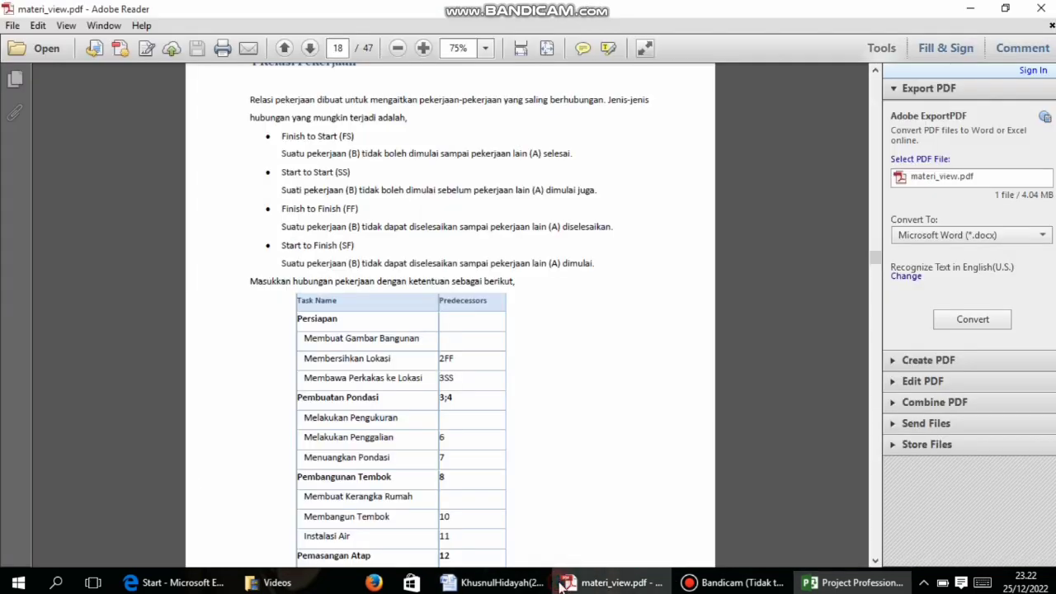
click(850, 583)
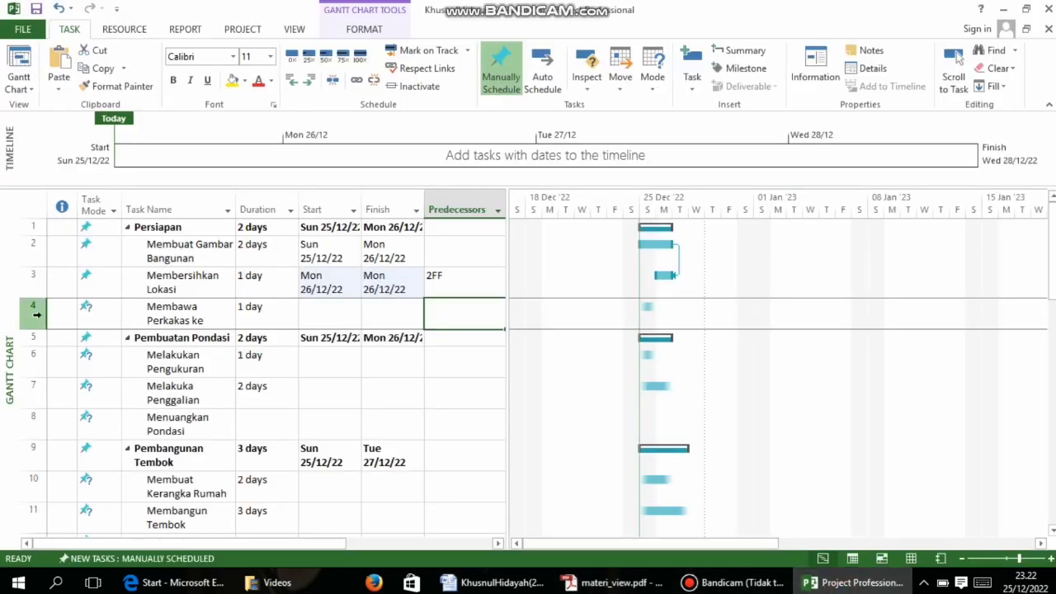
Select Membawa Perkakas ke Lokasi and view its Task Information without changing anything
click(36, 314)
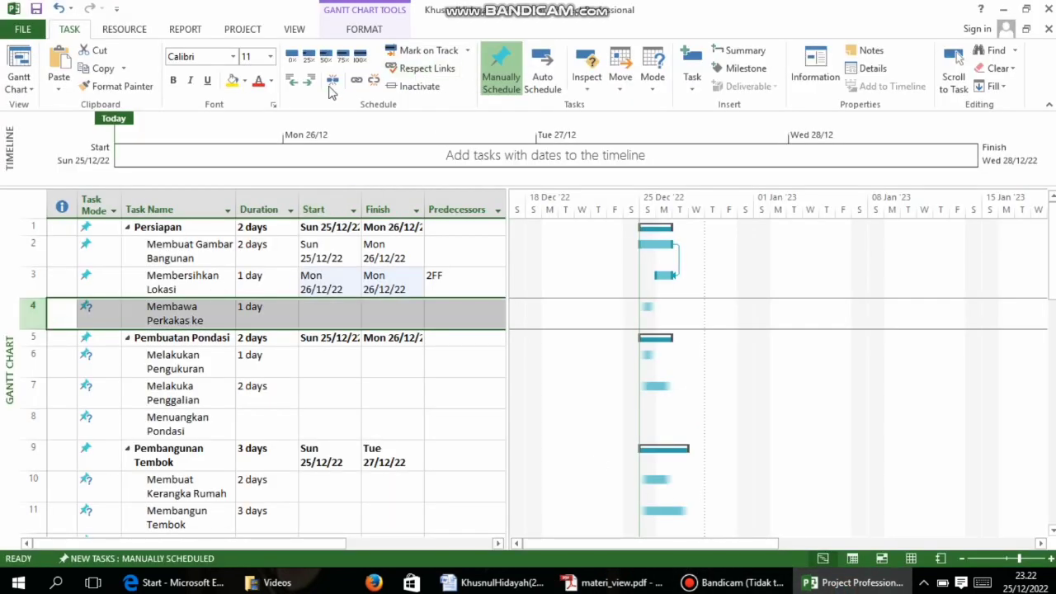
click(356, 80)
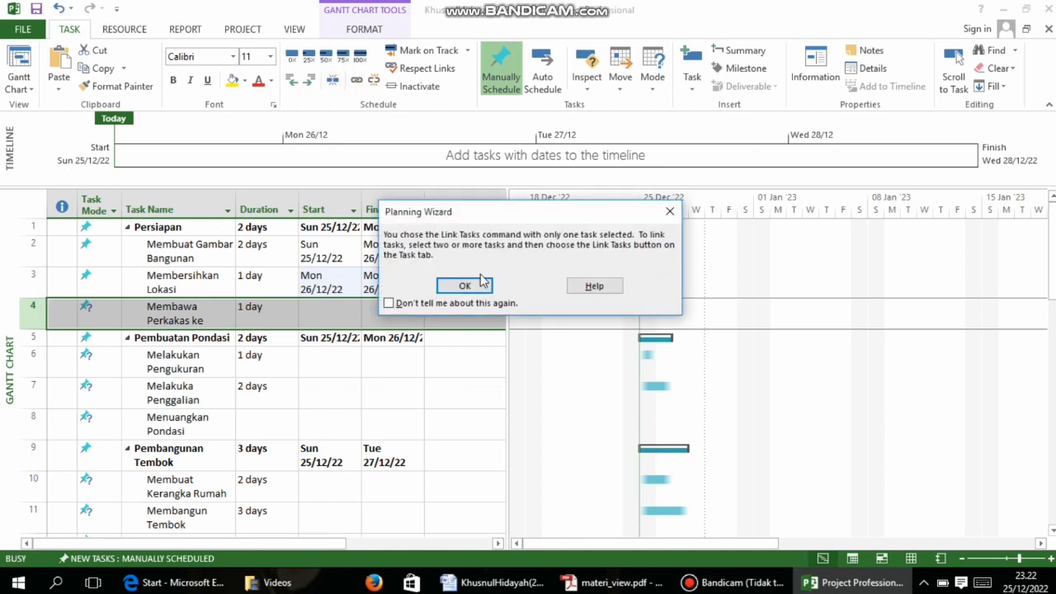
key(Return)
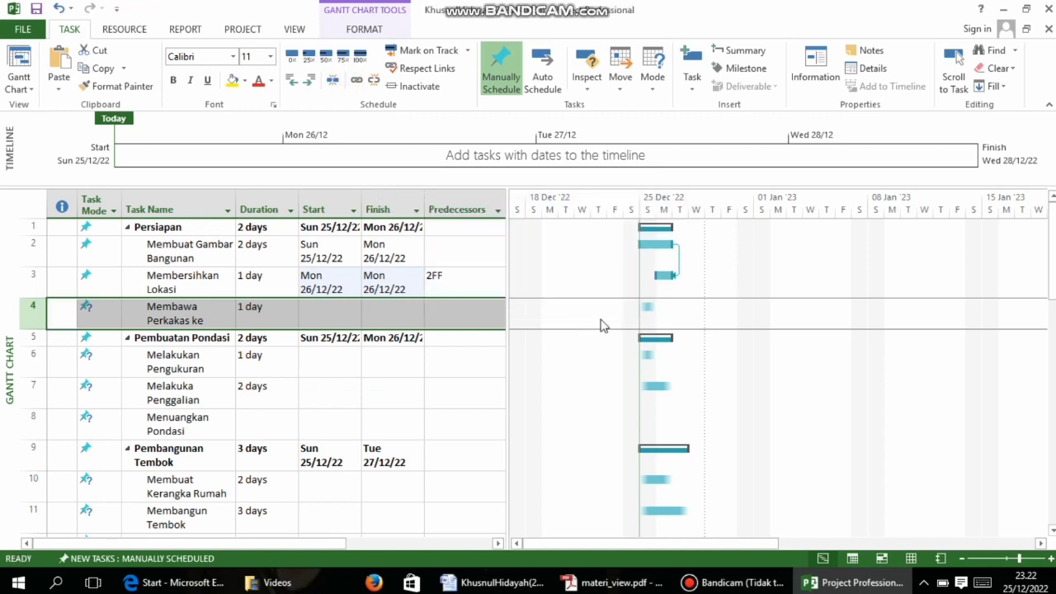
click(466, 312)
double_click(465, 310)
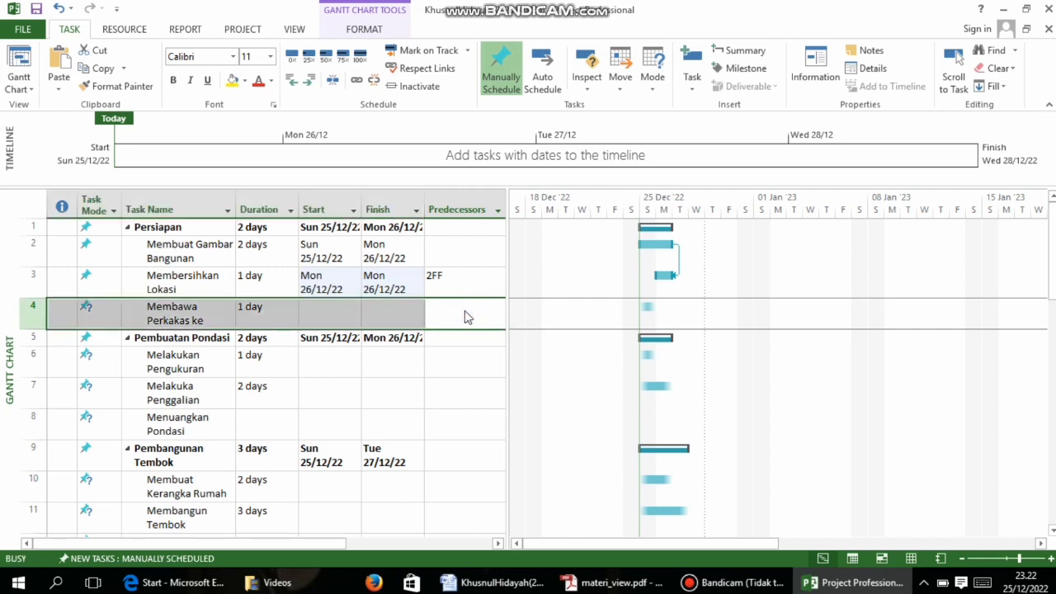
click(666, 412)
Enter 3SS as Membawa Perkakas ke Lokasi's predecessor, starting it with Membersihkan Lokasi
click(448, 318)
text(3s)
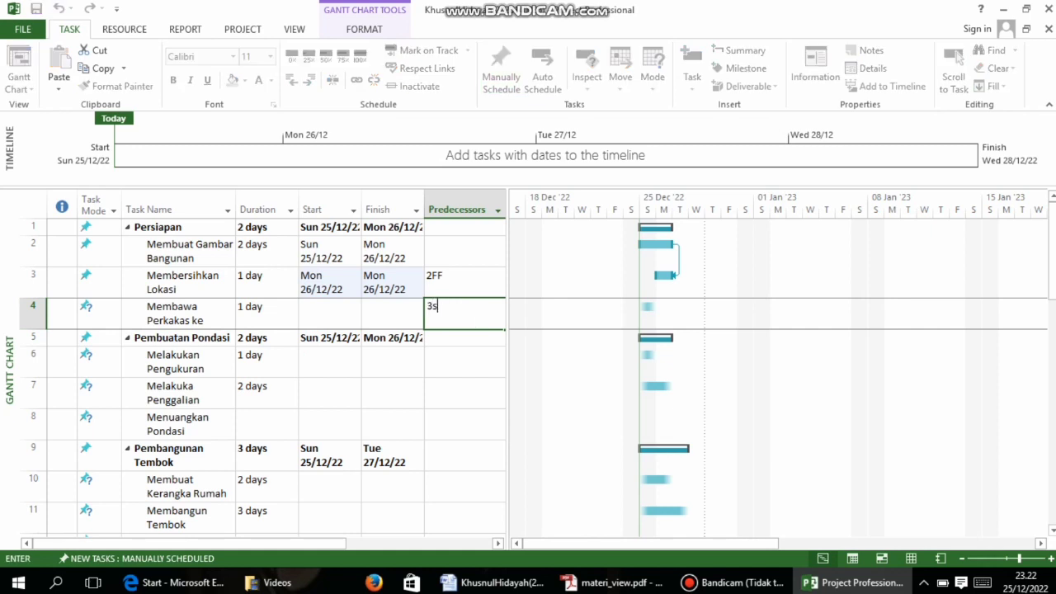
click(518, 378)
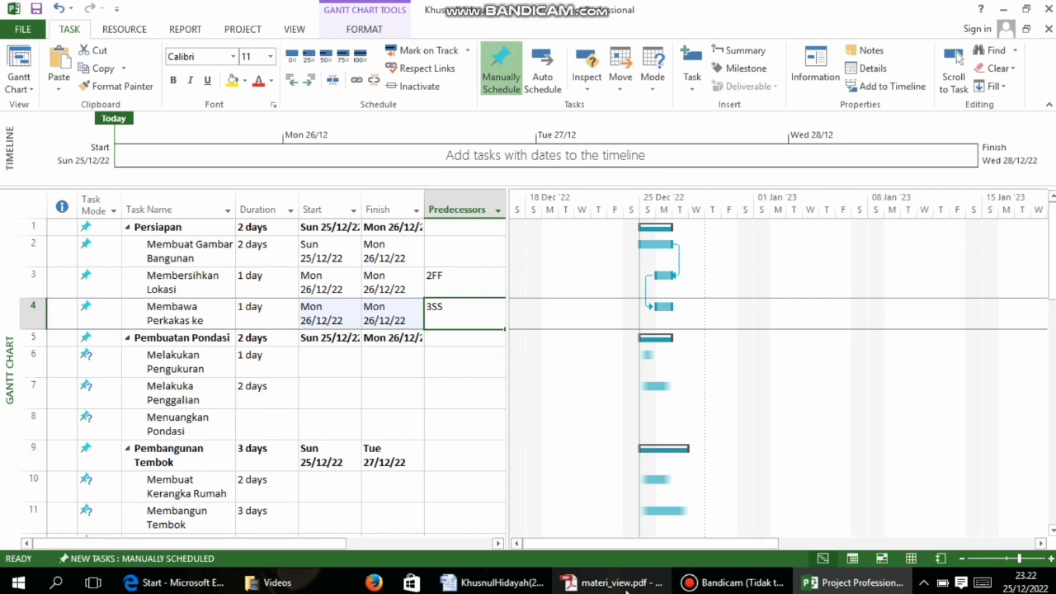
click(623, 583)
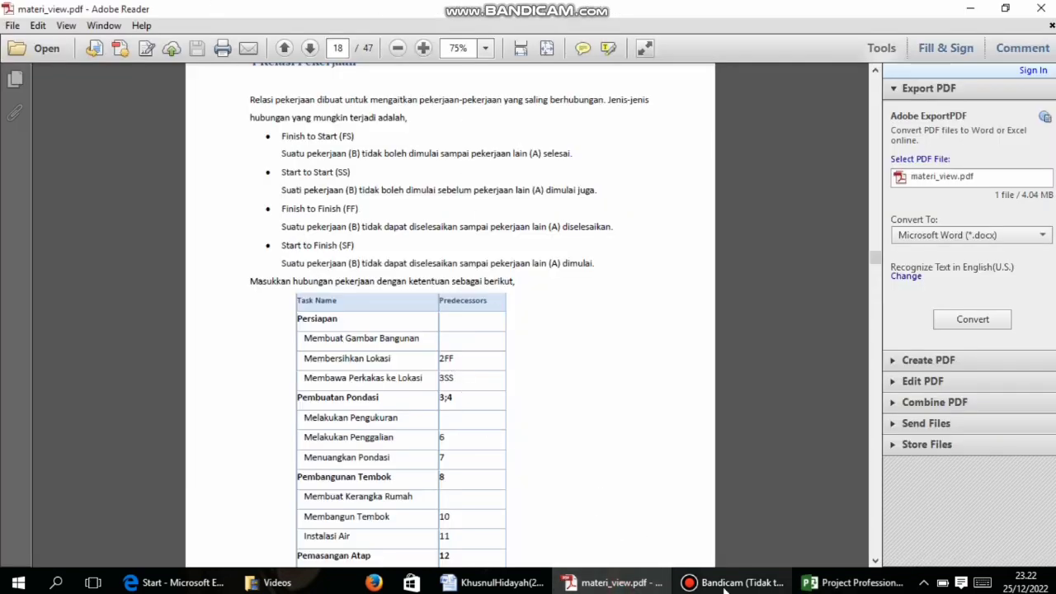
Scroll the PDF to page 24's instructions on predecessor IDs and link Type, then return to Project
scroll(462, 299, down, 3)
scroll(462, 299, down, 18)
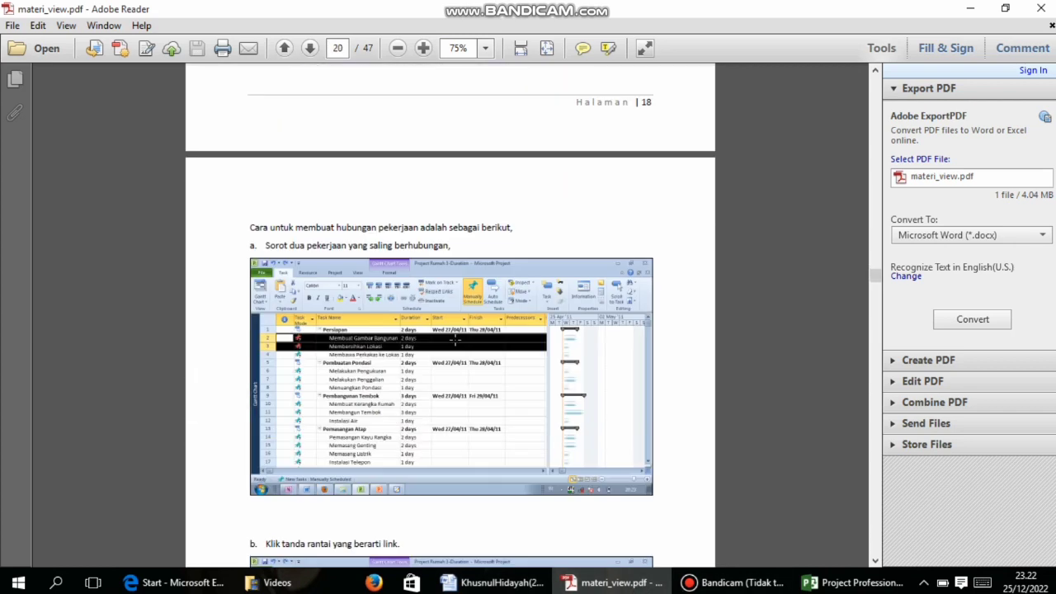
scroll(455, 339, down, 9)
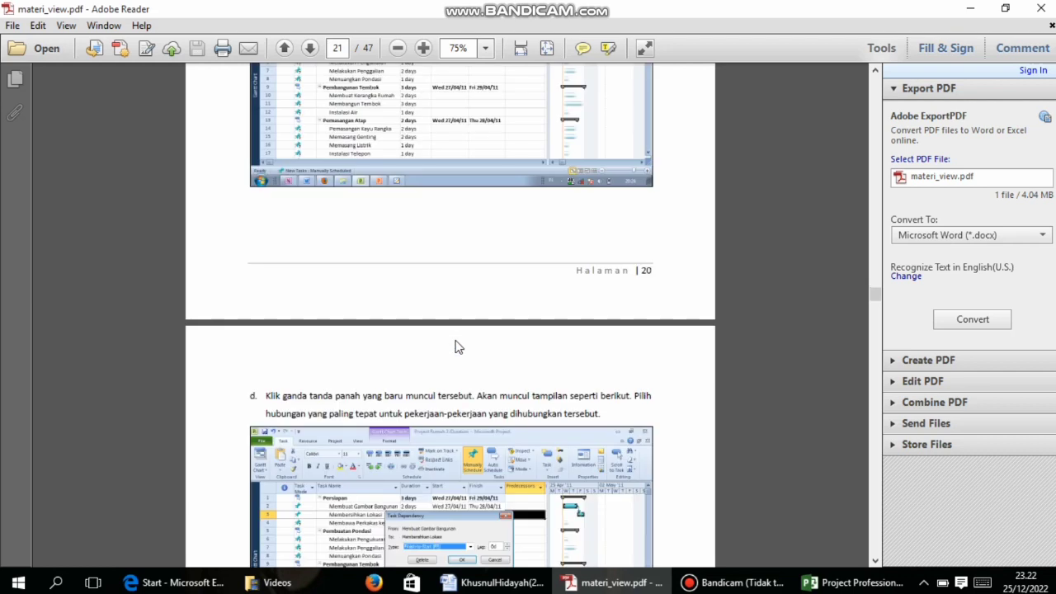
scroll(455, 340, down, 4)
scroll(456, 340, down, 9)
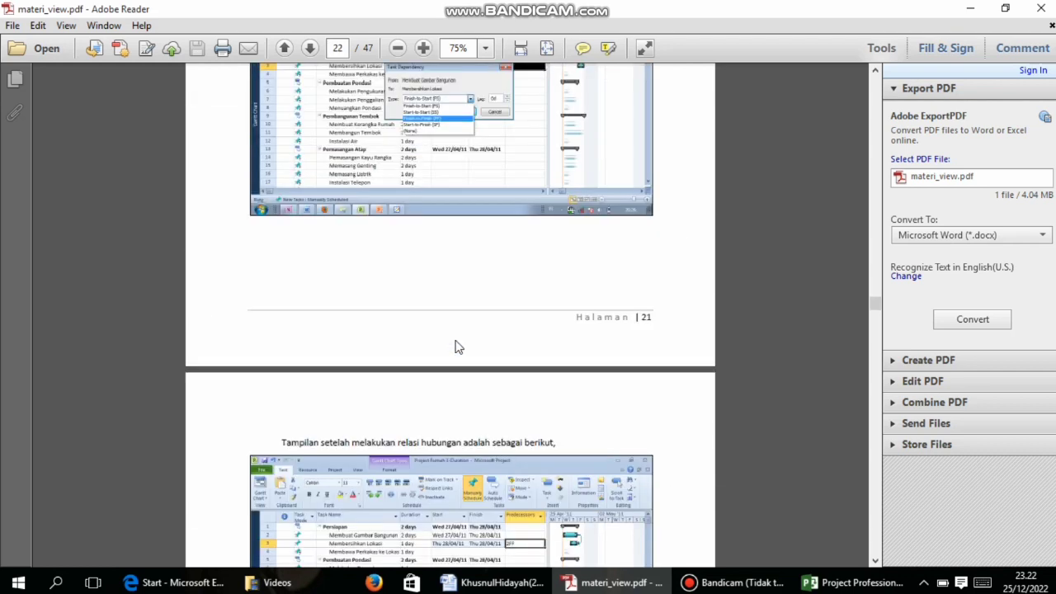
scroll(456, 345, up, 3)
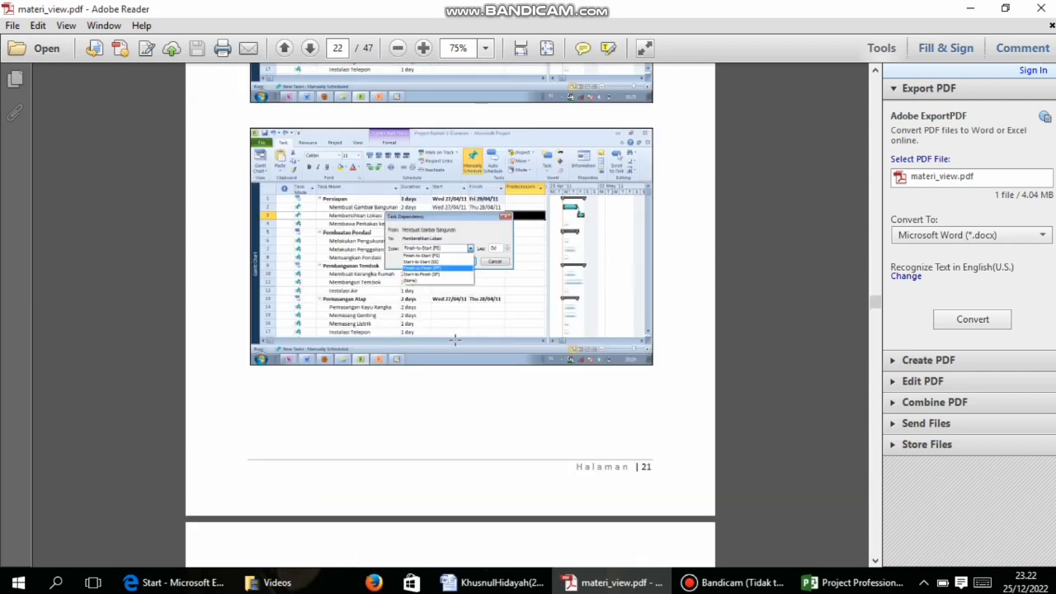
scroll(454, 339, down, 10)
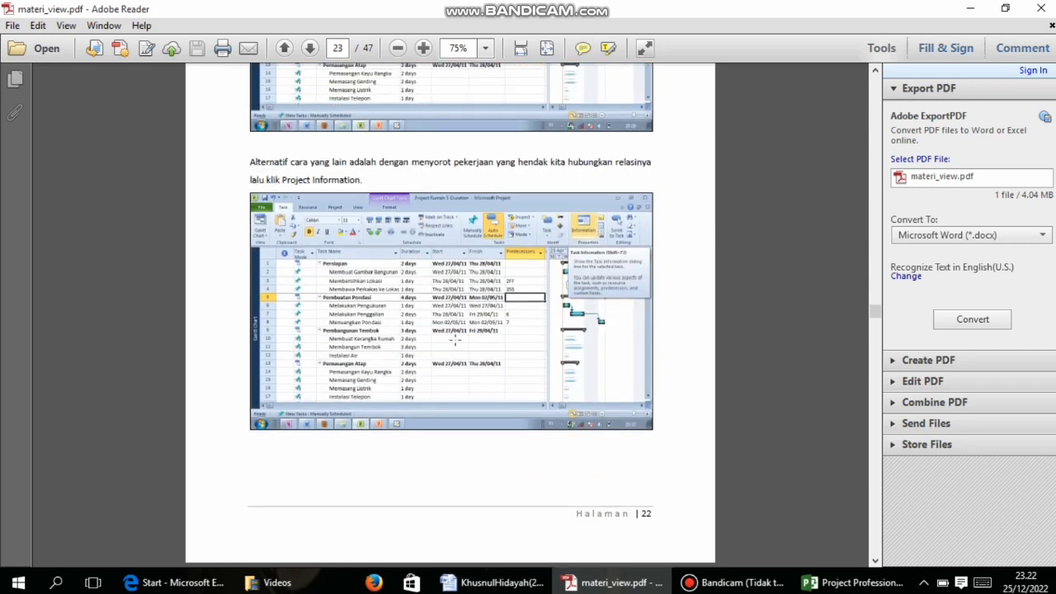
scroll(455, 339, down, 7)
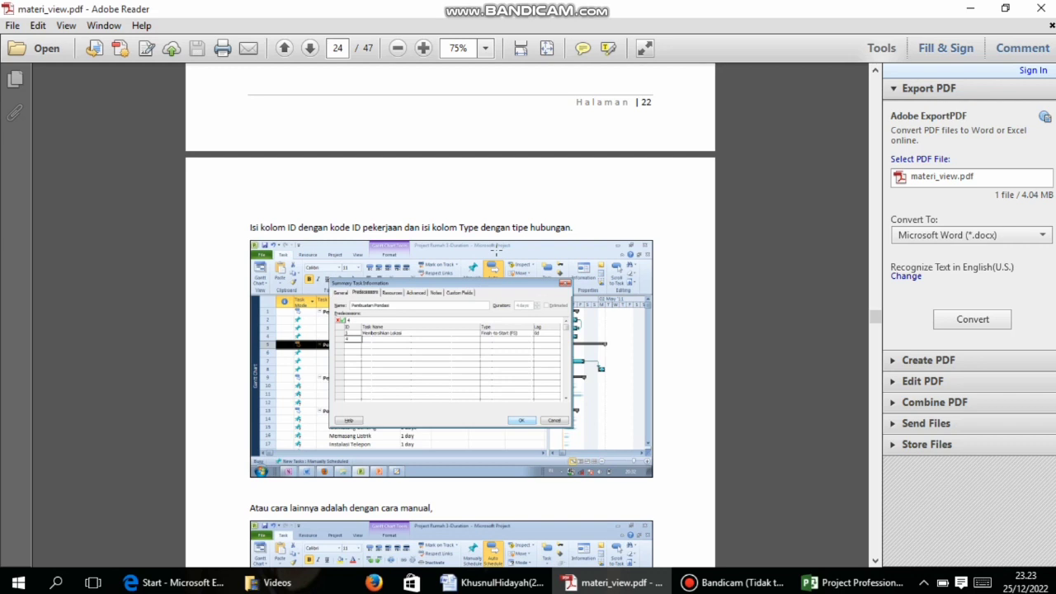
scroll(495, 247, up, 5)
scroll(497, 251, down, 9)
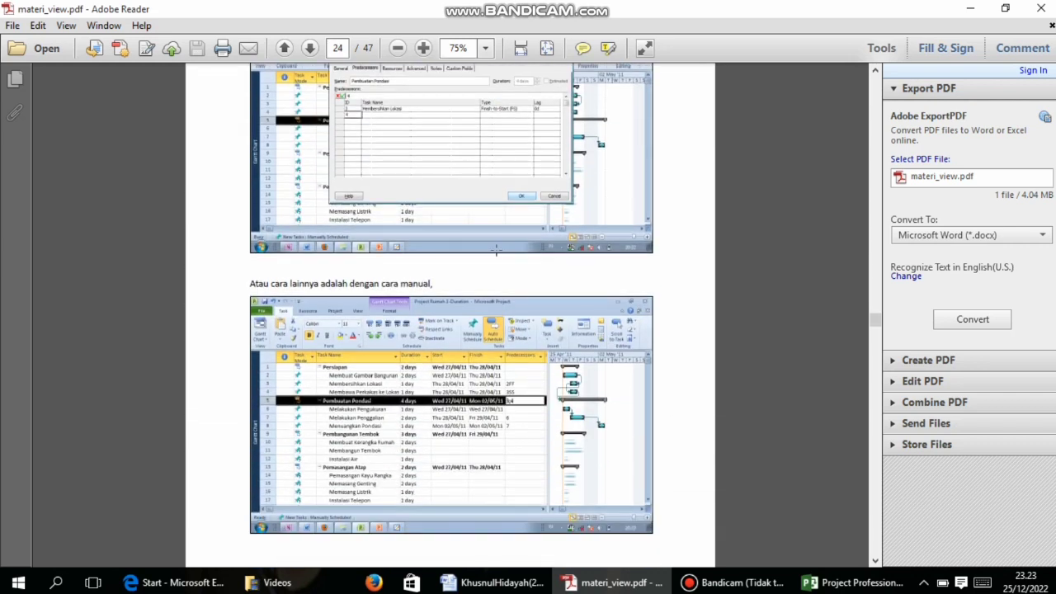
scroll(496, 249, down, 6)
scroll(496, 251, up, 10)
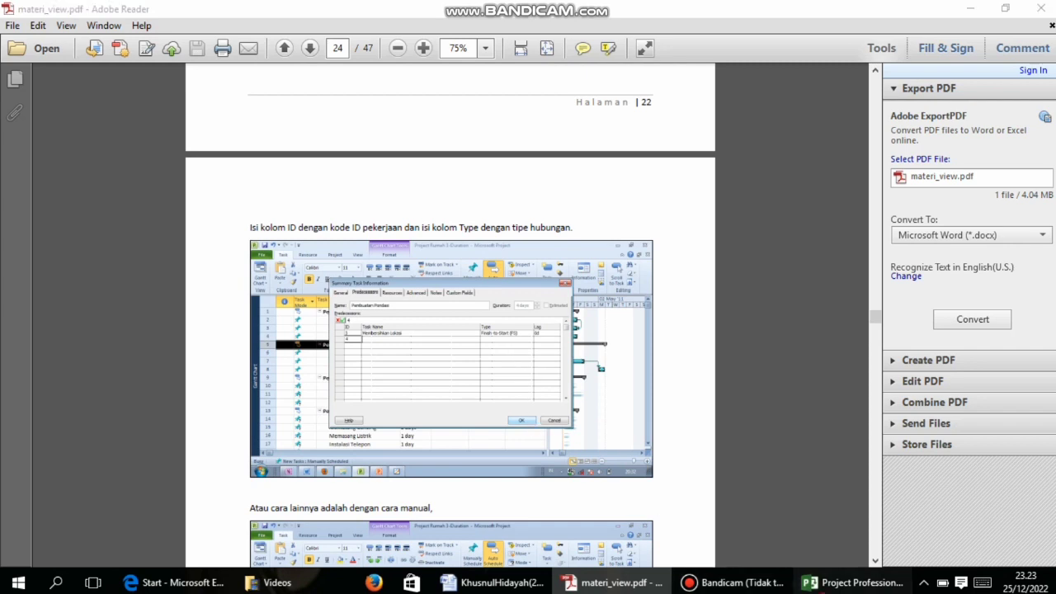
click(854, 583)
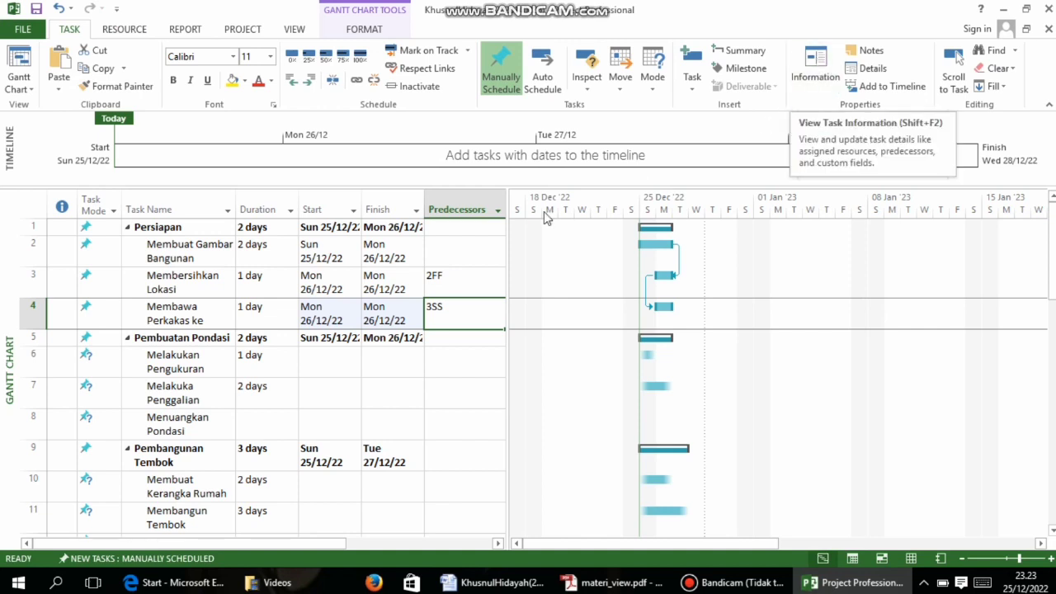
Add tasks 3 and 4 as predecessors of Pembuatan Pondasi in its Task Information
click(453, 341)
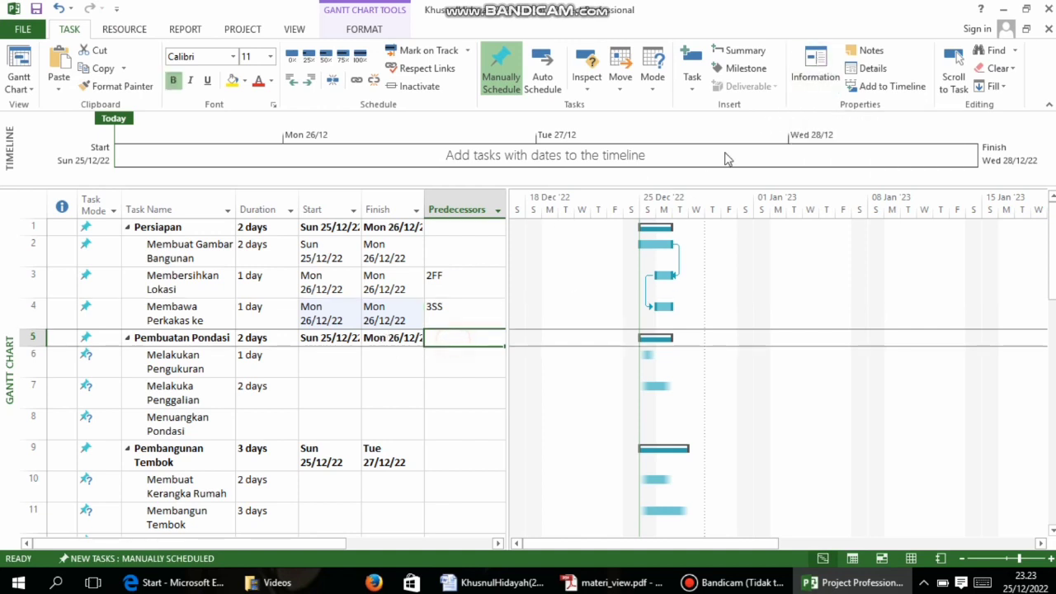
click(809, 84)
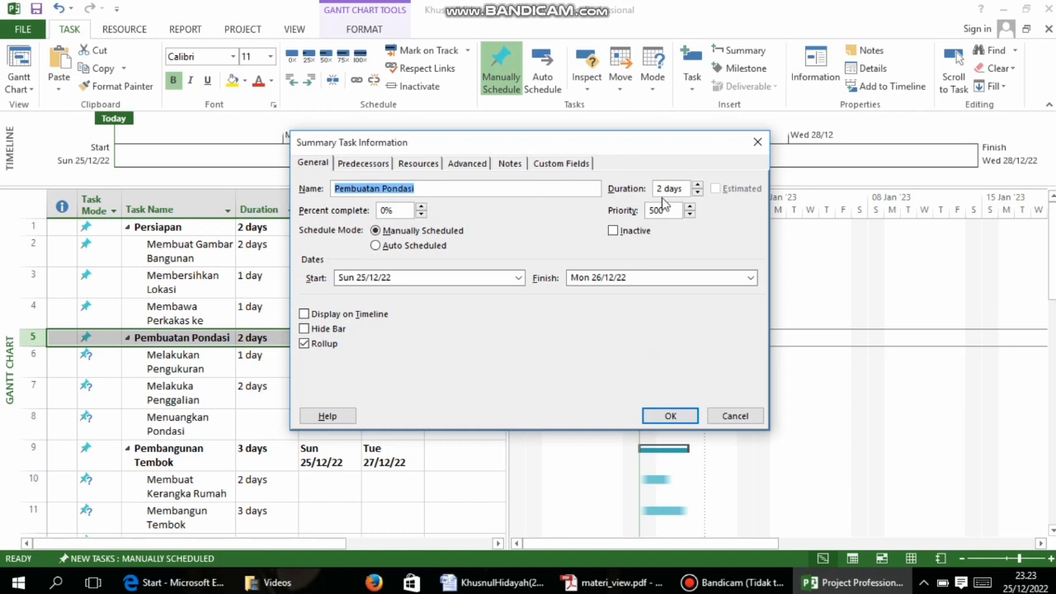
click(388, 164)
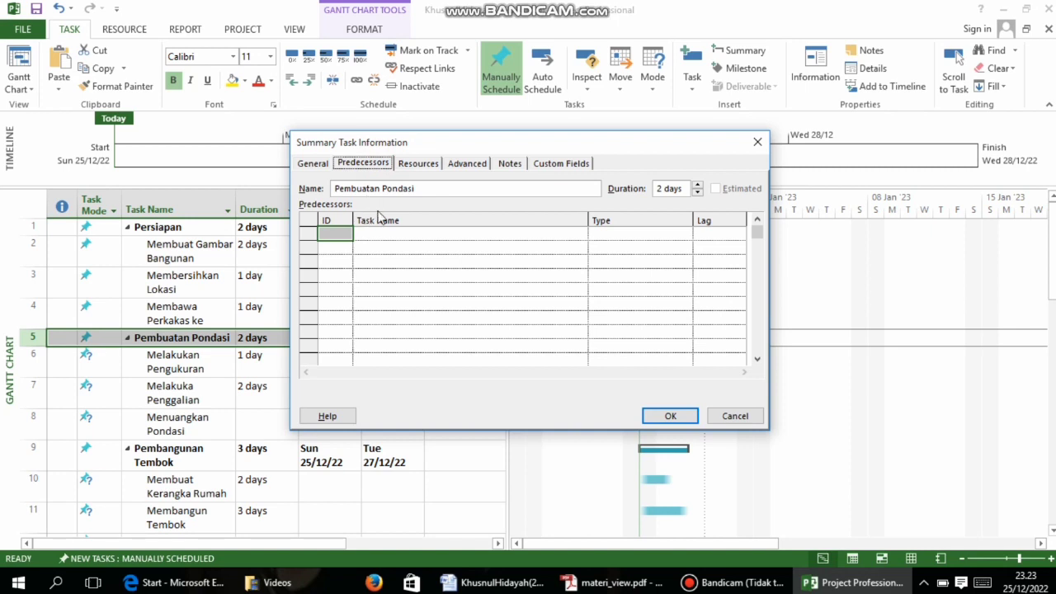
click(393, 238)
click(340, 234)
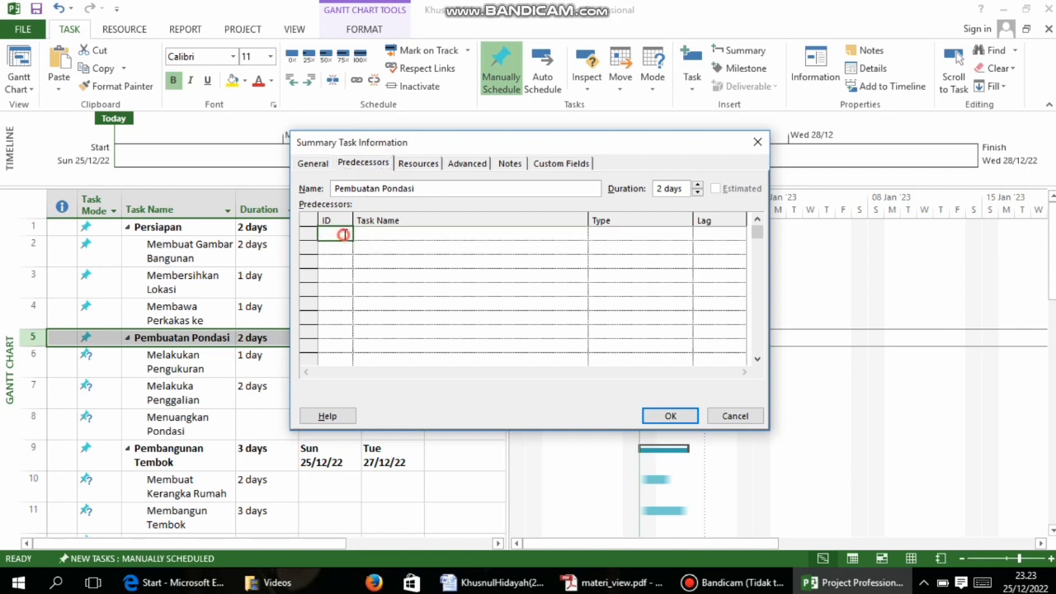
text(3)
key(Return)
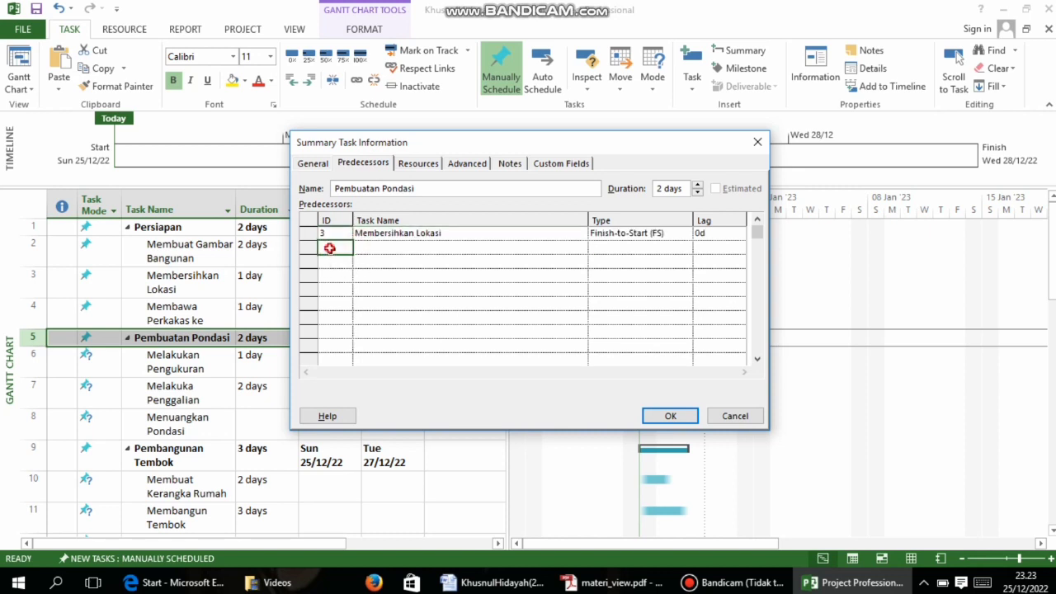
text(4)
key(Return)
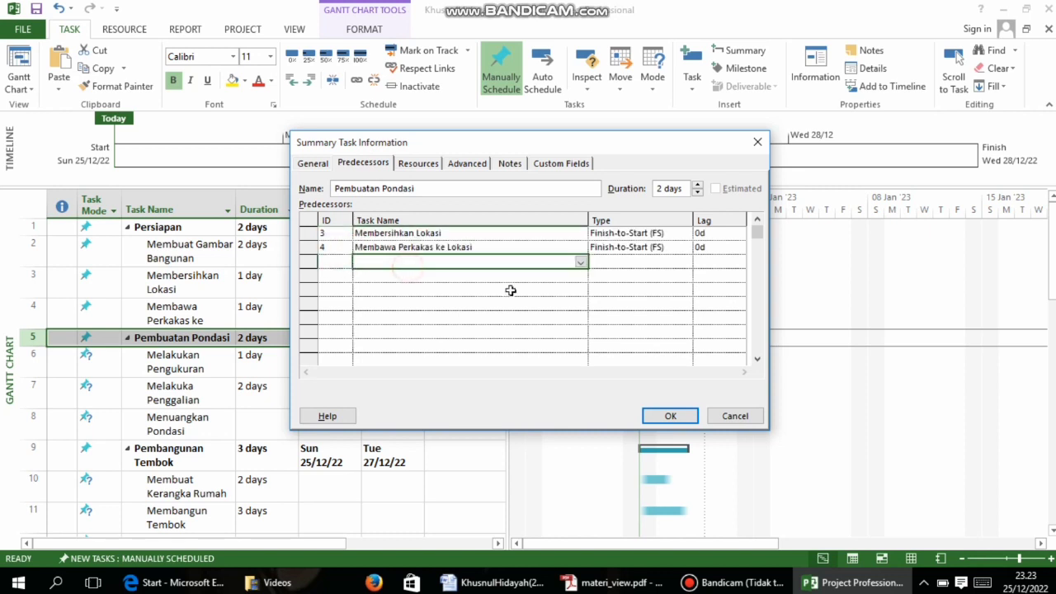
click(686, 415)
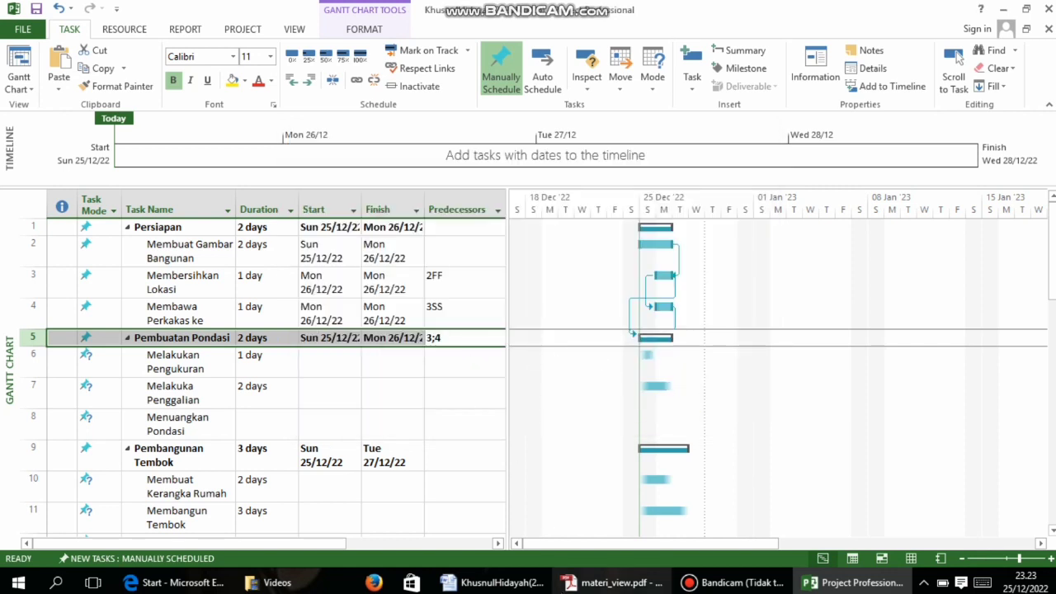
Scroll the PDF back to the predecessor table to read the next values
click(613, 582)
scroll(488, 269, up, 1)
scroll(488, 269, up, 15)
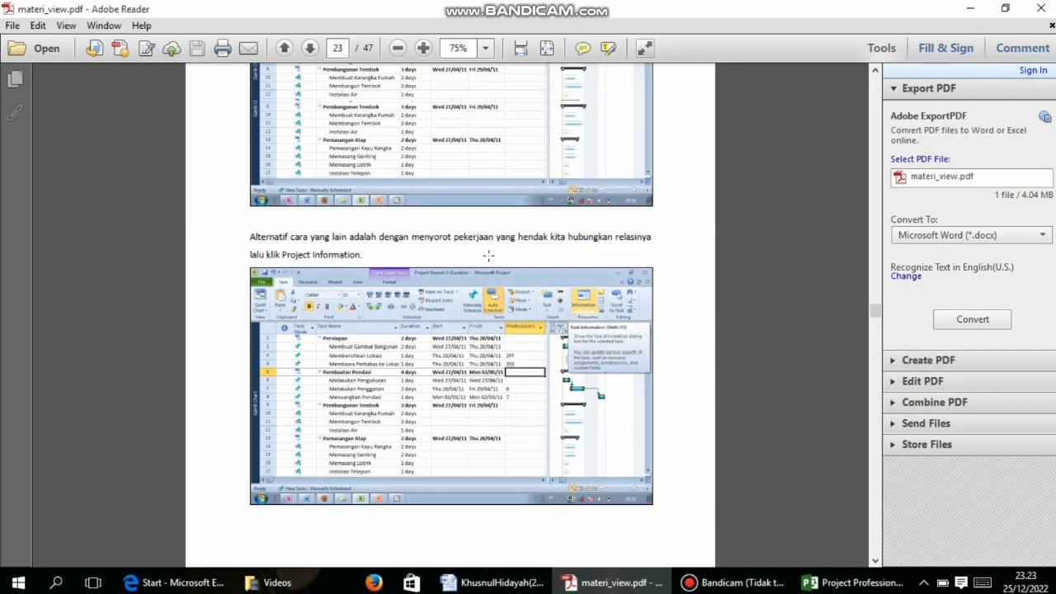
scroll(488, 248, up, 15)
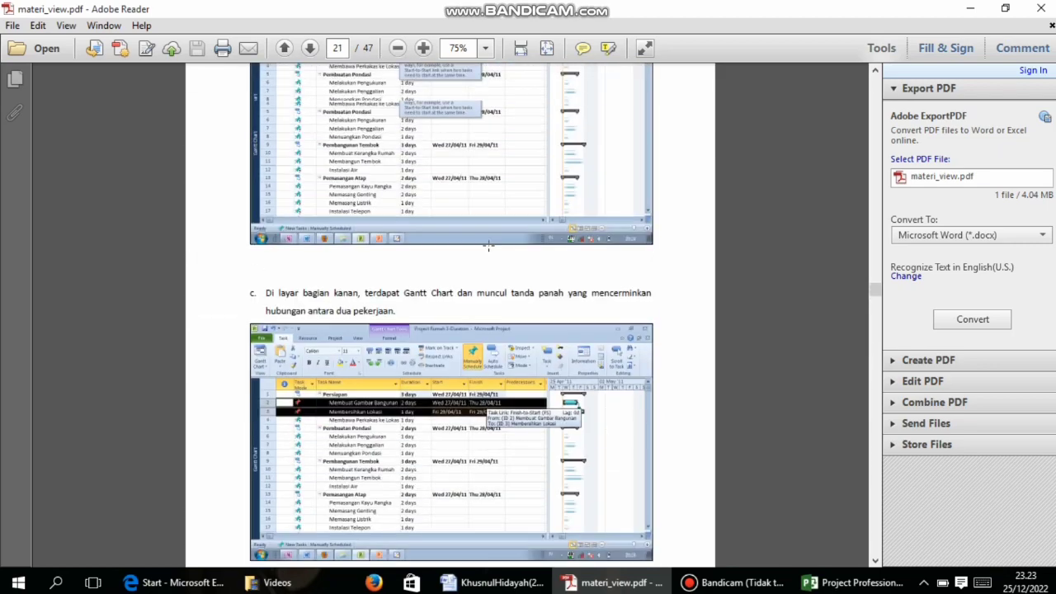
scroll(488, 252, up, 15)
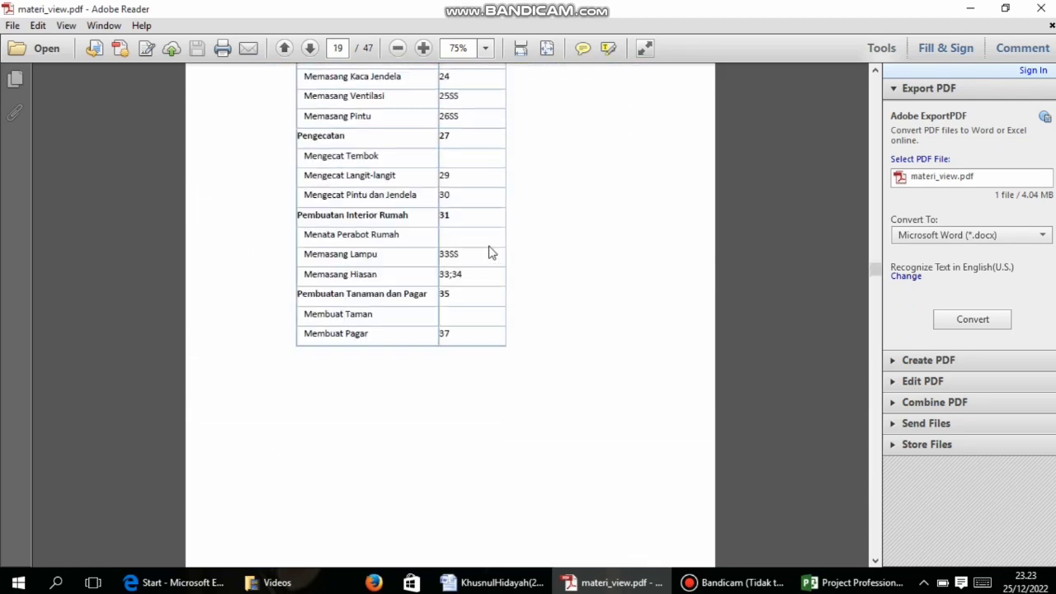
scroll(488, 245, down, 1)
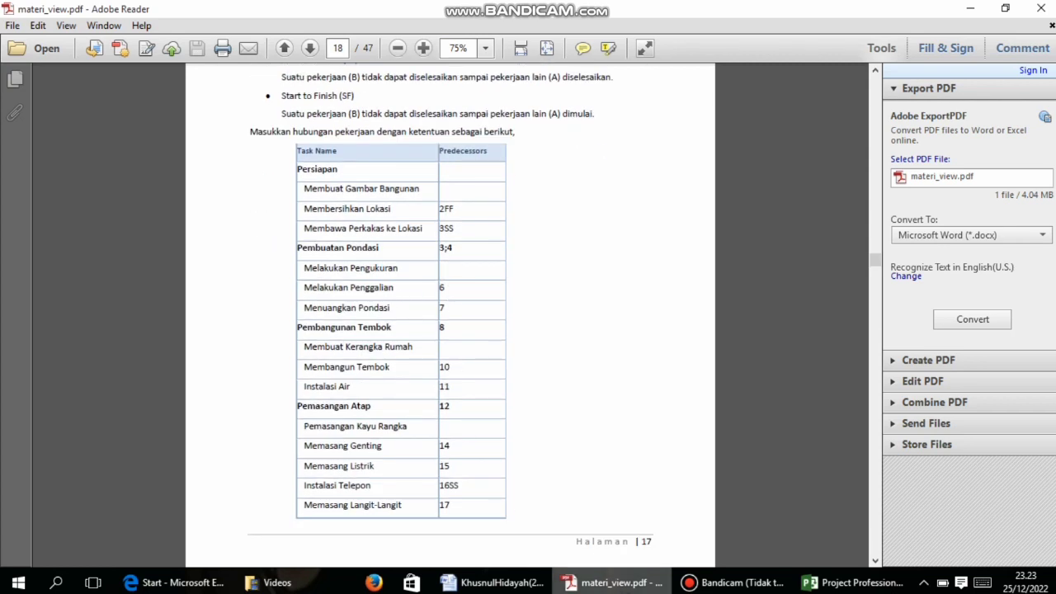
click(814, 582)
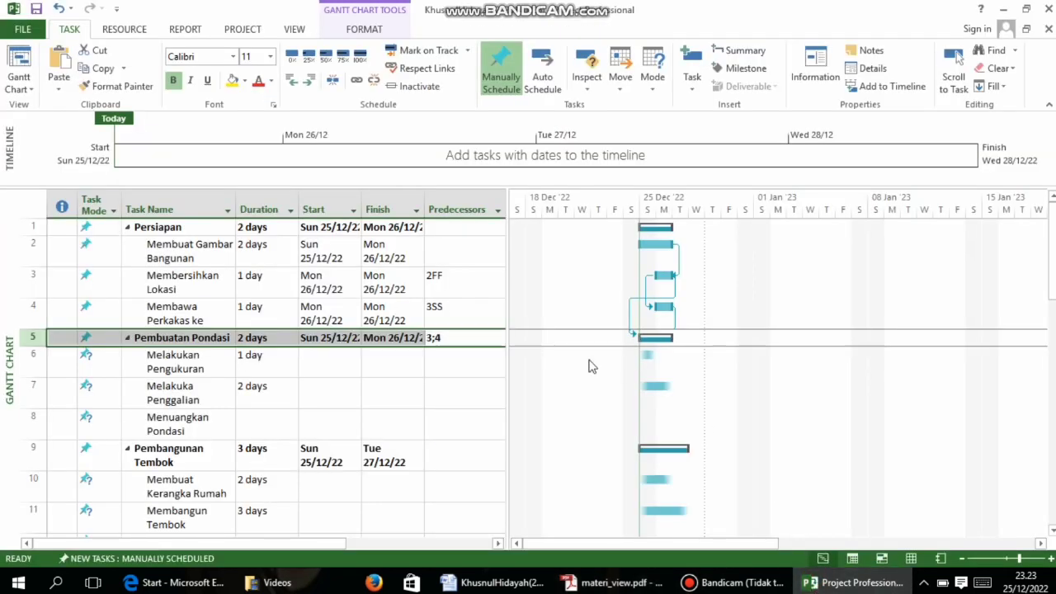
Set task 6 as the predecessor of Melakuka Penggalian
click(449, 401)
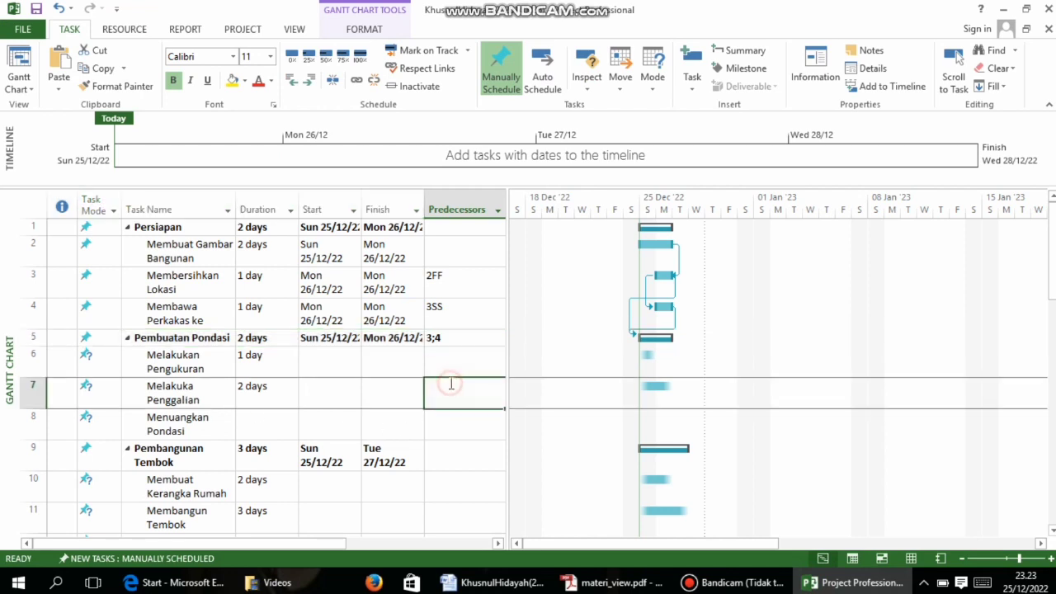
click(792, 66)
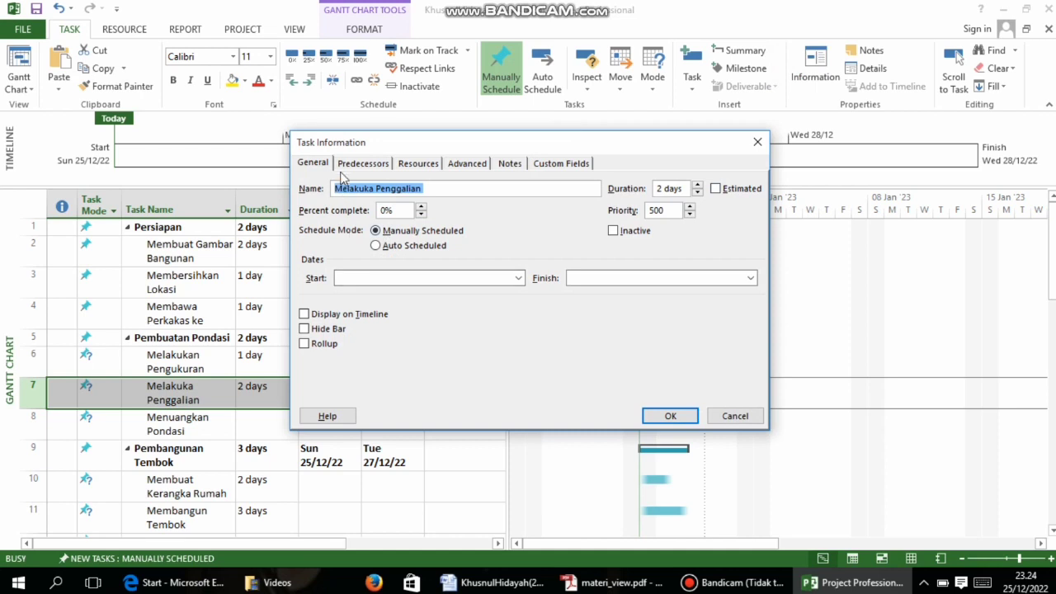
click(350, 163)
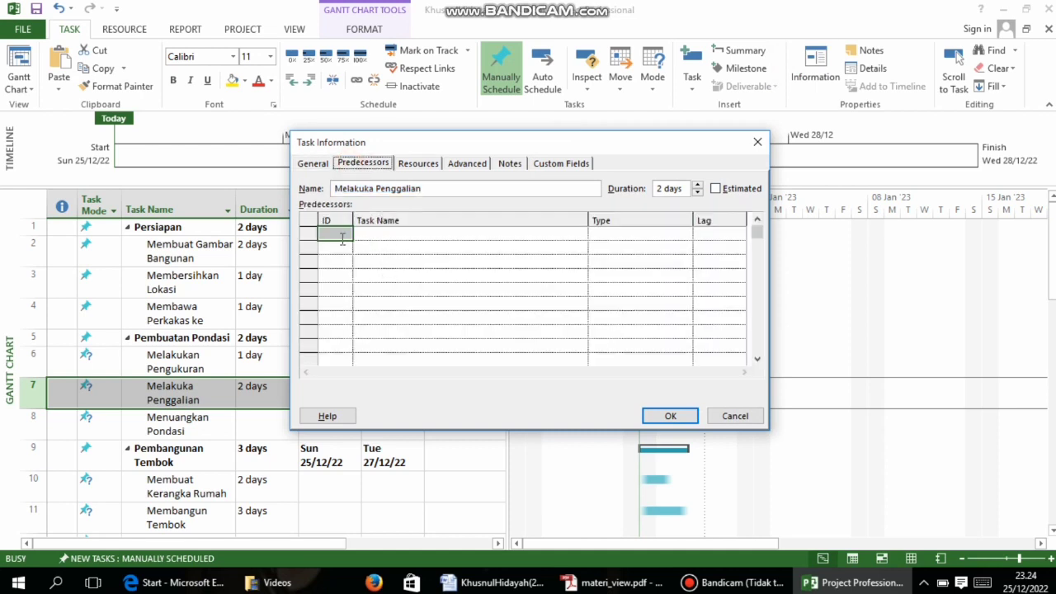
click(333, 233)
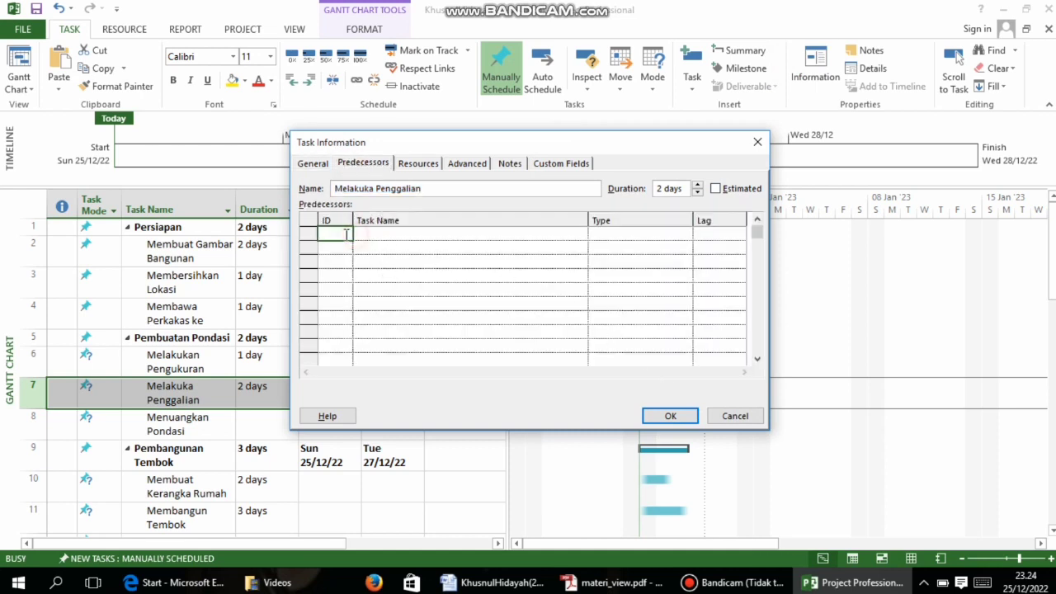
text(6)
click(528, 306)
click(668, 415)
Set task 7 as the predecessor of Menuangkan Pondasi
scroll(480, 375, down, 2)
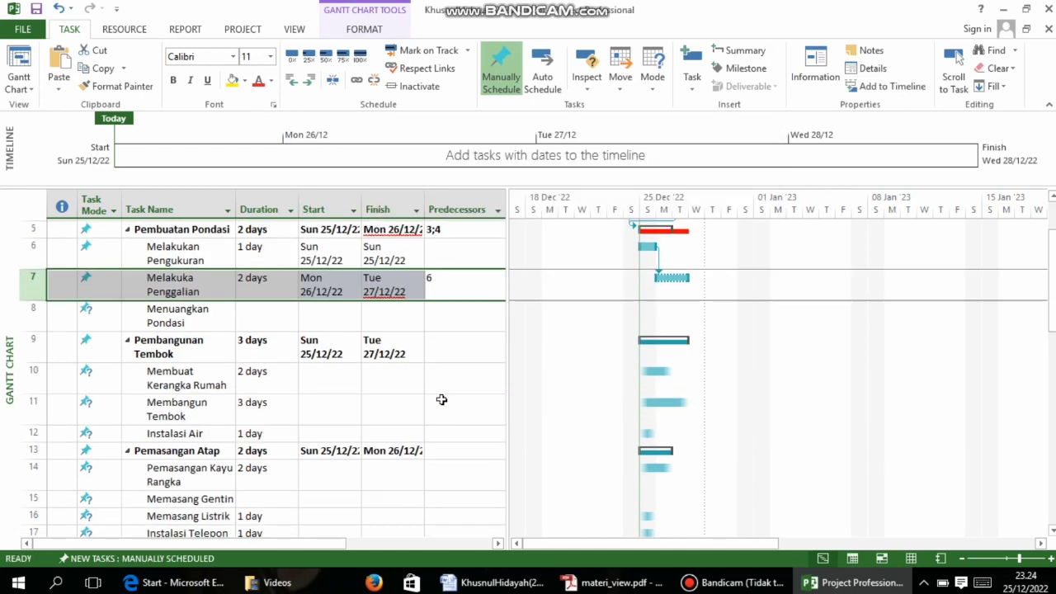
click(446, 266)
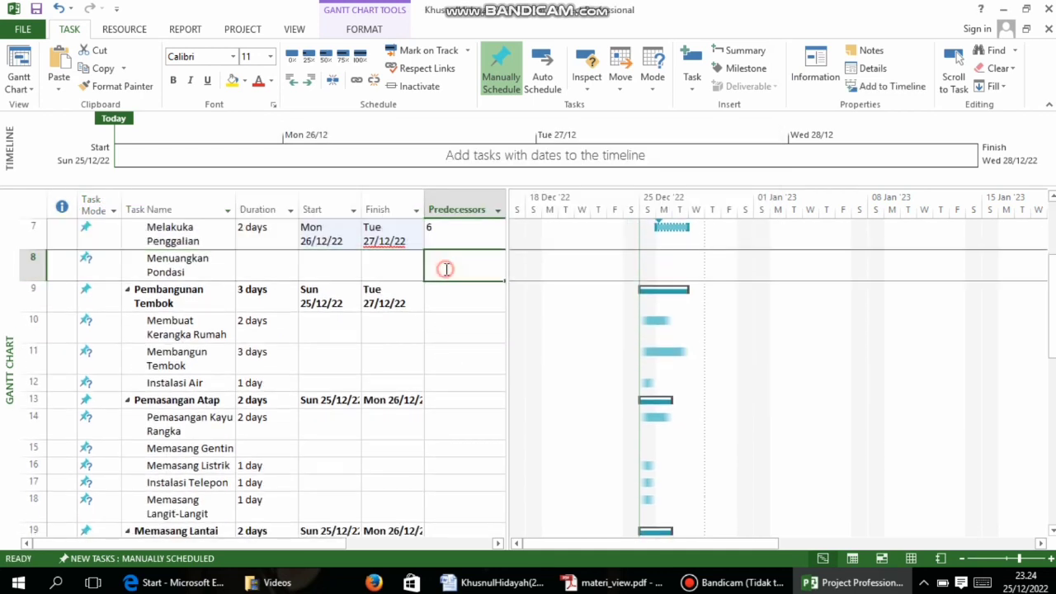
click(815, 71)
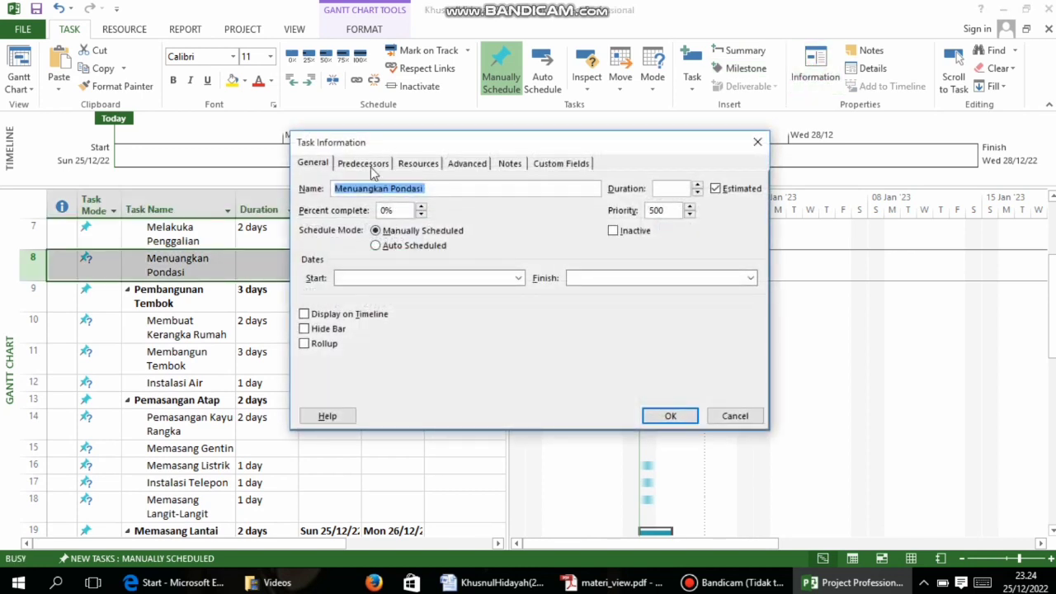
click(369, 164)
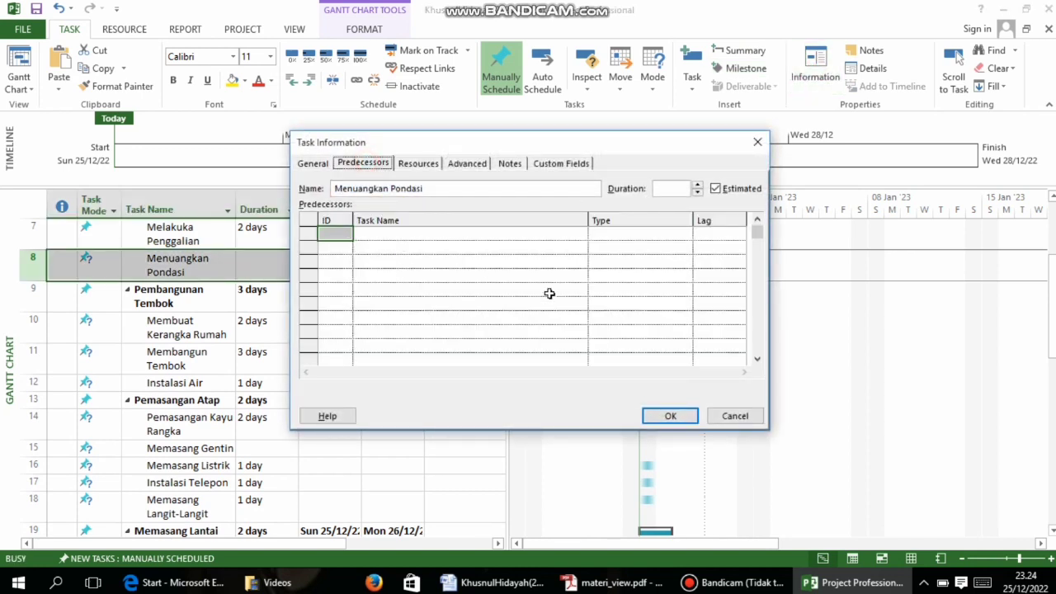
click(349, 234)
click(672, 416)
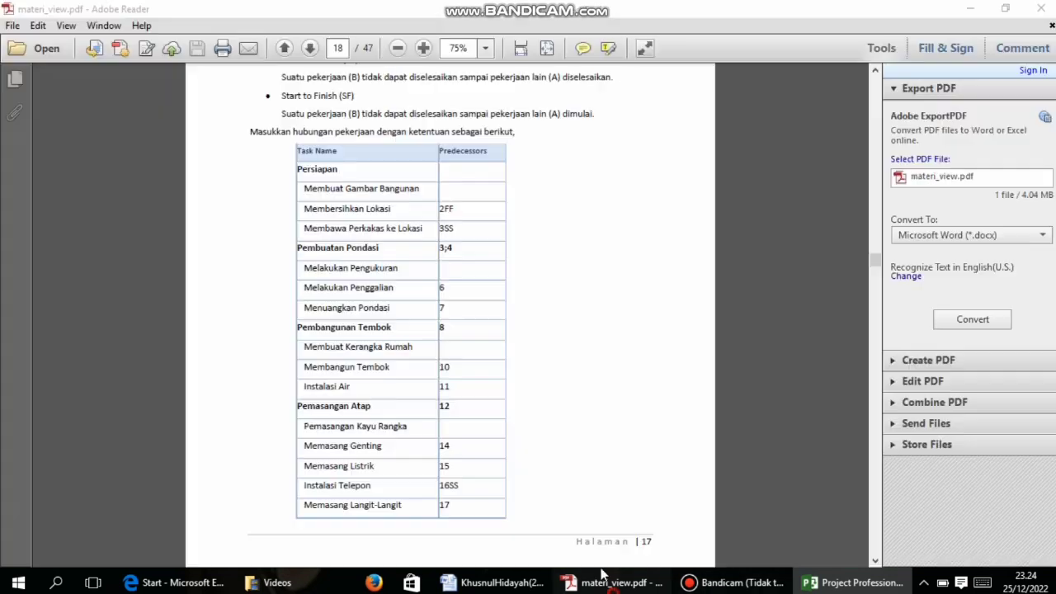
click(610, 582)
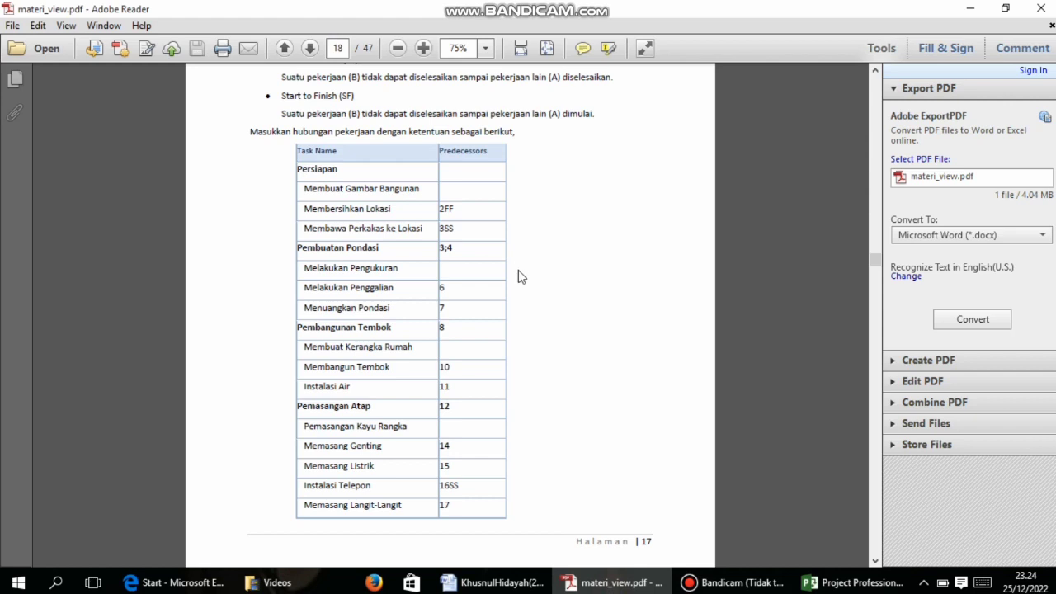
Enter predecessor 8 for Pembangunan Tembok
click(854, 583)
click(447, 310)
click(455, 303)
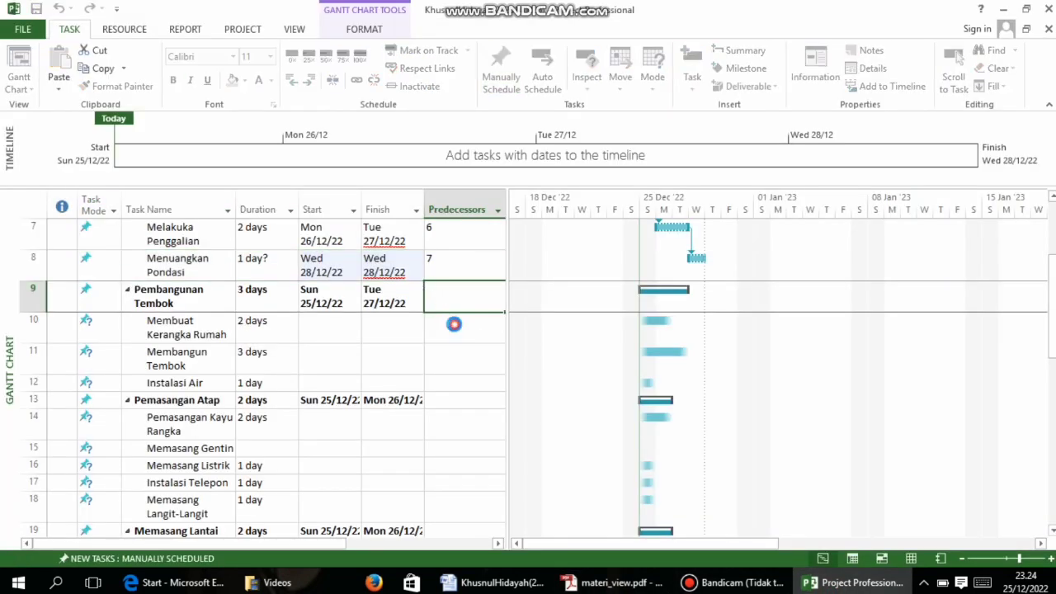
text(8)
key(Return)
Enter predecessors 10 and 11 for Instalasi Air and Pemasangan Atap, then Pemasangan Kayu Rangka's
click(611, 583)
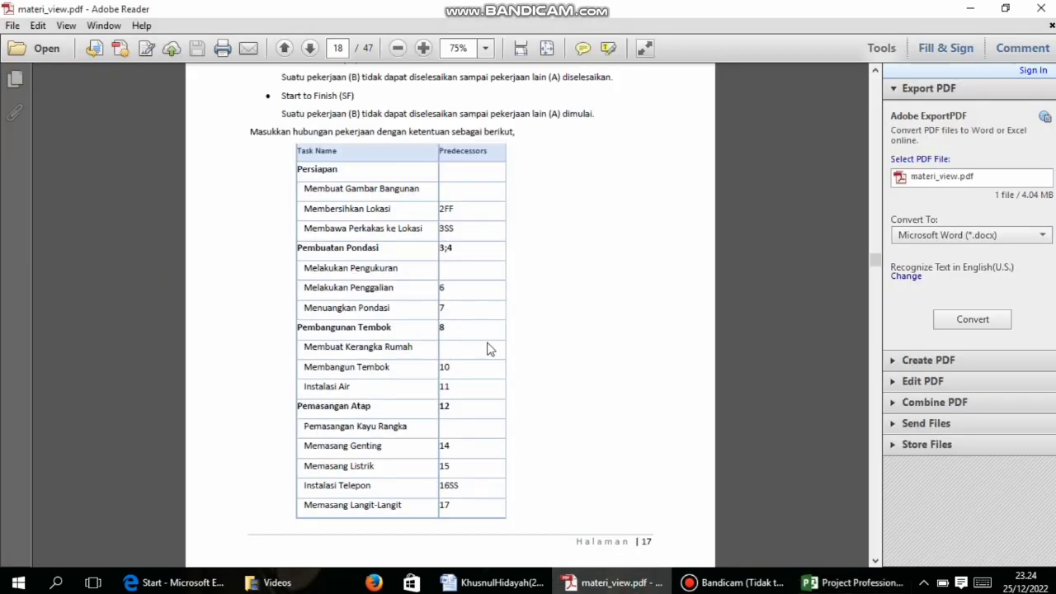
click(854, 582)
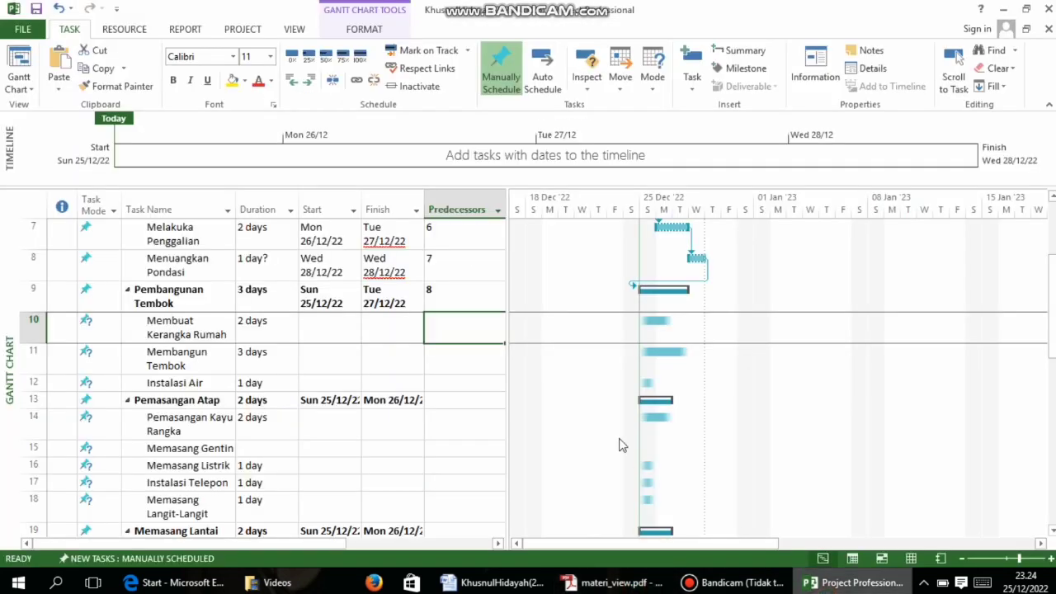
click(458, 384)
text(10)
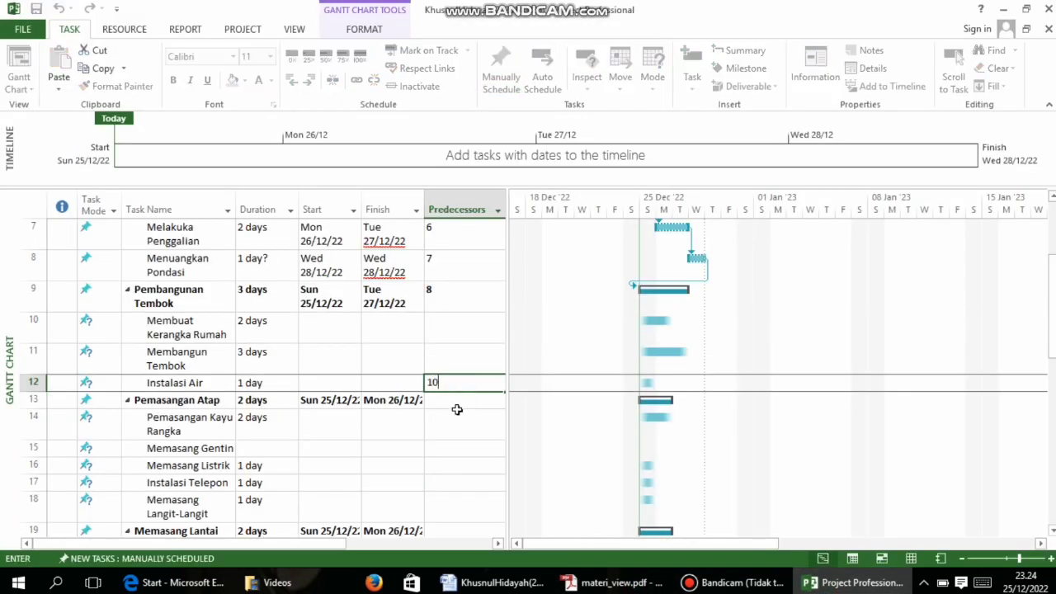
click(457, 408)
text(11)
click(446, 418)
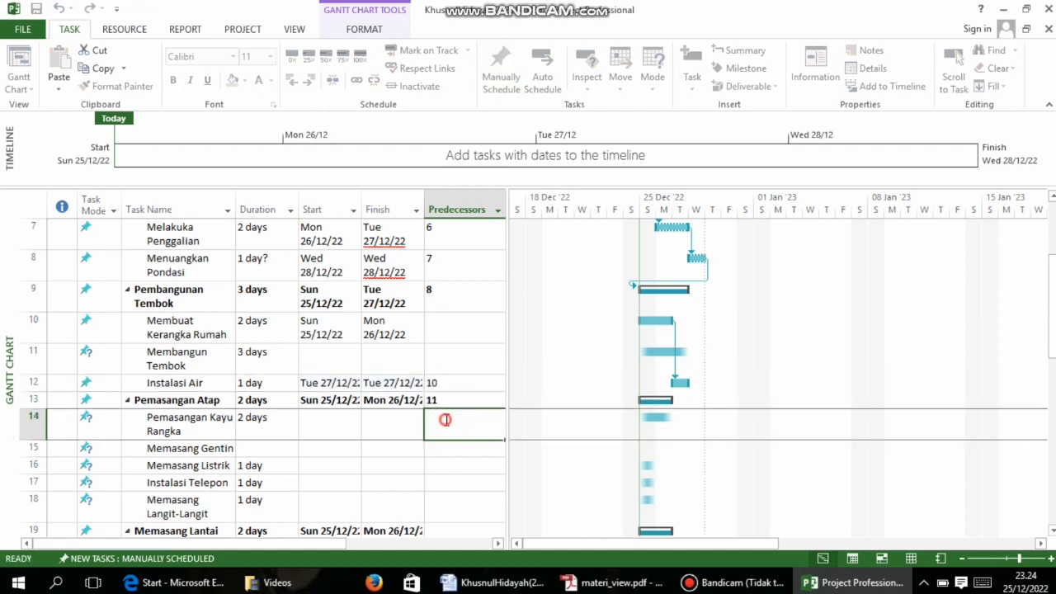
text(13)
click(580, 493)
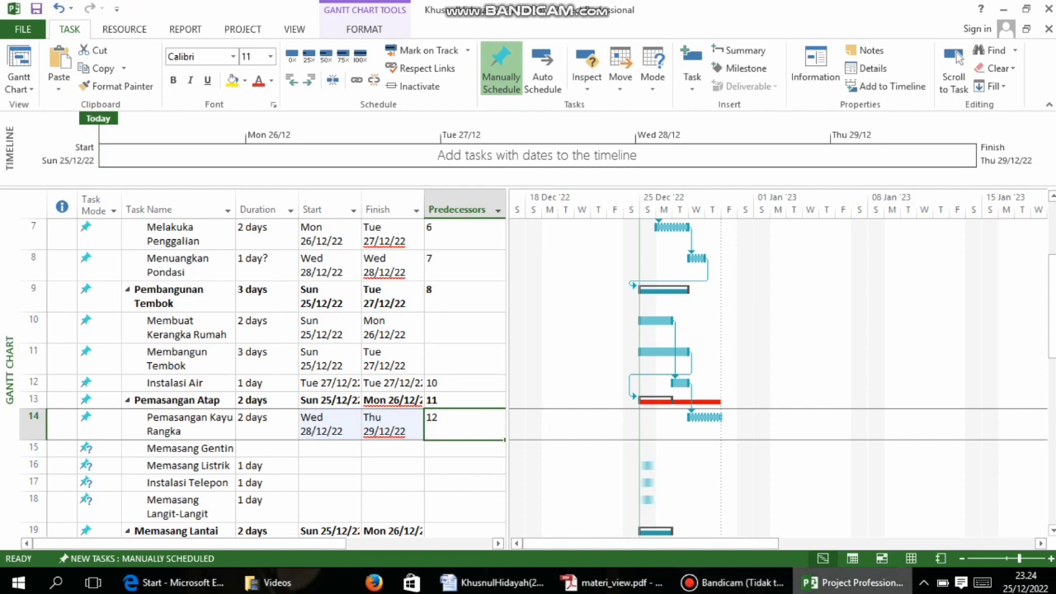
Enter predecessor 14 for Memasang Listrik and 15 for Instalasi Telepon, then begin 16 for Memasang Langit-Langit
click(615, 582)
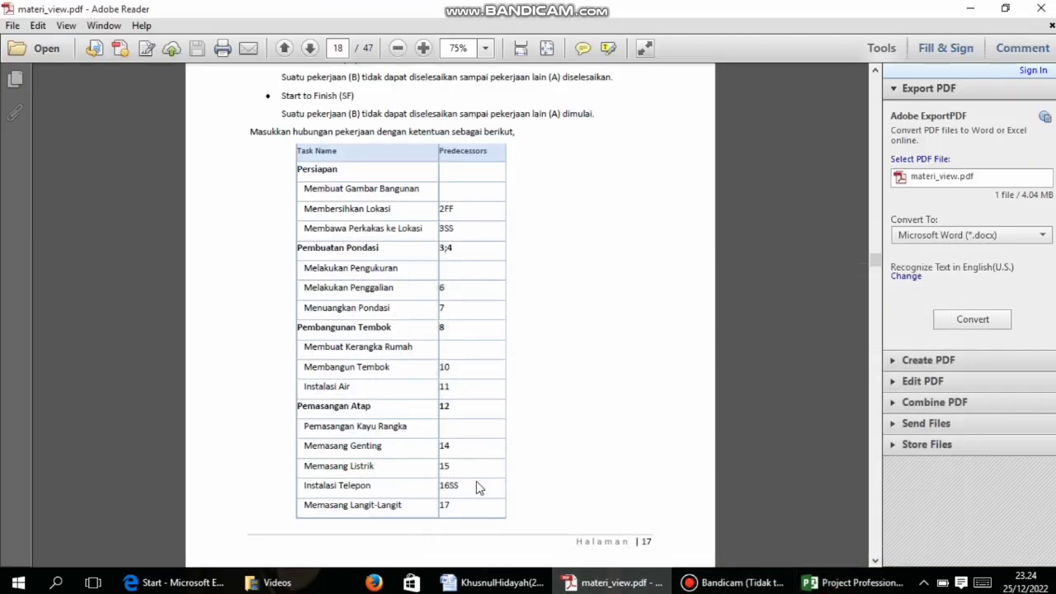
click(852, 582)
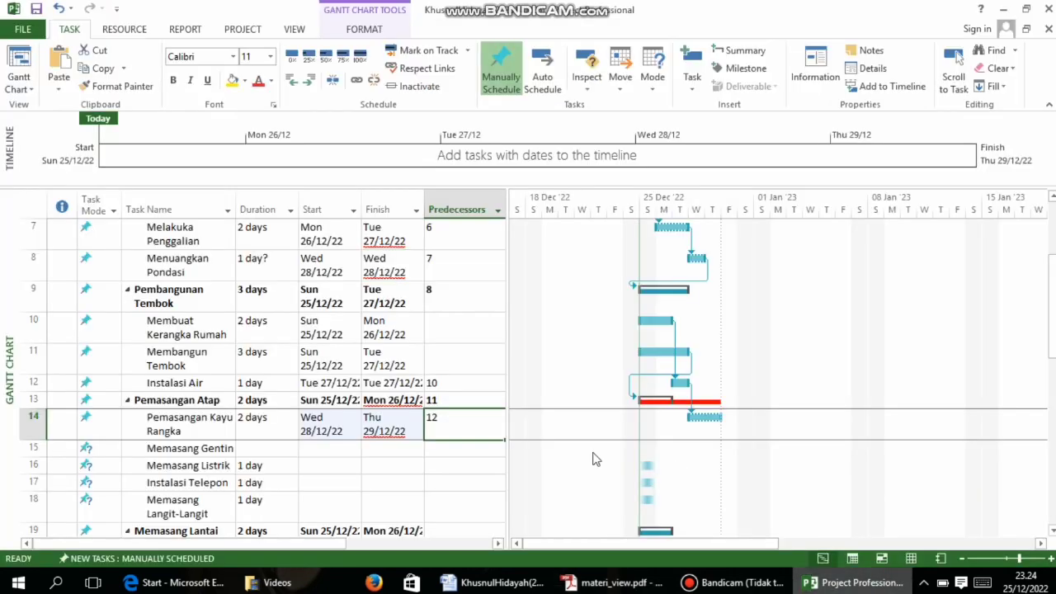
scroll(448, 313, down, 2)
click(450, 293)
text(1)
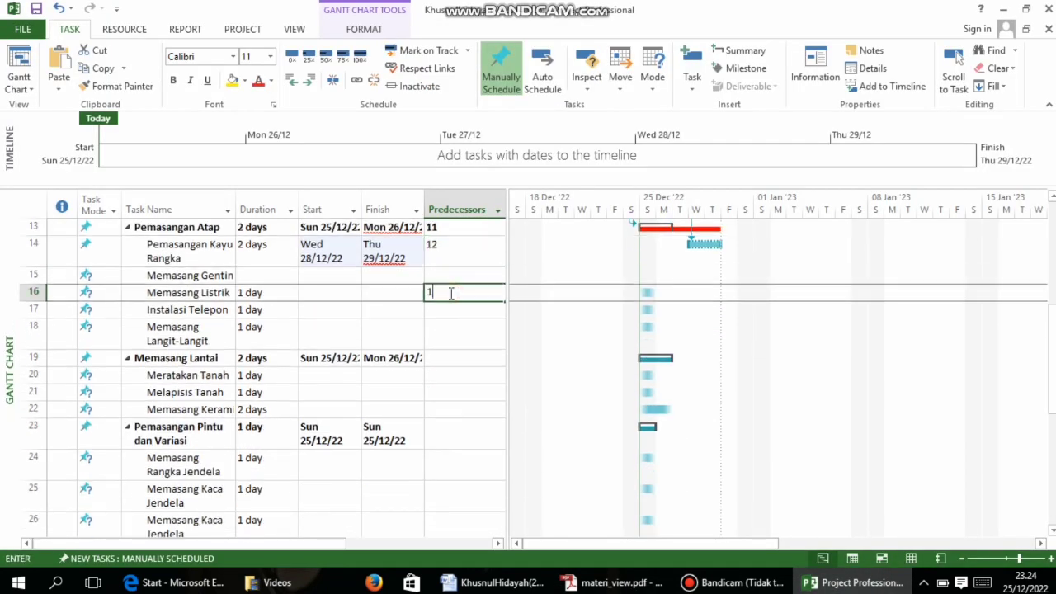
text(4)
key(Return)
text(15)
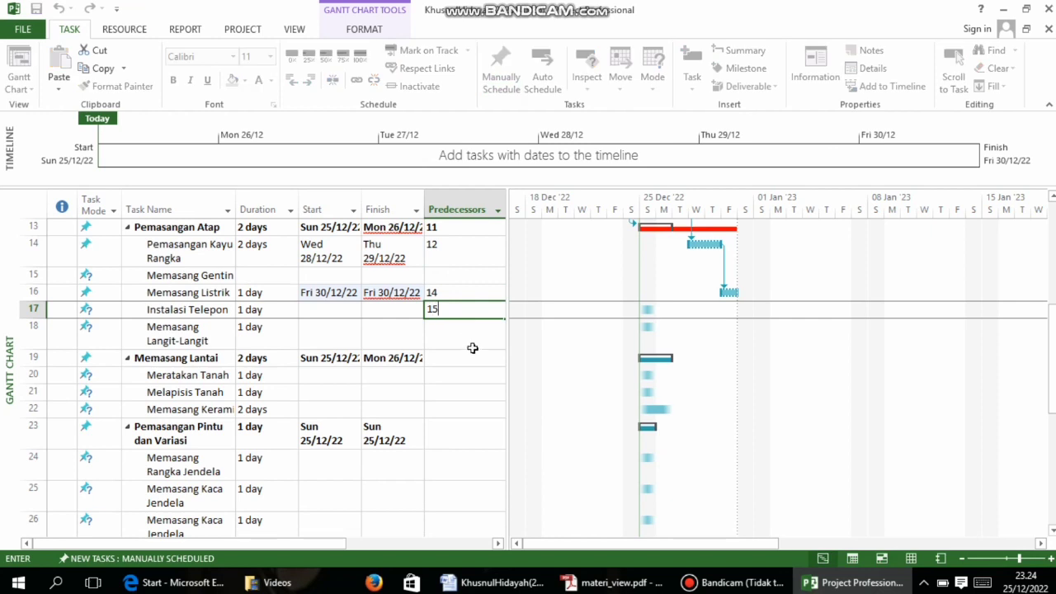
key(Return)
click(612, 582)
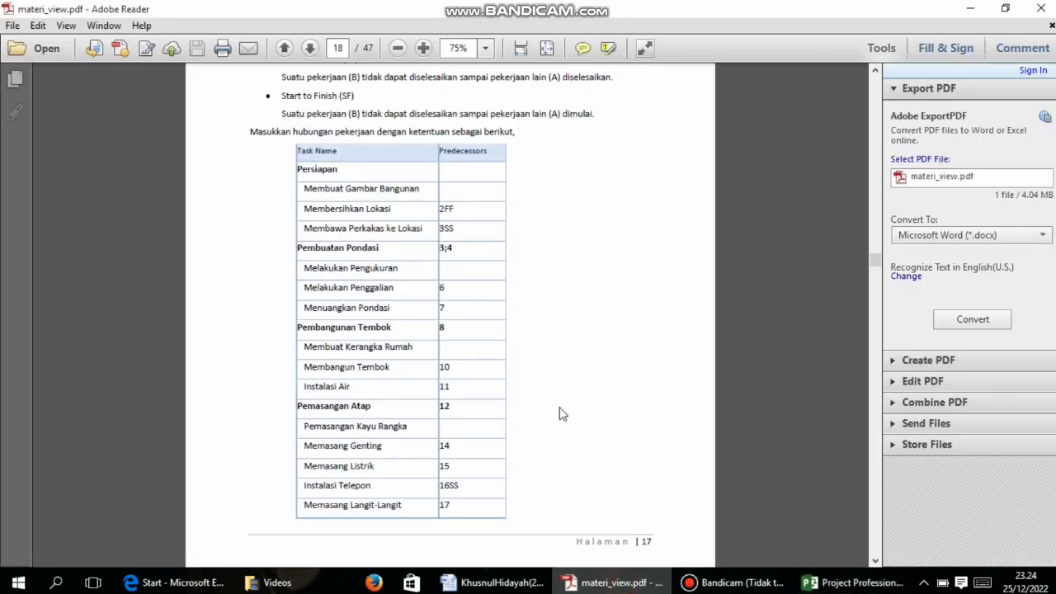
click(850, 582)
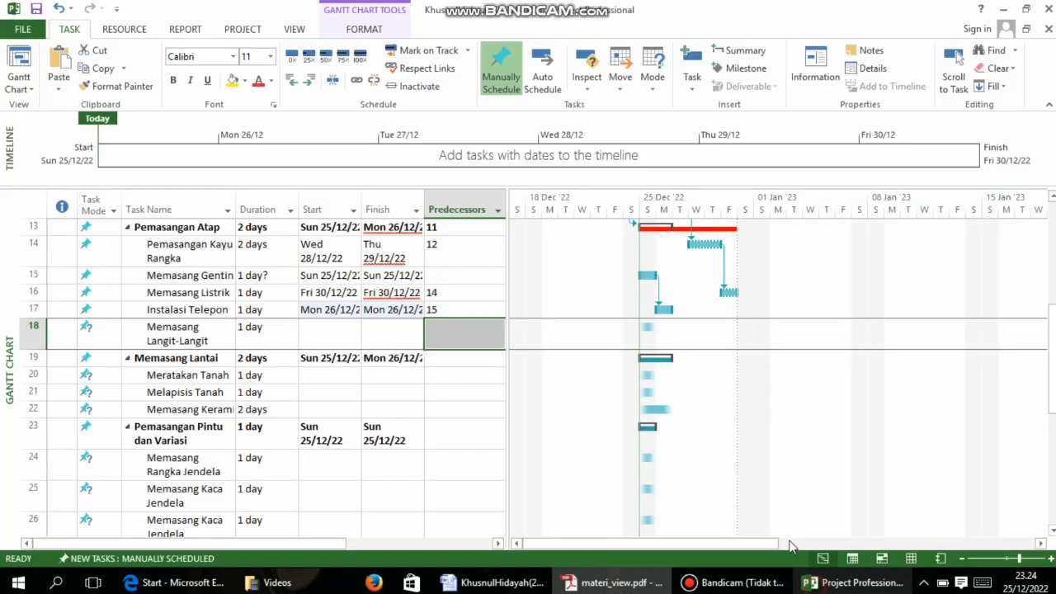
text(16SS)
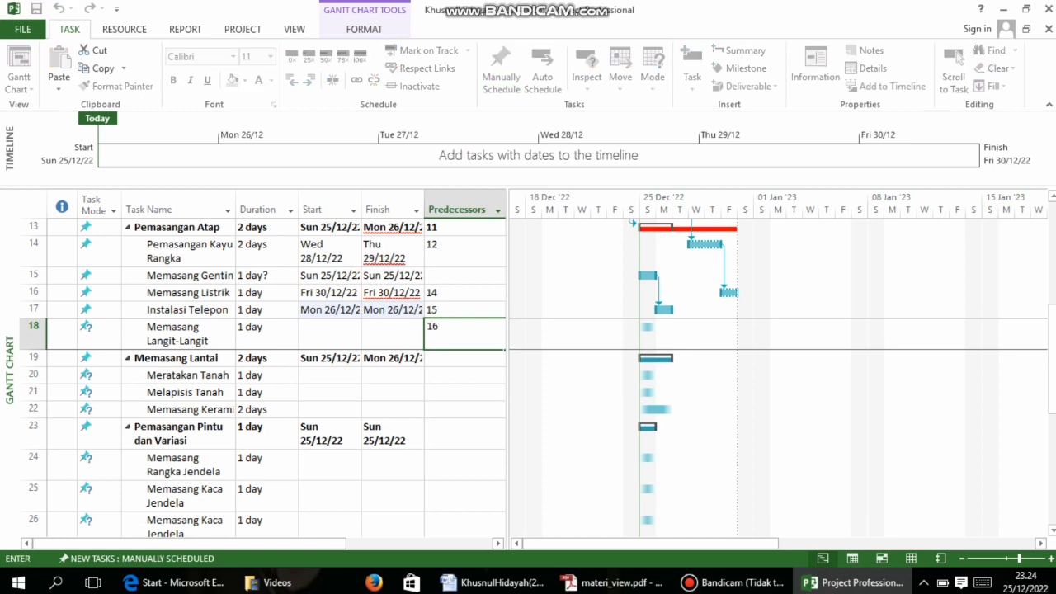
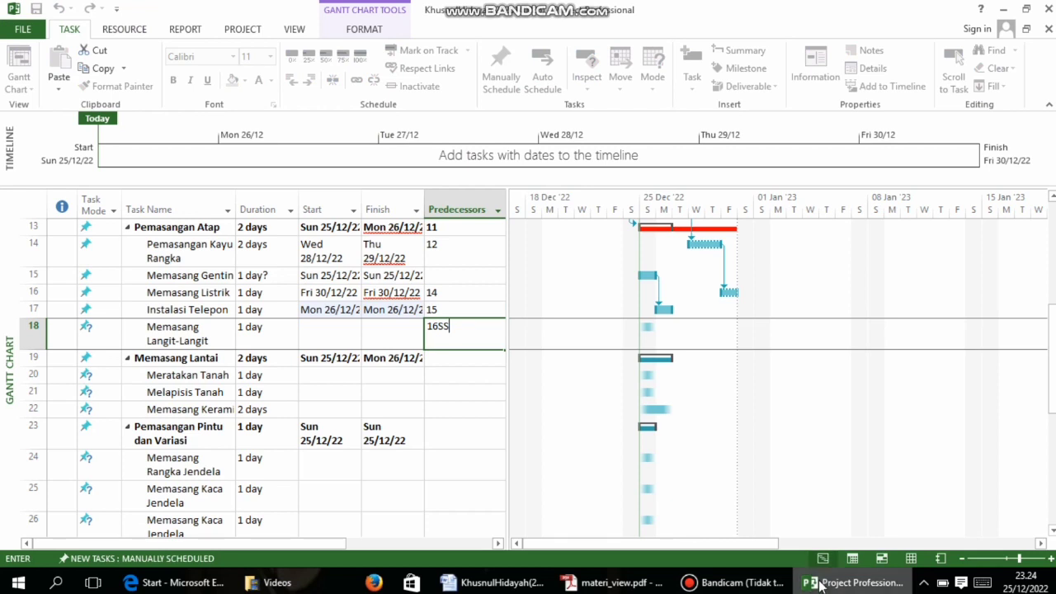
Enter predecessor 17 for Memasang Lantai and 17 for Memasang Langit-Langit, per the PDF
click(612, 583)
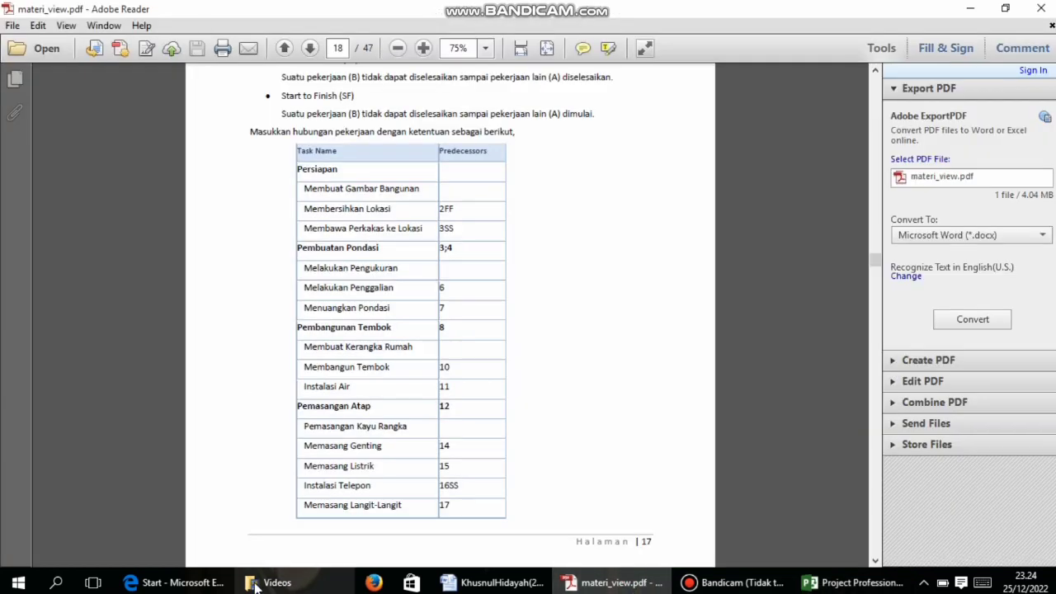
scroll(408, 445, down, 3)
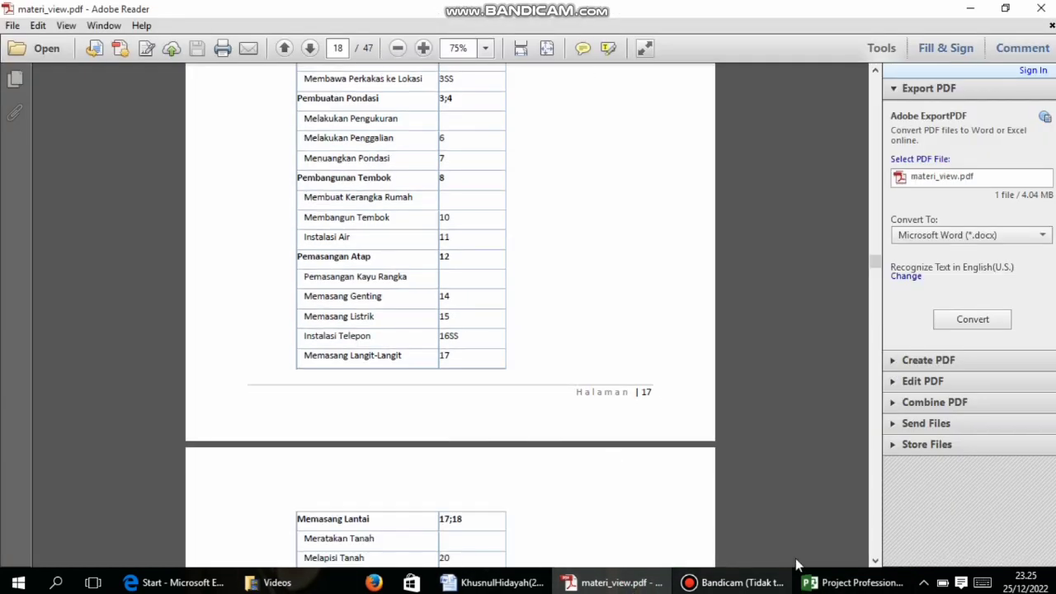
click(853, 583)
click(441, 360)
text(17)
click(455, 377)
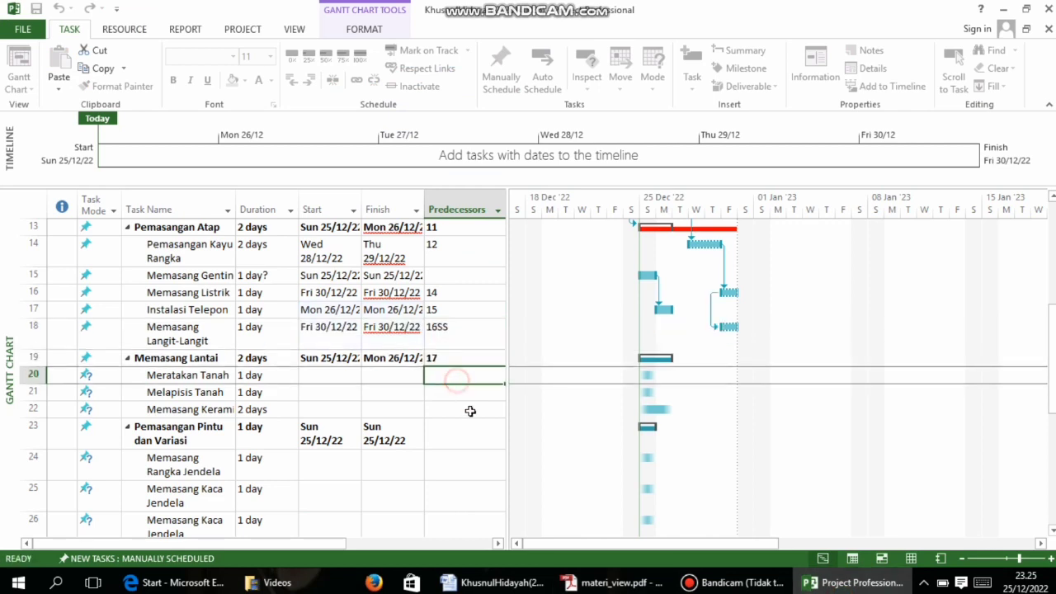
click(611, 583)
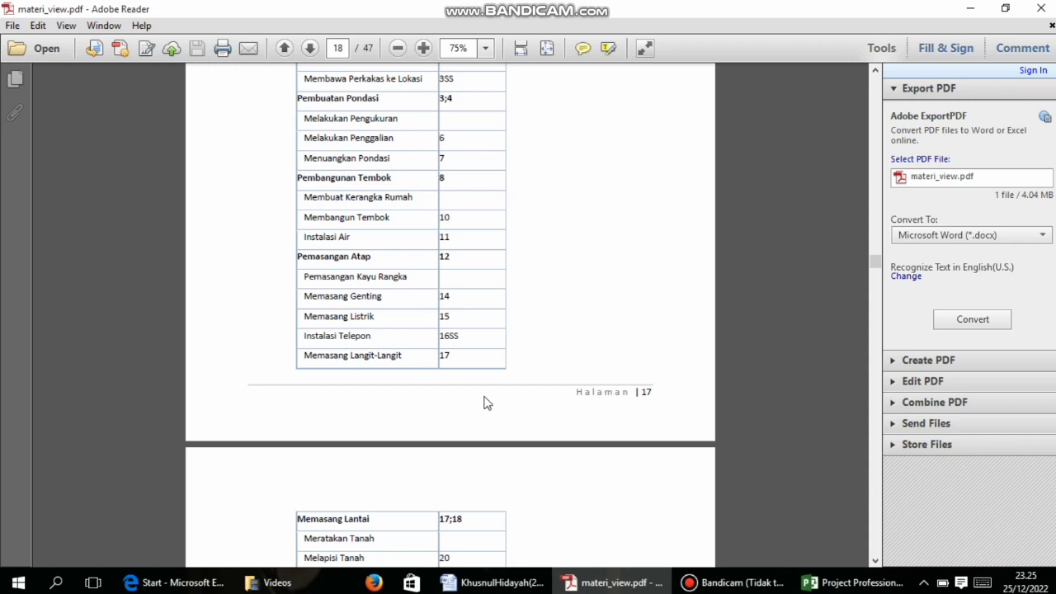
click(854, 582)
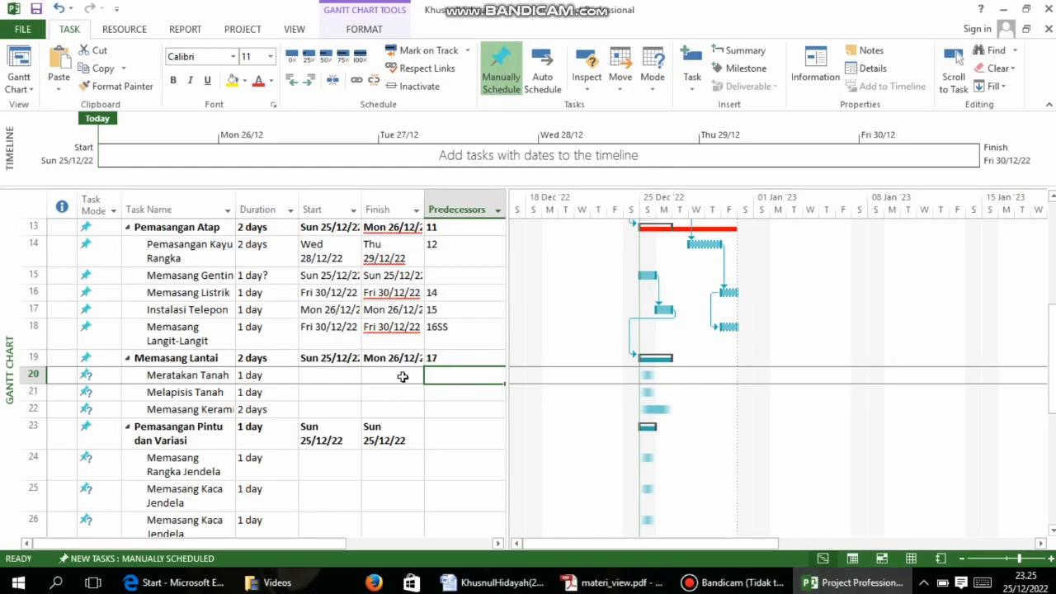
click(438, 333)
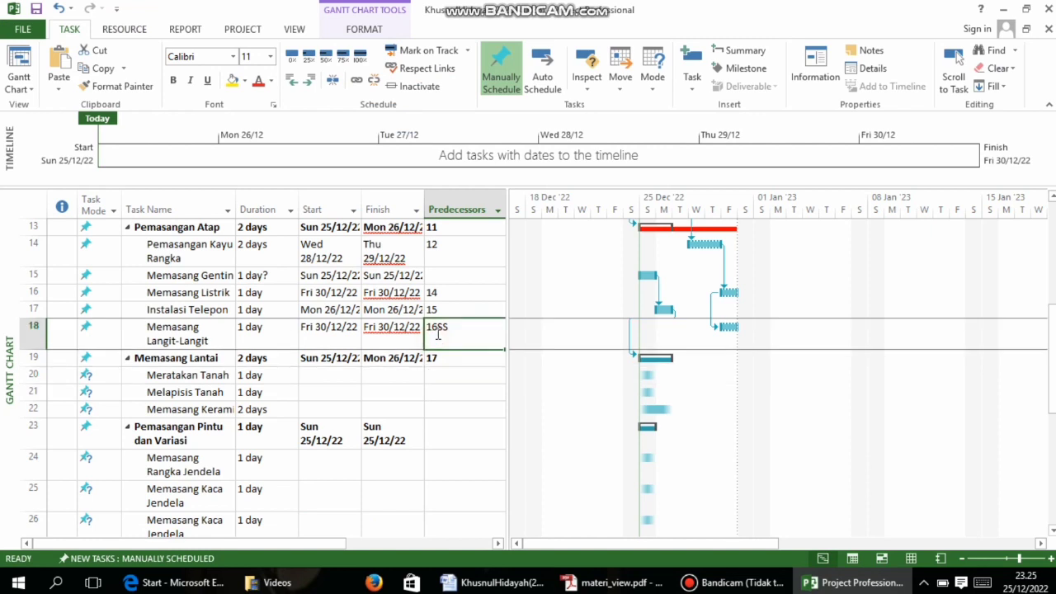
text(17)
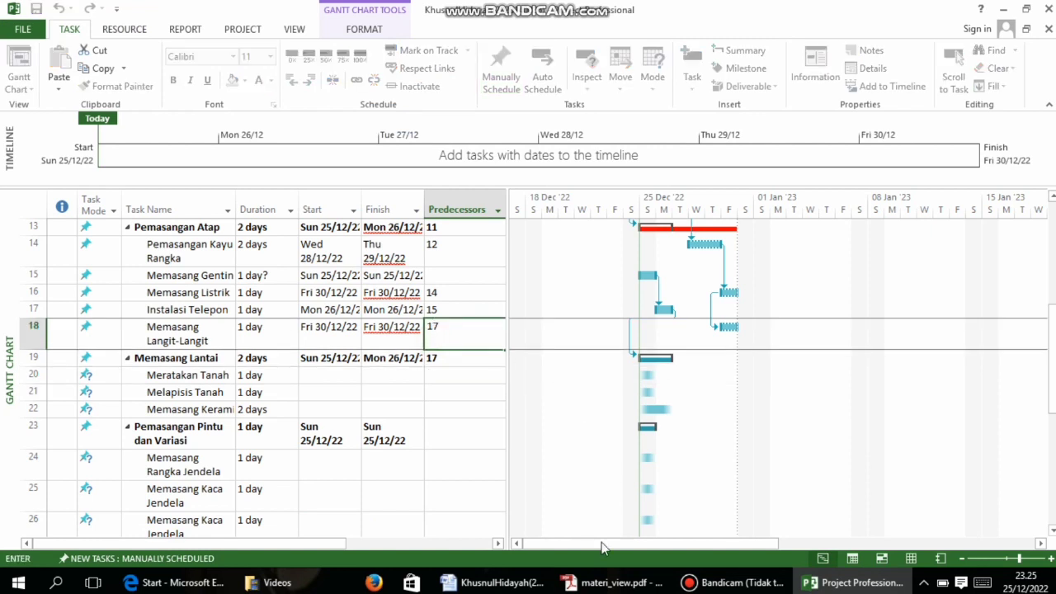
Enter predecessor 16SS for Instalasi Telepon and 15 for Memasang Listrik
click(615, 582)
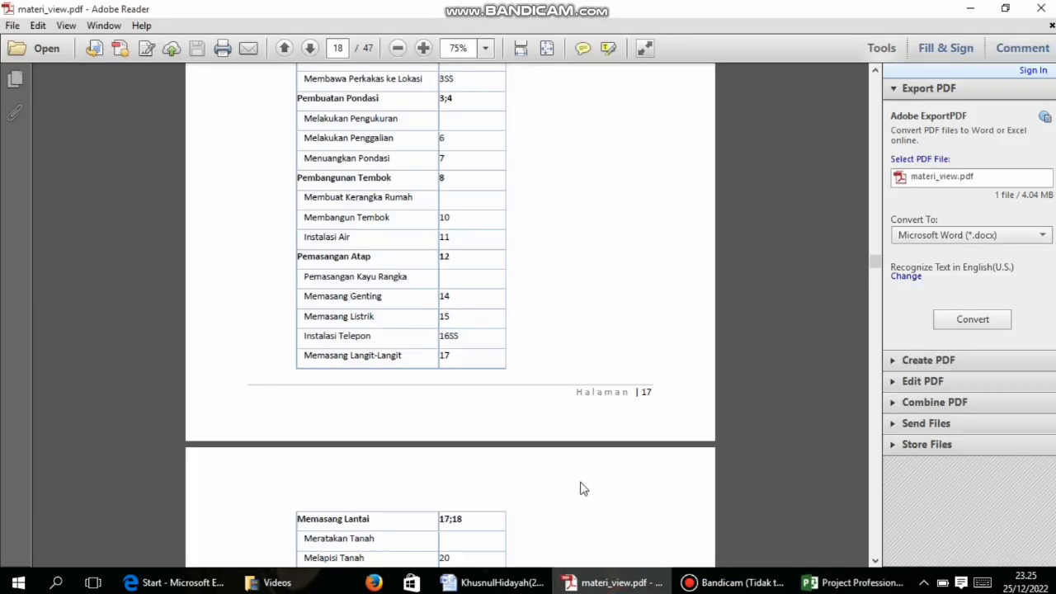
mouse_move(718, 584)
click(808, 583)
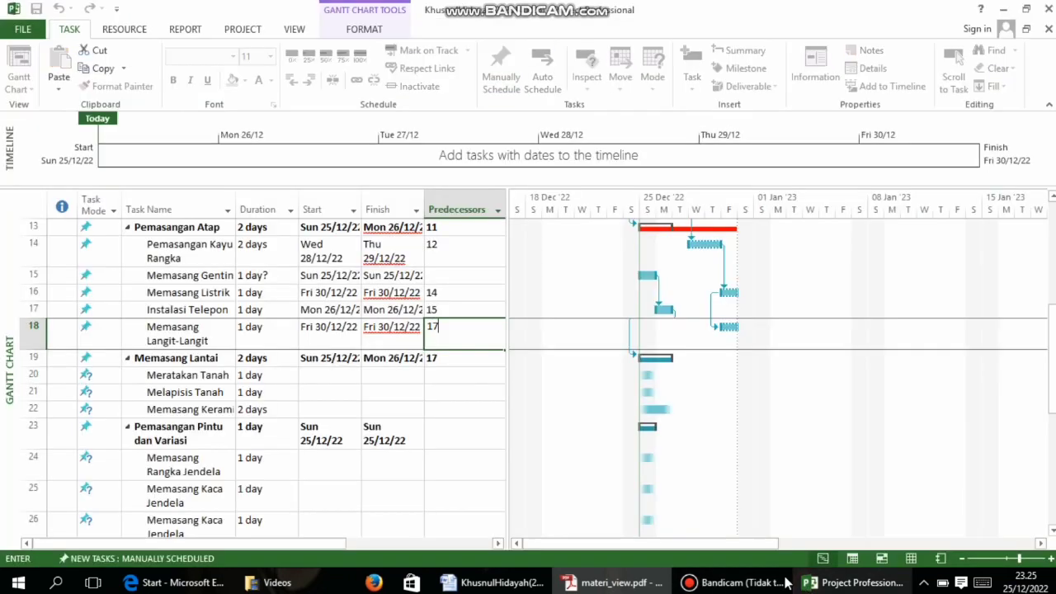
click(457, 312)
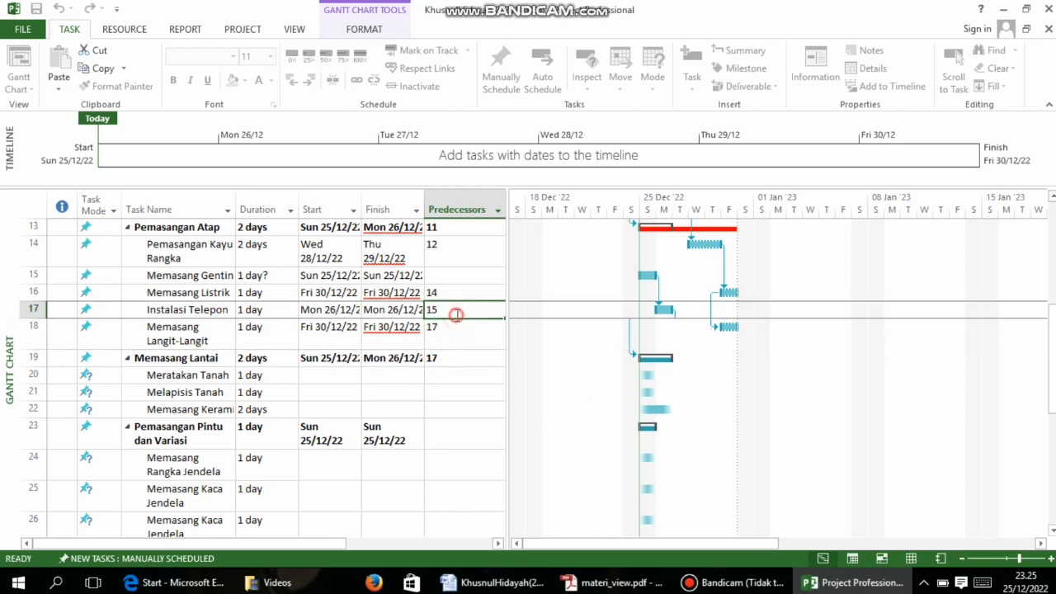
text(16)
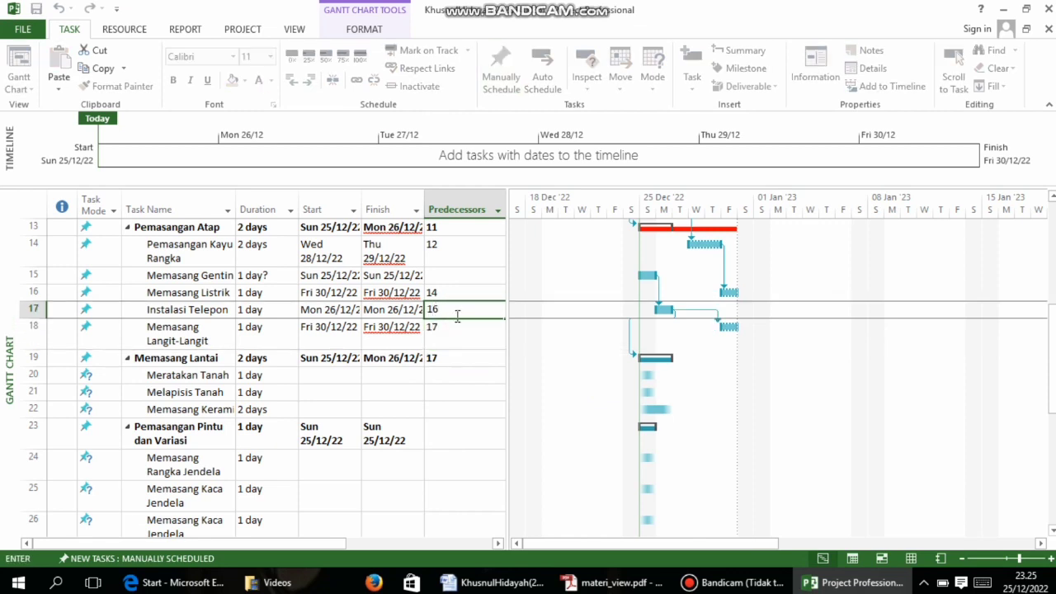
text(SS)
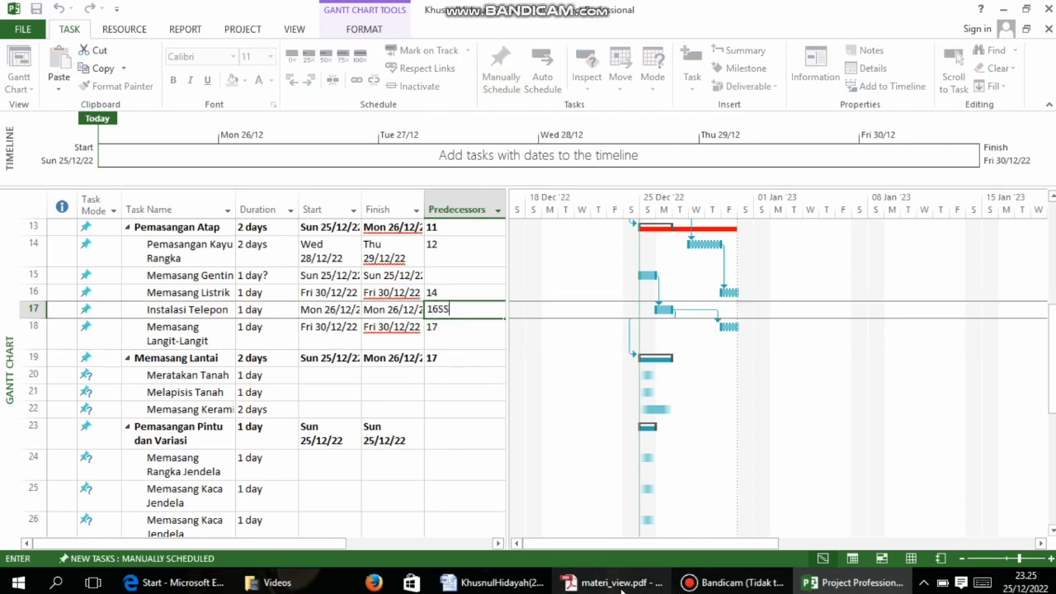
click(617, 582)
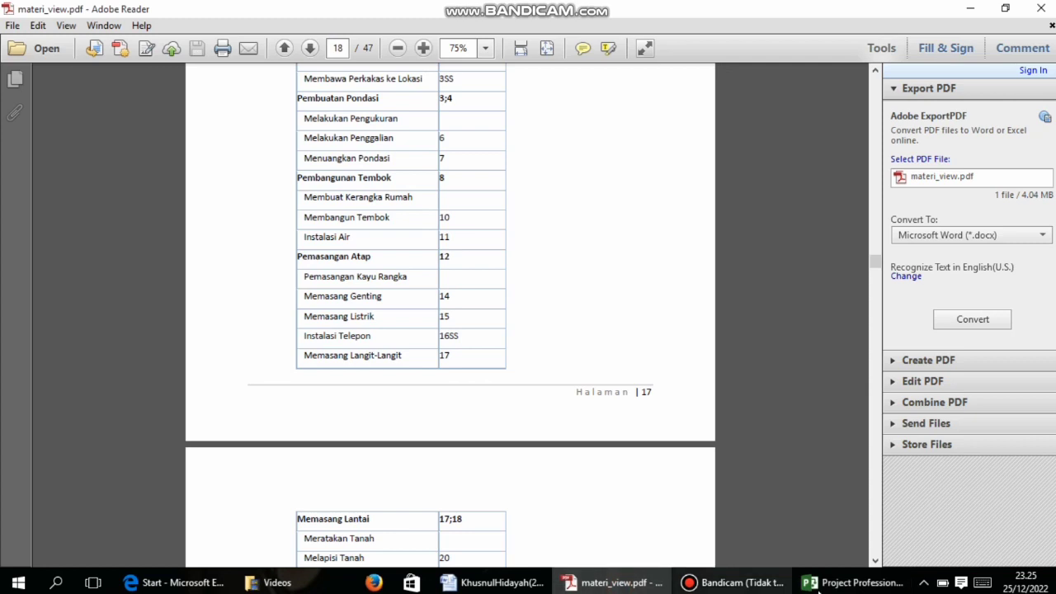
click(854, 583)
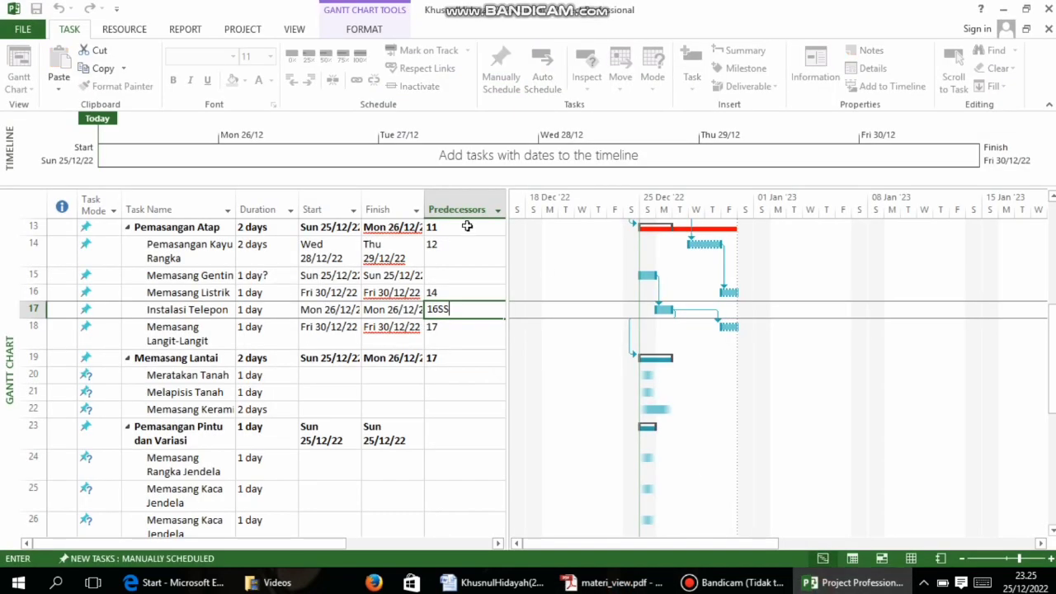
click(442, 288)
text(15)
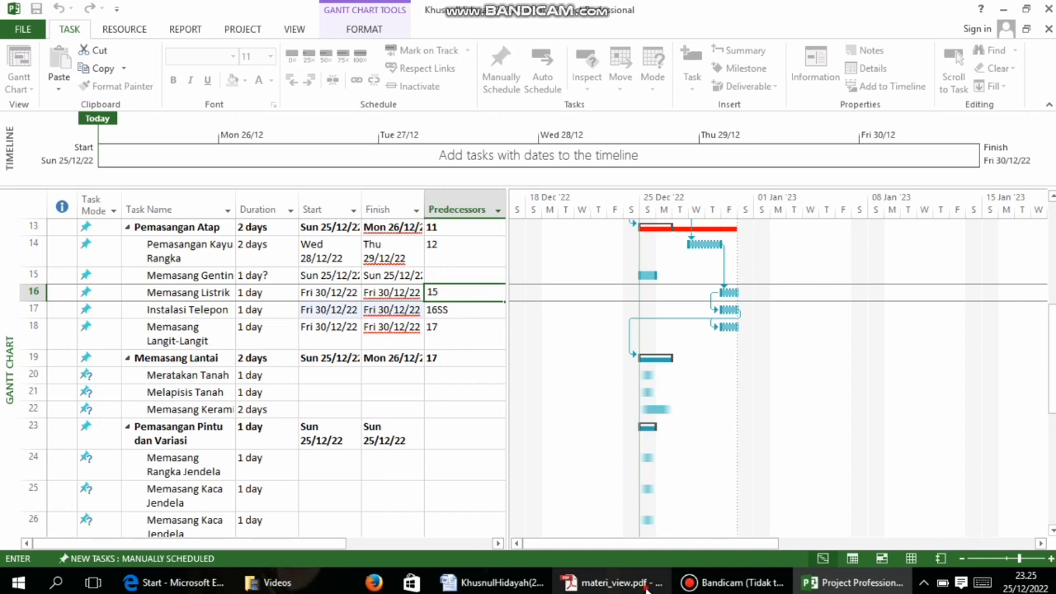
Give Memasang Genting predecessor 14, then start editing Pemasangan Atap's predecessor
click(647, 585)
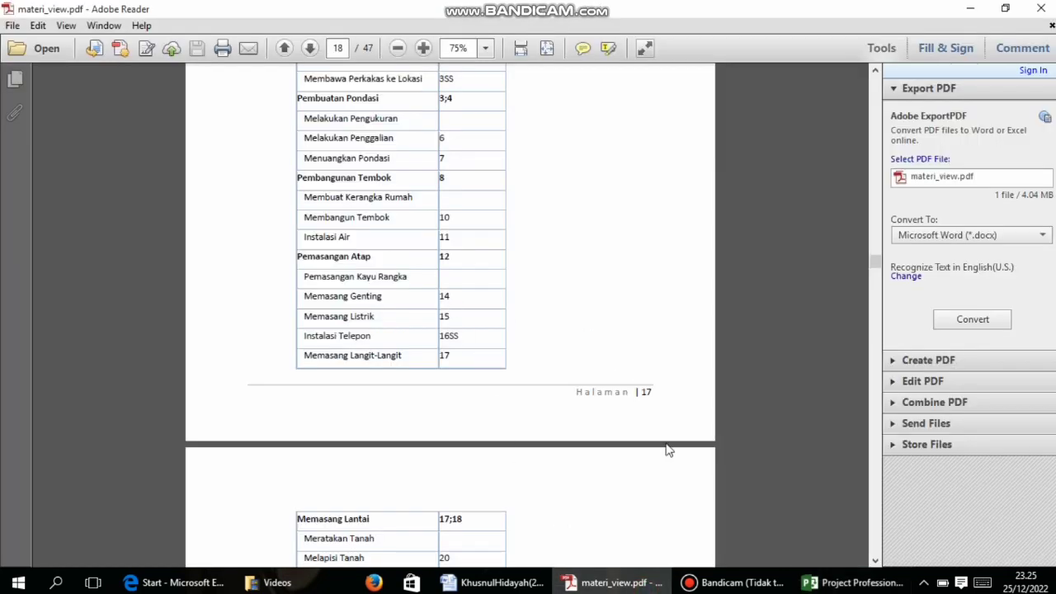
click(853, 583)
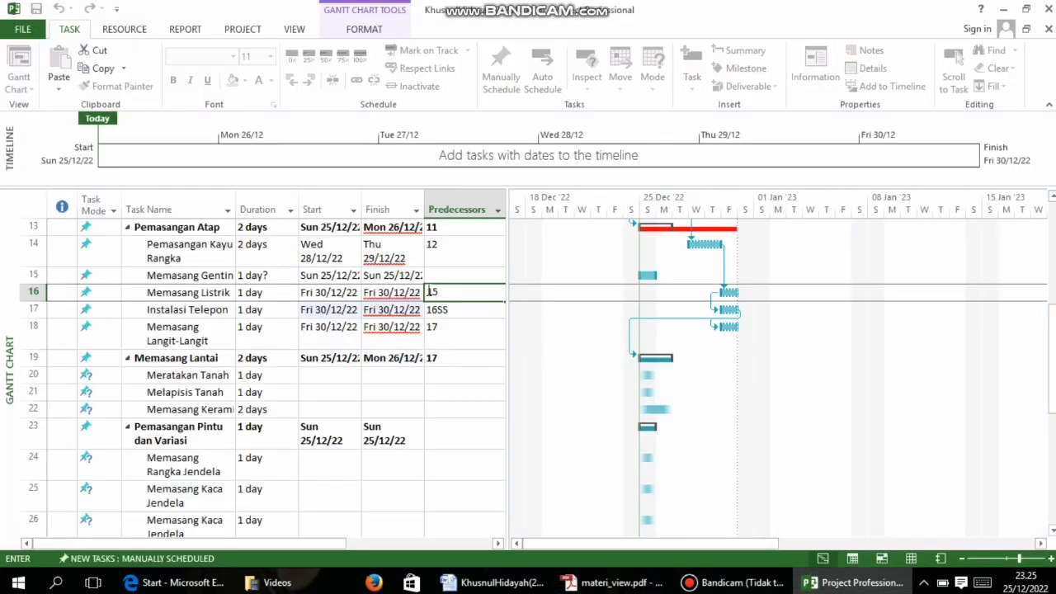
click(434, 275)
text(14)
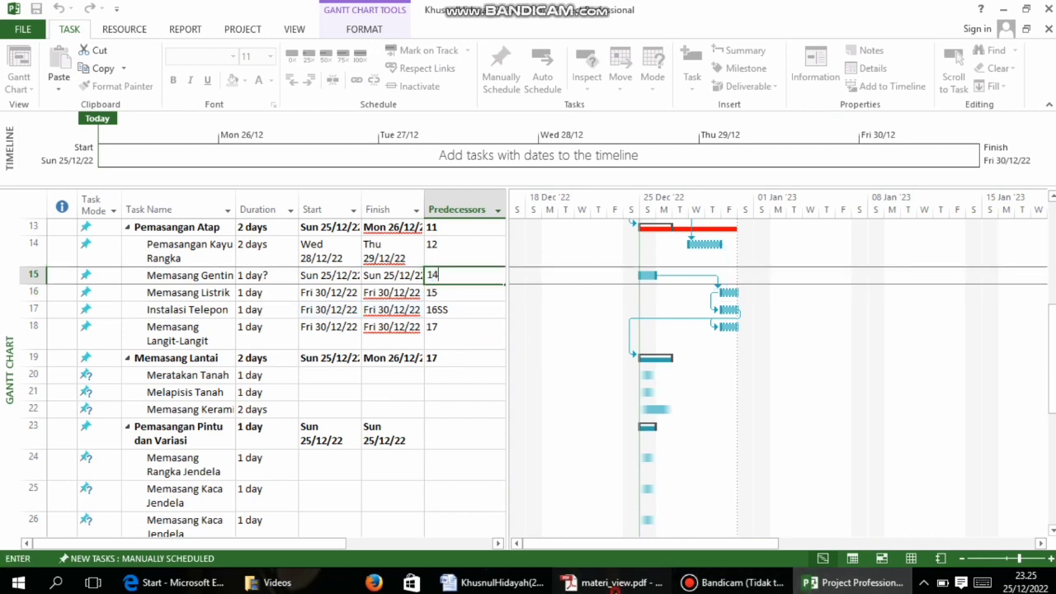
click(615, 582)
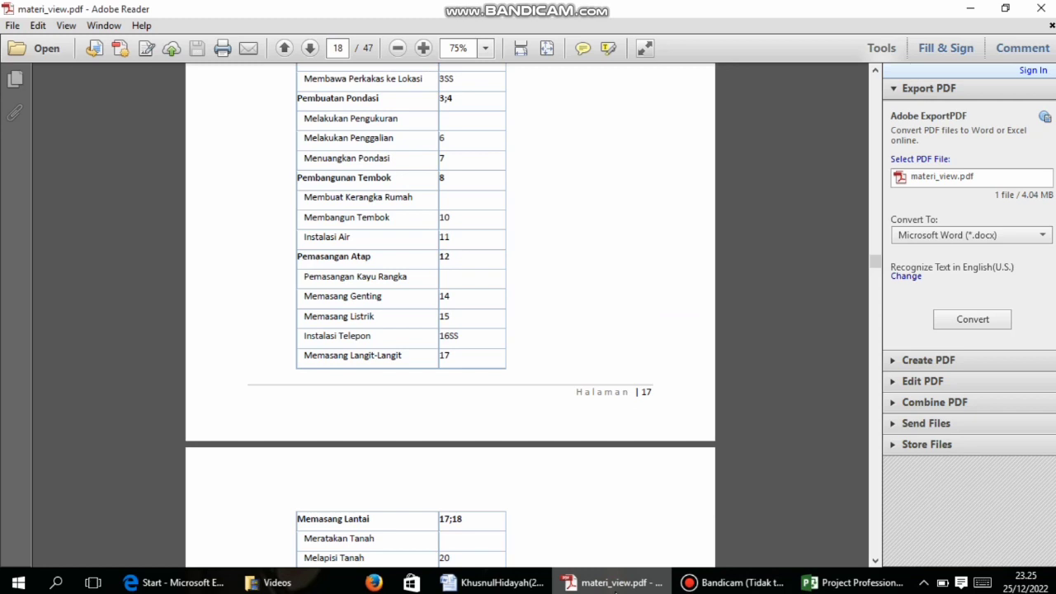
click(854, 583)
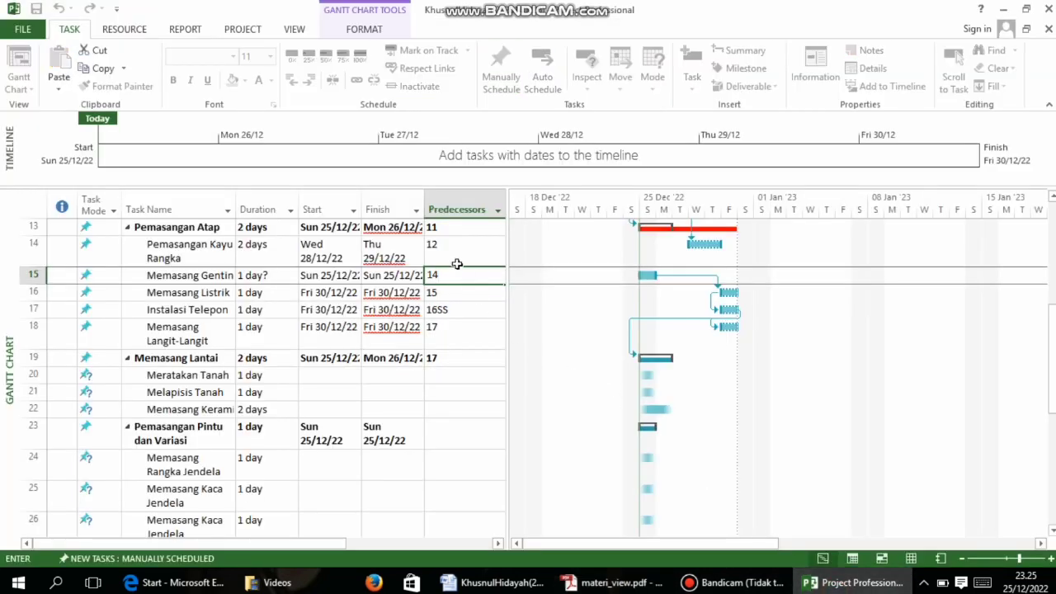
scroll(457, 266, up, 1)
click(454, 309)
text(1)
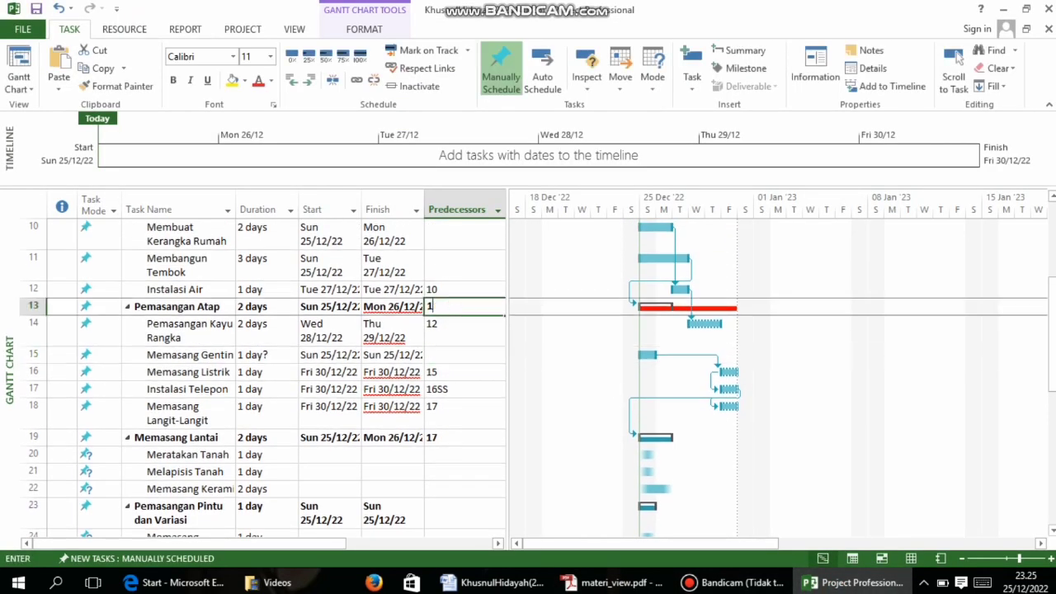
text(2)
key(Return)
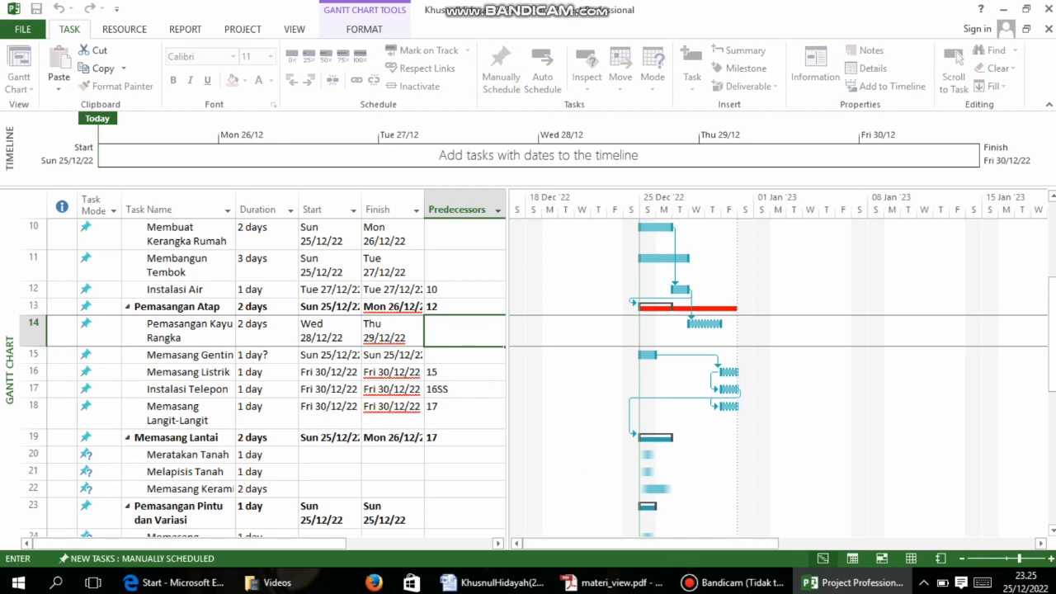
click(614, 582)
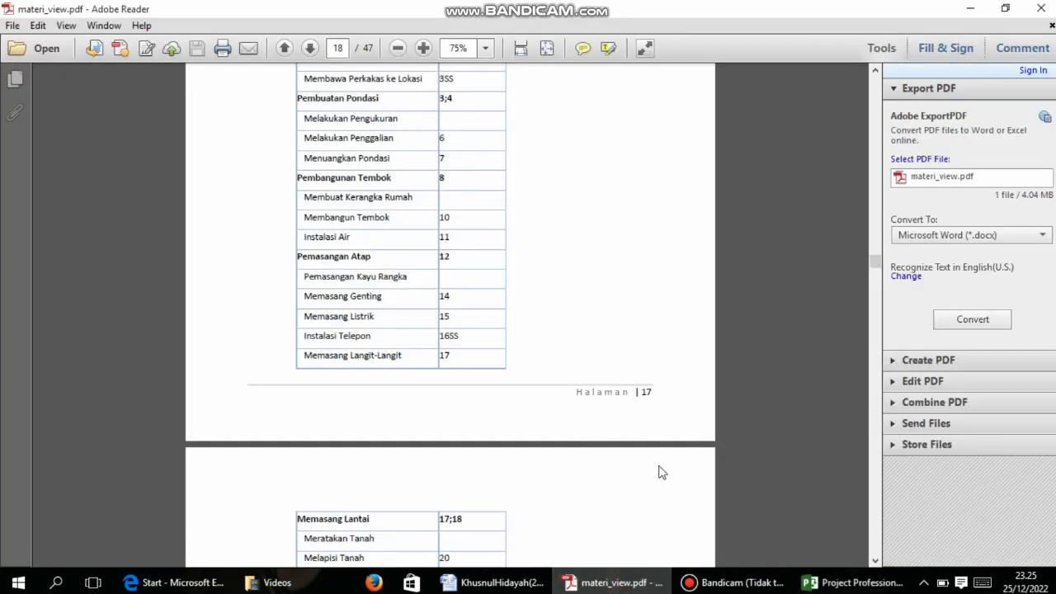
click(854, 583)
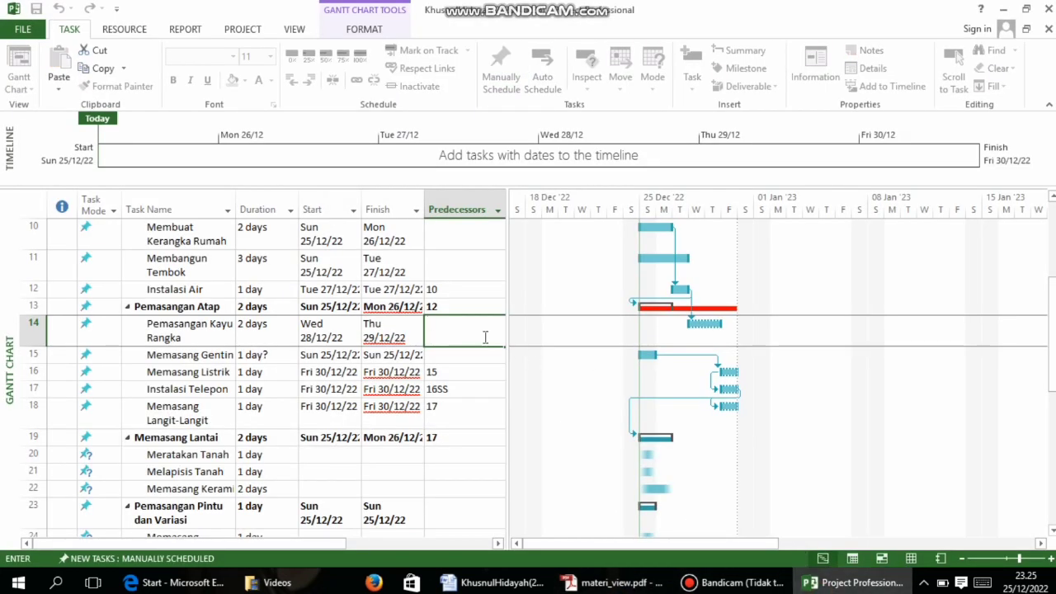
click(434, 291)
text(11)
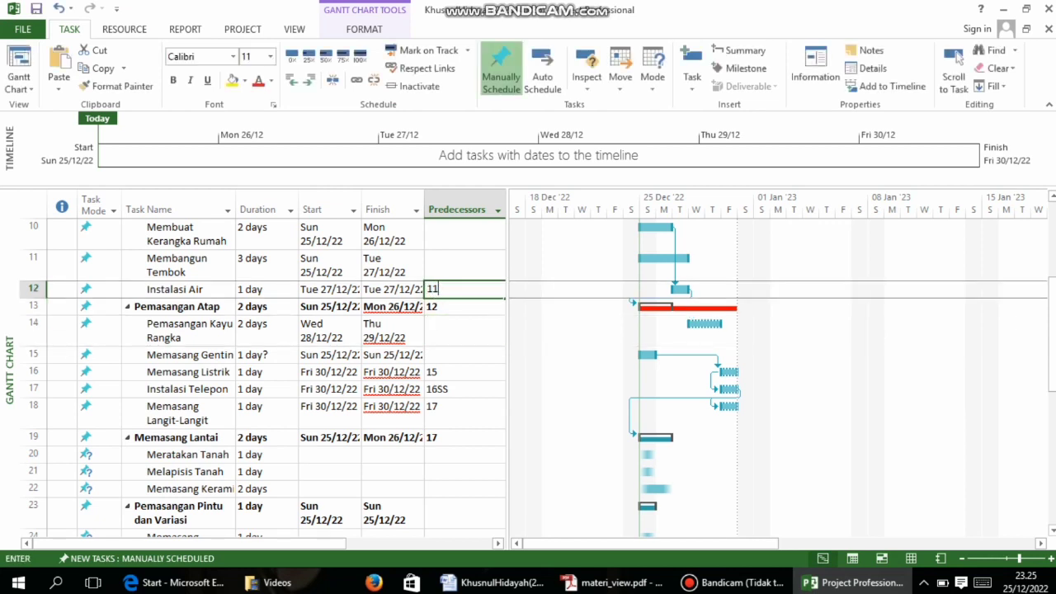
double_click(434, 276)
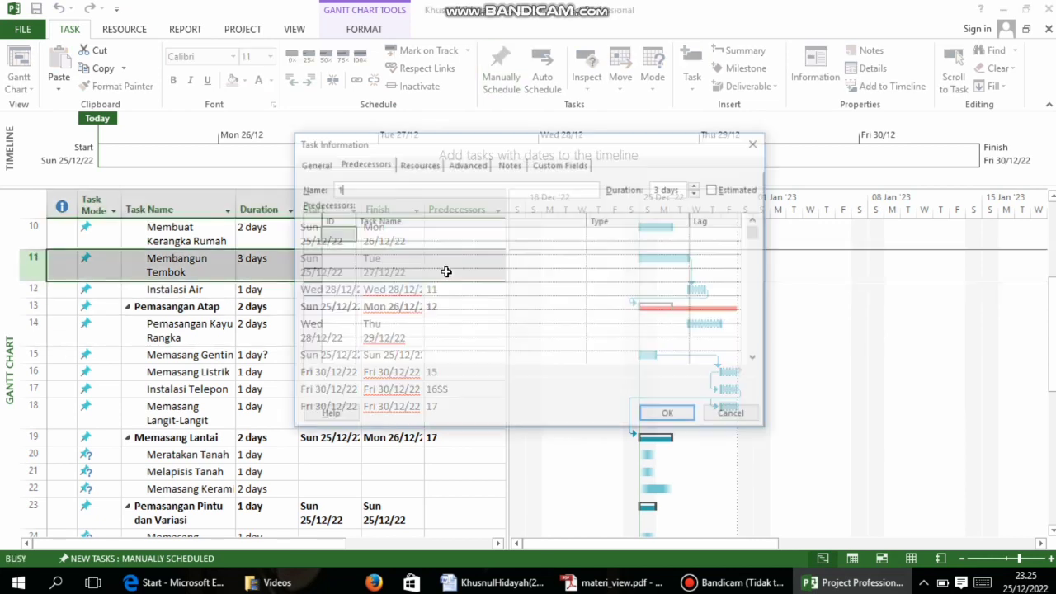
click(757, 141)
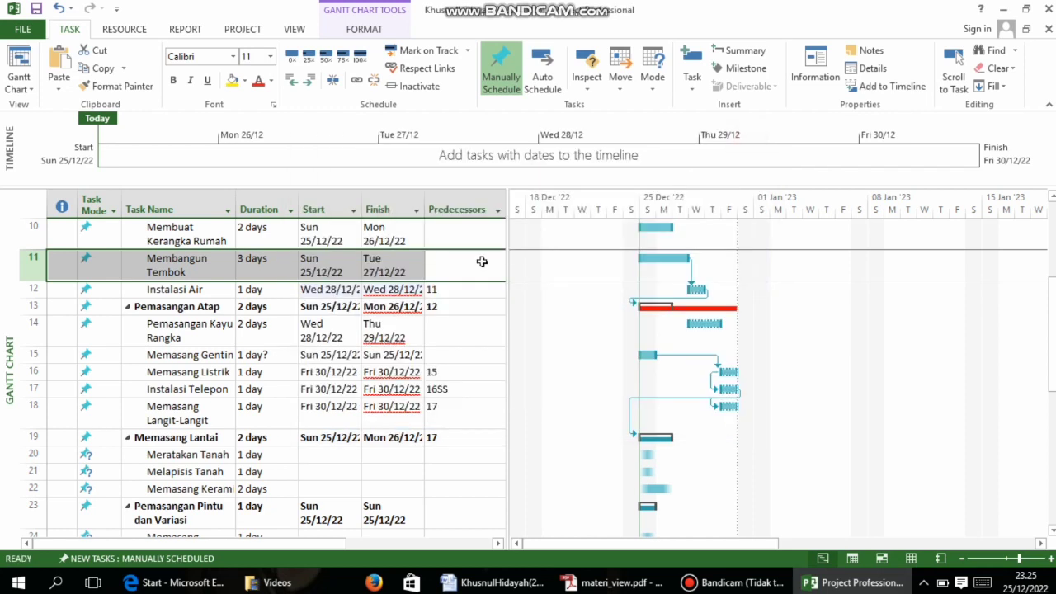
click(443, 264)
text(10)
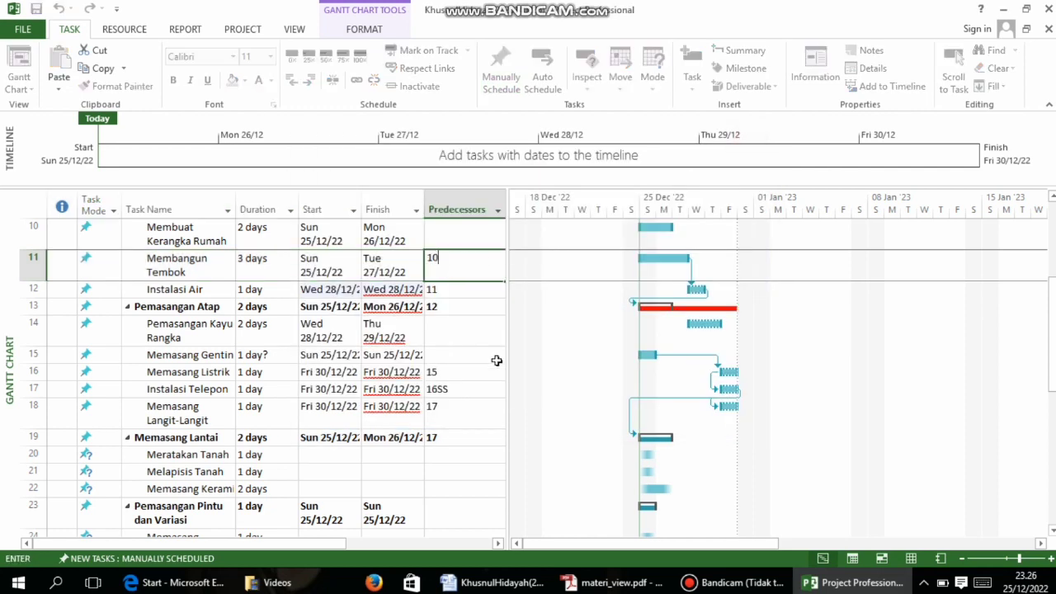
click(493, 356)
scroll(449, 290, down, 2)
scroll(467, 336, down, 1)
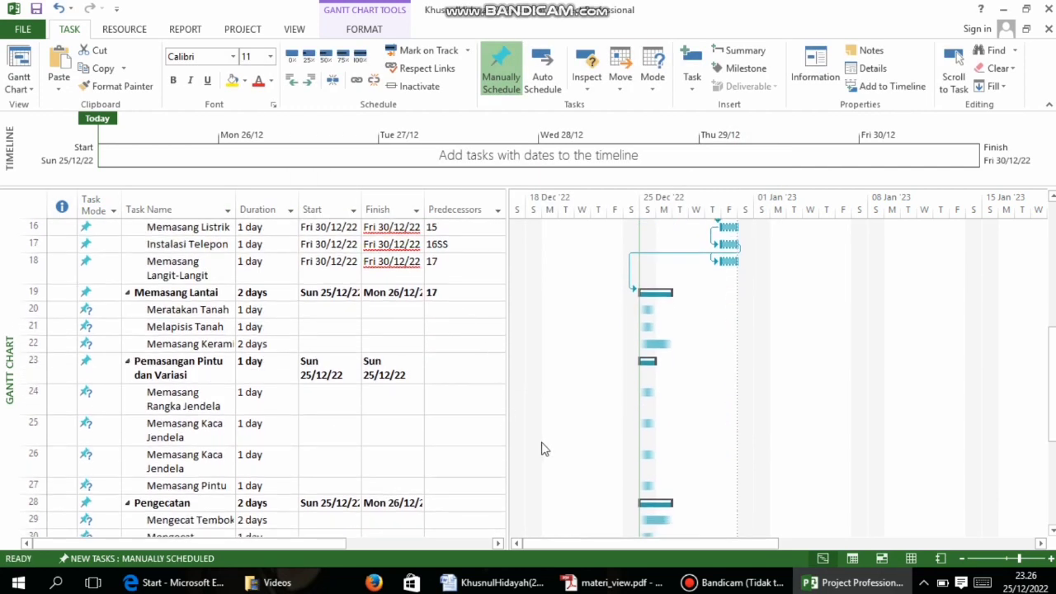
click(615, 583)
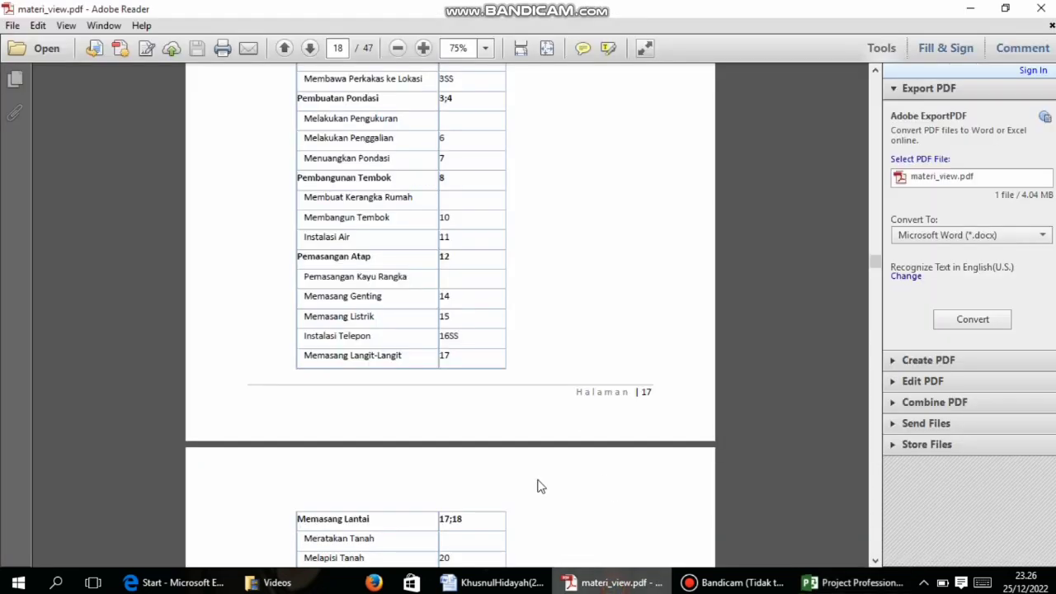
scroll(456, 365, down, 1)
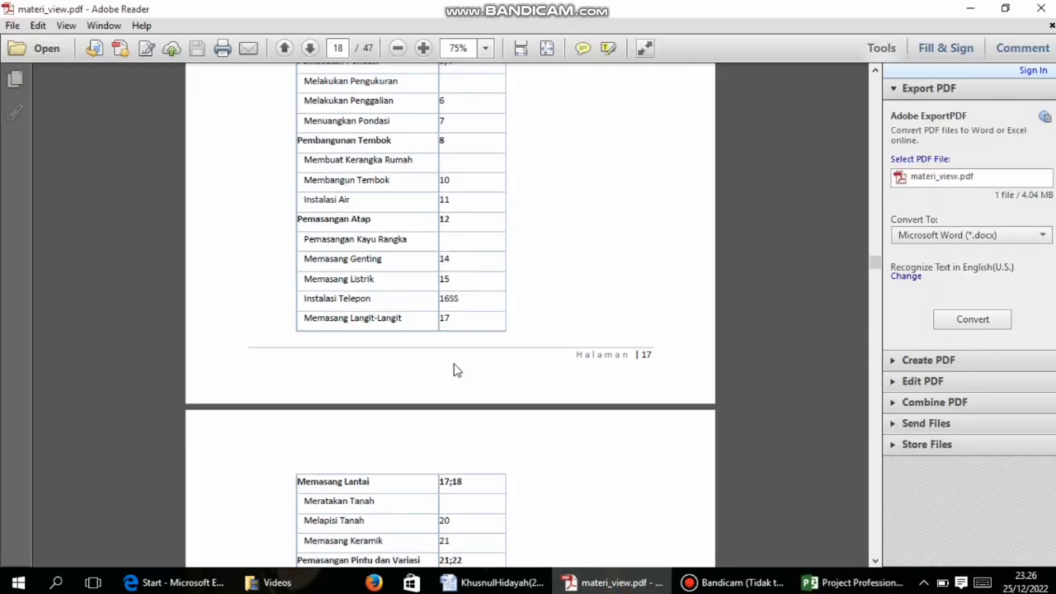
scroll(452, 338, down, 1)
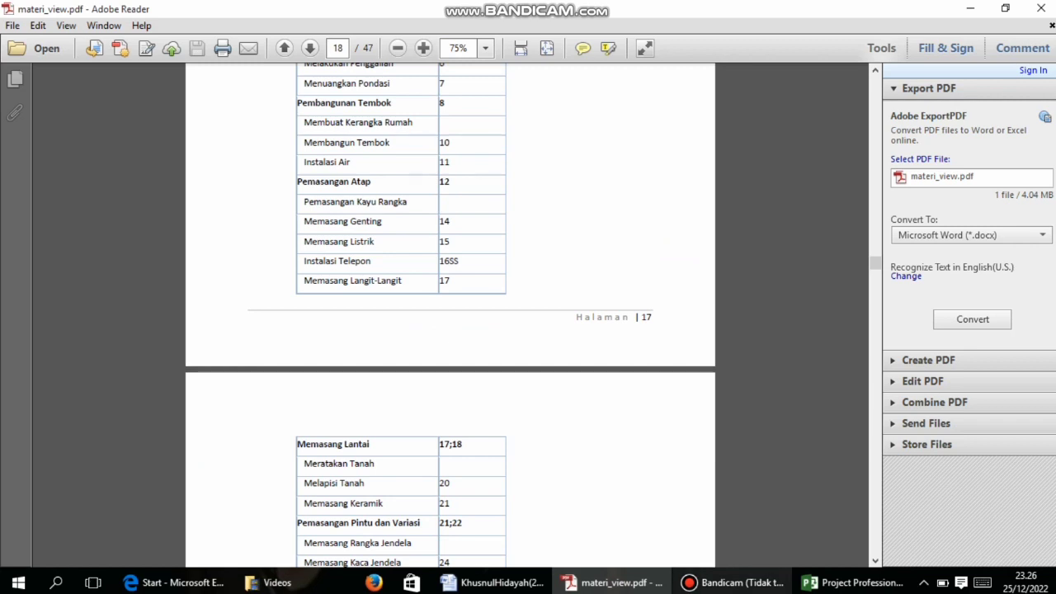
click(854, 582)
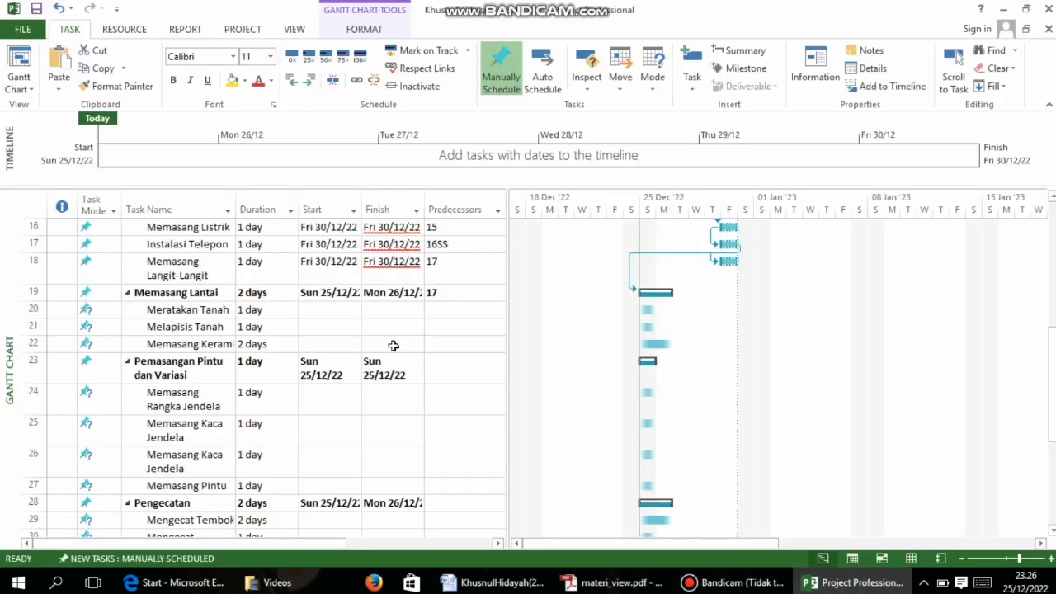
click(443, 295)
click(495, 583)
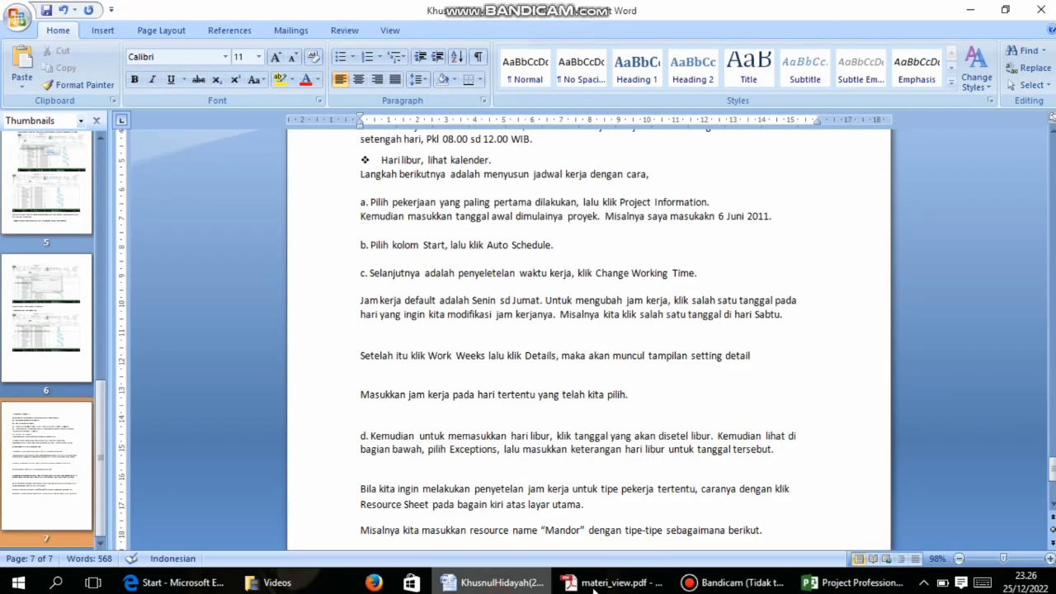
click(595, 583)
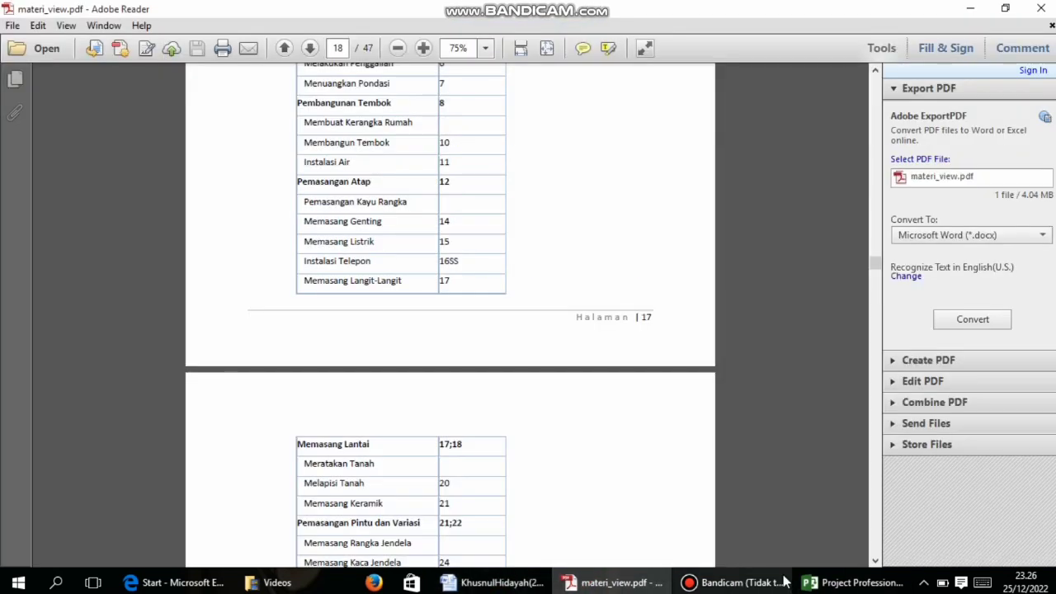
click(853, 582)
click(454, 296)
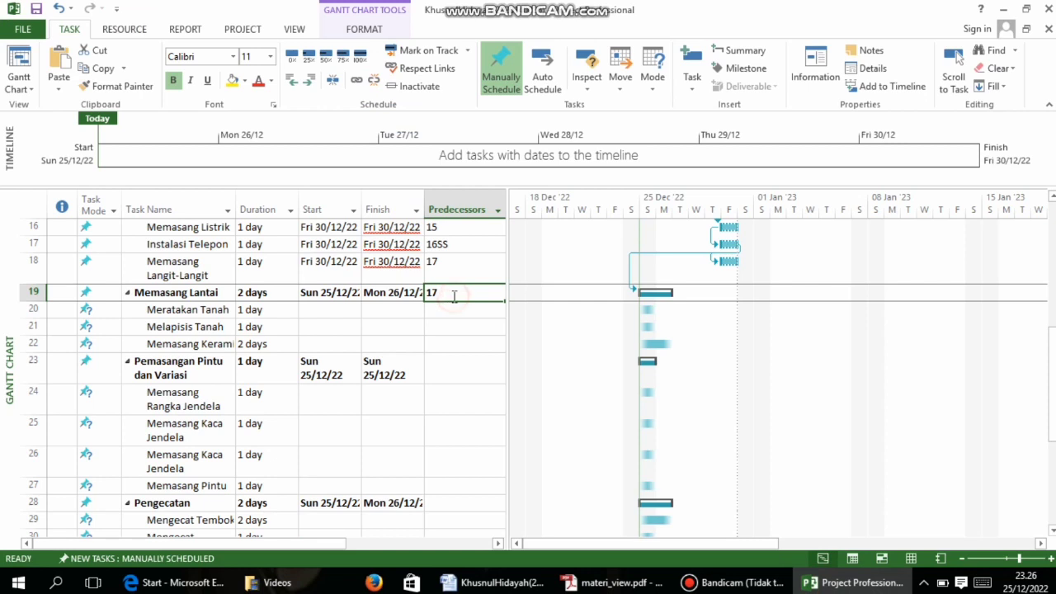
double_click(448, 298)
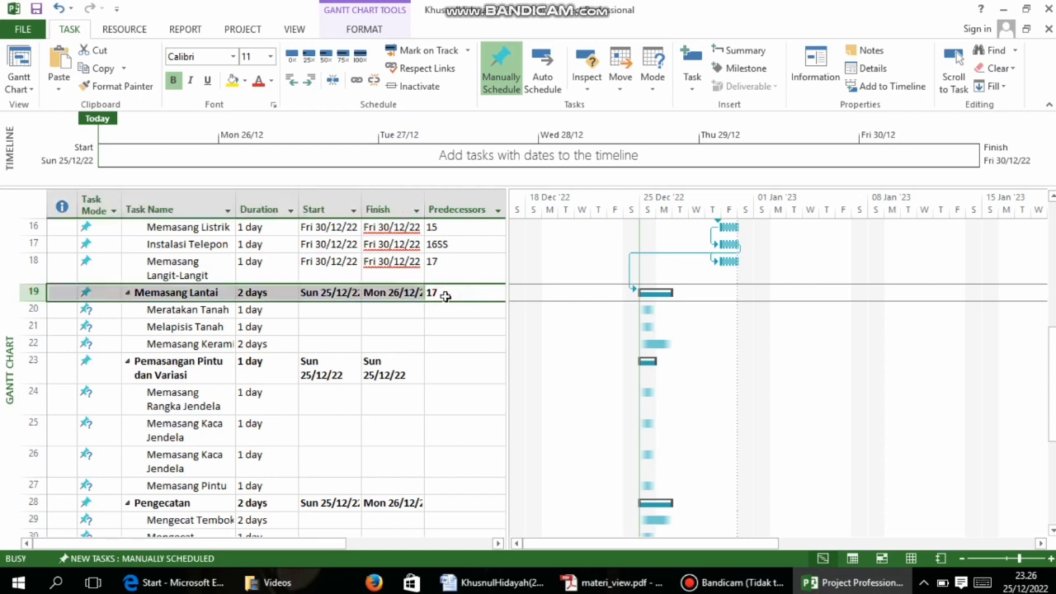
Add task 18 as a second predecessor of Memasang Lantai, making it 17;18
click(361, 163)
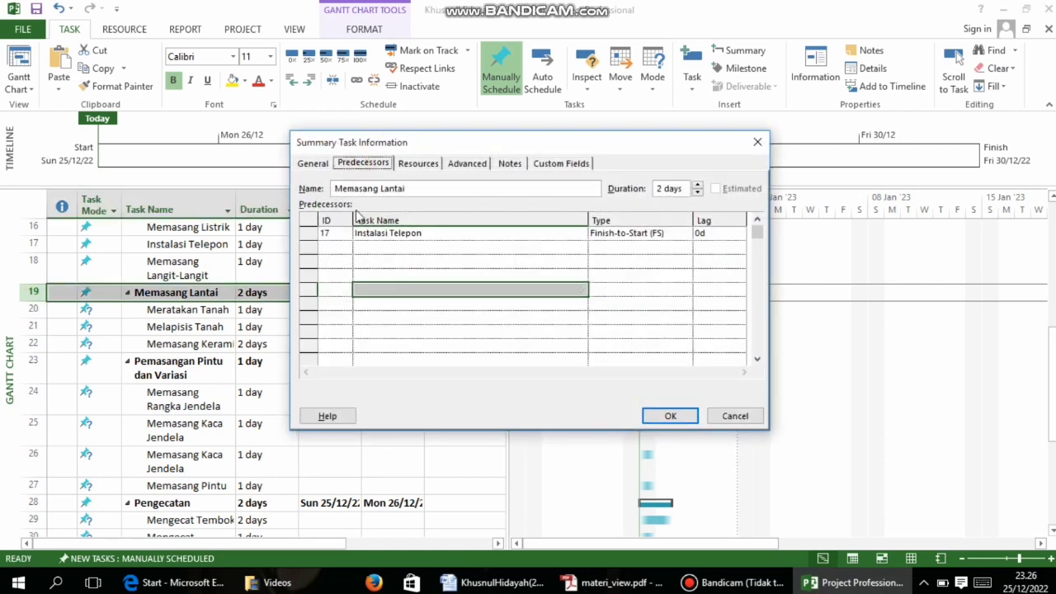
click(346, 247)
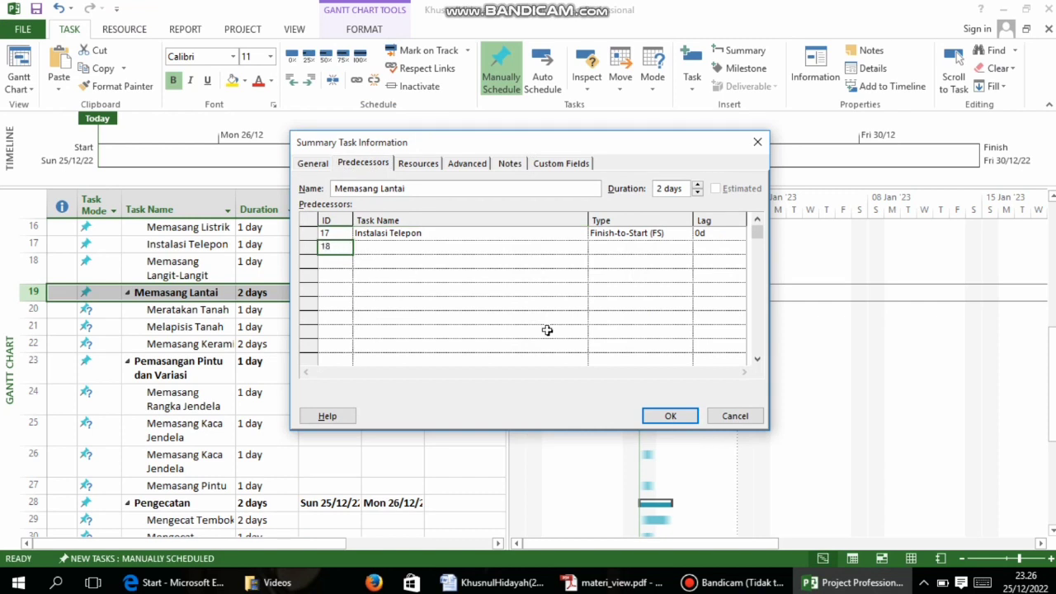
click(670, 416)
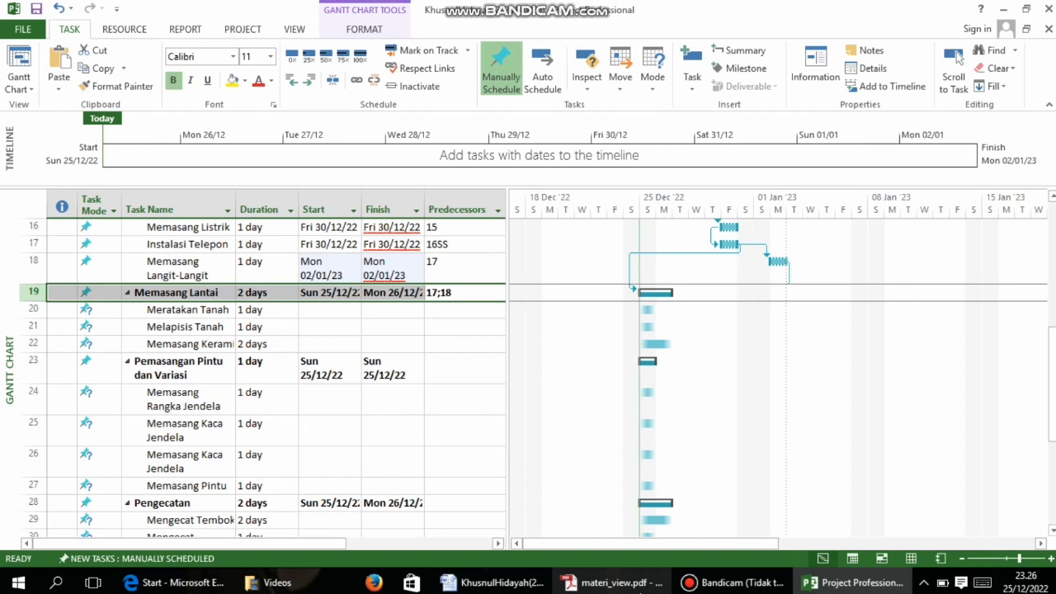
Enter predecessor 20 for Melapisis Tanah and 21 for Memasang Keramik
click(627, 583)
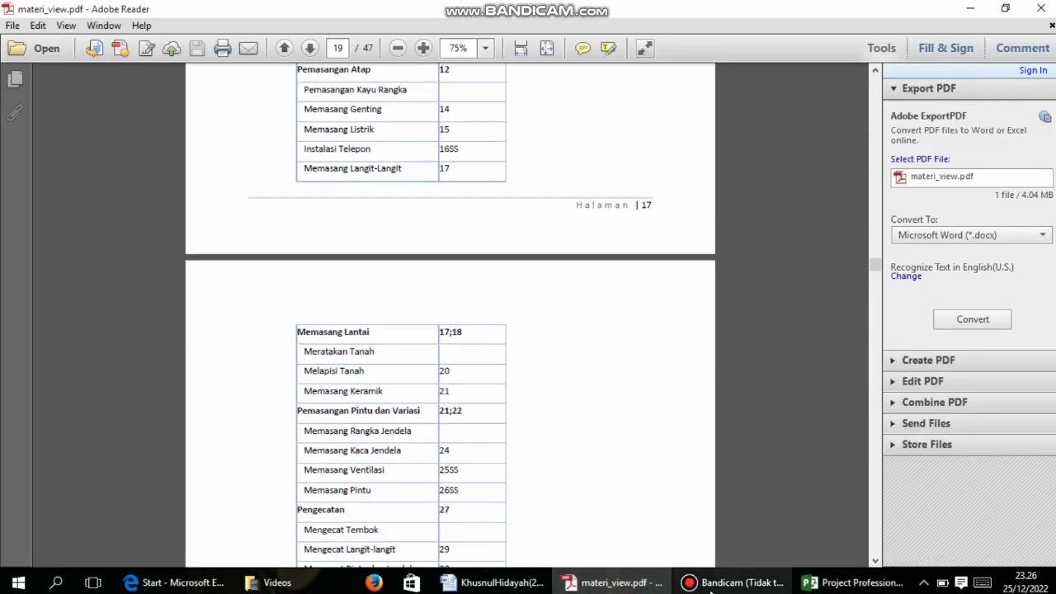
click(807, 585)
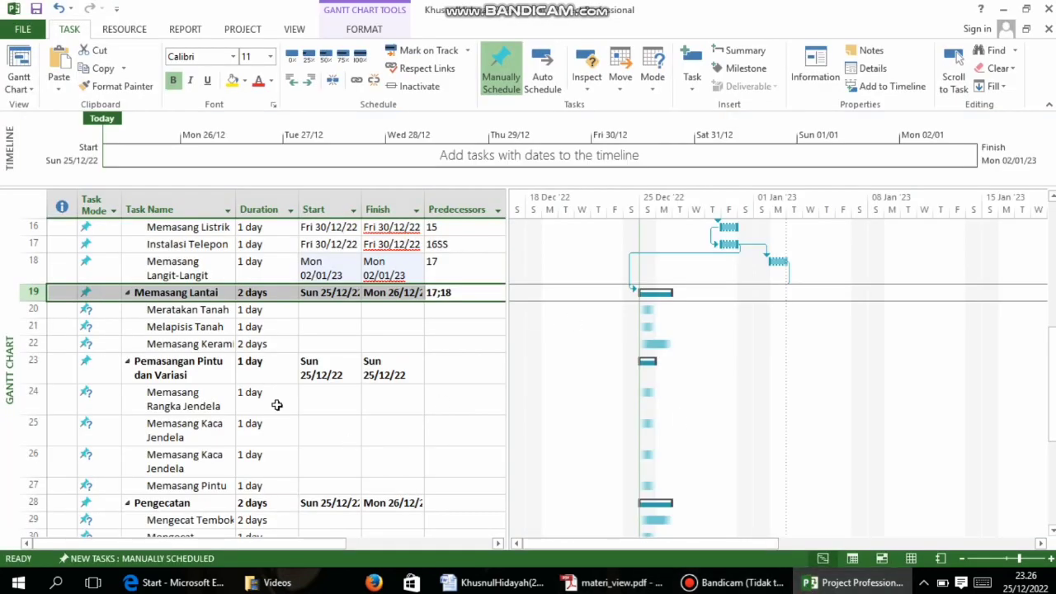
click(468, 329)
text(20)
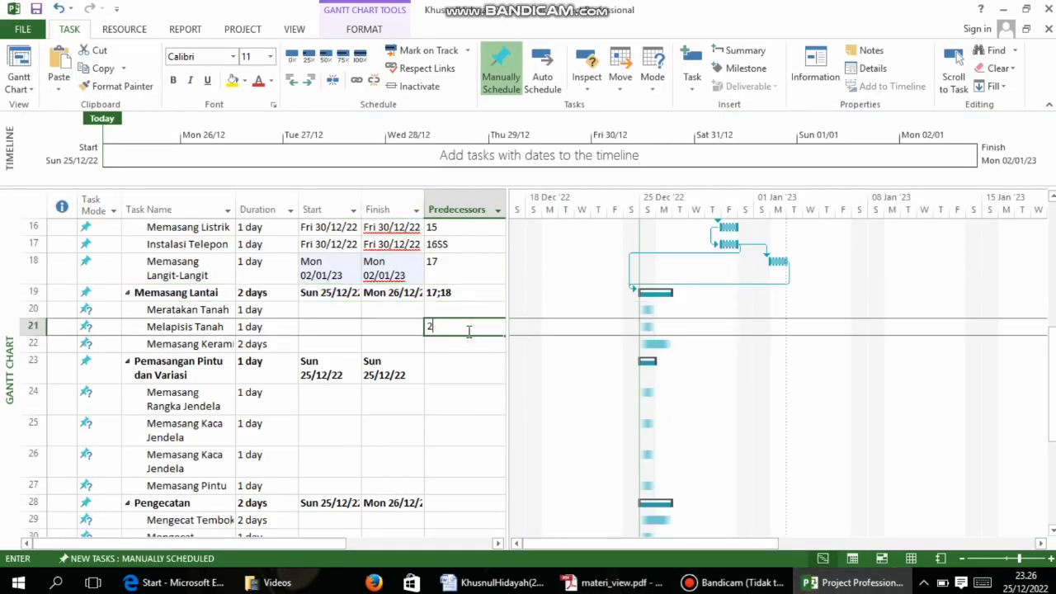
click(439, 344)
text(21)
click(448, 377)
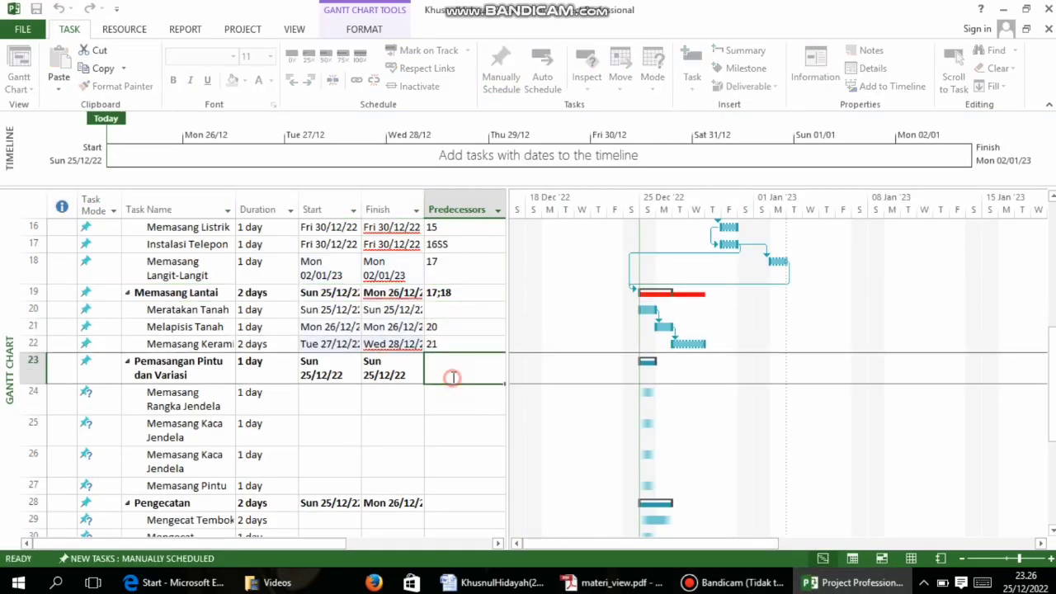
Check the PDF and type 24 as Memasang Rangka Jendela's predecessor
click(612, 583)
scroll(506, 425, down, 2)
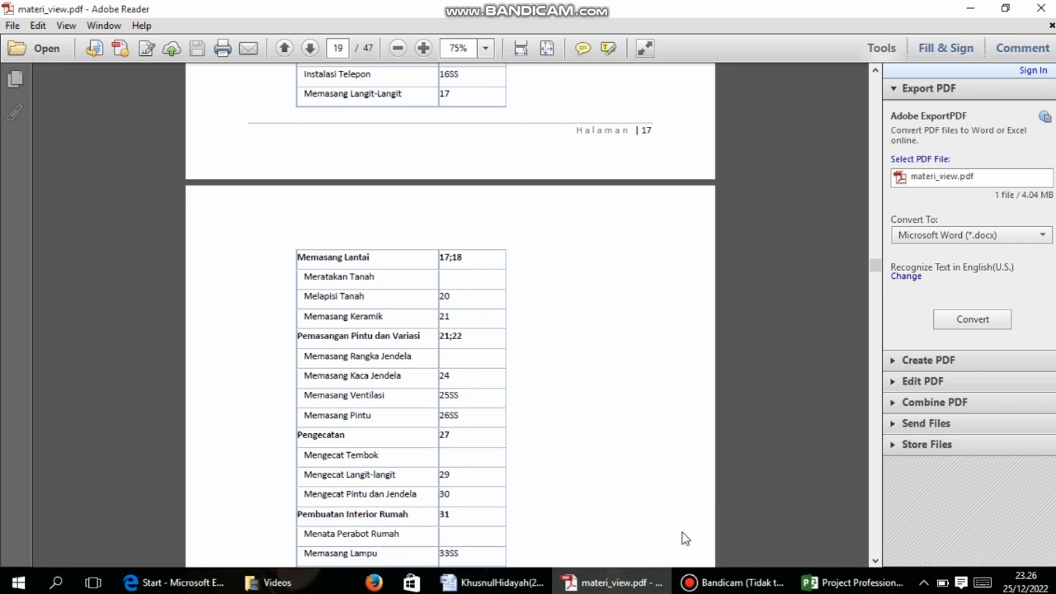
click(850, 577)
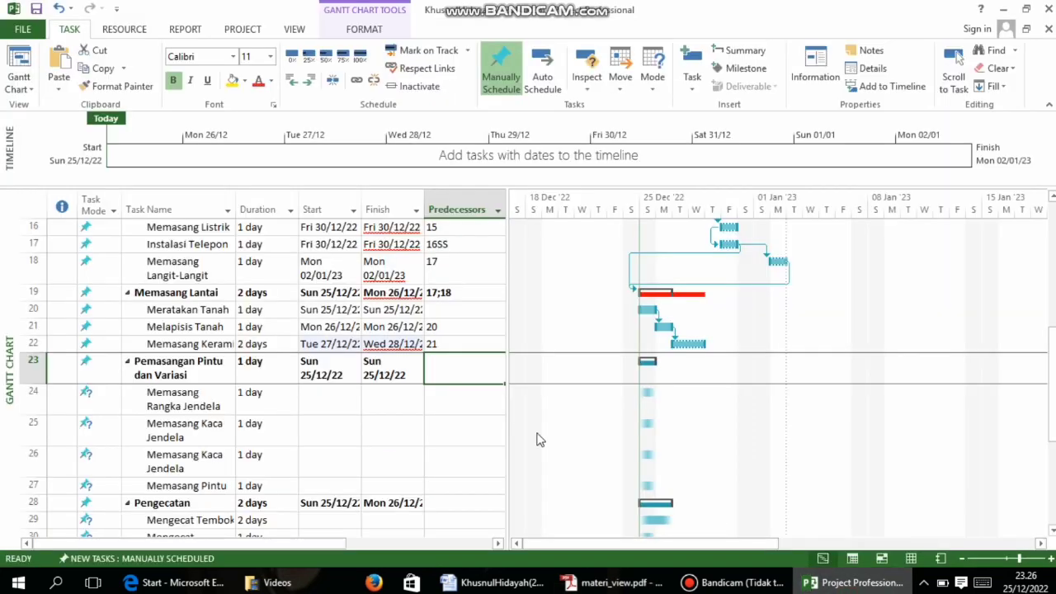
click(446, 406)
text(24)
key(BackSpace)
key(BackSpace)
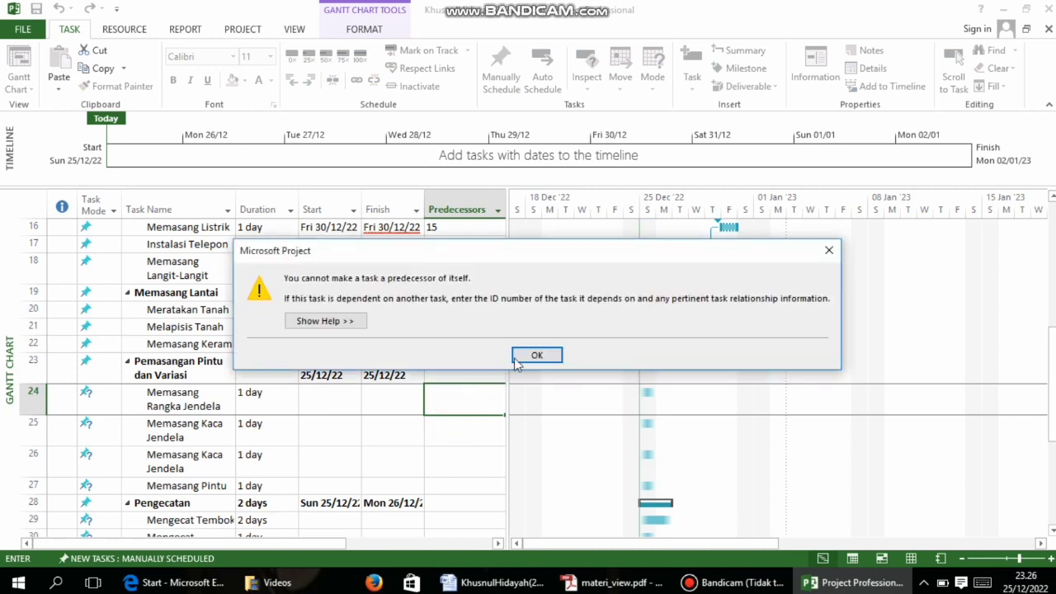
click(533, 354)
click(448, 446)
click(535, 360)
click(479, 405)
click(465, 446)
click(533, 355)
click(450, 408)
drag(435, 394, 419, 402)
key(BackSpace)
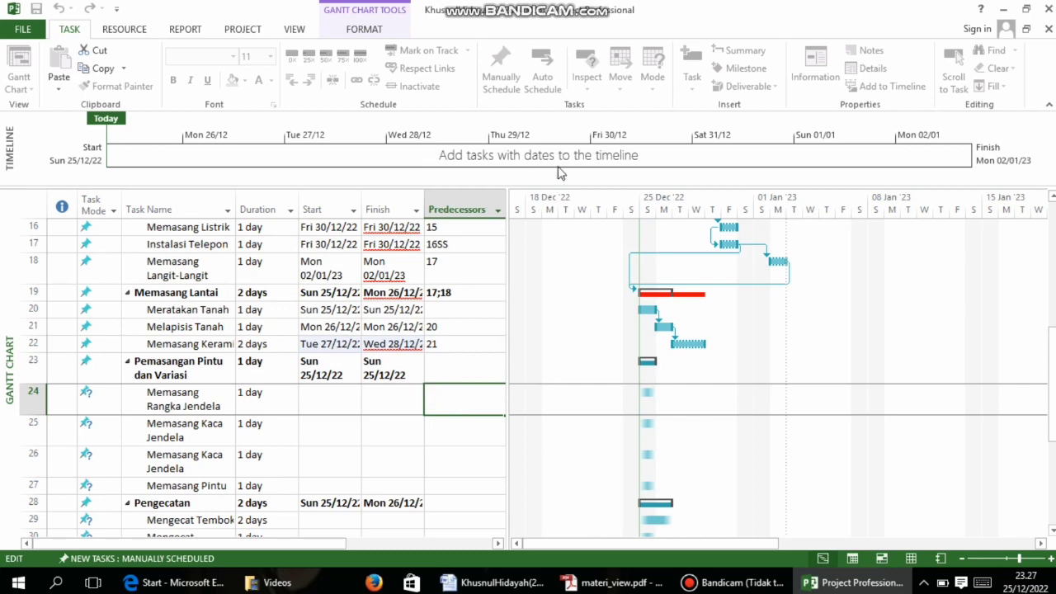
click(528, 366)
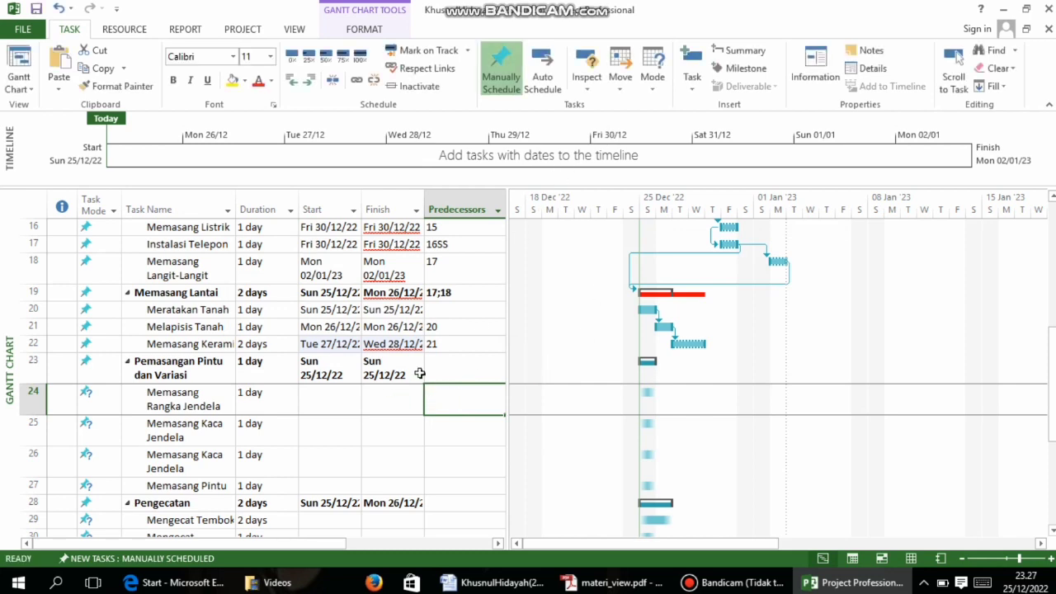
click(815, 68)
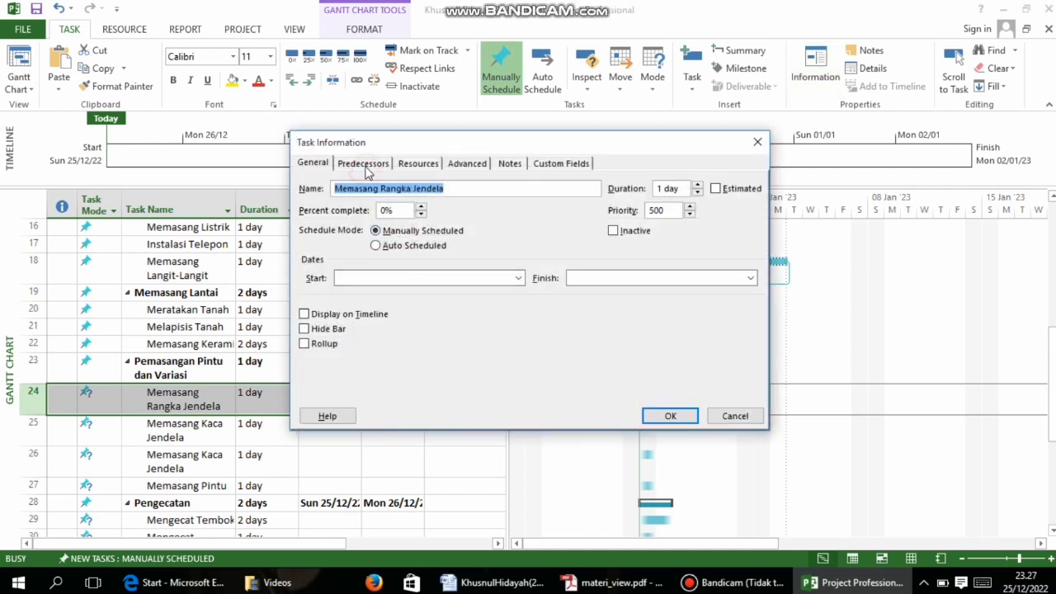
click(363, 164)
click(335, 234)
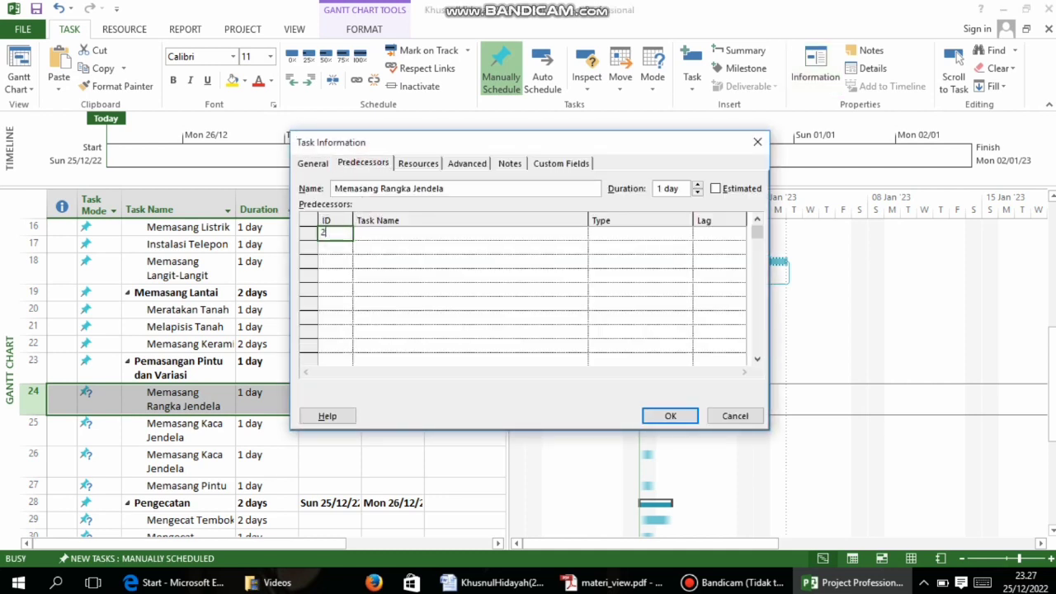
click(670, 416)
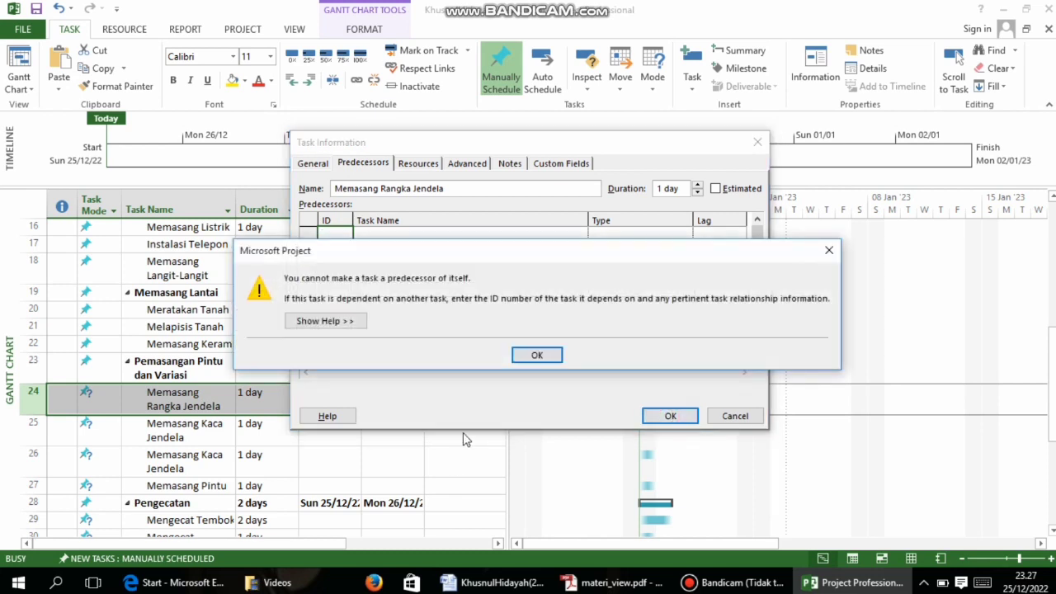
click(536, 355)
click(670, 415)
click(532, 356)
click(349, 241)
click(530, 355)
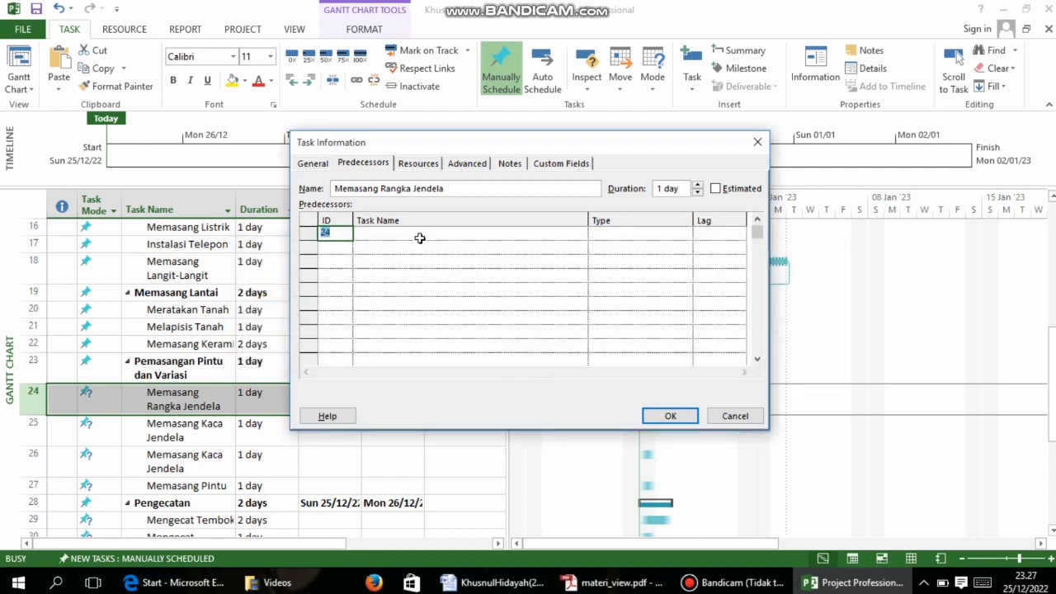
click(418, 240)
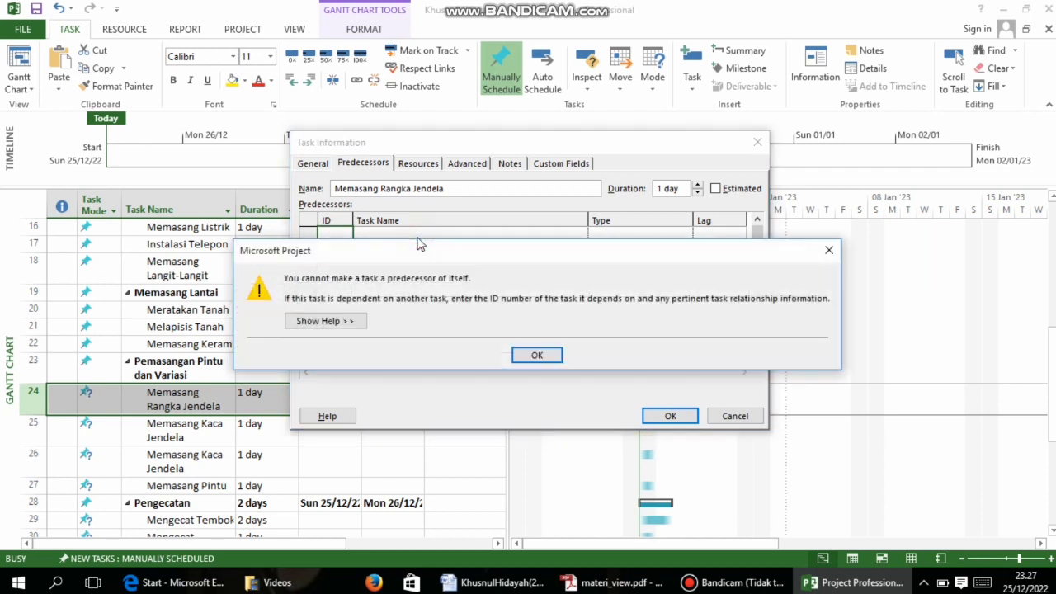
click(830, 251)
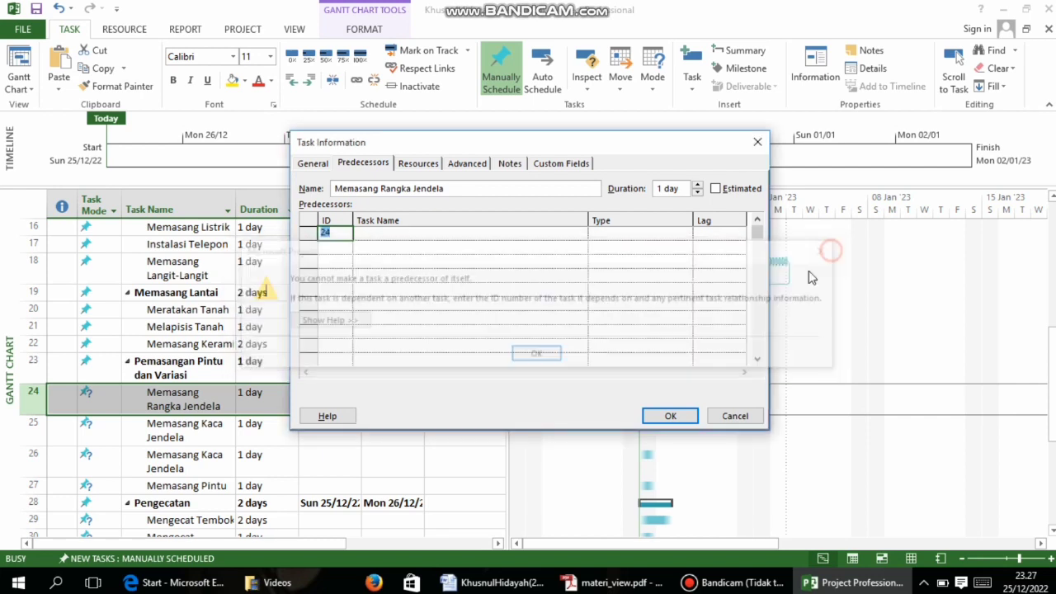
click(735, 418)
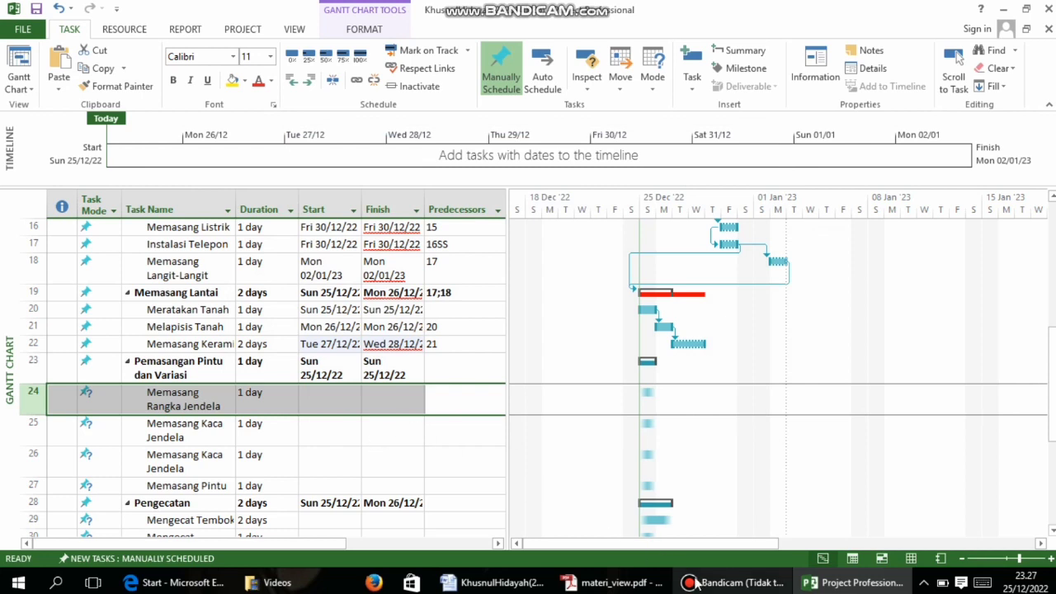
click(730, 582)
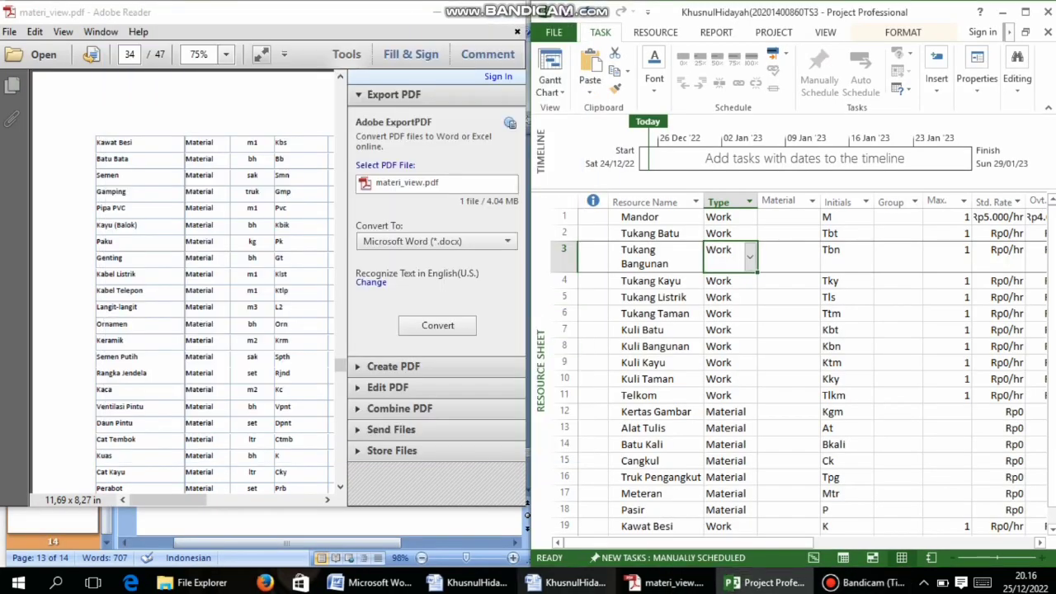
Scroll through the resource table on pages 33–35 of materi_view.pdf
click(543, 32)
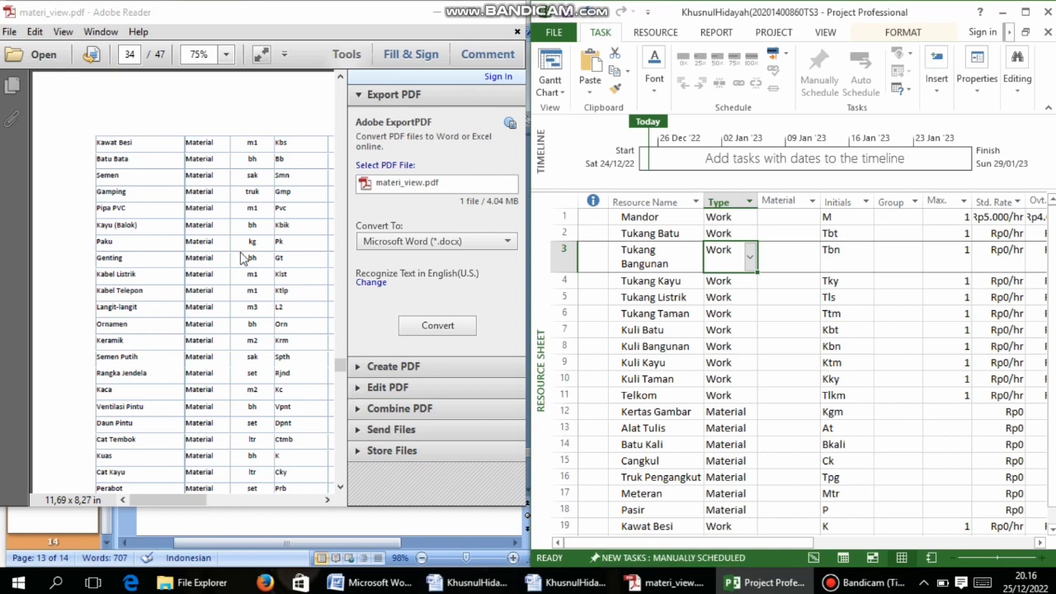
scroll(240, 250, up, 8)
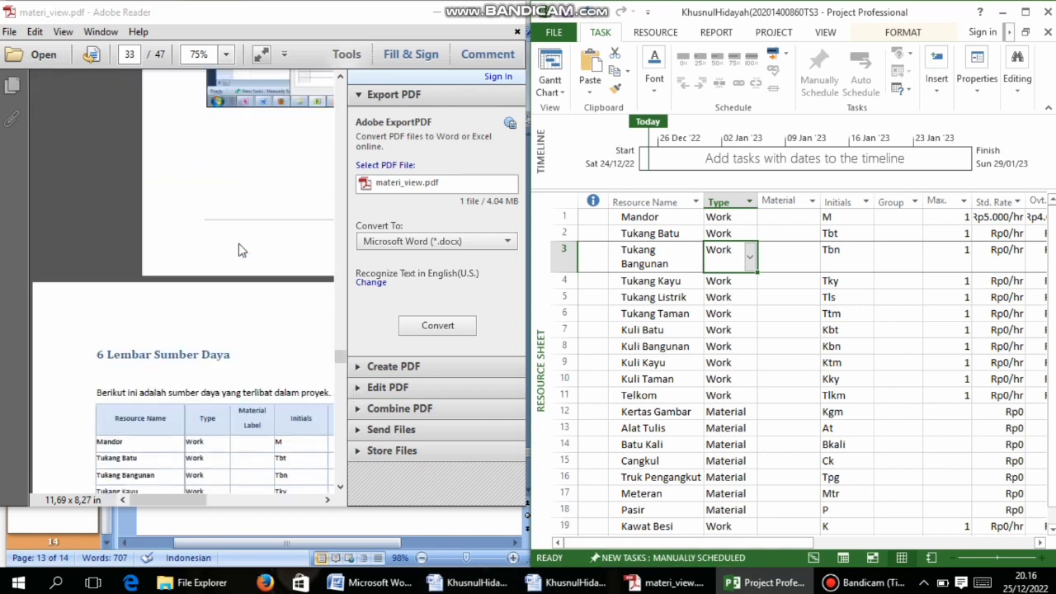
scroll(240, 250, down, 4)
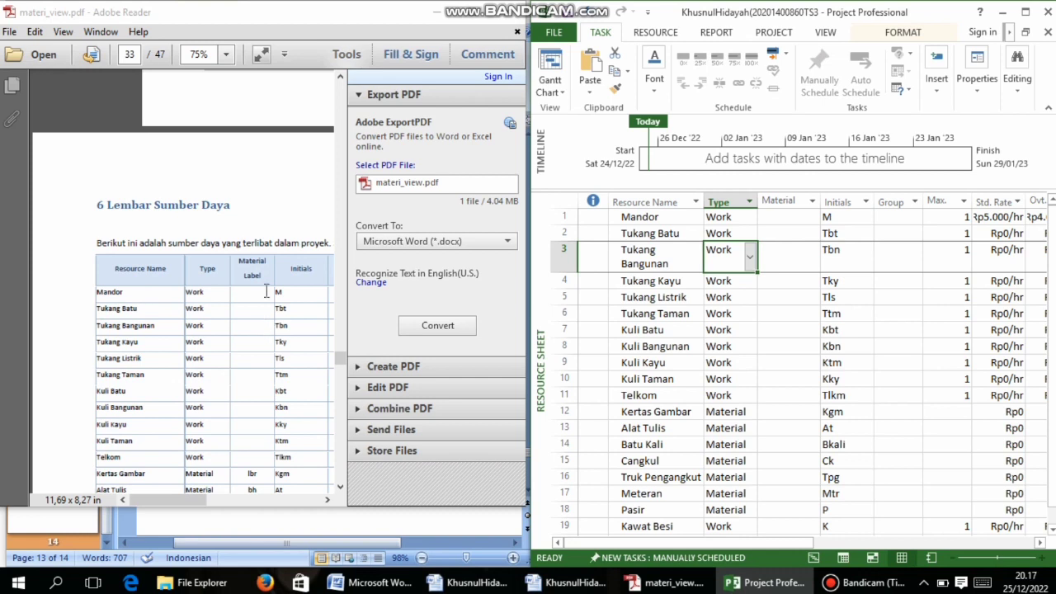
scroll(267, 292, down, 3)
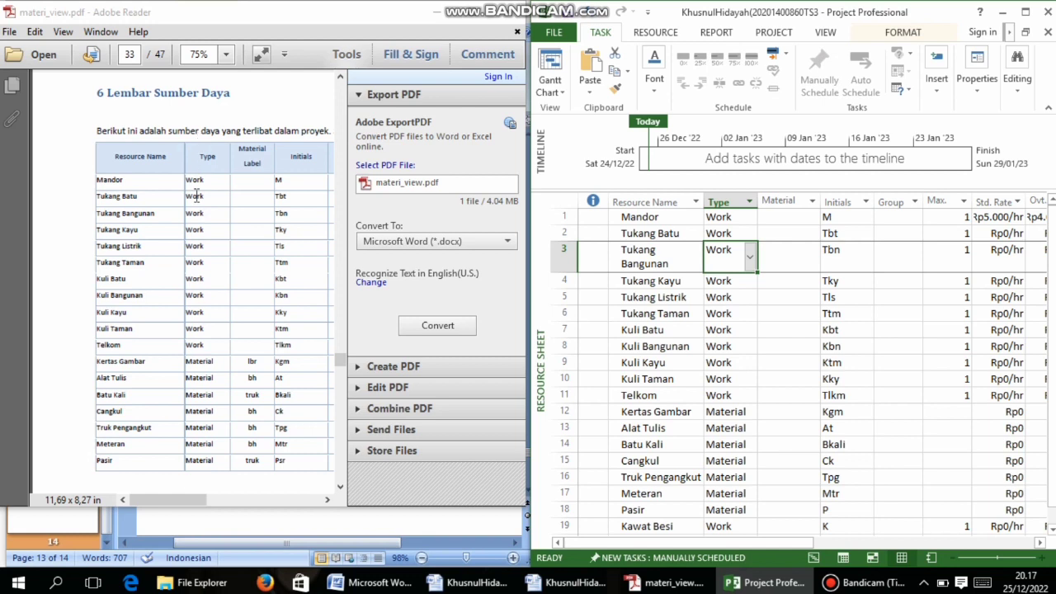
scroll(224, 272, down, 12)
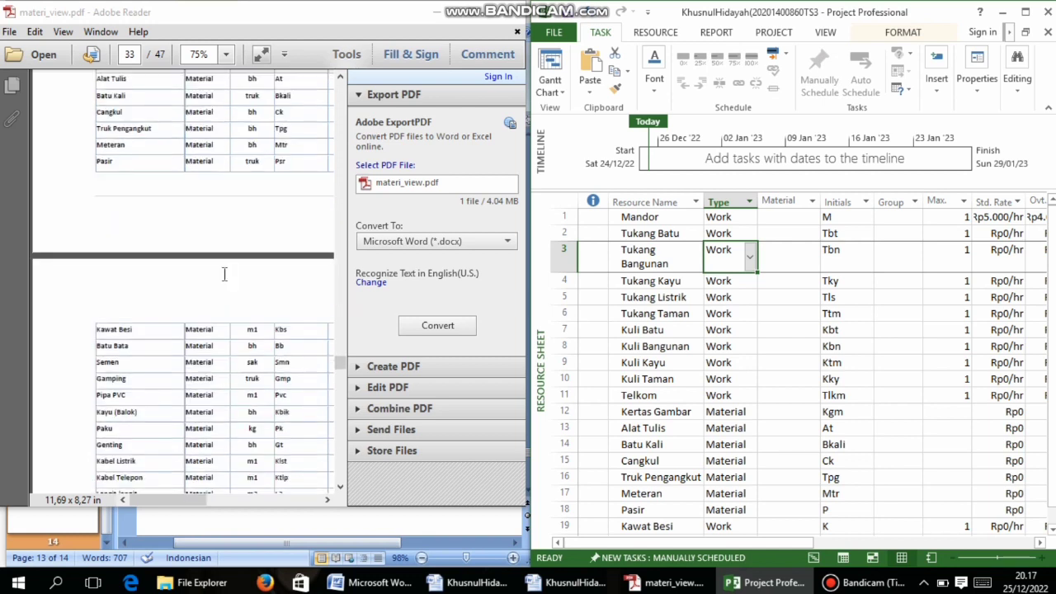
scroll(224, 273, down, 4)
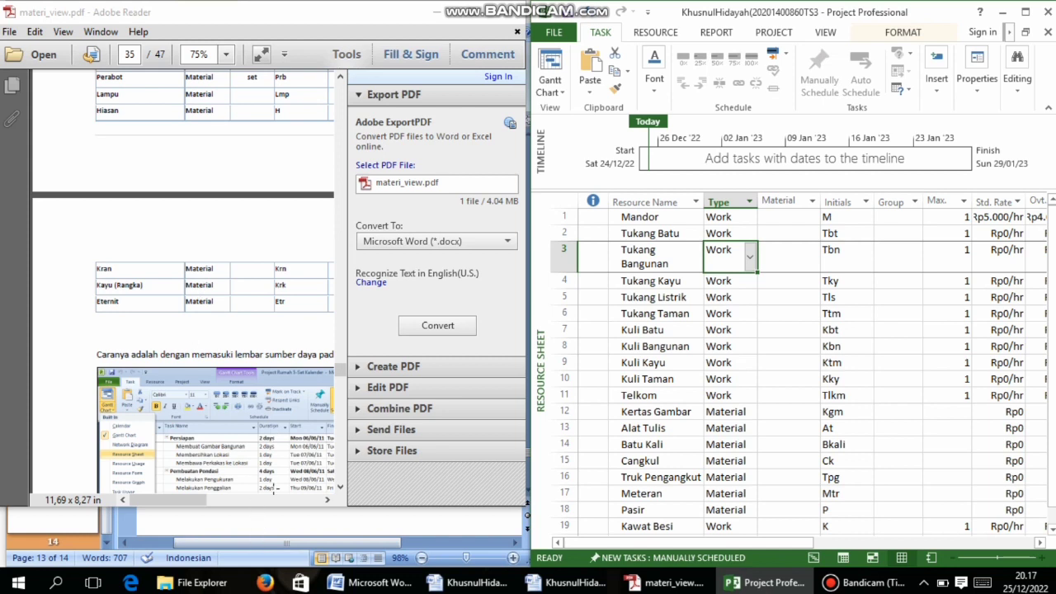
drag(217, 543, 176, 542)
scroll(356, 346, up, 10)
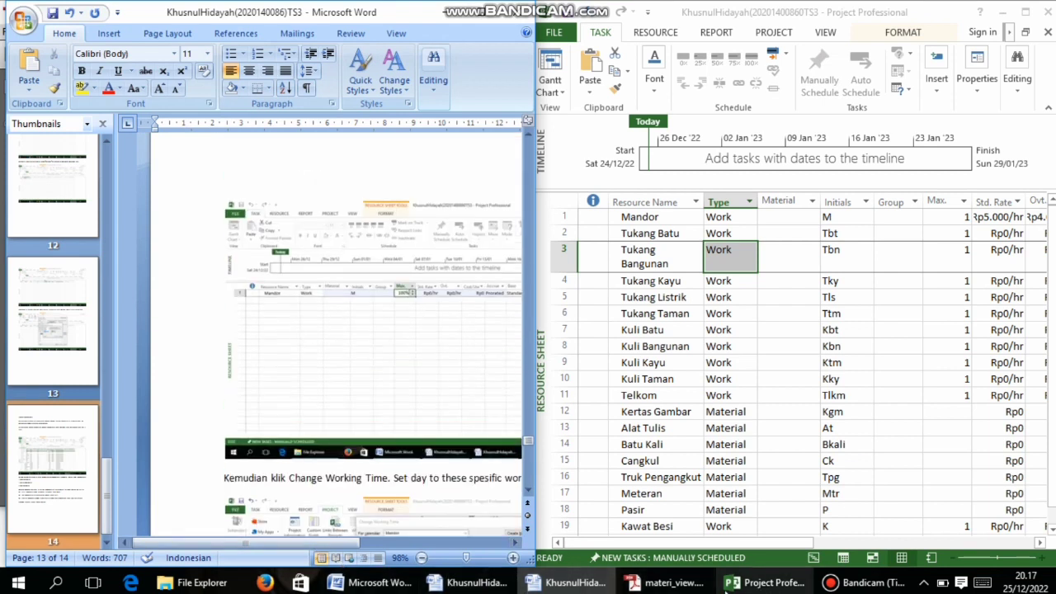
Scroll the PDF guide to review the resource table again
click(665, 582)
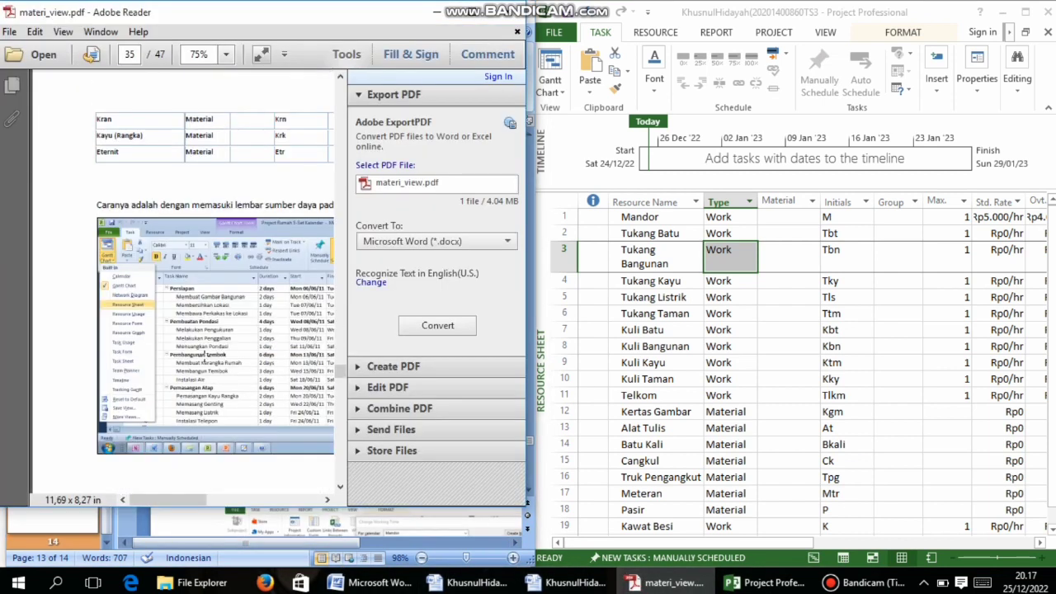
scroll(206, 355, down, 5)
scroll(212, 346, down, 4)
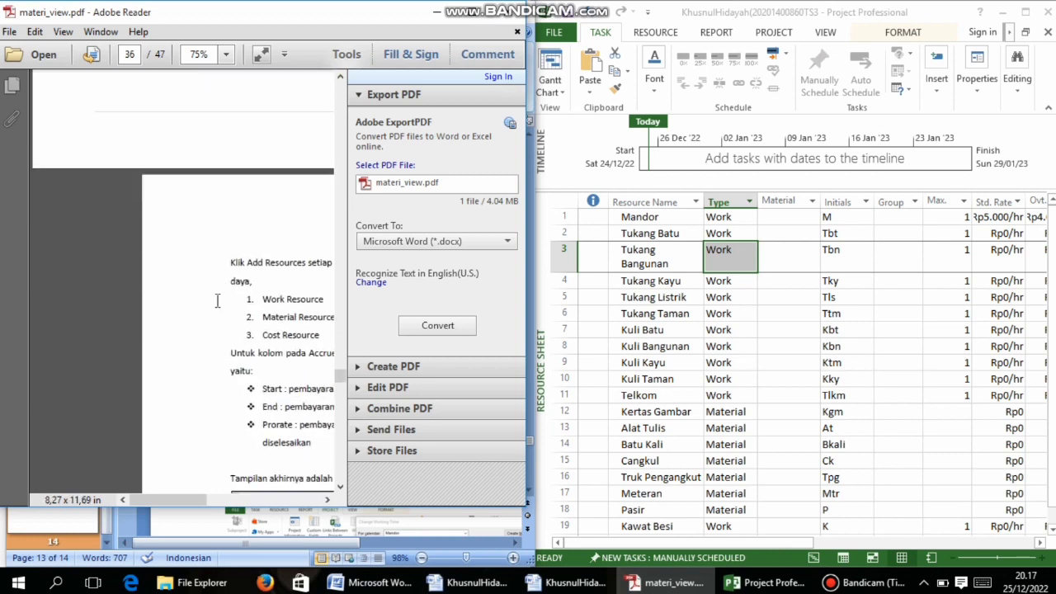
scroll(217, 300, up, 5)
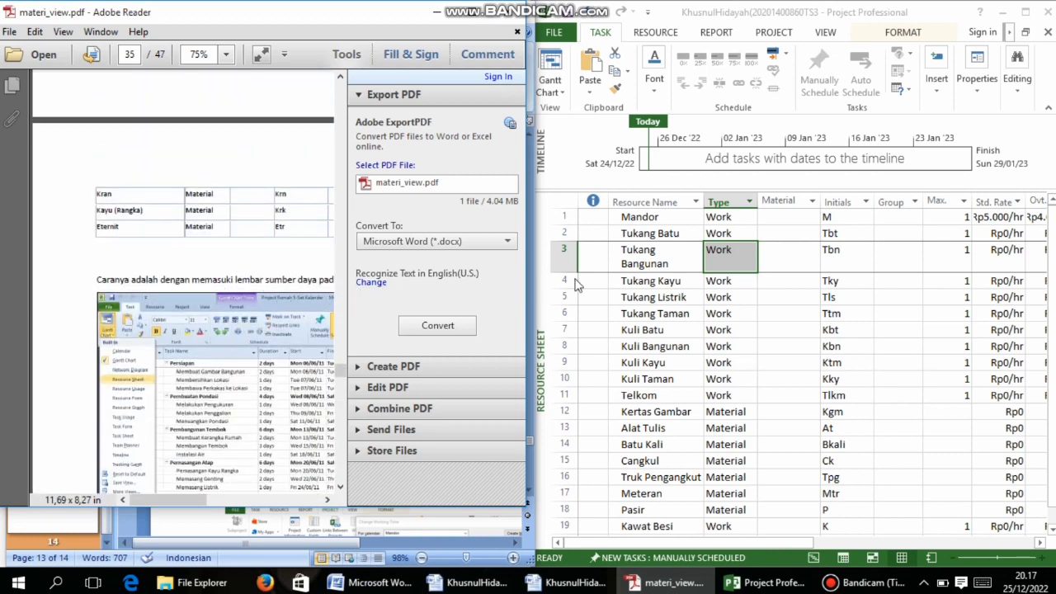
Cancel closing the Word report at the save prompt, then minimize Word
click(347, 539)
drag(349, 540, 459, 558)
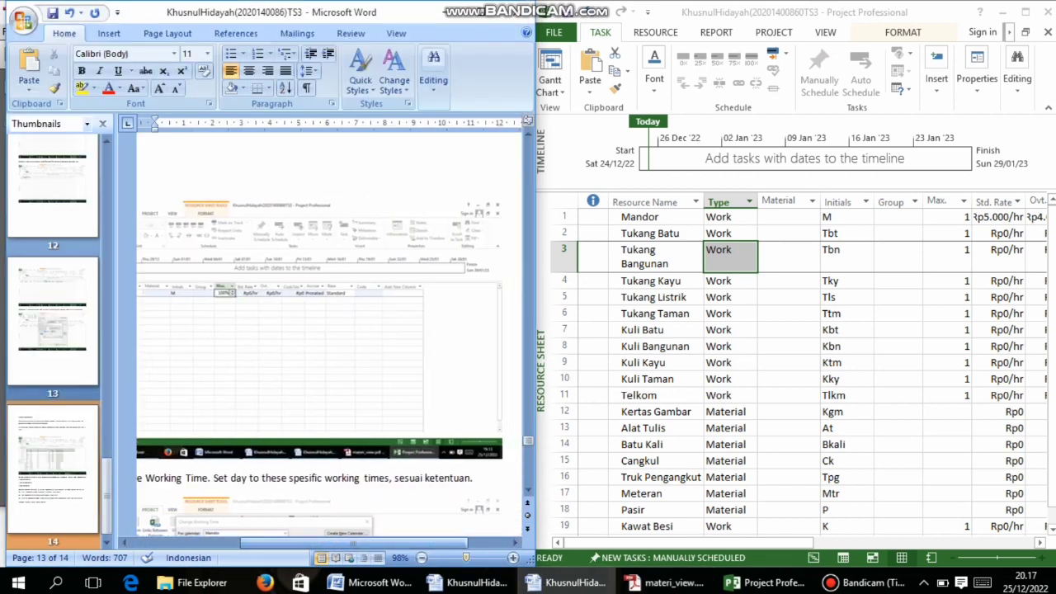
click(509, 13)
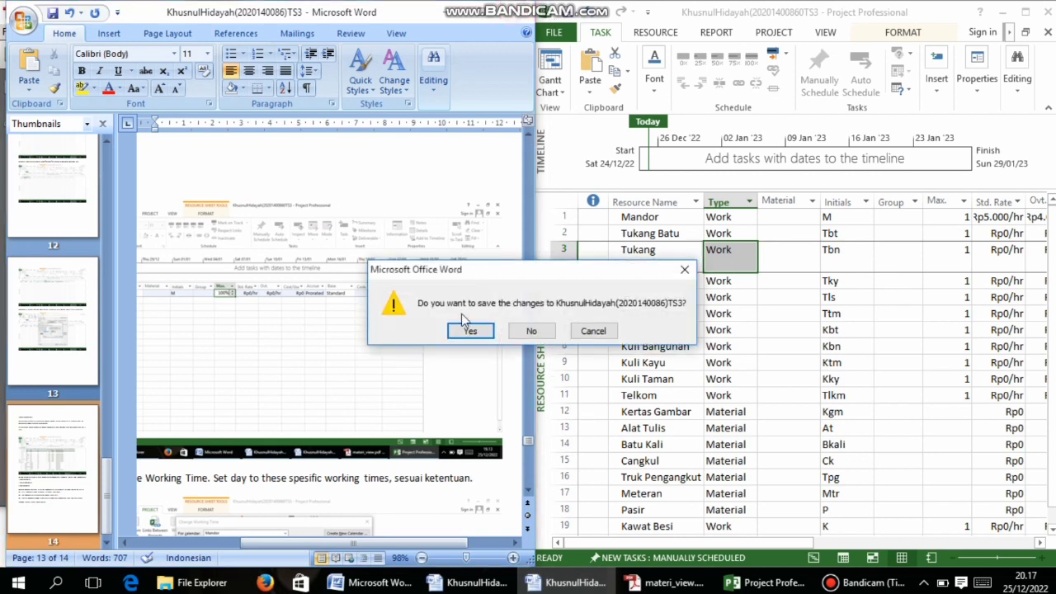
click(681, 255)
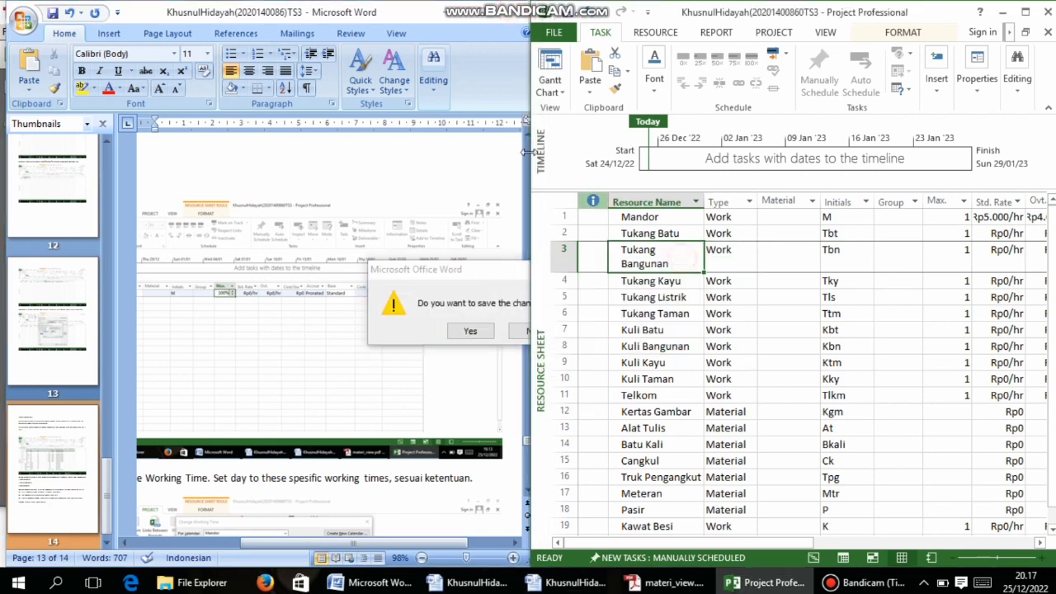
click(577, 582)
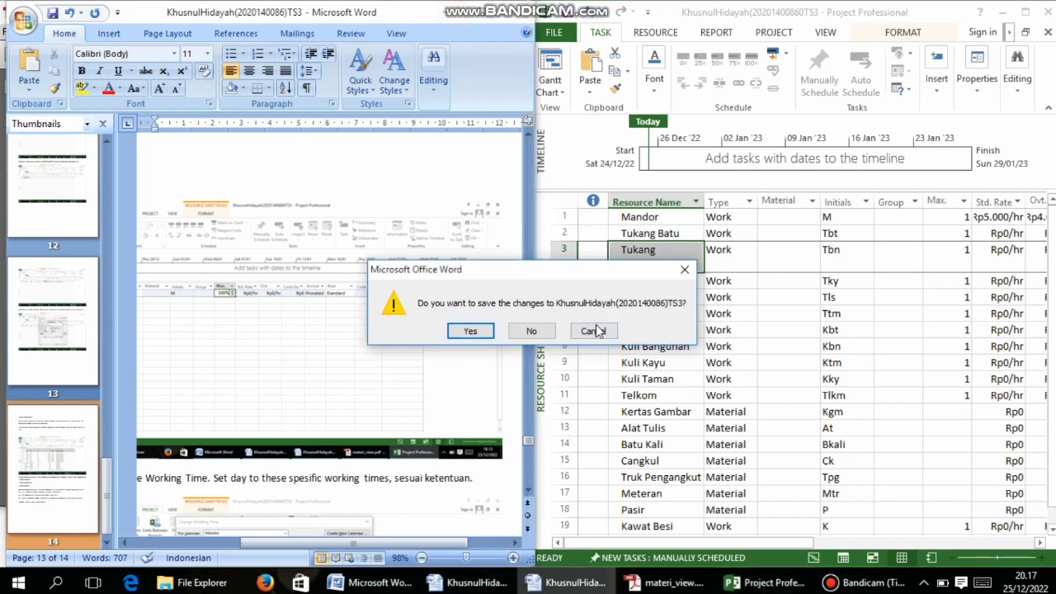
click(590, 331)
click(437, 13)
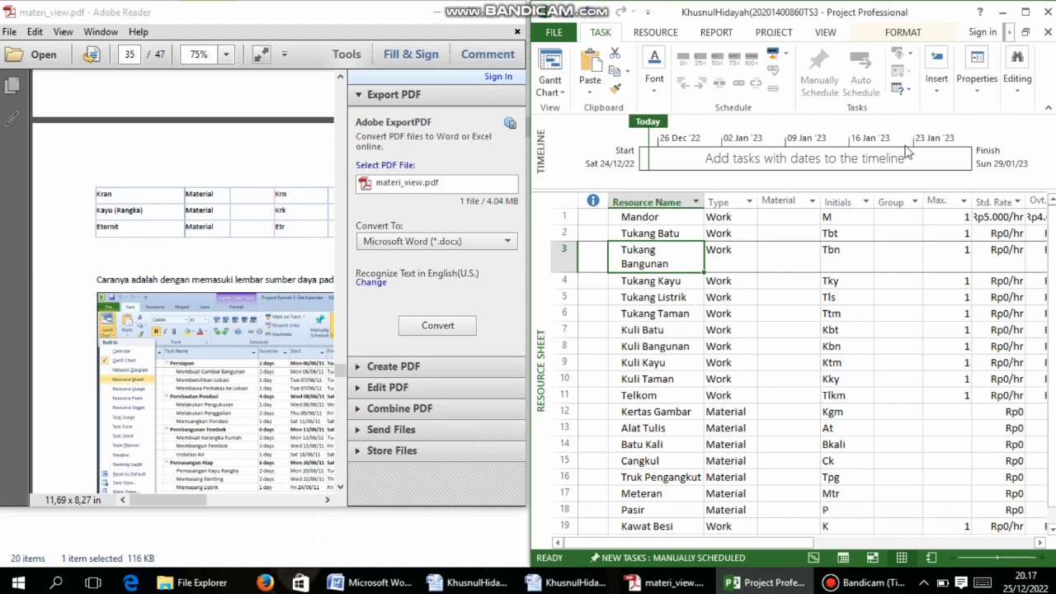
Maximize Project in Resource Sheet view, then bring the PDF guide back in front
scroll(254, 322, down, 10)
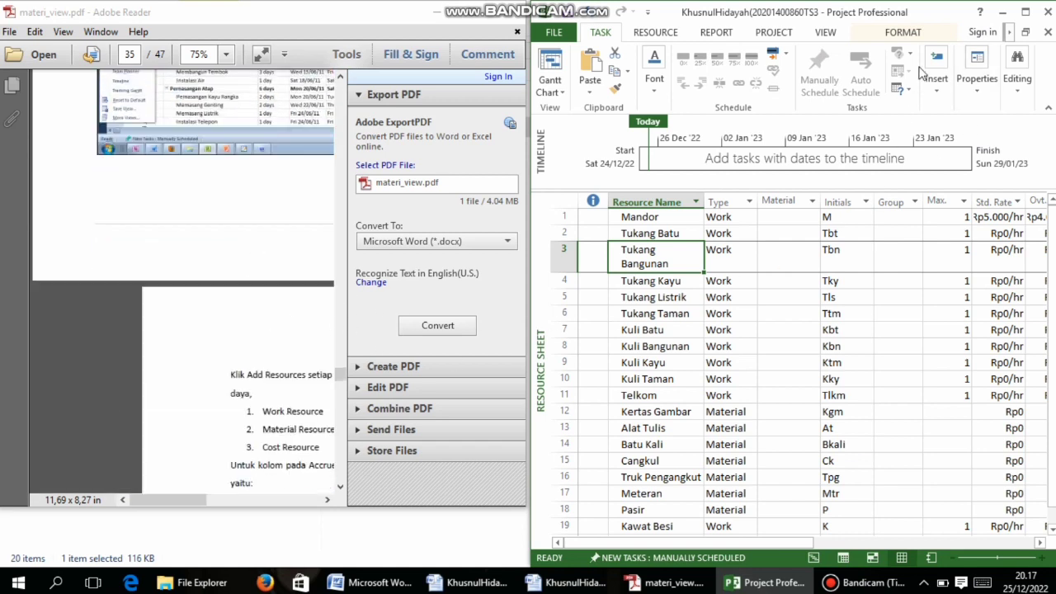
click(1037, 15)
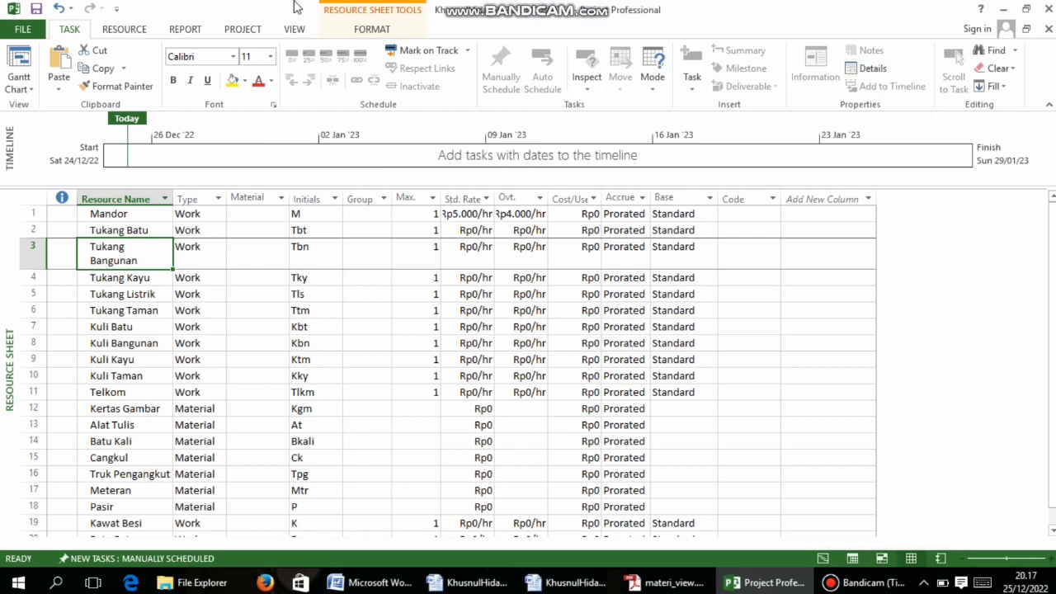
click(25, 87)
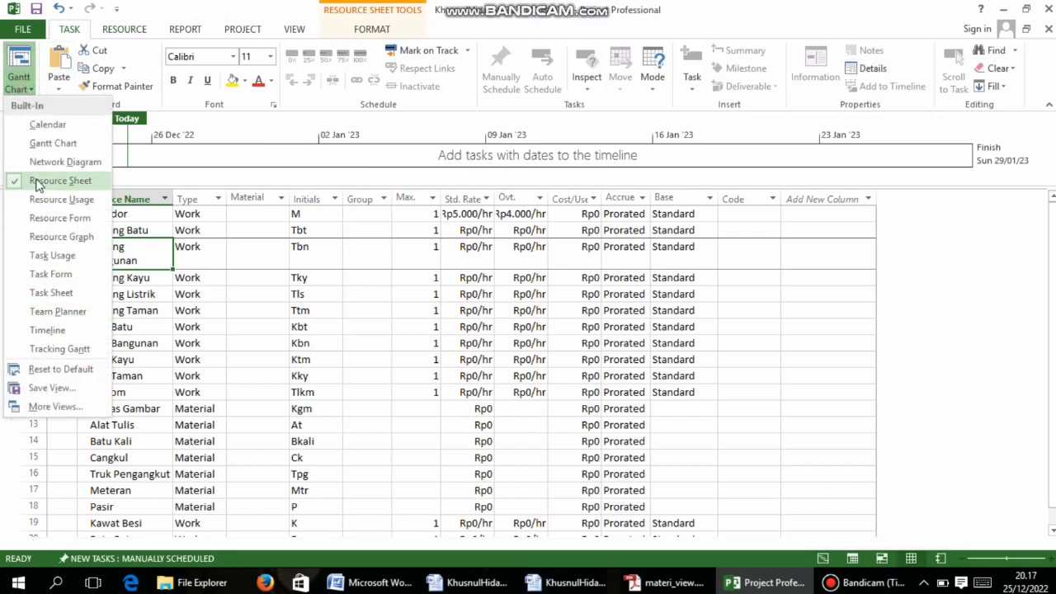
click(37, 183)
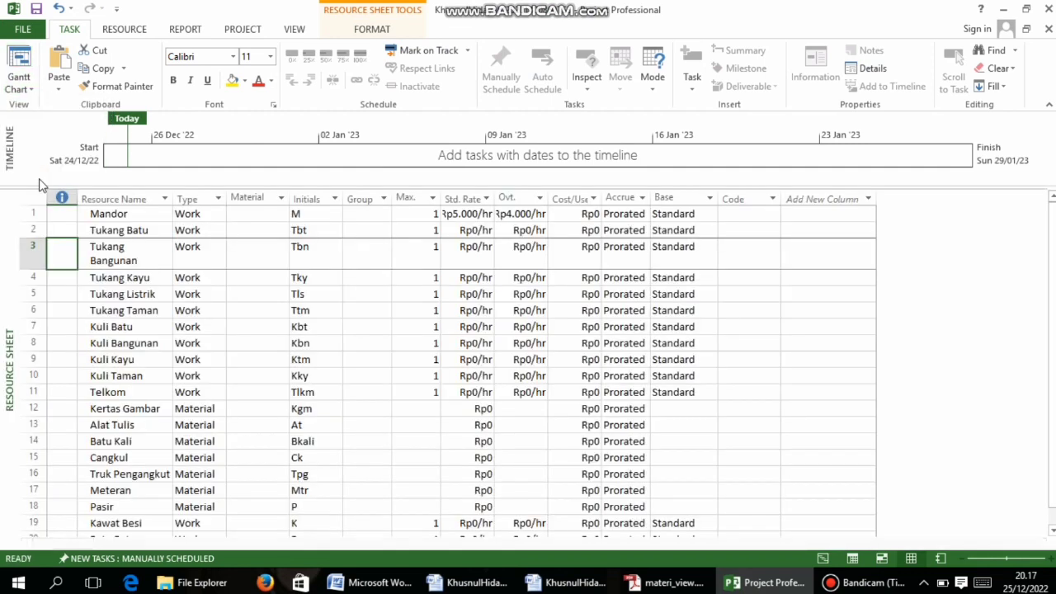
scroll(179, 237, down, 2)
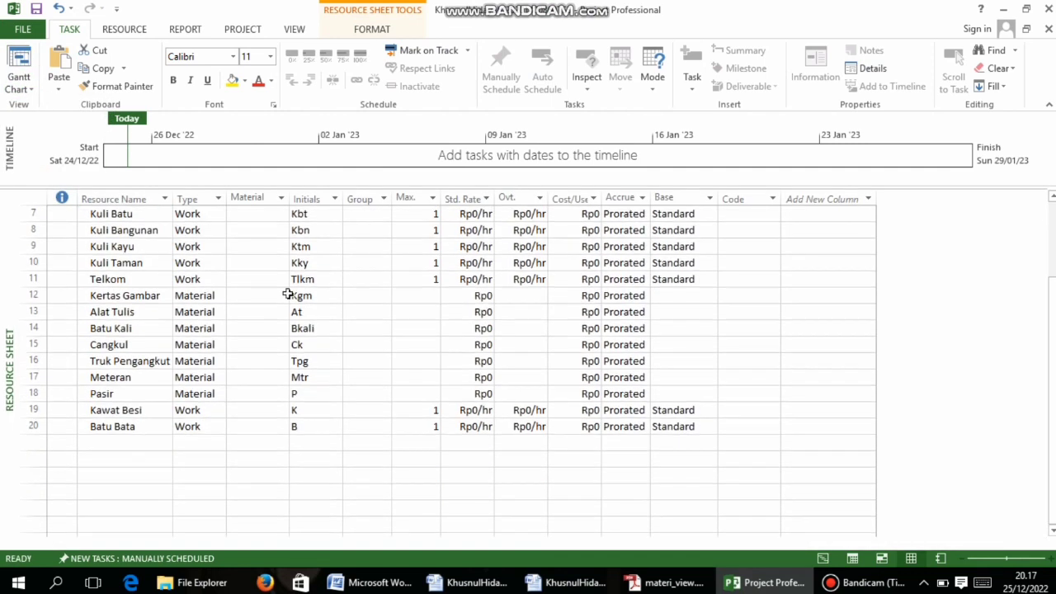
scroll(288, 293, up, 2)
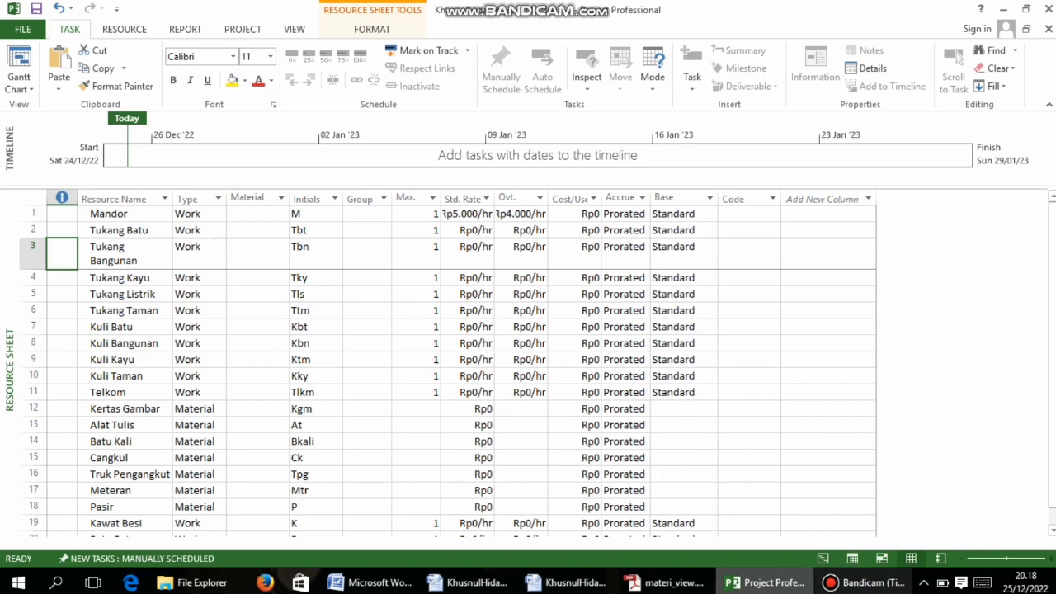
click(664, 583)
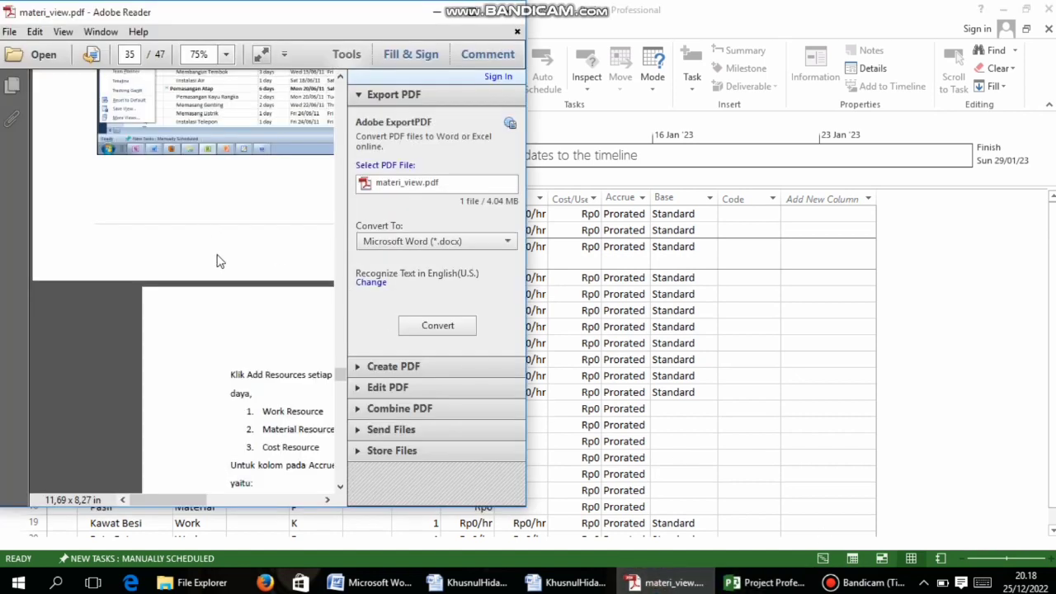
scroll(255, 346, down, 1)
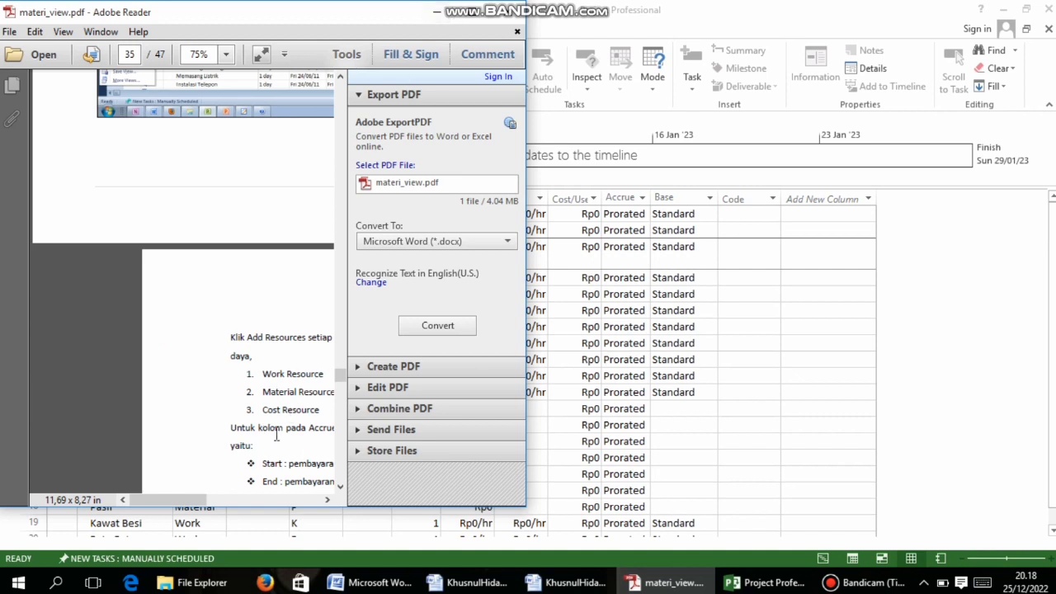
Review the PDF resource table on pages 33–34, then snap Project to the right half
drag(175, 501, 192, 505)
scroll(220, 173, up, 8)
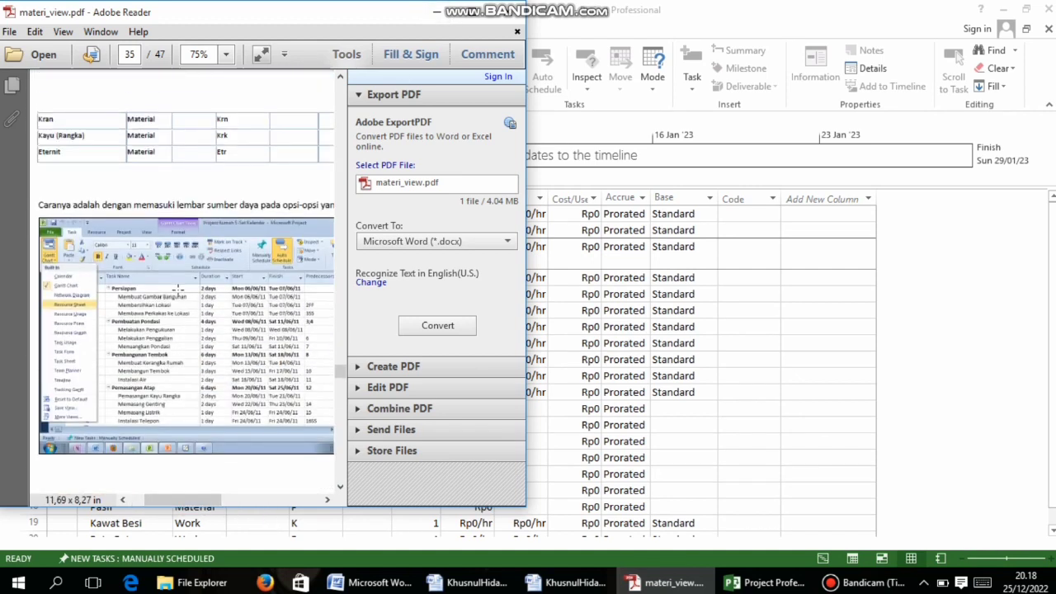
scroll(180, 286, up, 10)
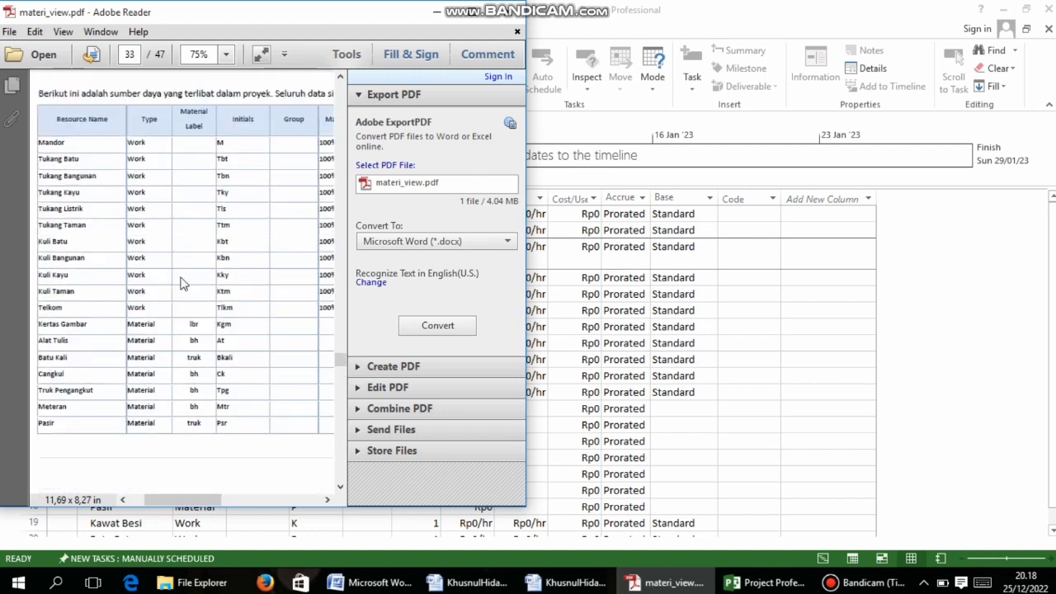
scroll(181, 280, down, 8)
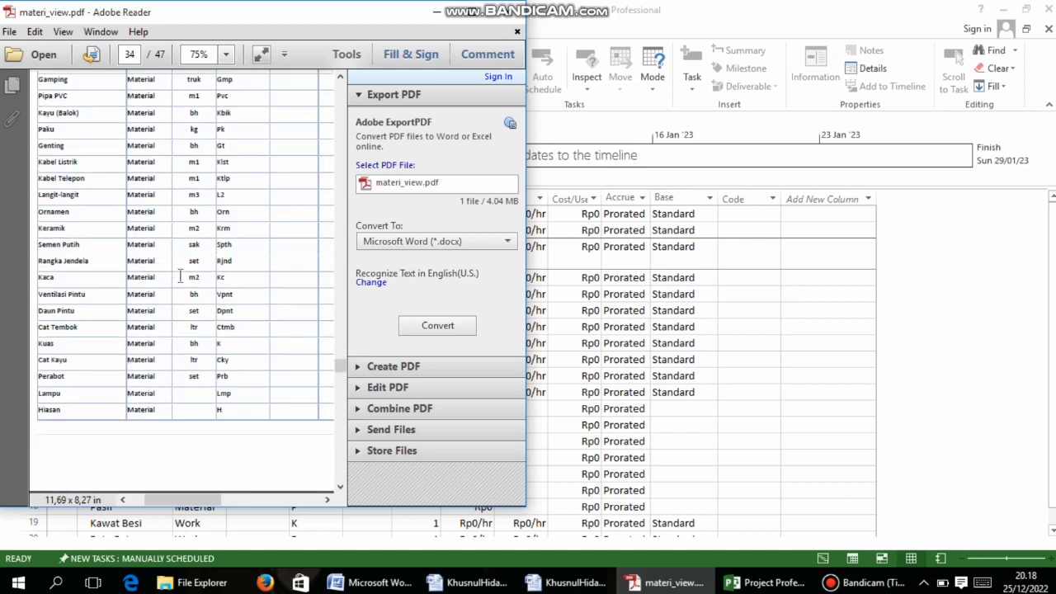
scroll(180, 276, up, 8)
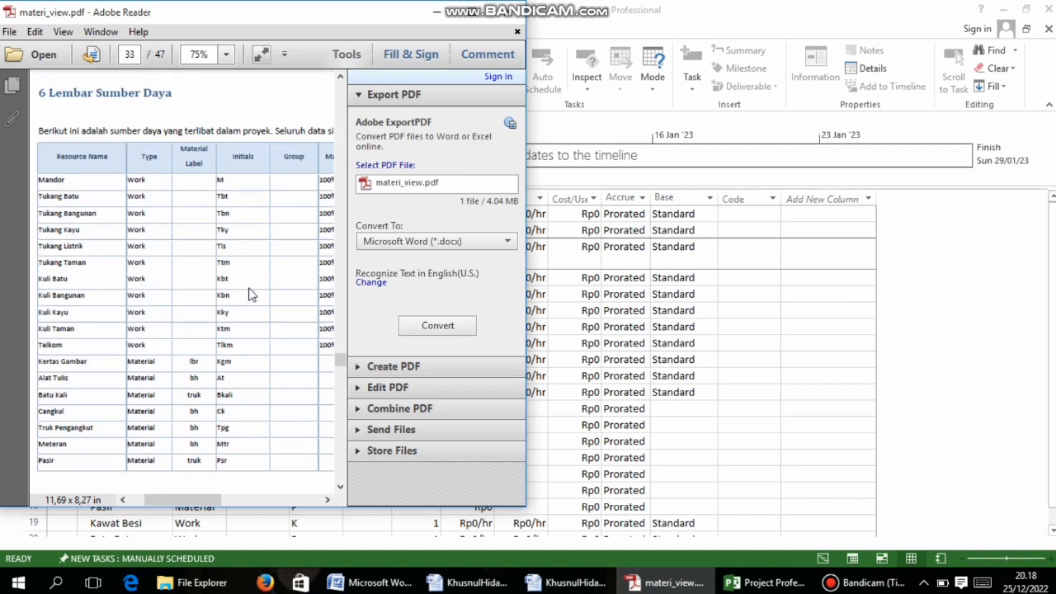
mouse_move(195, 499)
mouse_down()
mouse_move(288, 508)
mouse_move(183, 502)
mouse_up()
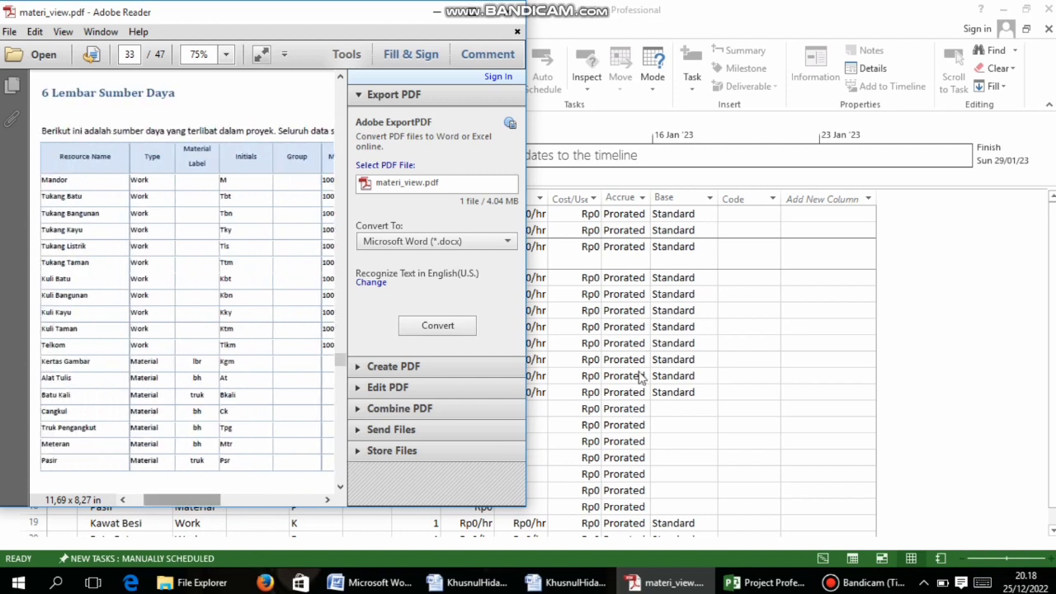
click(763, 583)
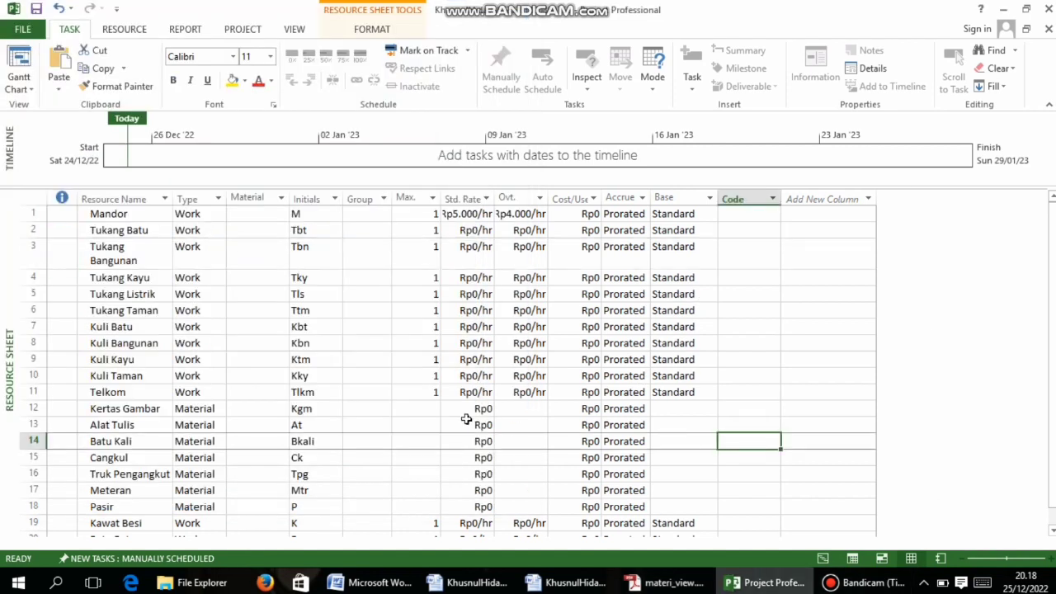
key(super+Right)
Place the PDF resource table beside the Resource Sheet at the rate columns and open Tukang Batu's details
click(6, 419)
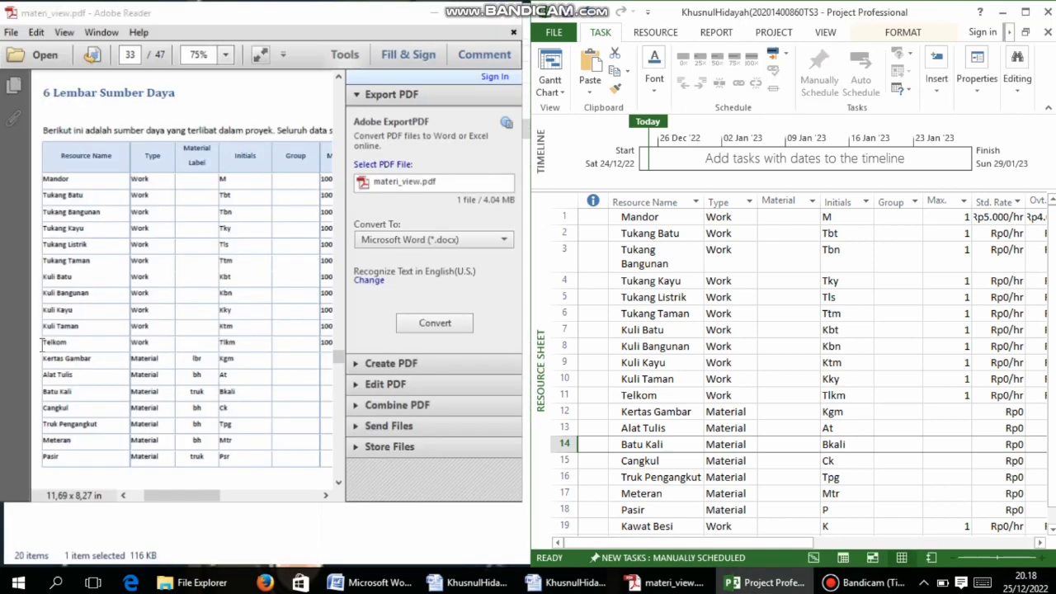
scroll(922, 336, down, 2)
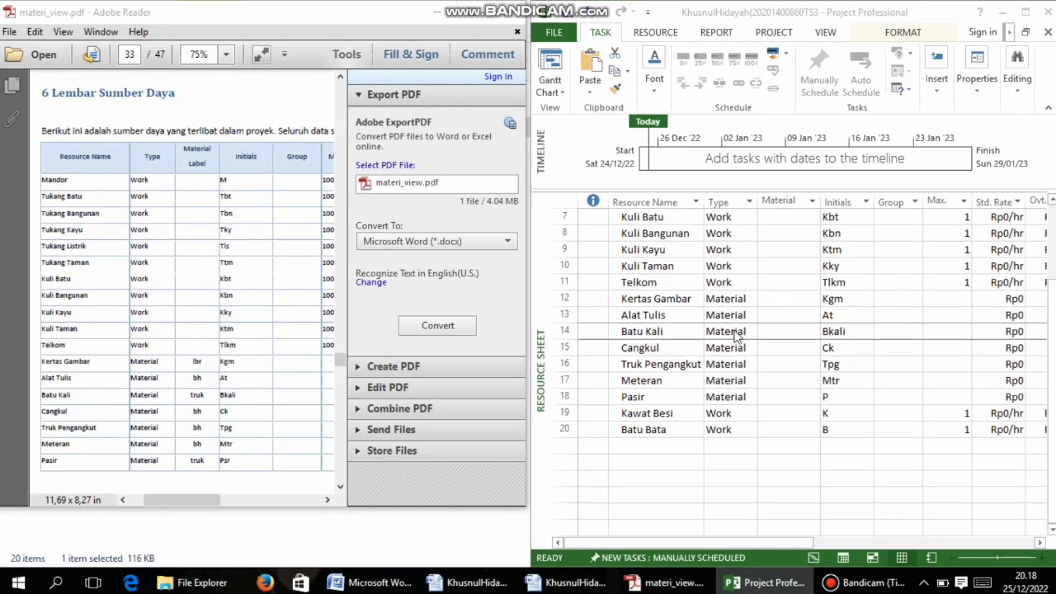
click(646, 446)
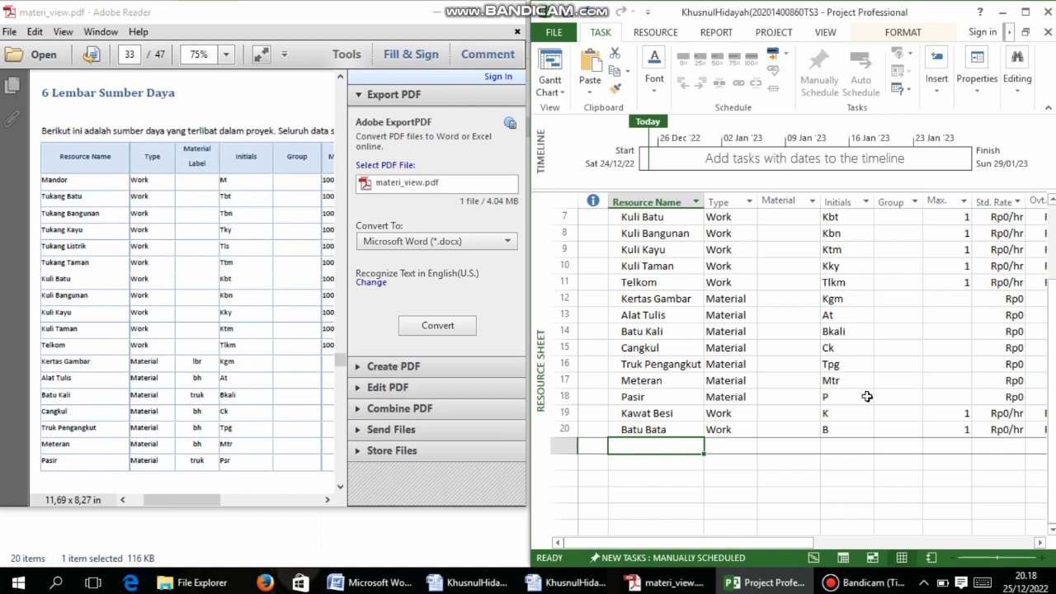
scroll(834, 359, up, 2)
scroll(839, 336, down, 1)
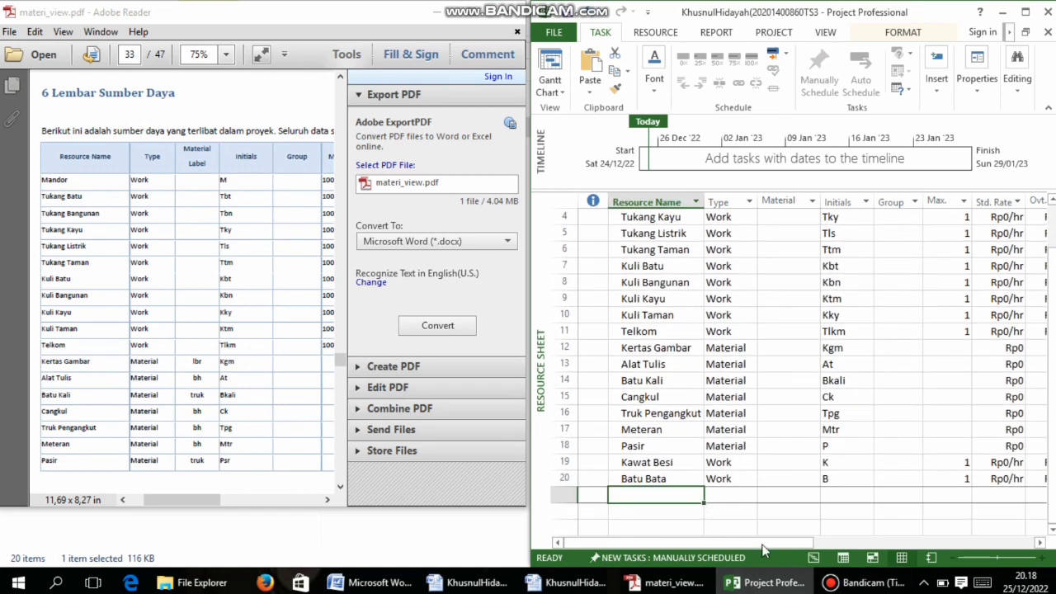
drag(759, 545, 948, 549)
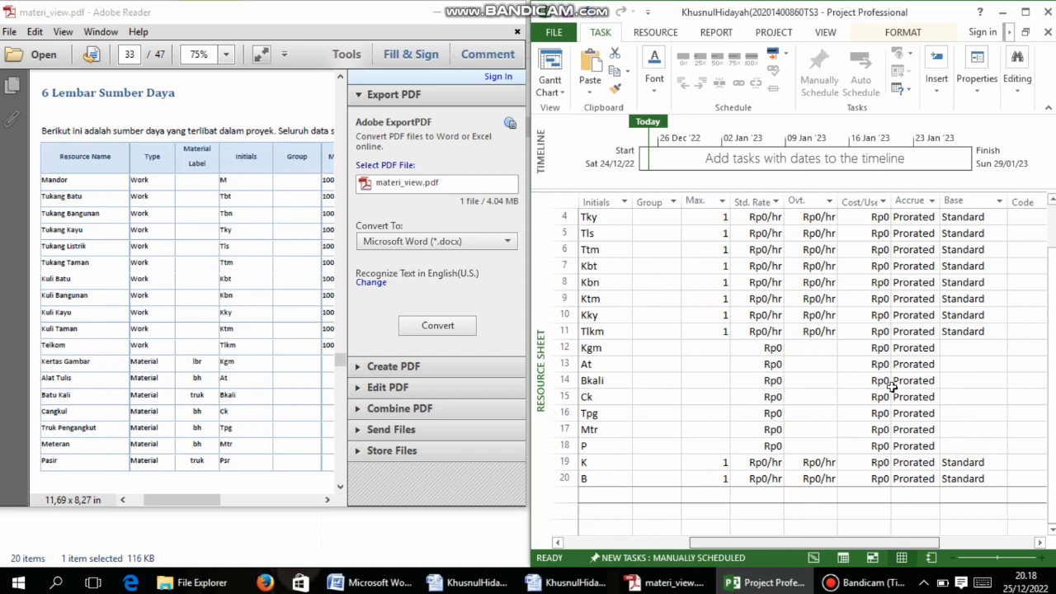
scroll(813, 272, up, 1)
scroll(242, 222, up, 2)
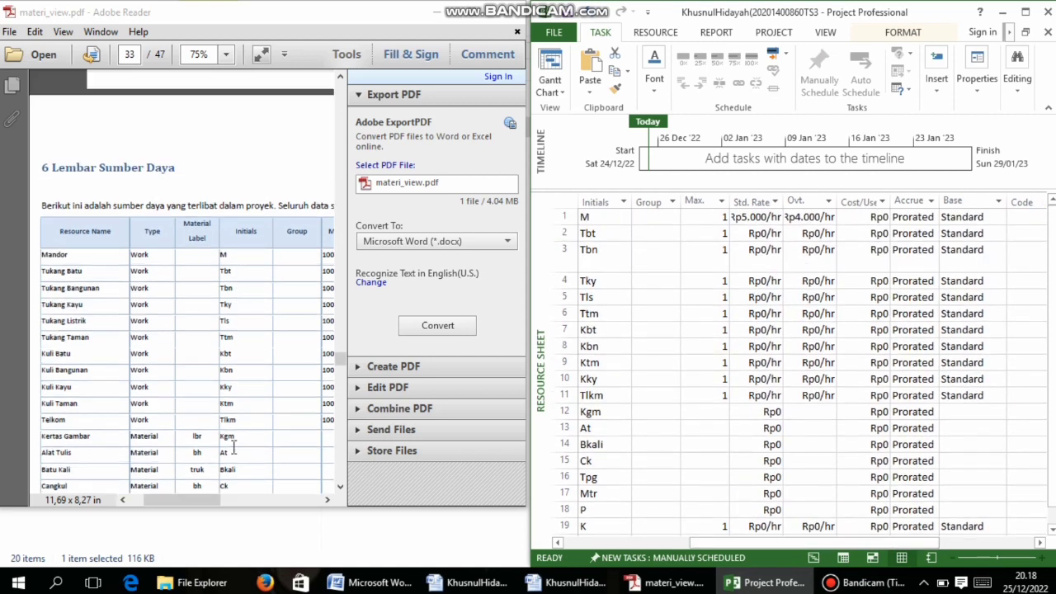
drag(206, 500, 256, 499)
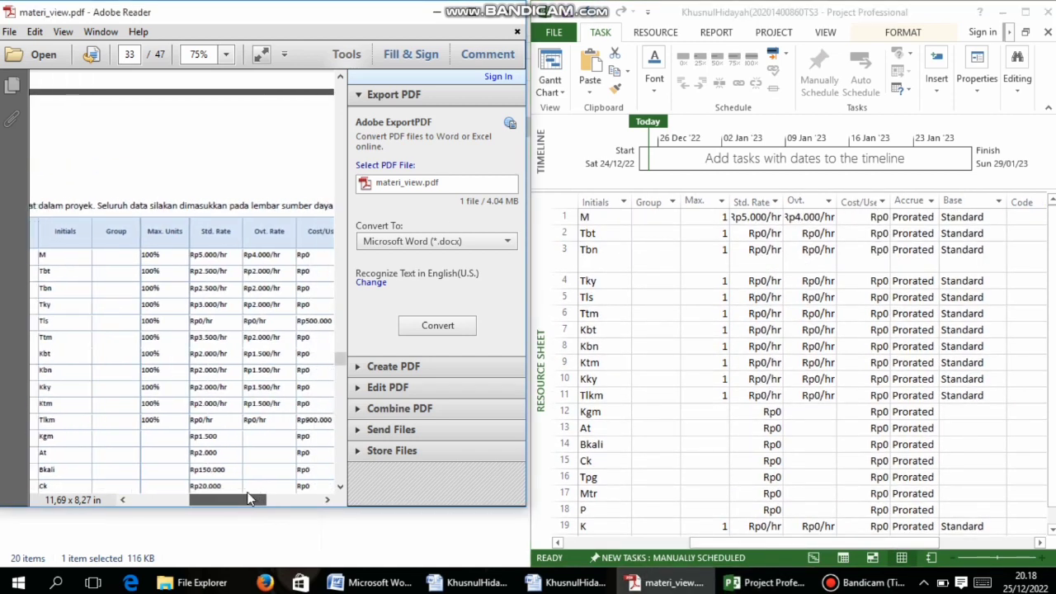
double_click(764, 233)
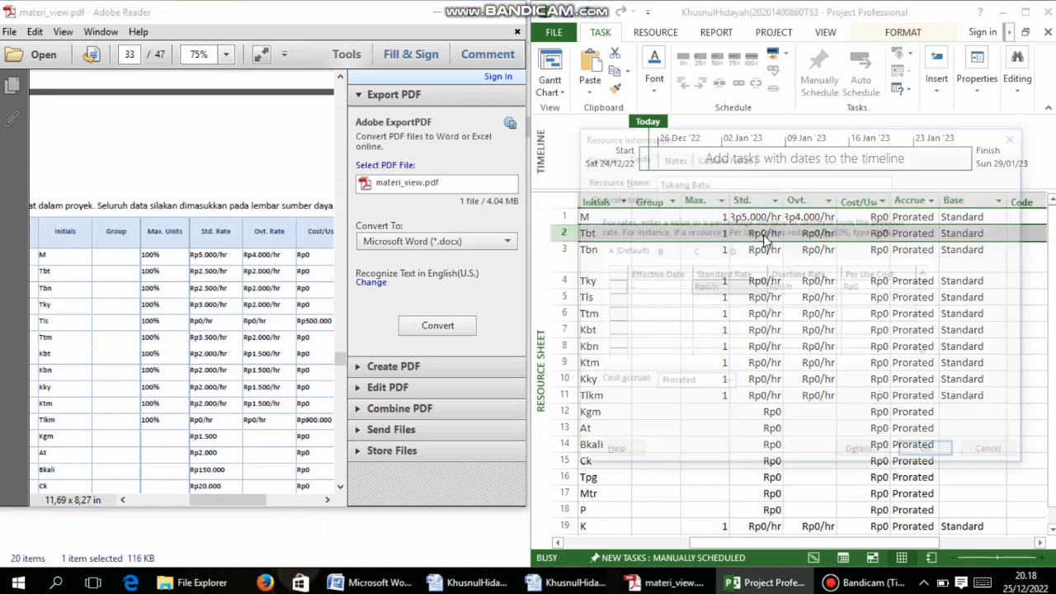
Set Tukang Batu's standard rate to Rp2.500/h and overtime rate to Rp2.000/h
click(698, 287)
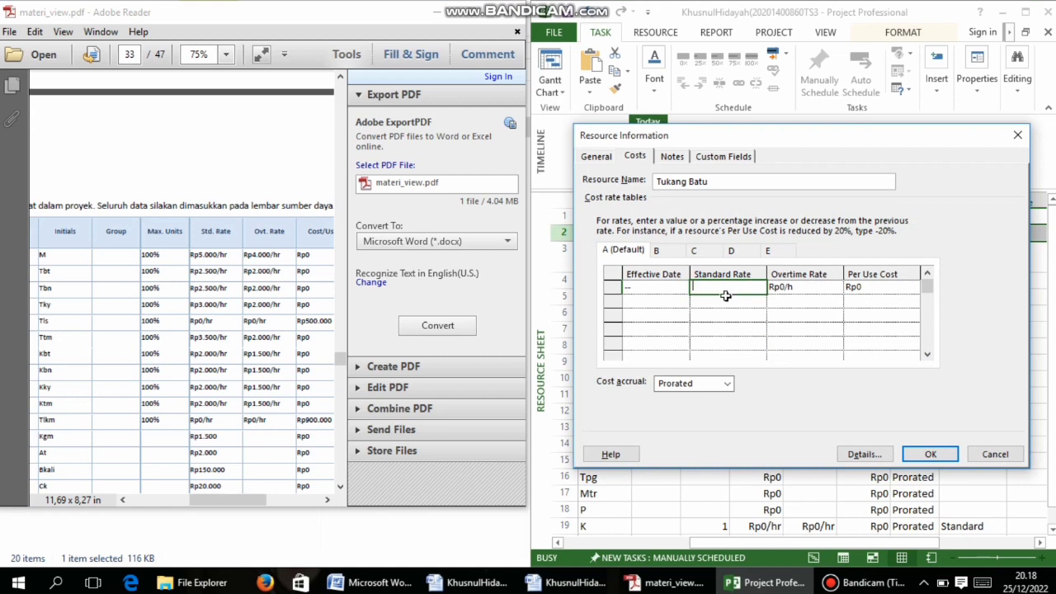
click(995, 454)
double_click(759, 234)
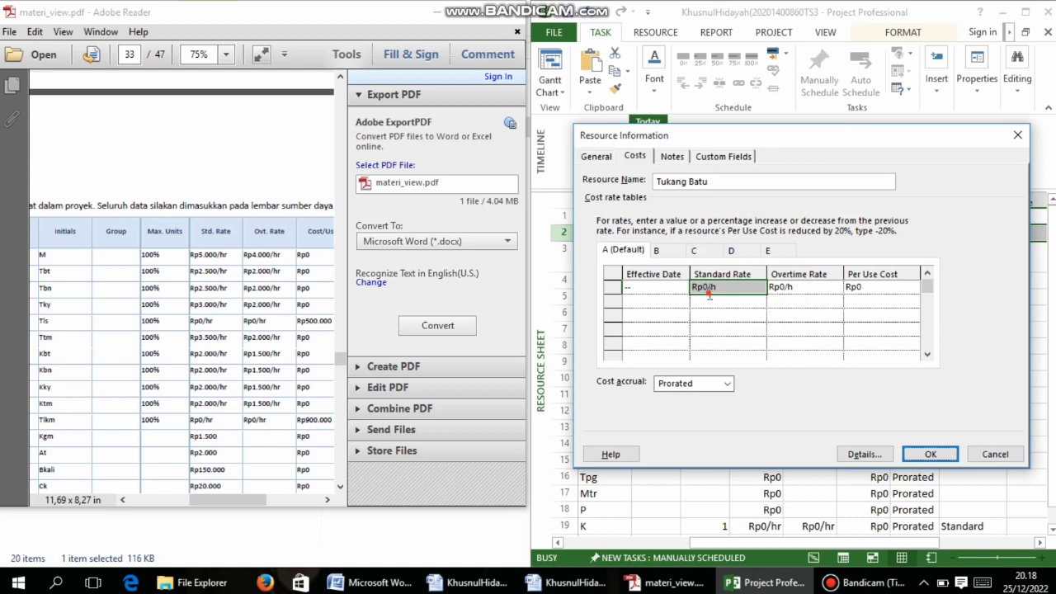
click(718, 288)
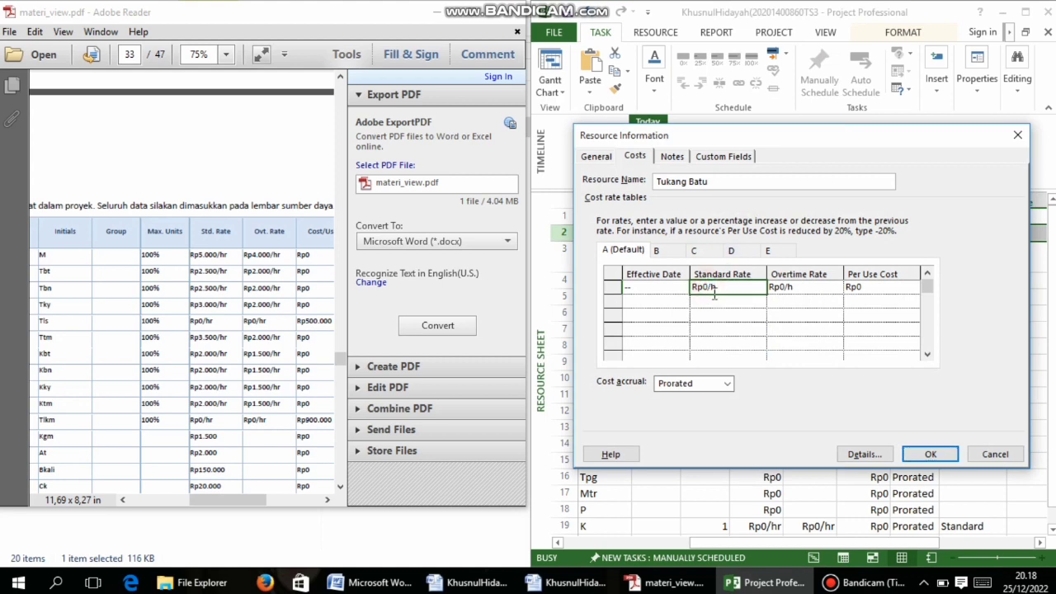
click(707, 287)
text(2500)
click(780, 287)
click(780, 286)
click(785, 291)
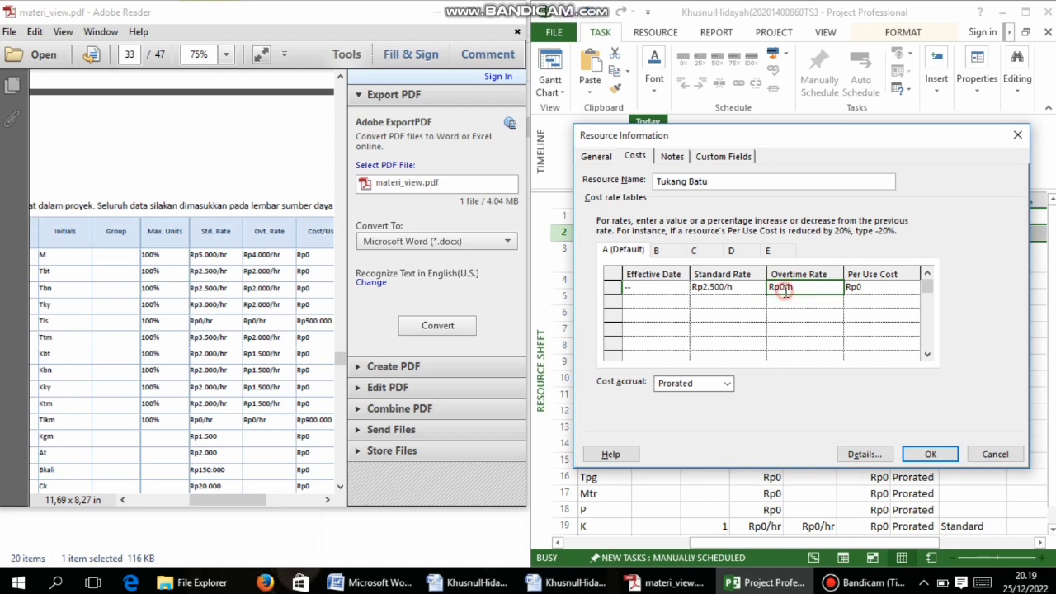
click(786, 290)
text(200)
click(809, 314)
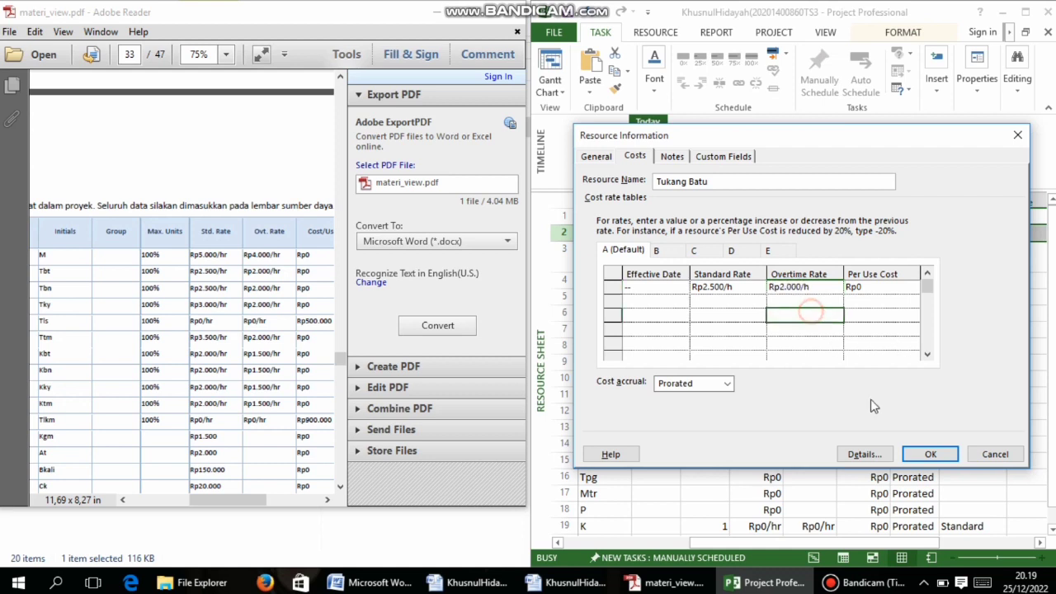
click(923, 451)
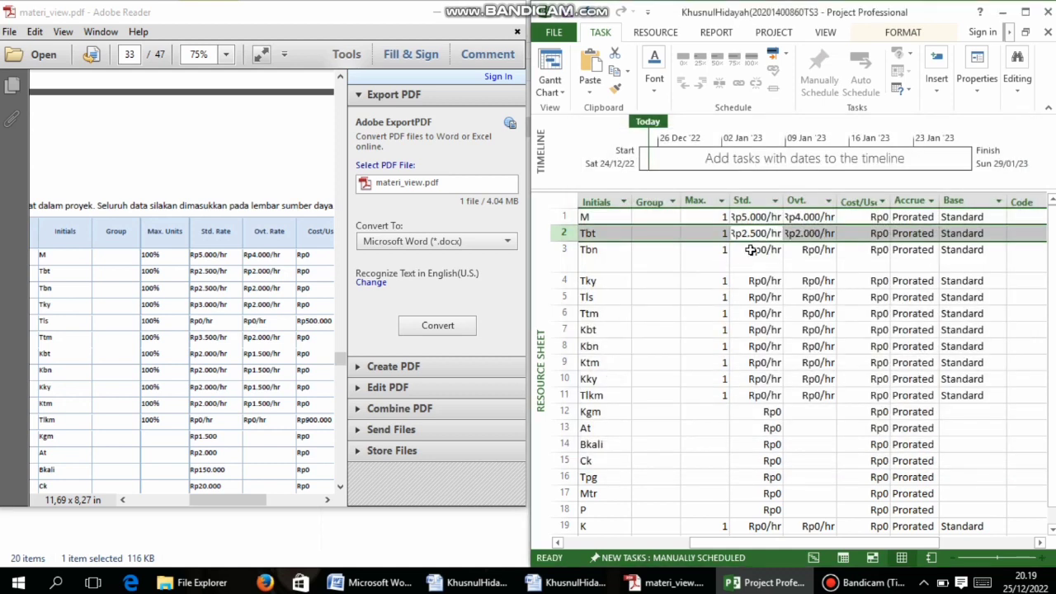
Set Tukang Bangunan's standard rate to Rp2.500/h and overtime rate to Rp2.000/h
double_click(753, 251)
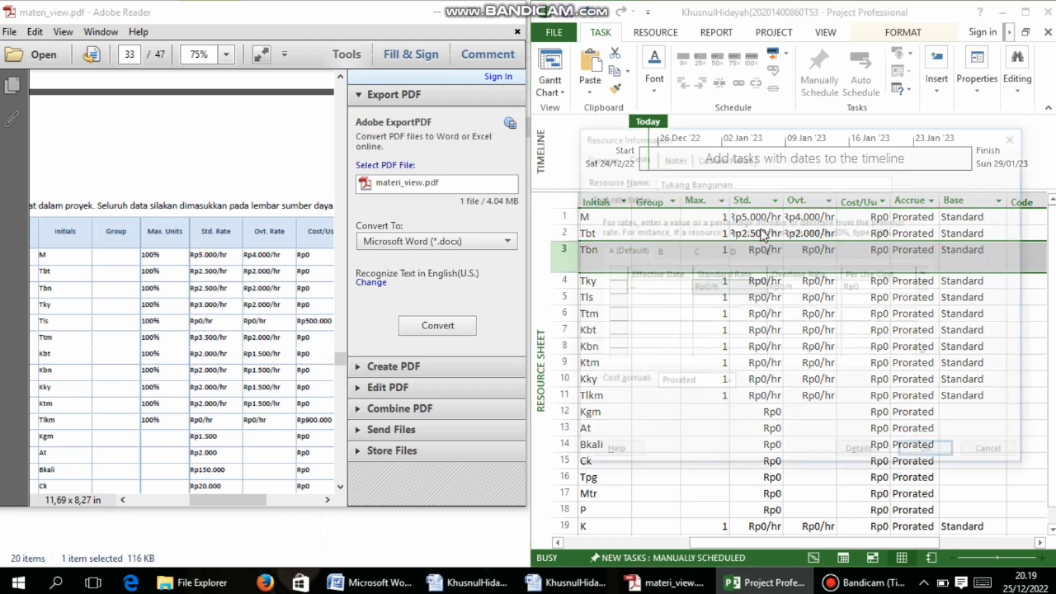
click(705, 288)
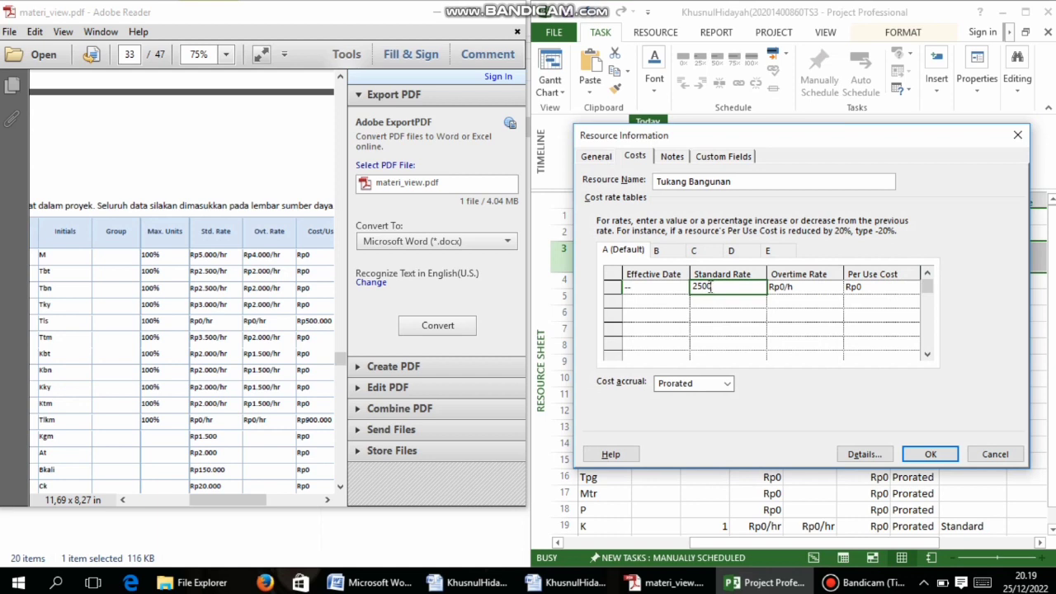
click(998, 456)
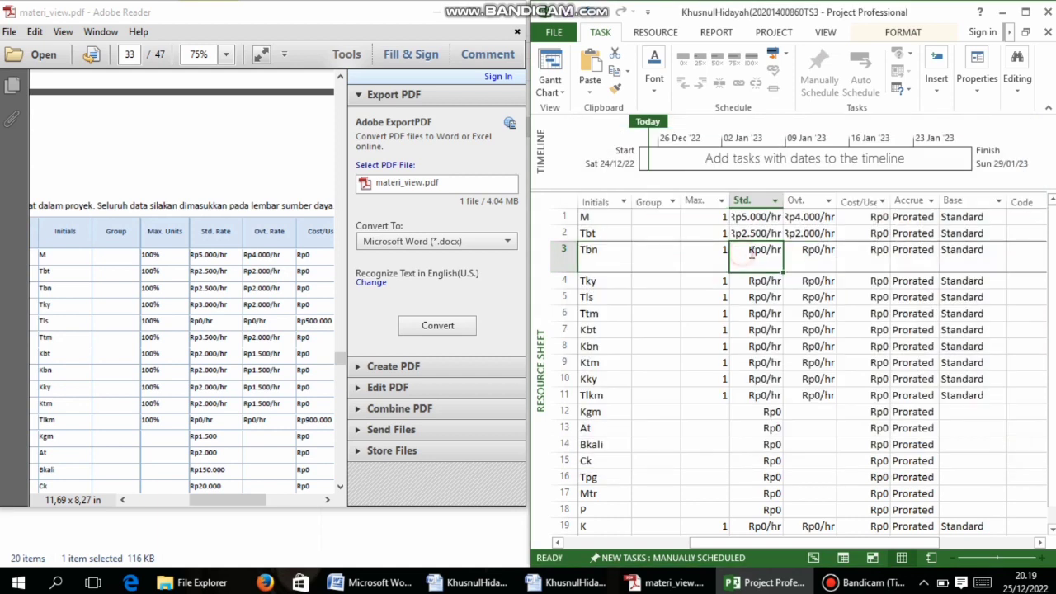
double_click(769, 252)
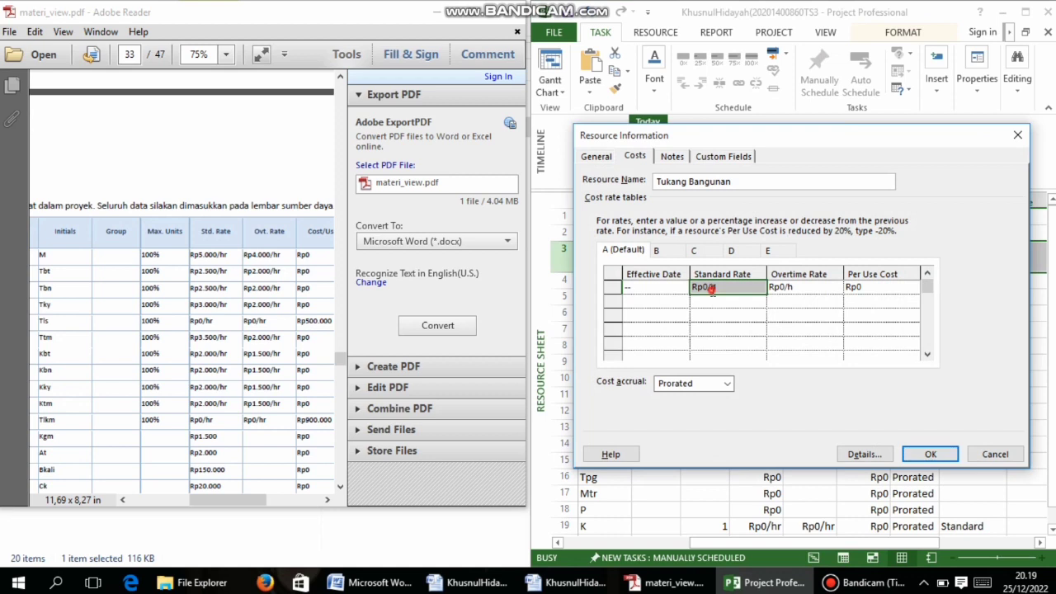
click(711, 287)
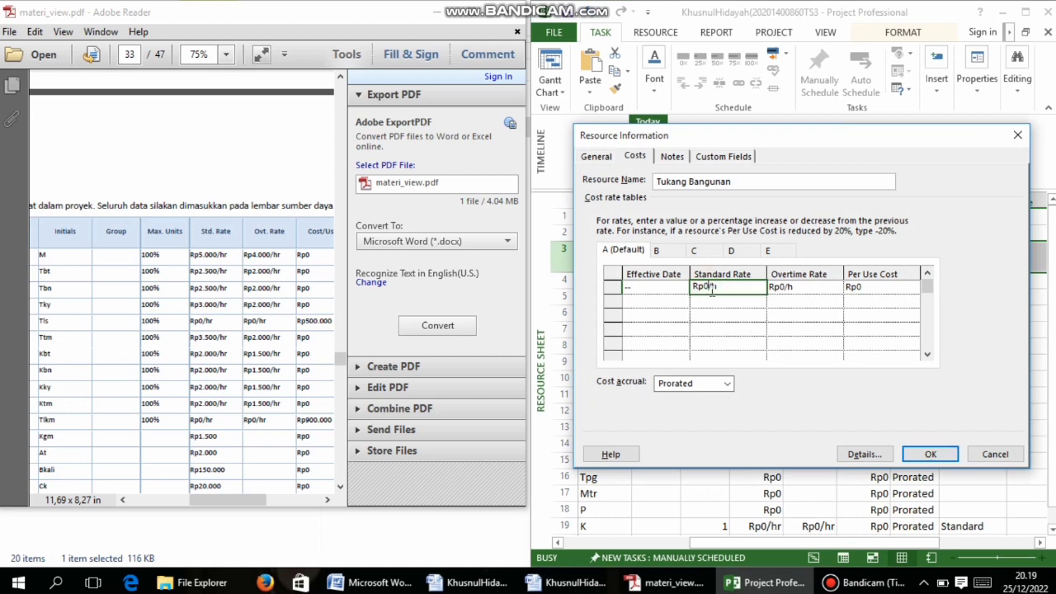
key(BackSpace)
text(2500)
click(784, 291)
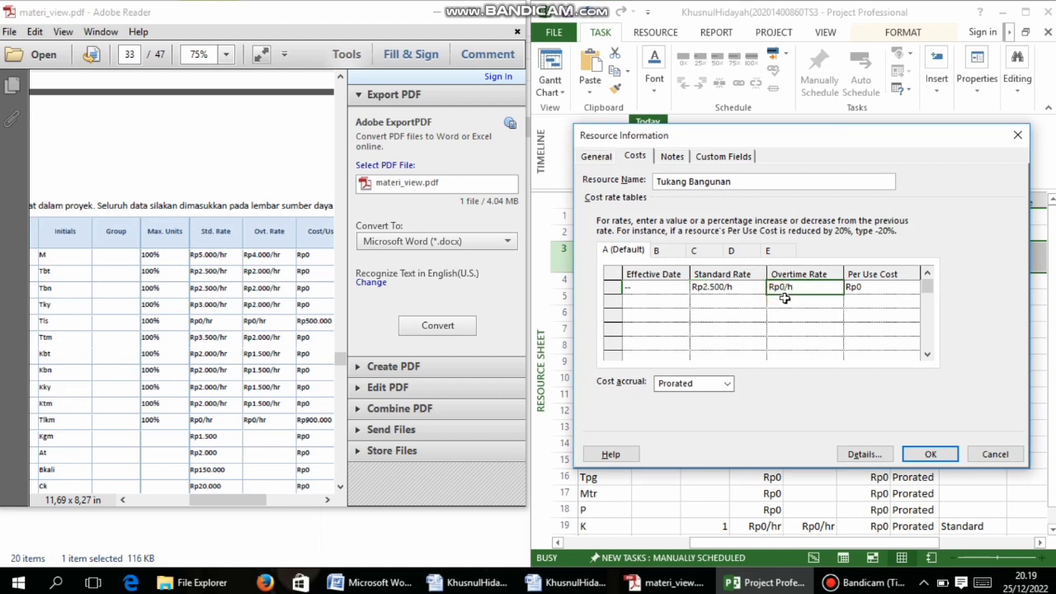
click(785, 288)
key(BackSpace)
text(1)
text(000)
key(Return)
click(930, 455)
Give Tukang Kayu a Rp3.000/hr standard rate and Rp2.000/hr overtime rate
click(760, 280)
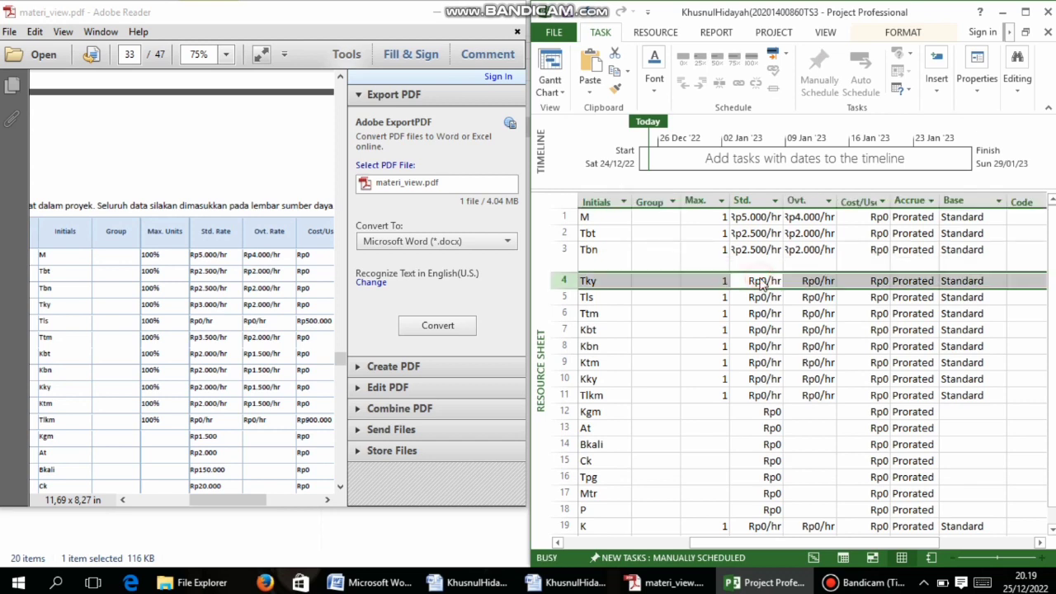
double_click(761, 280)
click(707, 287)
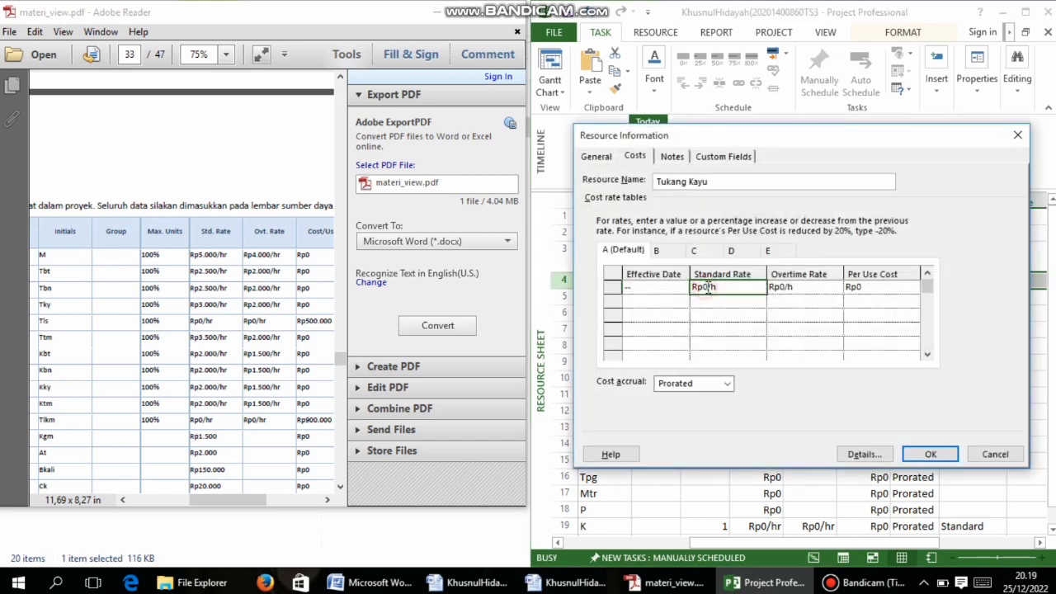
key(BackSpace)
click(1000, 455)
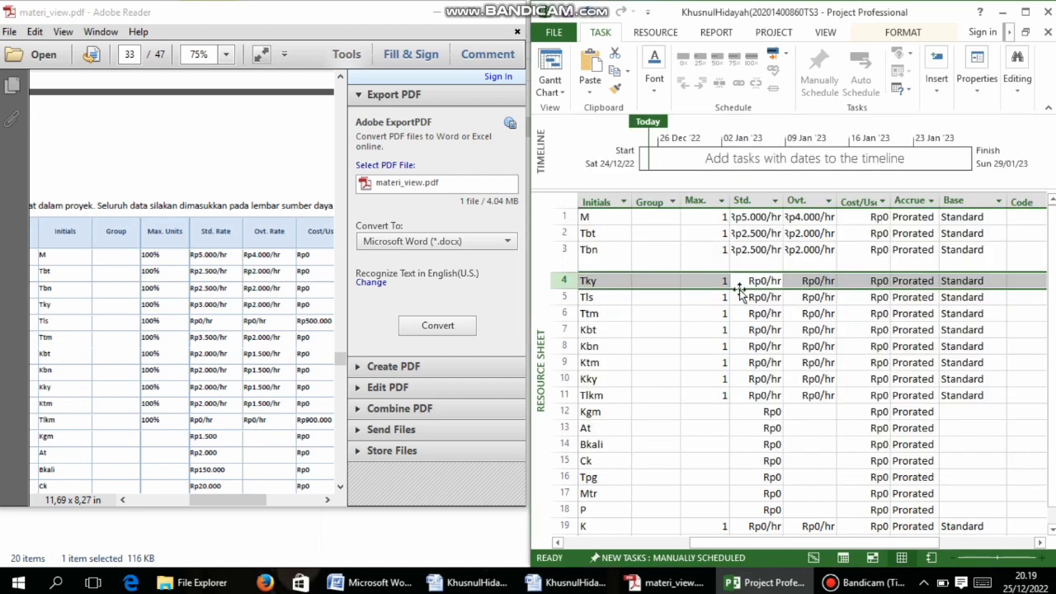
double_click(747, 282)
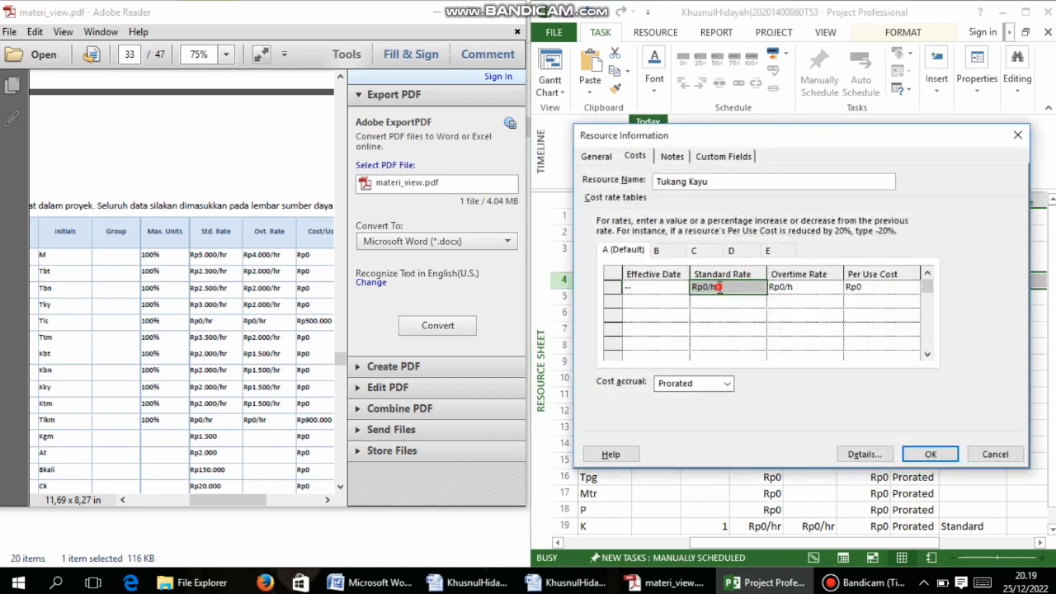
click(719, 287)
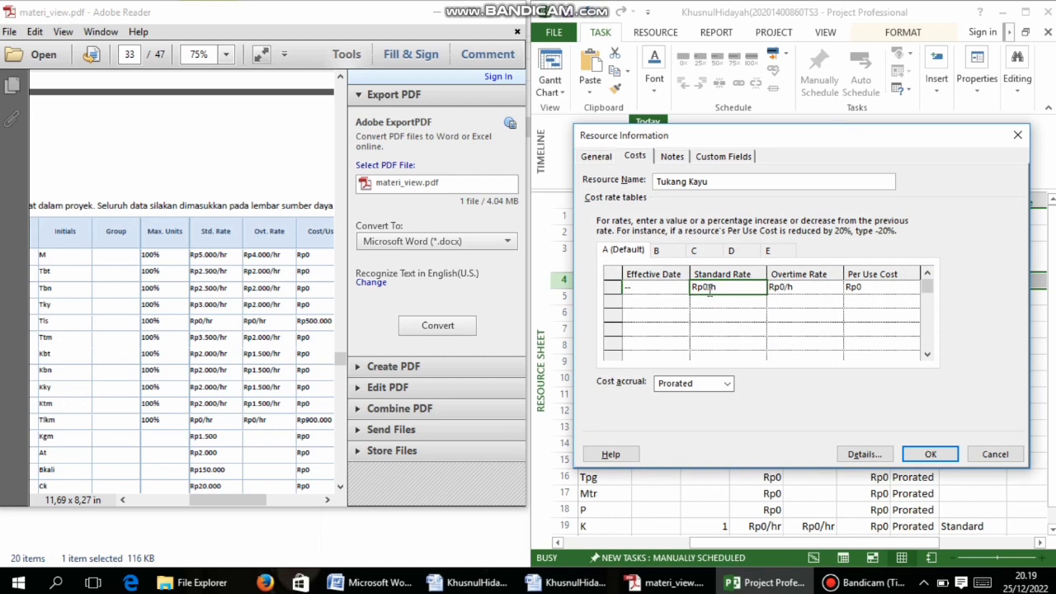
key(BackSpace)
text(3000)
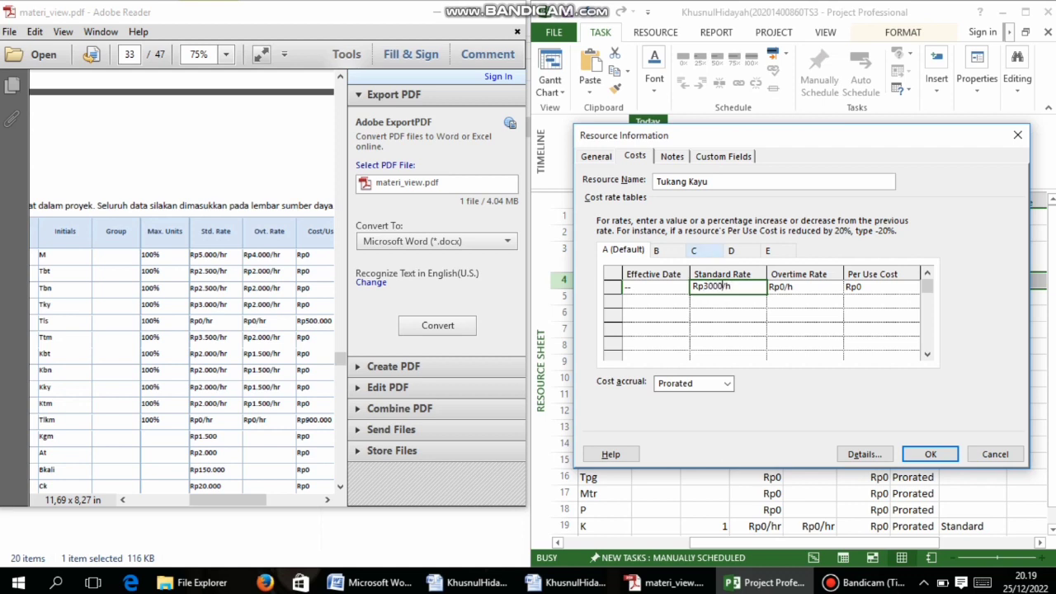
click(808, 288)
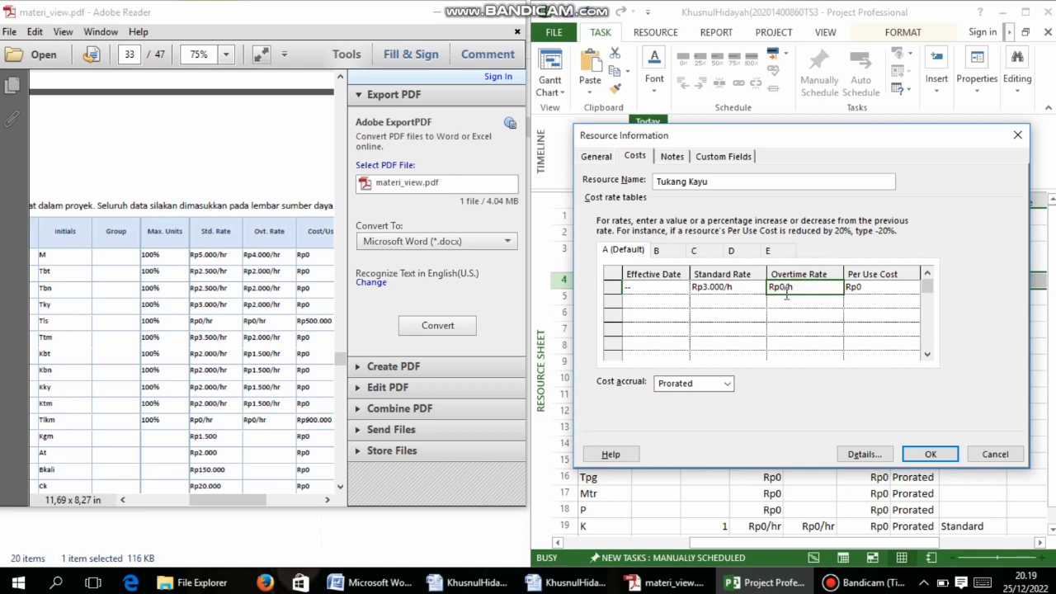
key(BackSpace)
text(2000)
click(929, 454)
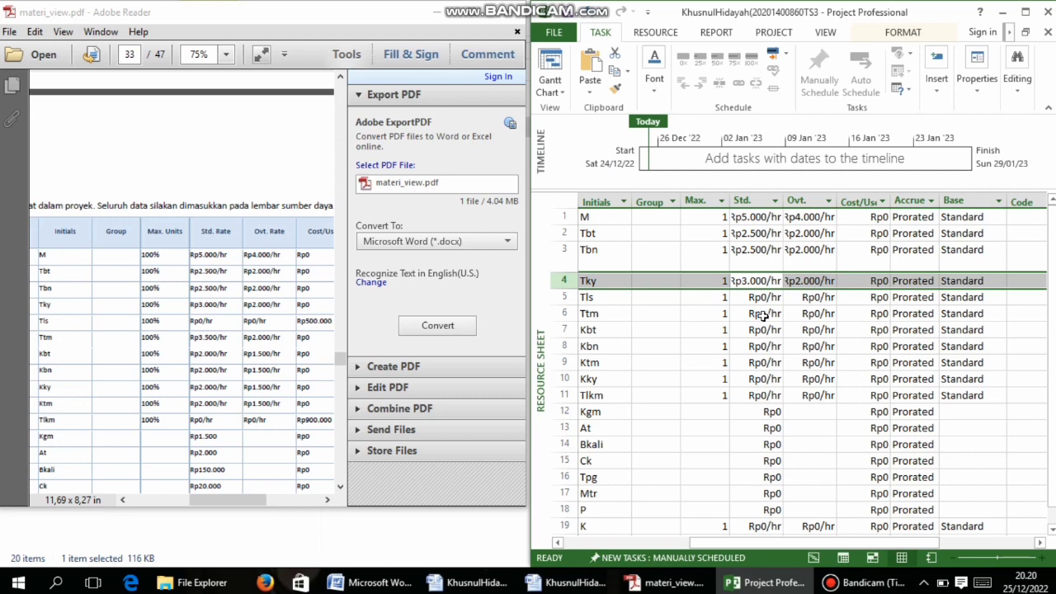
Set Tukang Taman's standard rate to Rp3.500/hr and overtime rate to Rp2.000/hr
click(763, 314)
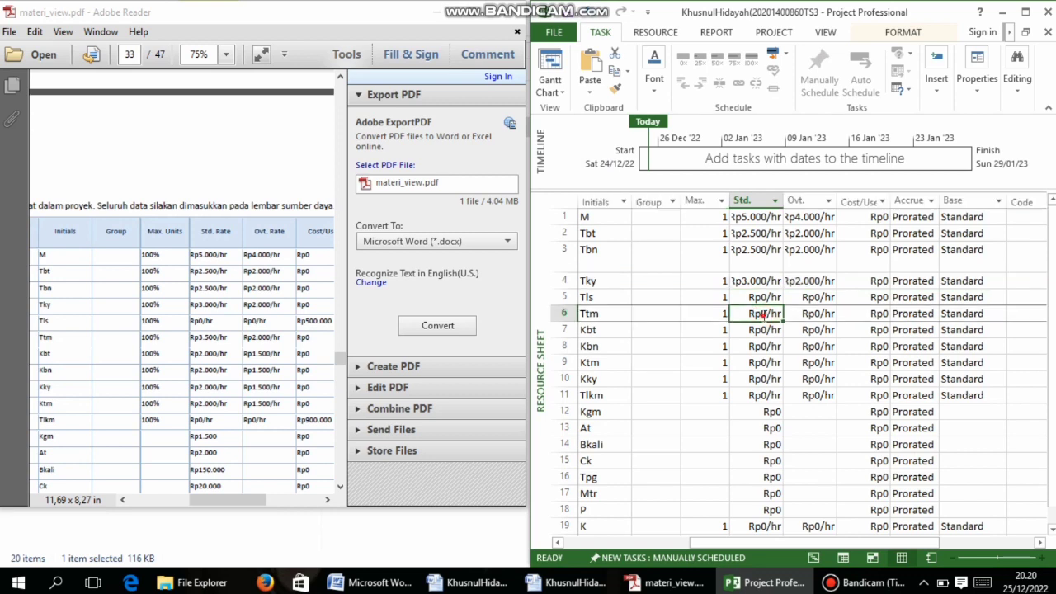
double_click(763, 315)
click(703, 287)
click(707, 287)
click(708, 287)
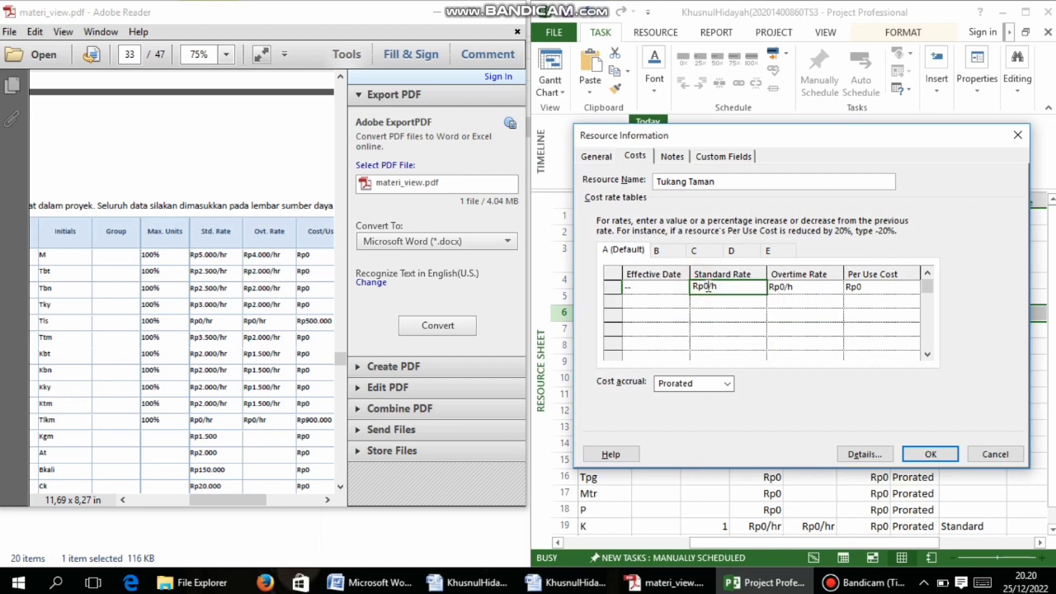
key(BackSpace)
text(3500)
click(783, 289)
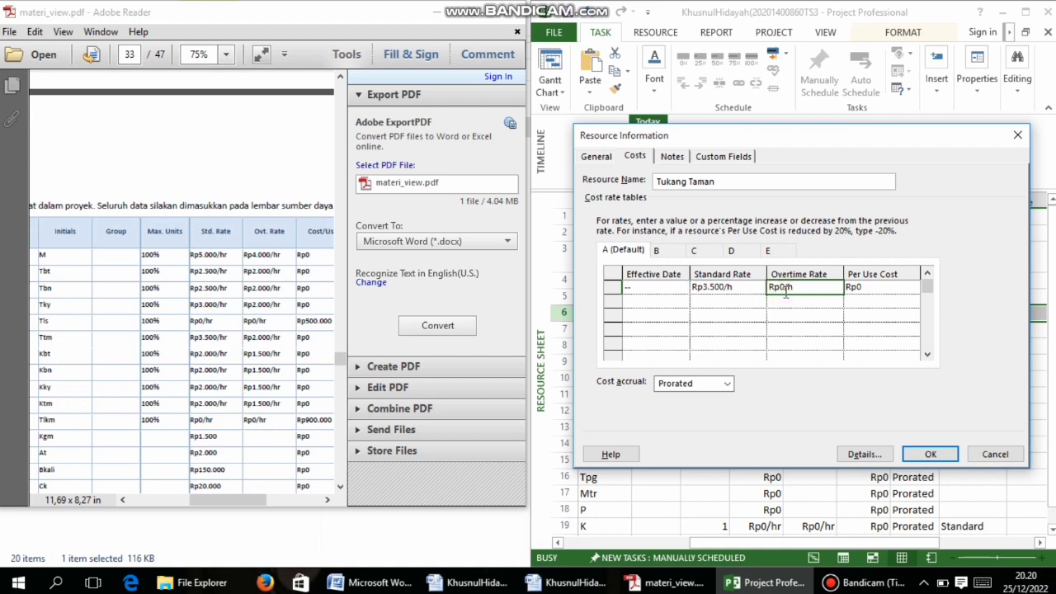
click(786, 289)
key(BackSpace)
text(2000)
click(930, 454)
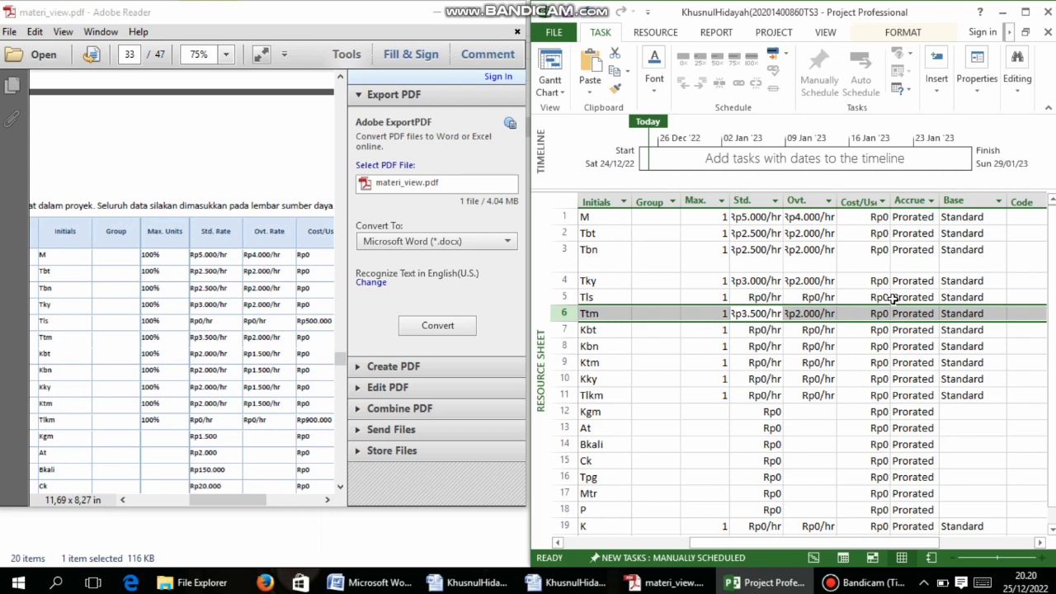
Enter a Rp500.000 per-use cost for Tukang Listrik
double_click(890, 299)
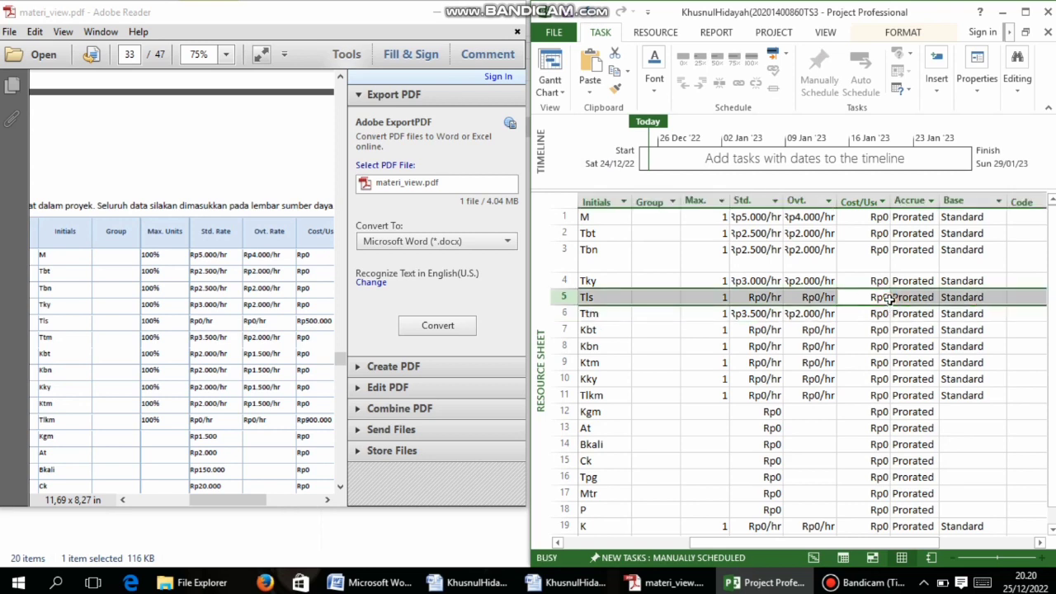
click(858, 287)
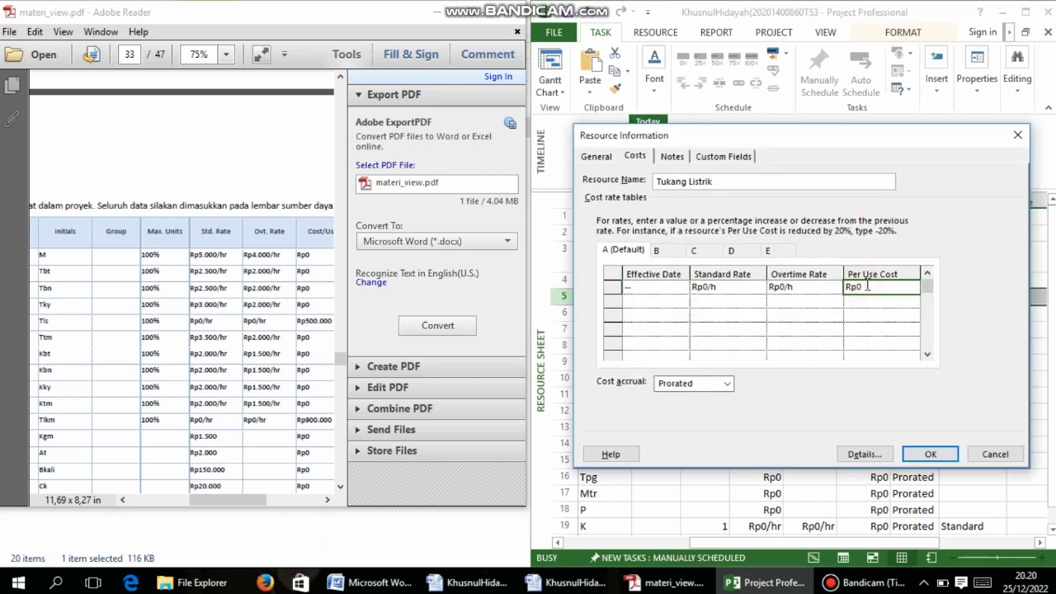
click(864, 288)
key(BackSpace)
text(50000)
click(930, 452)
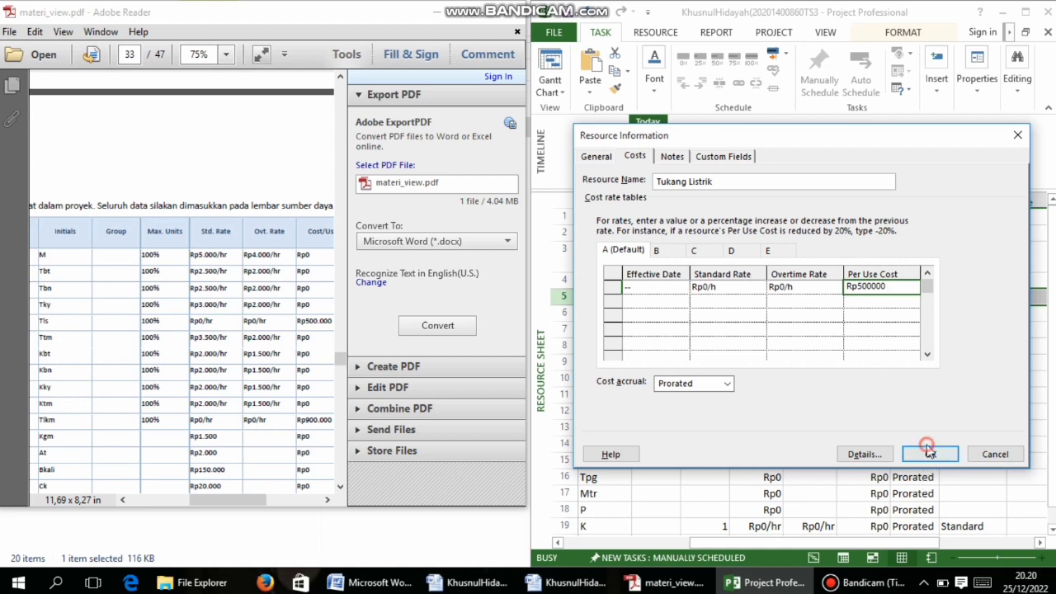
click(930, 452)
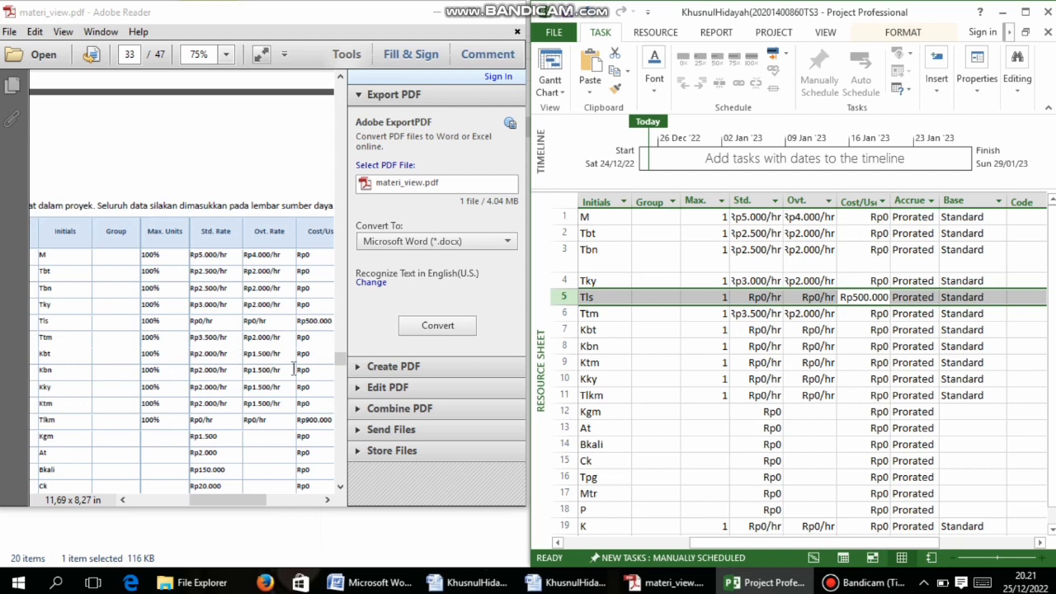
Give Kuli Batu (Kbt) a Rp2.000/hr standard rate and Rp1.500/hr overtime rate
click(771, 330)
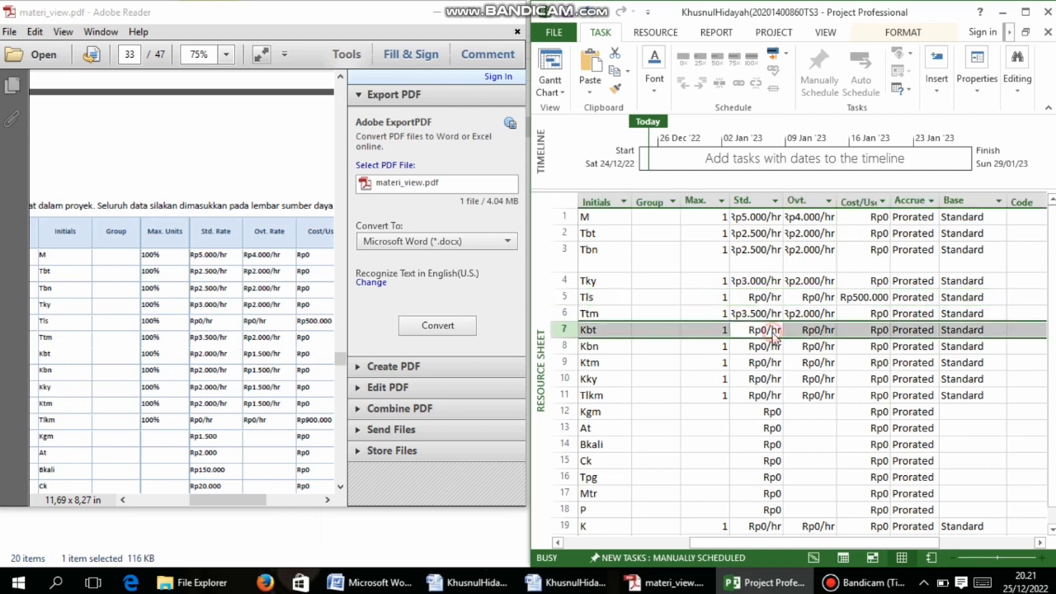
click(703, 287)
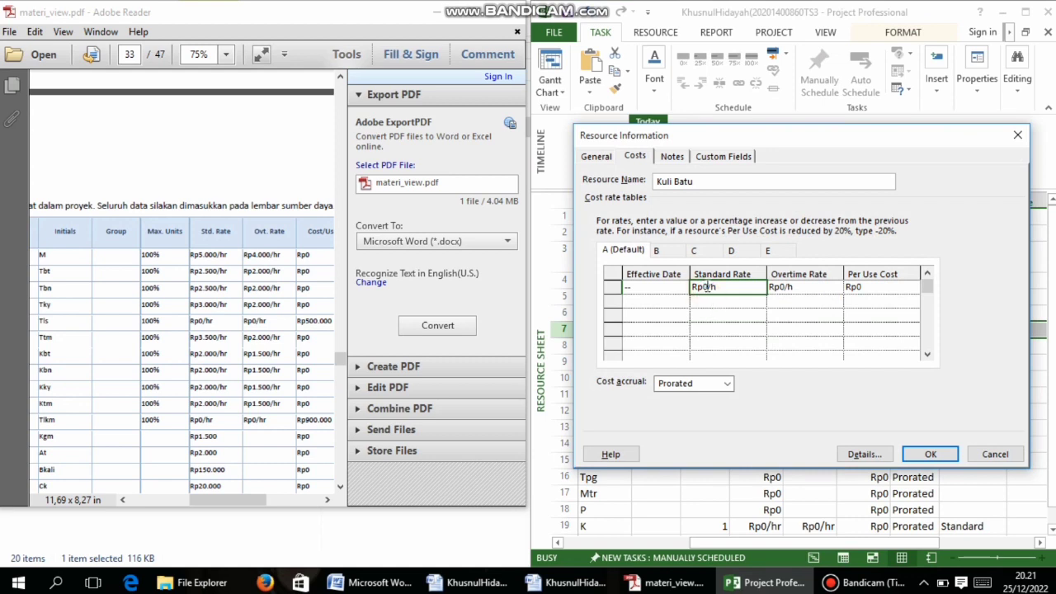
click(707, 286)
key(BackSpace)
text(2000)
click(789, 286)
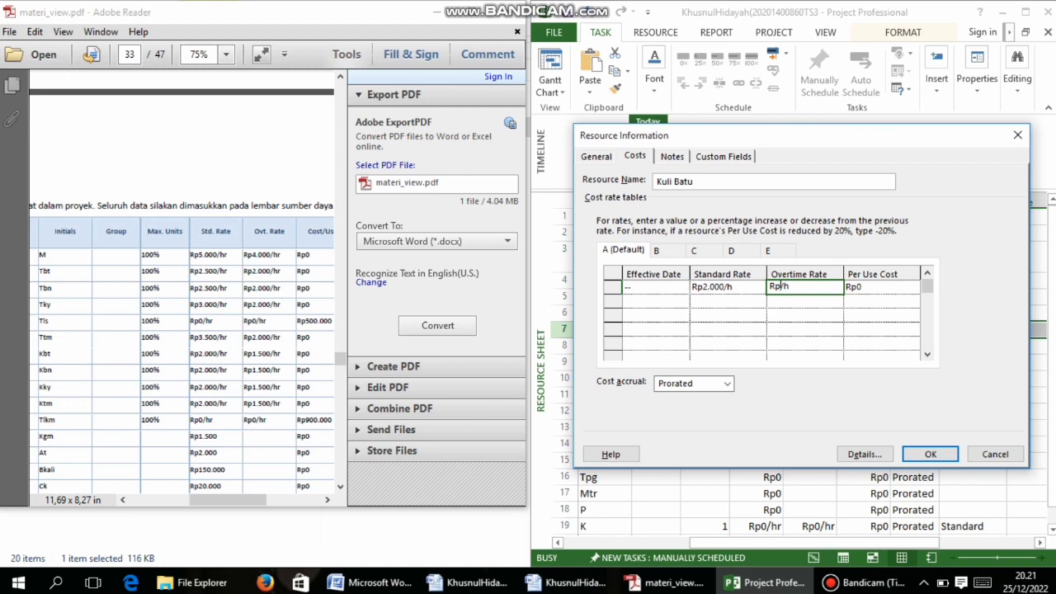
text(1500)
click(926, 454)
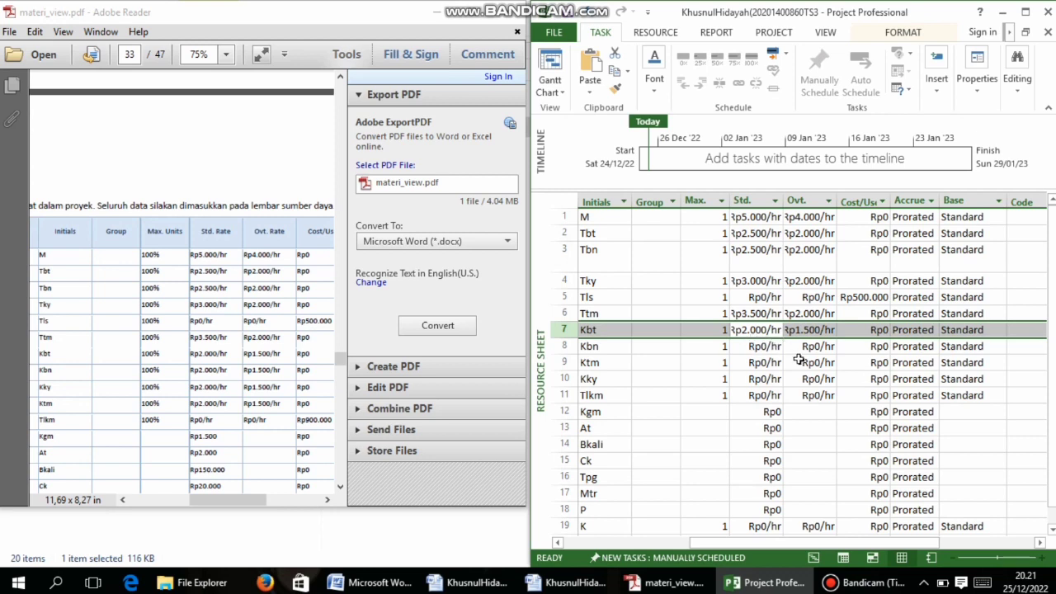
Set Kuli Bangunan (Kbn) to Rp2.000/hr standard and Rp1.500/hr overtime
double_click(755, 350)
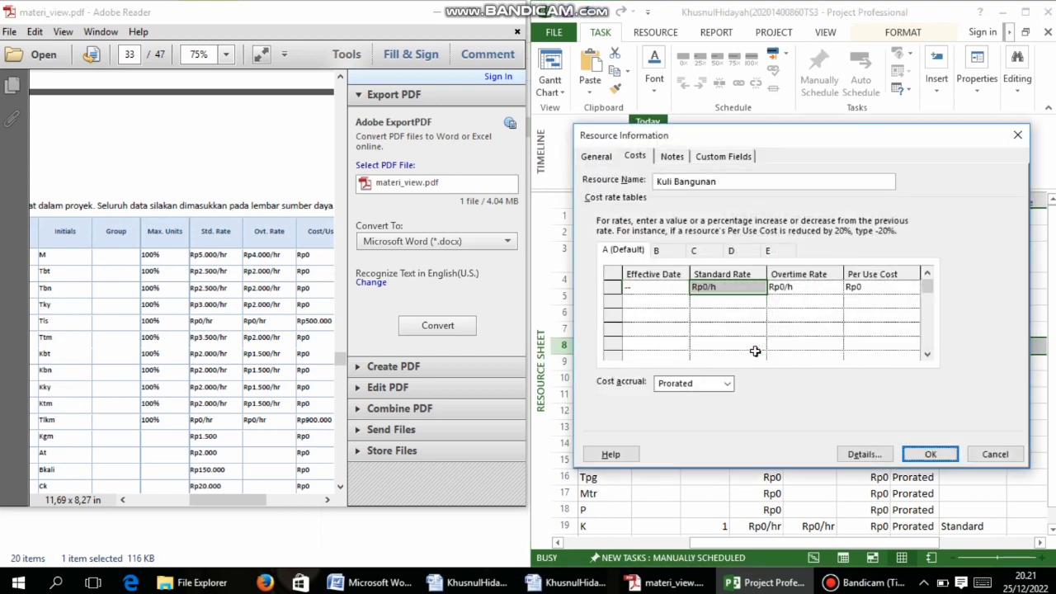
click(717, 288)
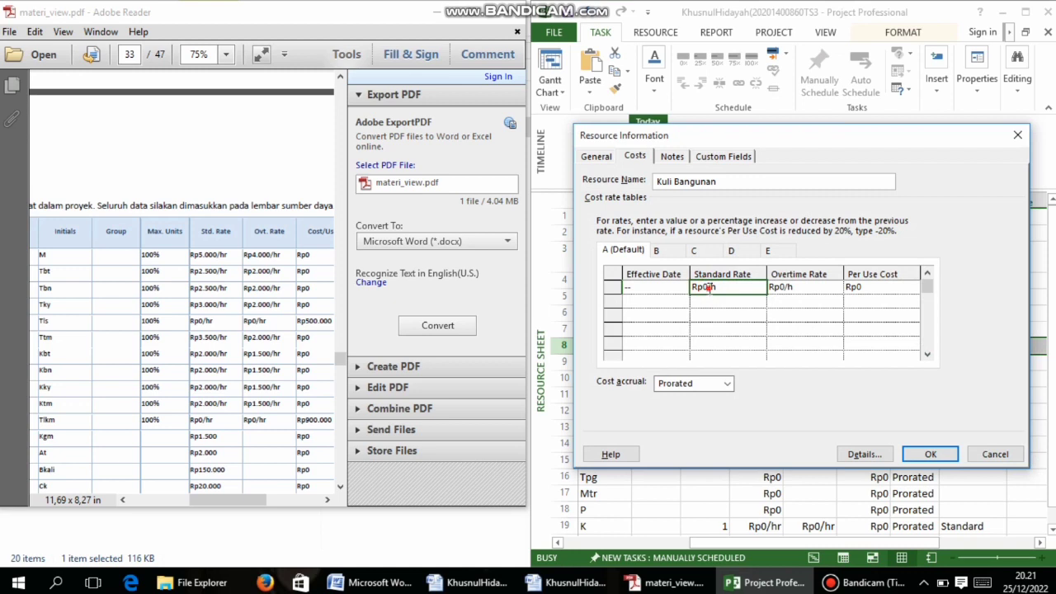
text(200)
click(802, 289)
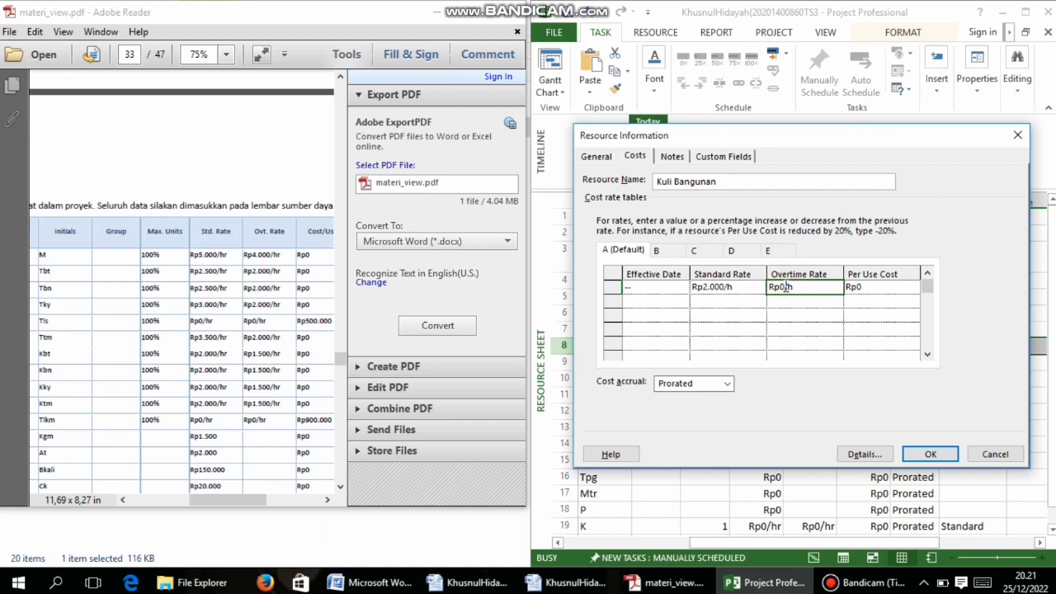
key(BackSpace)
text(Rp150)
click(930, 454)
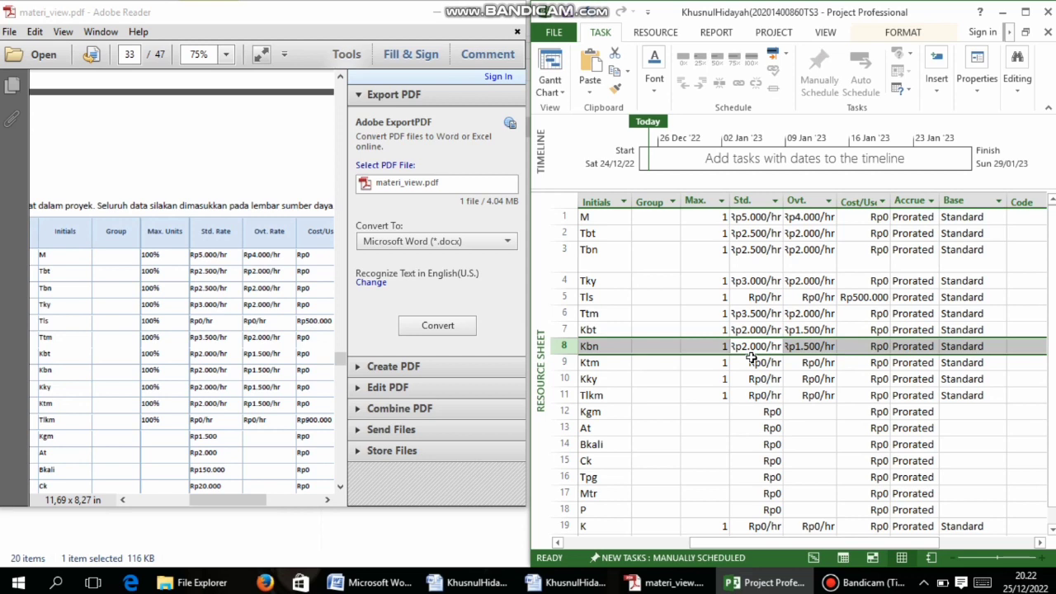
Give Kuli Kayu Rp2.000/hr standard and Rp1.500/hr overtime, then recheck its cost details
double_click(751, 361)
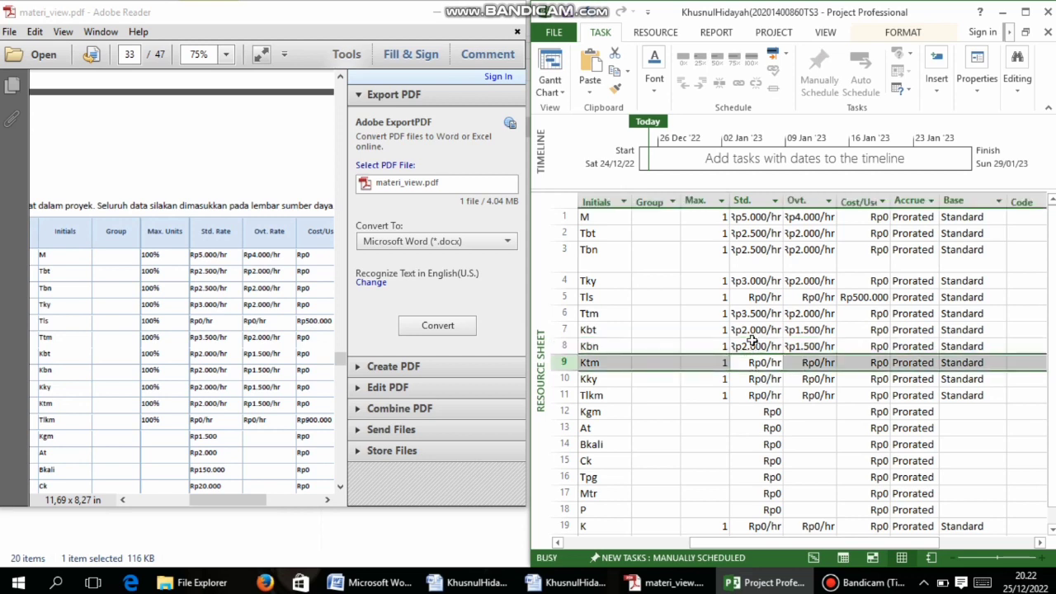
click(707, 286)
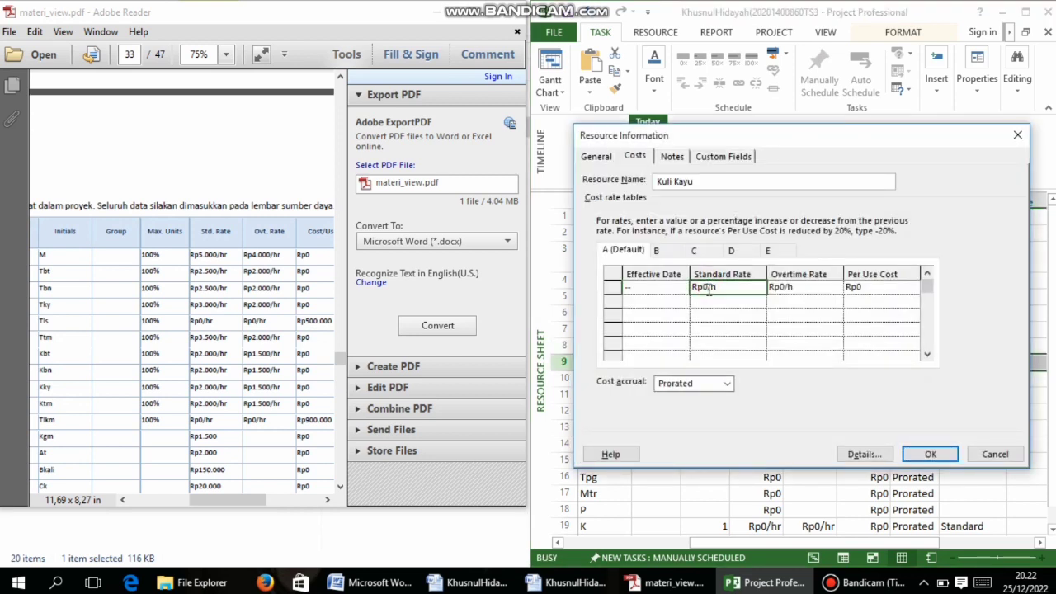
key(BackSpace)
text(Rp)
text(2.000)
text(/h)
key(Tab)
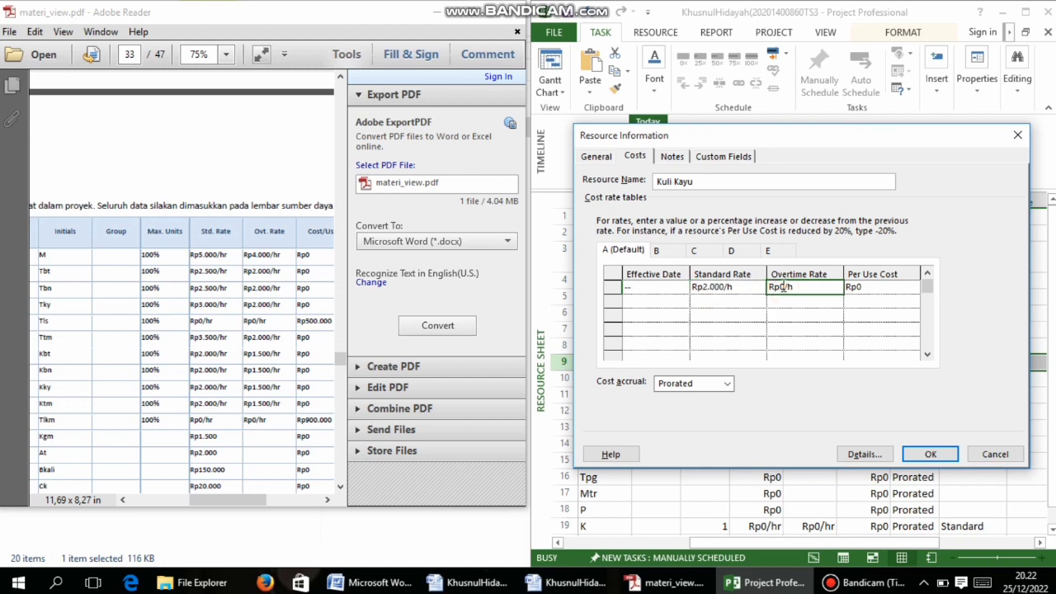
click(786, 286)
key(BackSpace)
text(500)
click(930, 454)
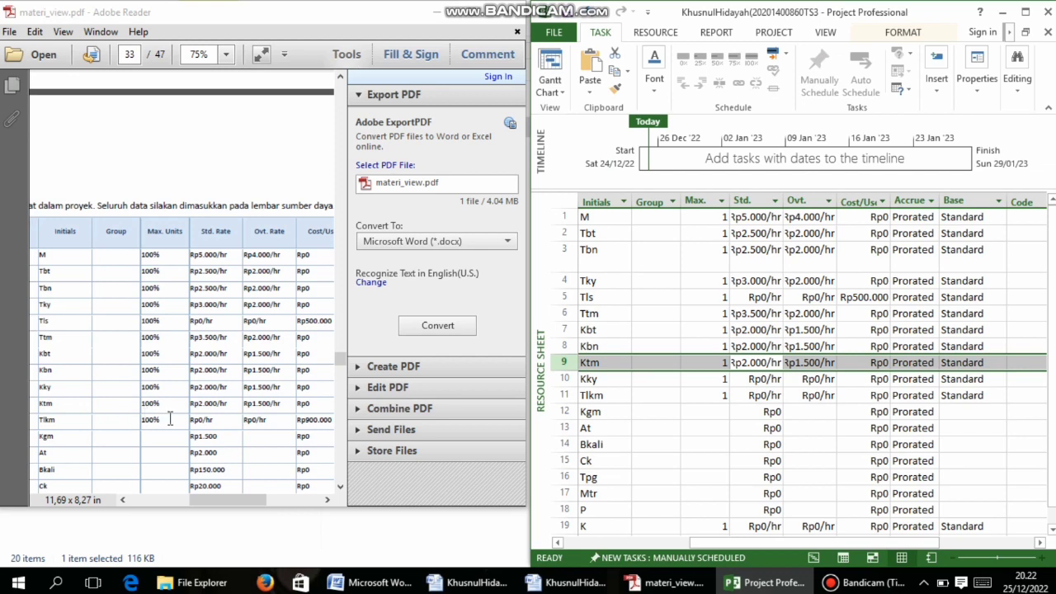
scroll(206, 412, down, 1)
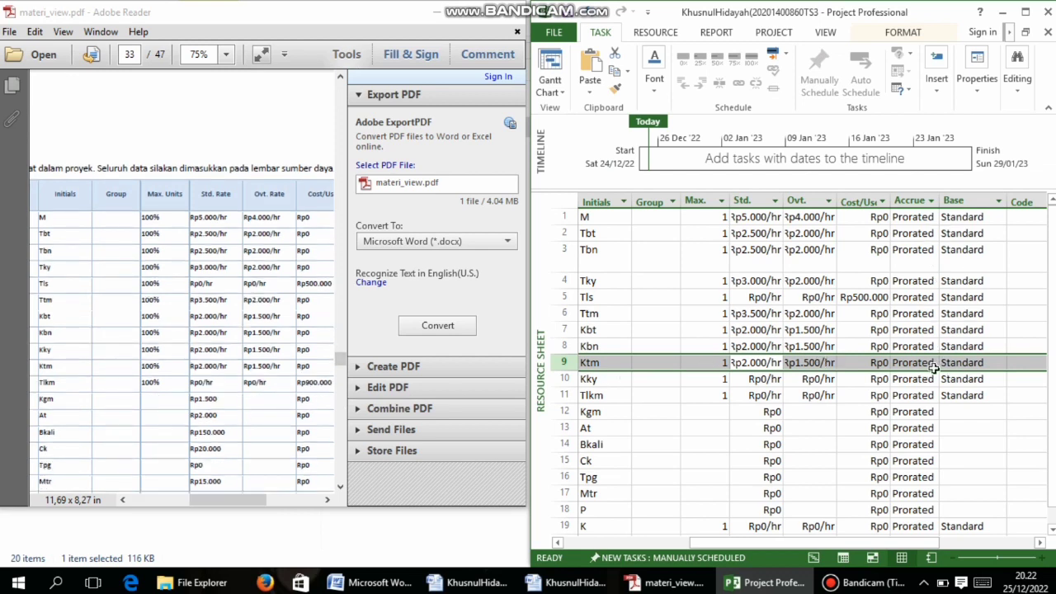
double_click(891, 364)
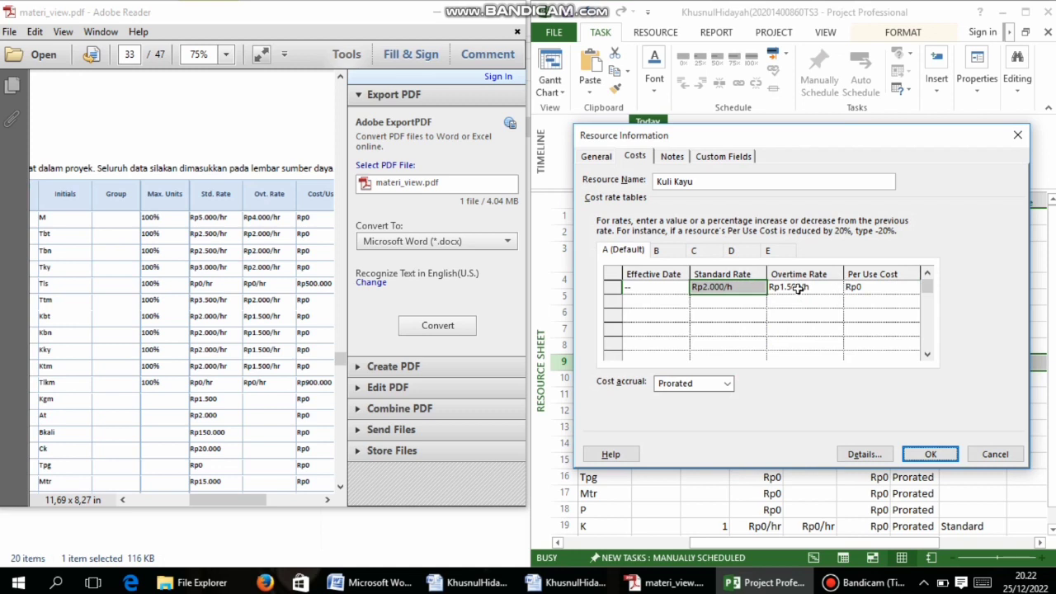
click(933, 454)
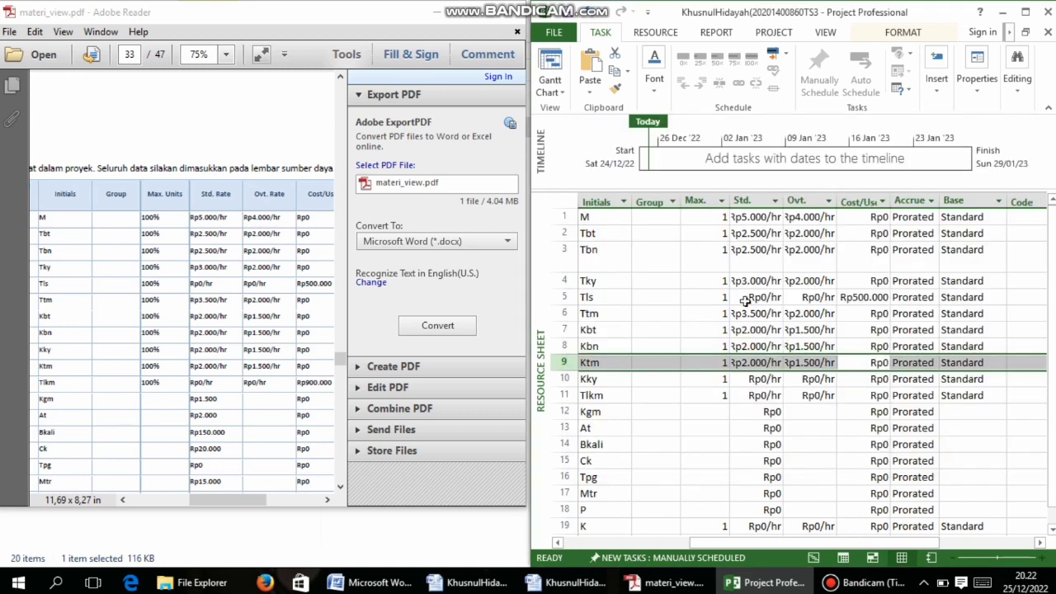
Set Kuli Taman to Rp2.000/hr standard and Rp1.500/hr overtime
click(817, 396)
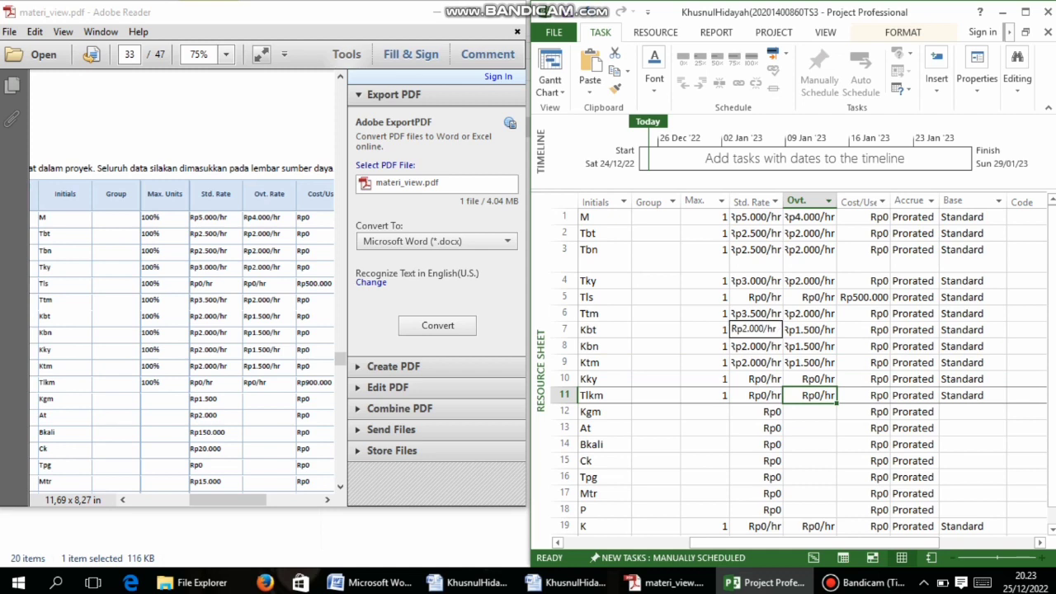
click(756, 381)
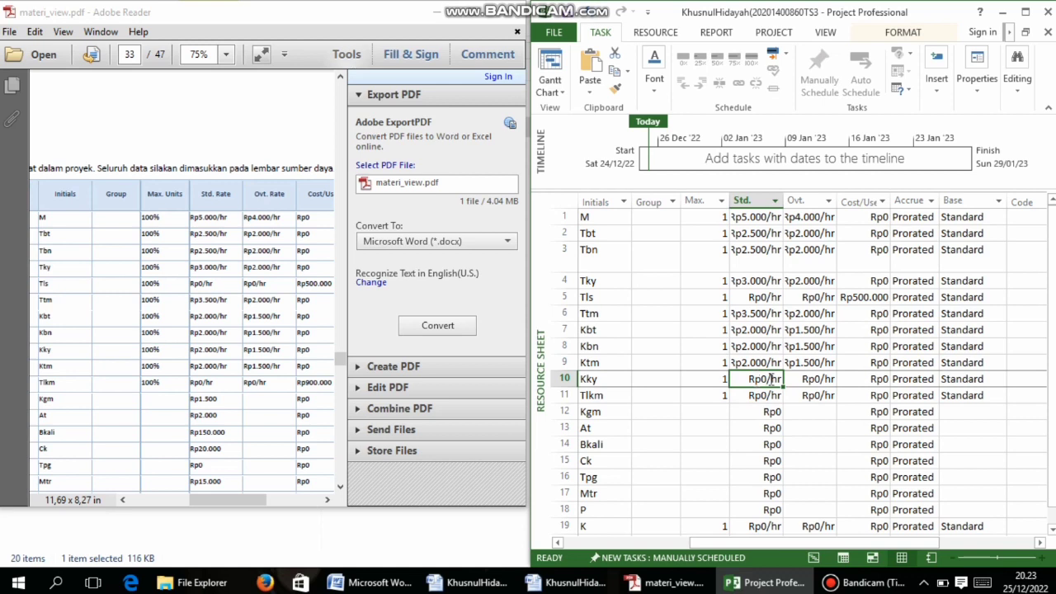
double_click(769, 378)
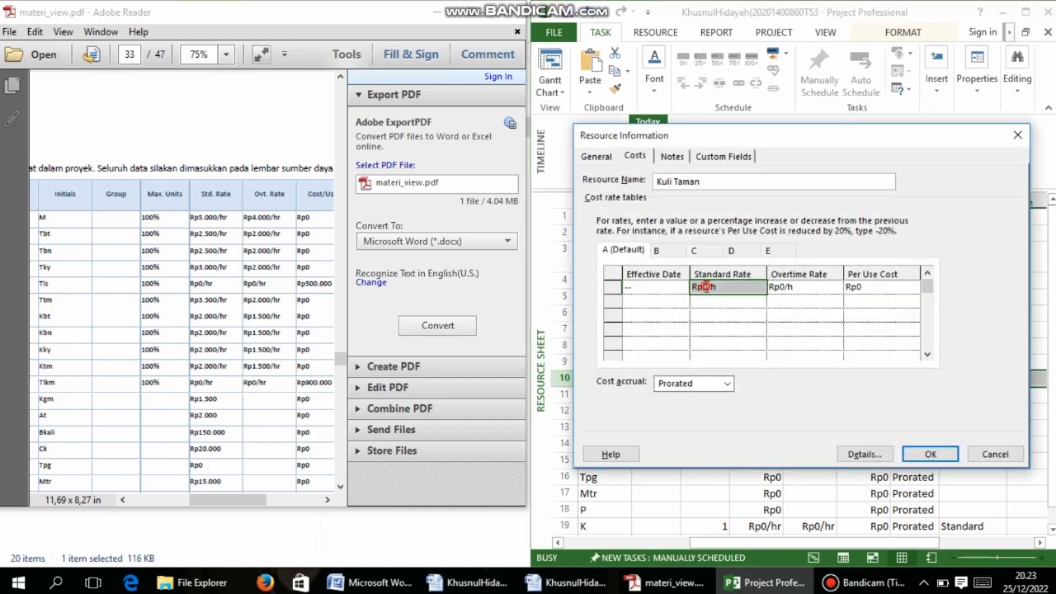
click(705, 287)
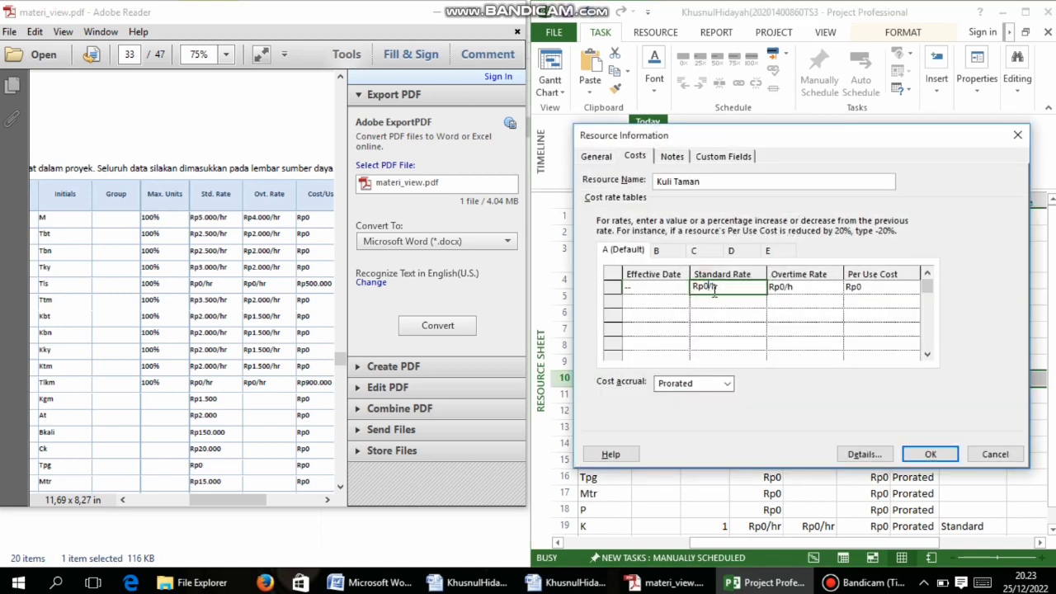
key(BackSpace)
text(2.000)
click(779, 286)
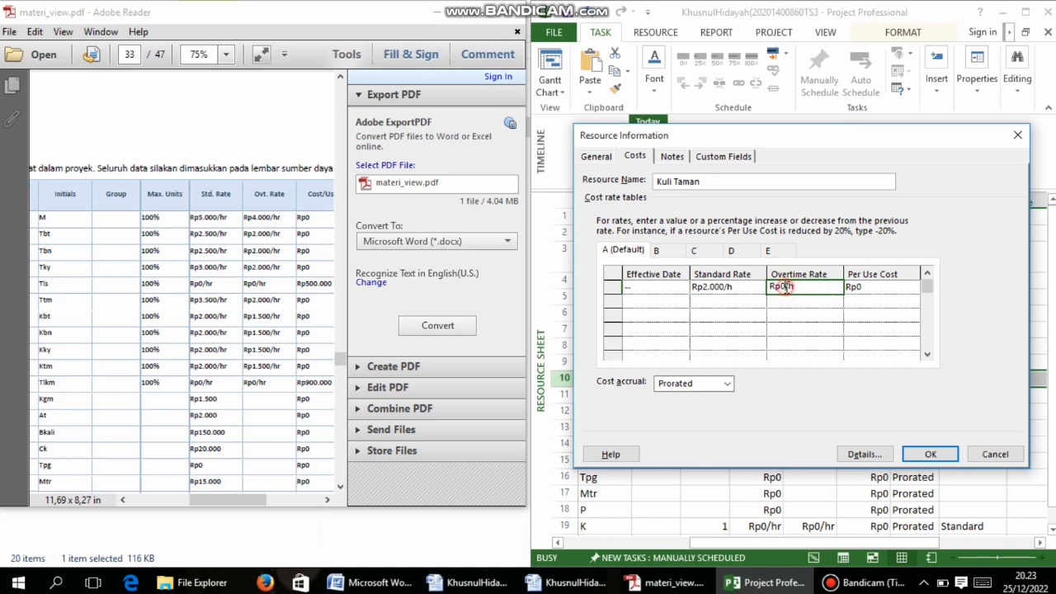
key(BackSpace)
text(1500)
click(931, 455)
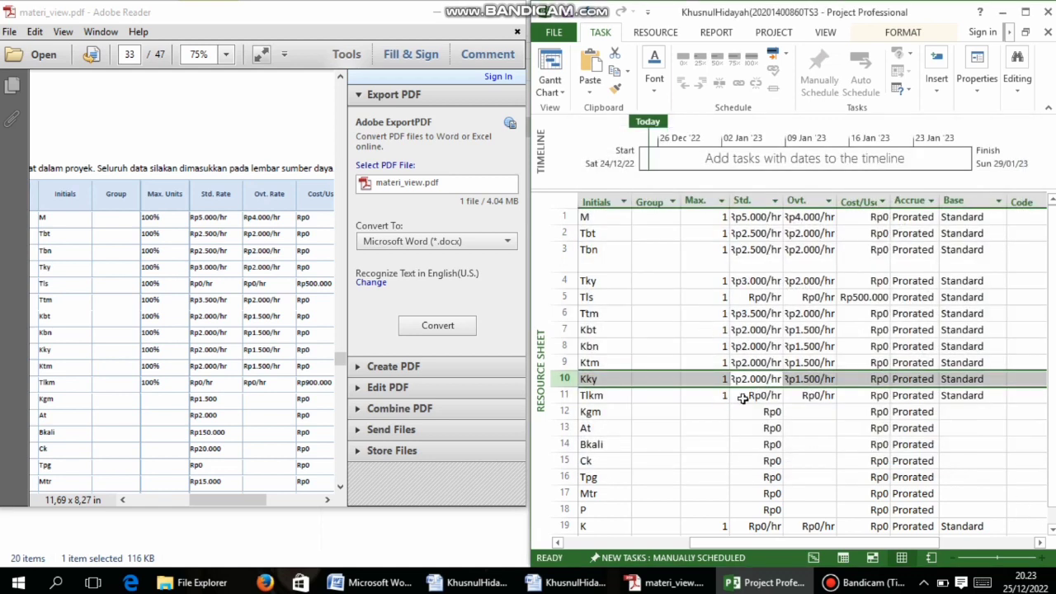
Enter Rp900.000 as Telkom's per-use cost, leaving Cangkul's cost details unchanged
click(876, 397)
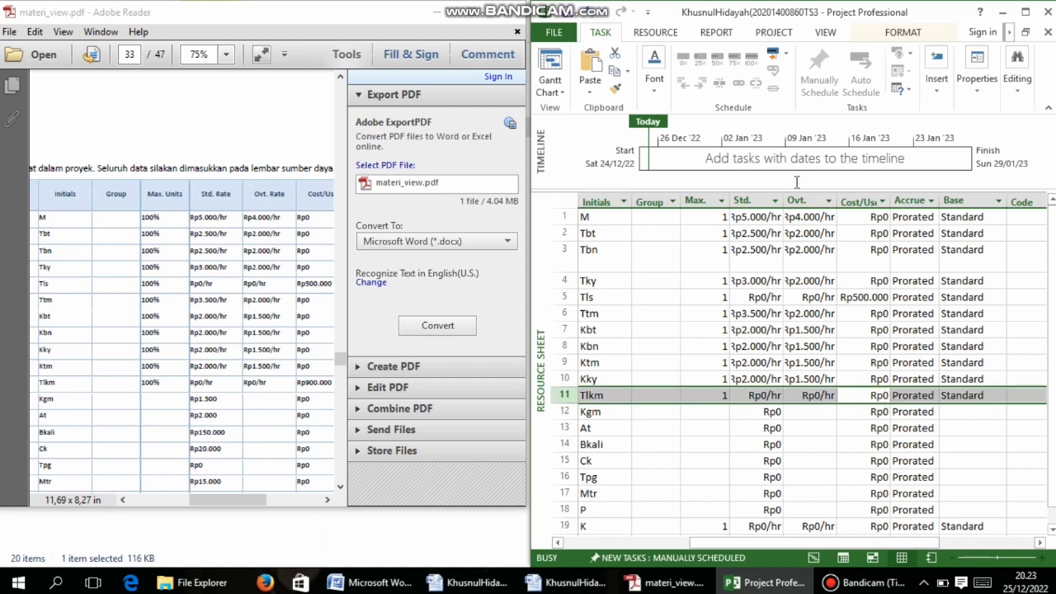
click(783, 274)
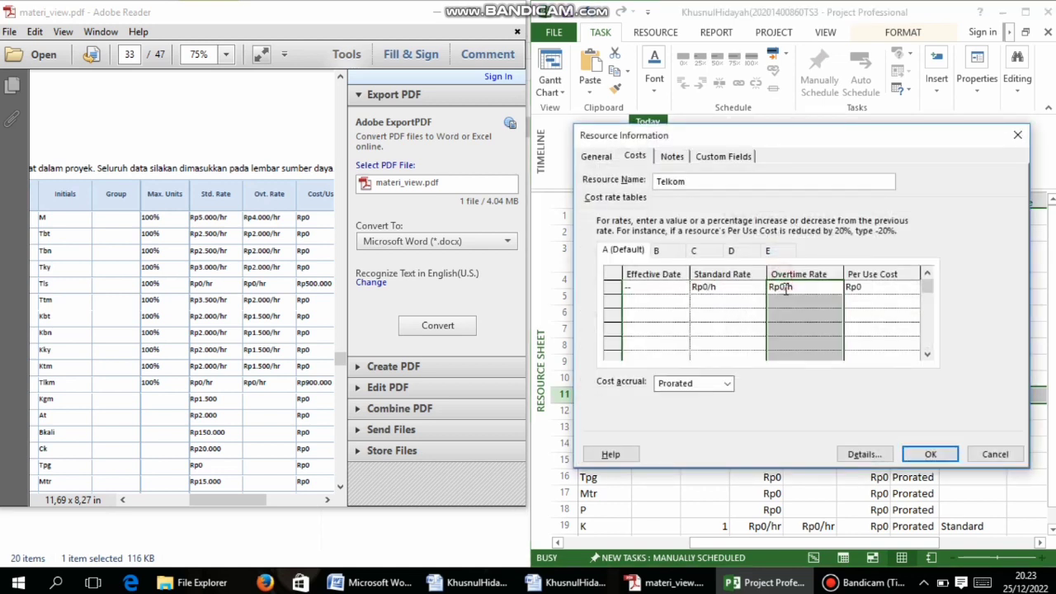
click(858, 288)
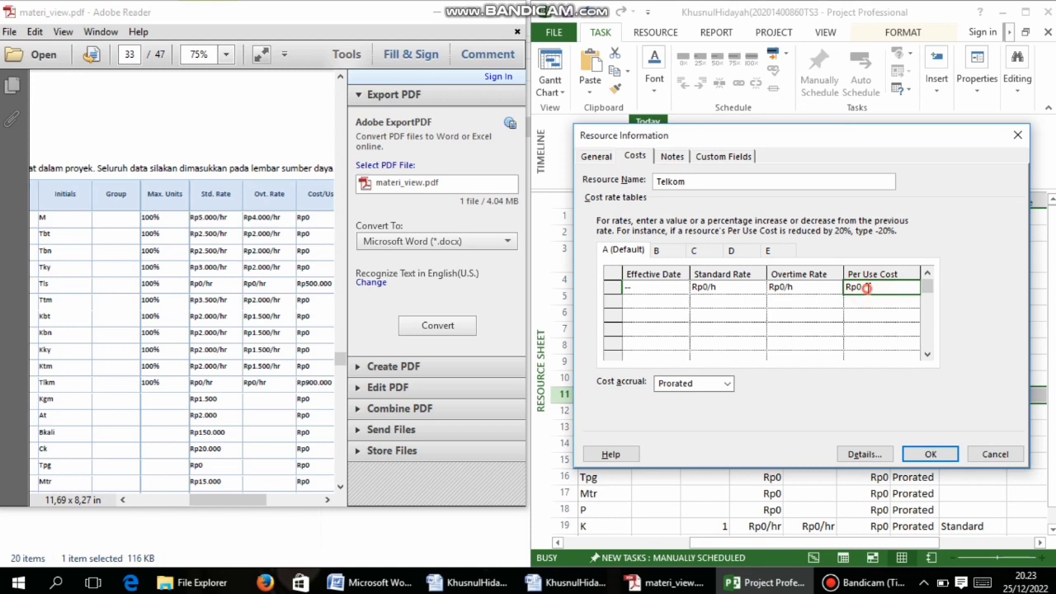
click(848, 287)
drag(848, 288, 871, 287)
click(871, 288)
text(900000)
click(930, 454)
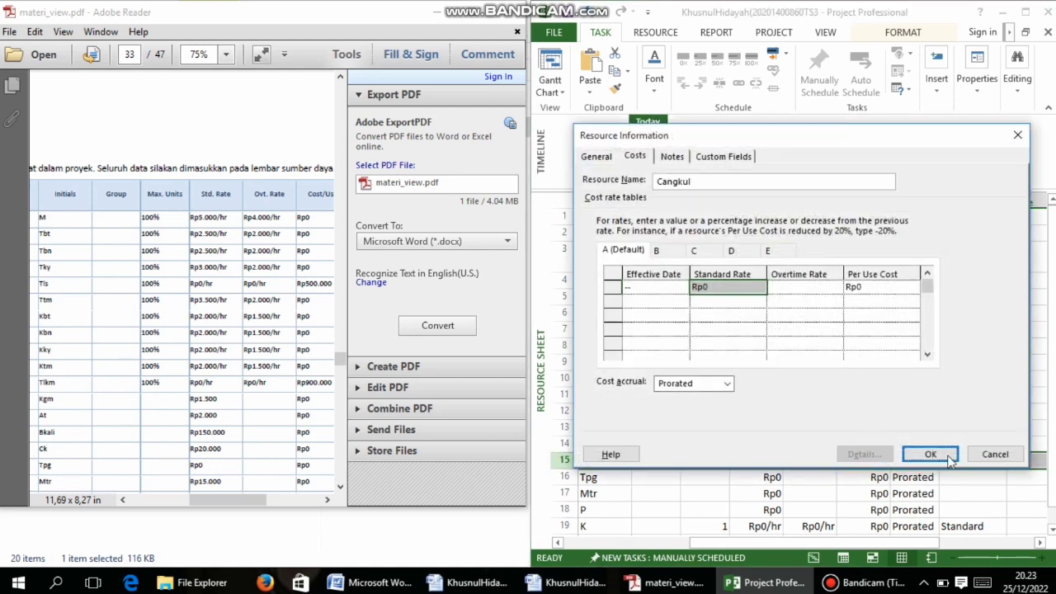
click(941, 453)
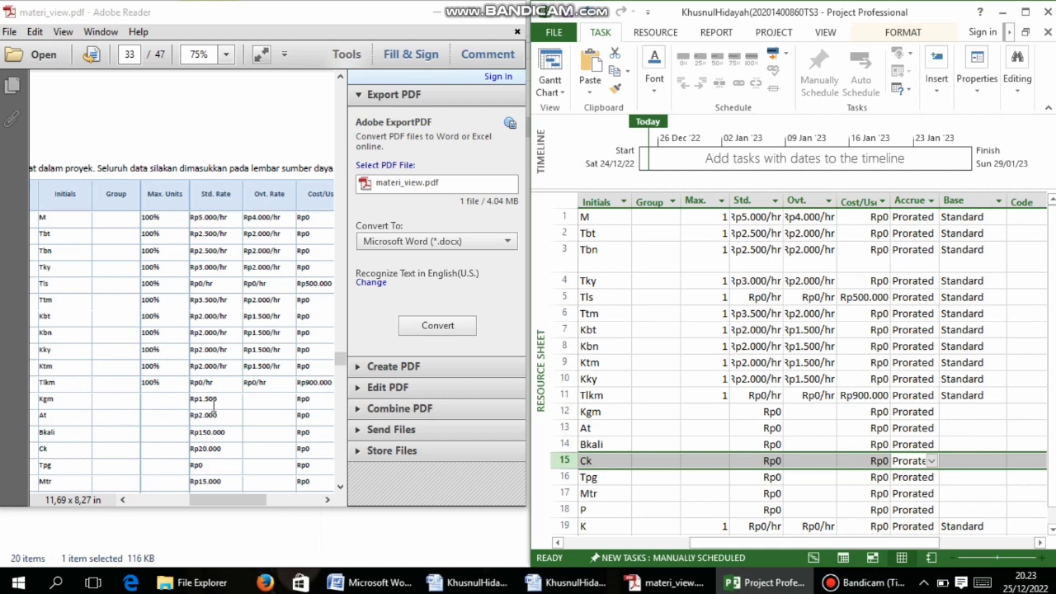
Set Kgm's standard rate to Rp1.500
click(766, 413)
double_click(765, 413)
click(710, 289)
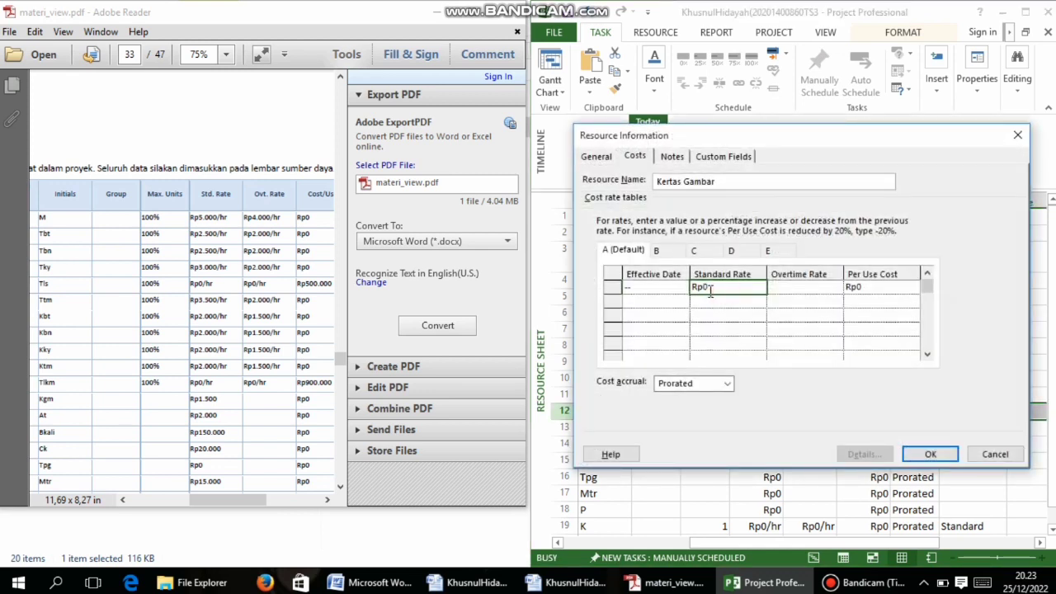
key(BackSpace)
click(930, 454)
Give Alat Tulis (At) a Rp2.000 standard rate
click(762, 329)
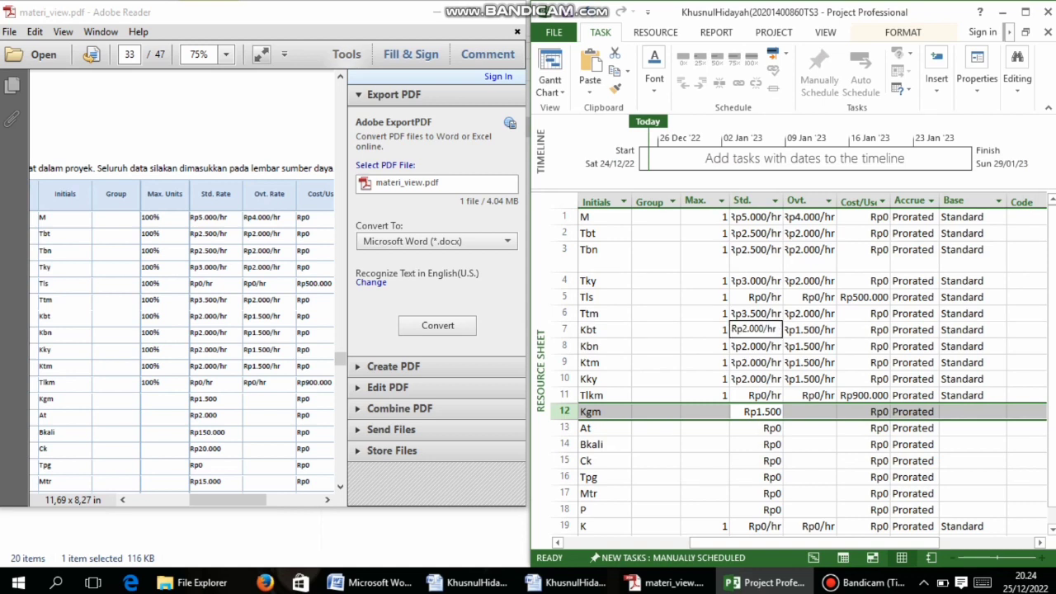
key(Escape)
scroll(783, 429, down, 1)
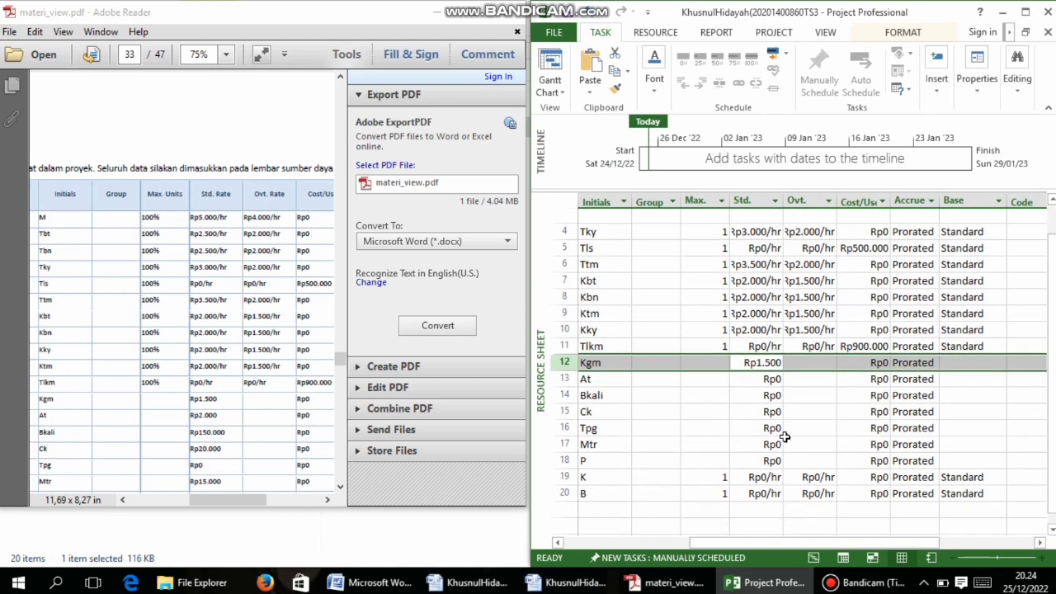
click(754, 368)
double_click(754, 368)
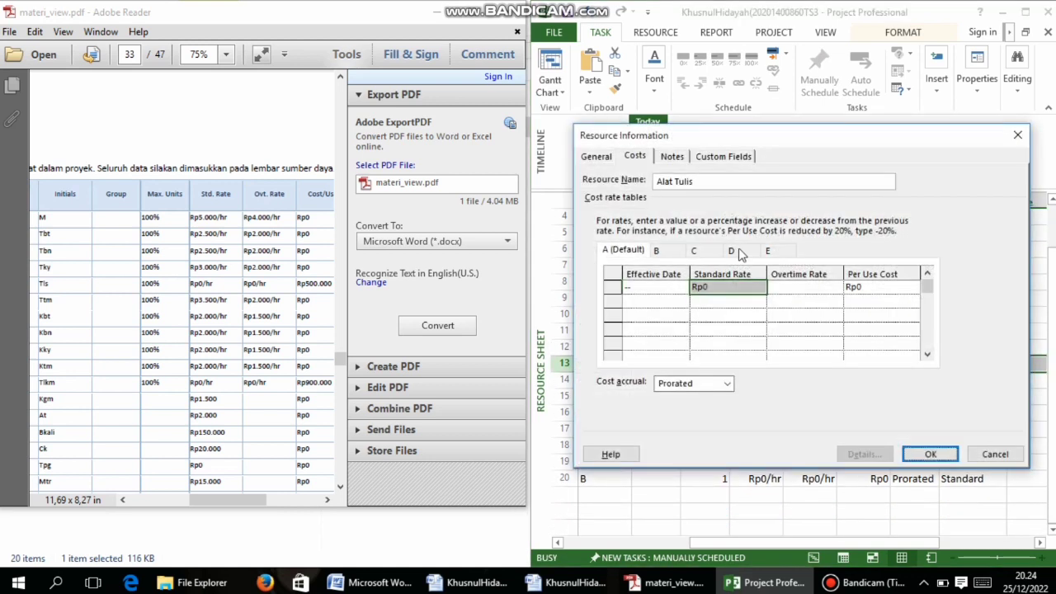
click(715, 285)
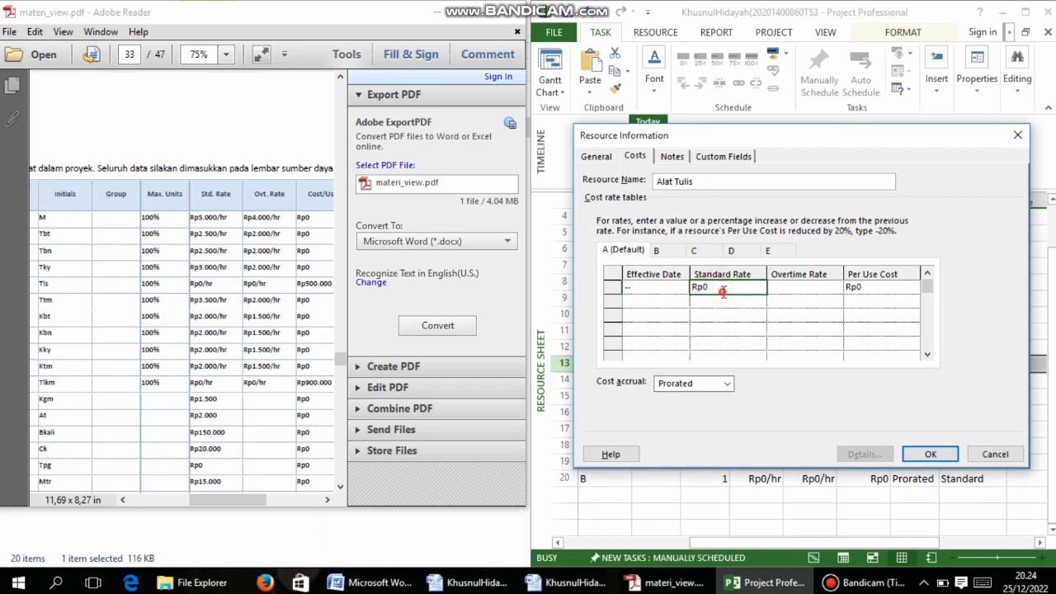
click(714, 287)
click(703, 289)
text(200)
click(930, 453)
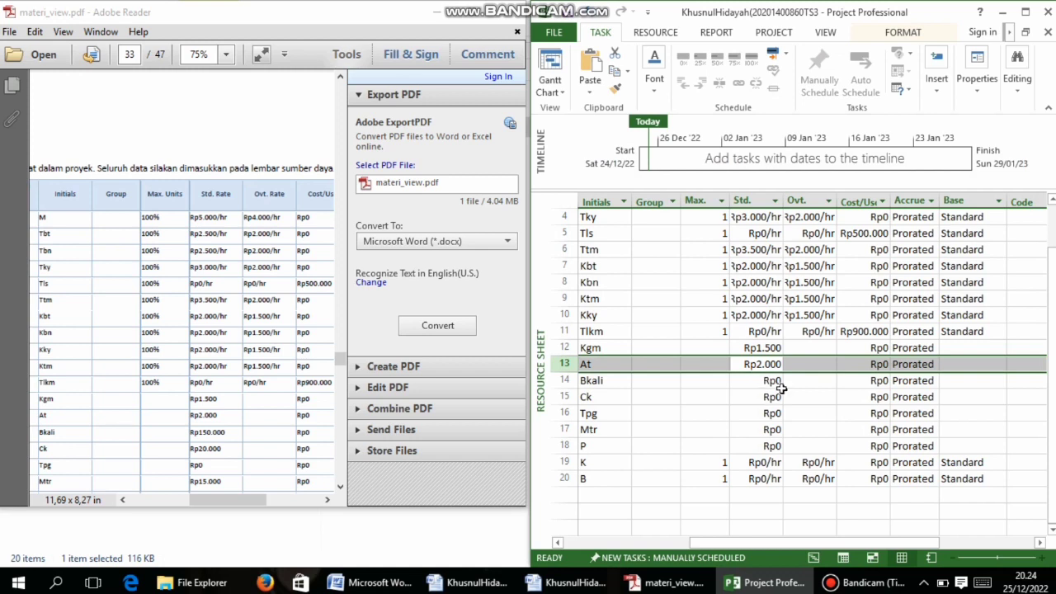
Set Batu Kali (Bkali) standard rate to Rp150.000
scroll(771, 386, down, 1)
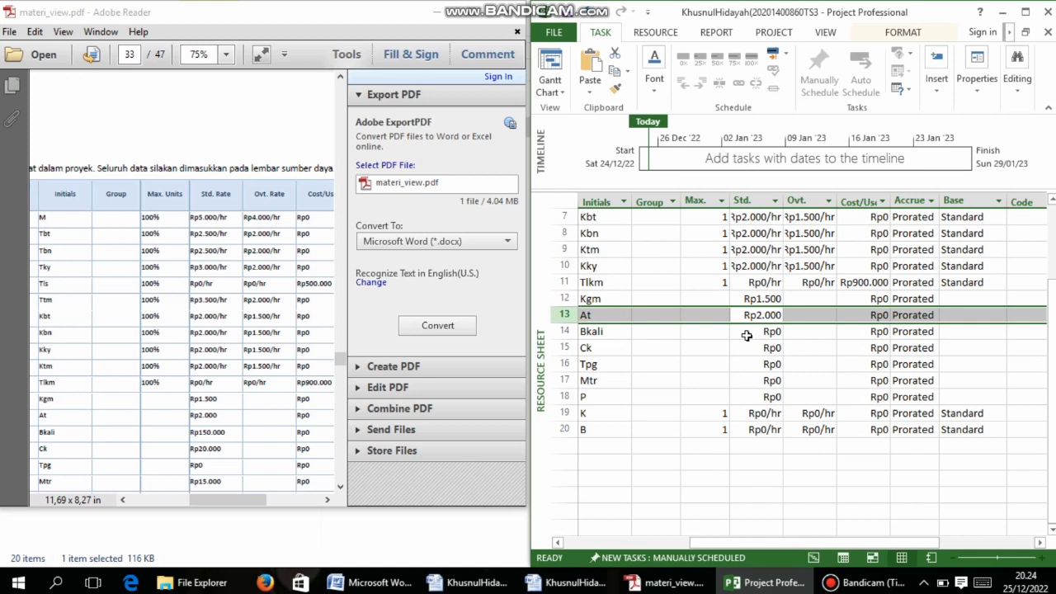
scroll(747, 335, up, 2)
scroll(767, 402, down, 2)
click(765, 334)
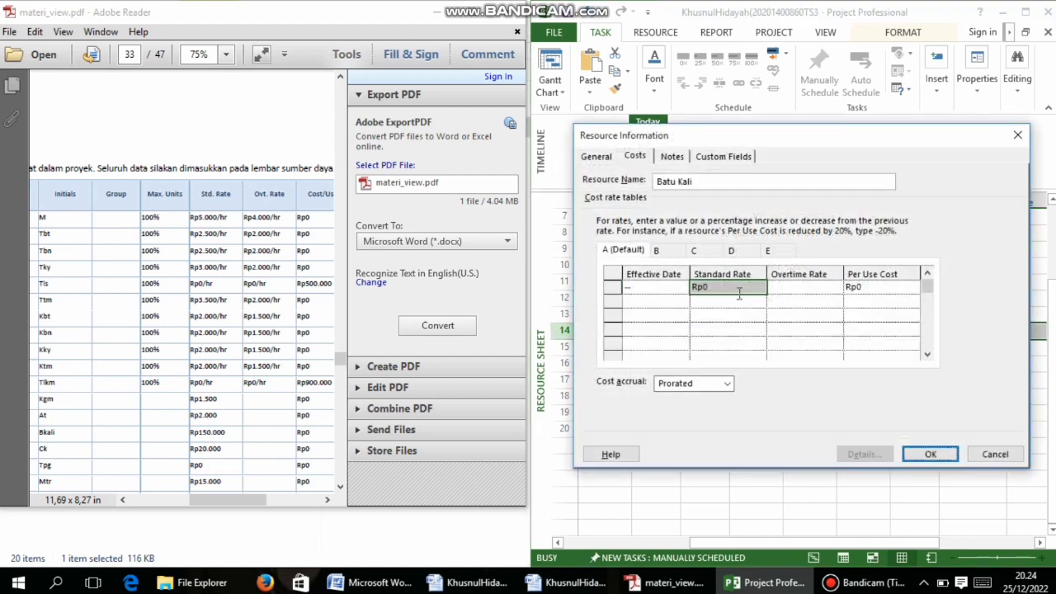
click(707, 288)
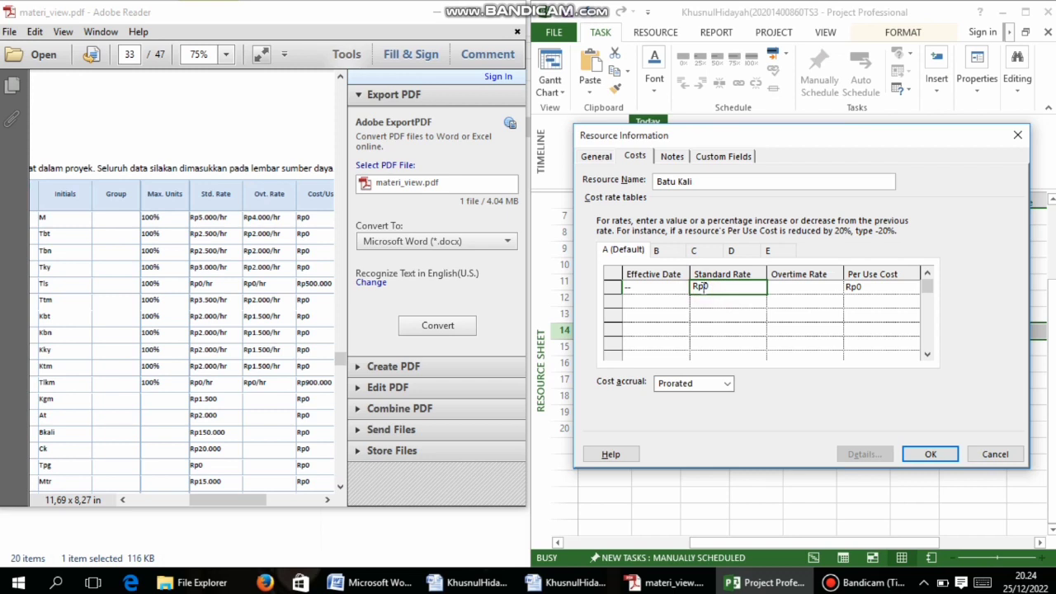
text(15000)
click(931, 454)
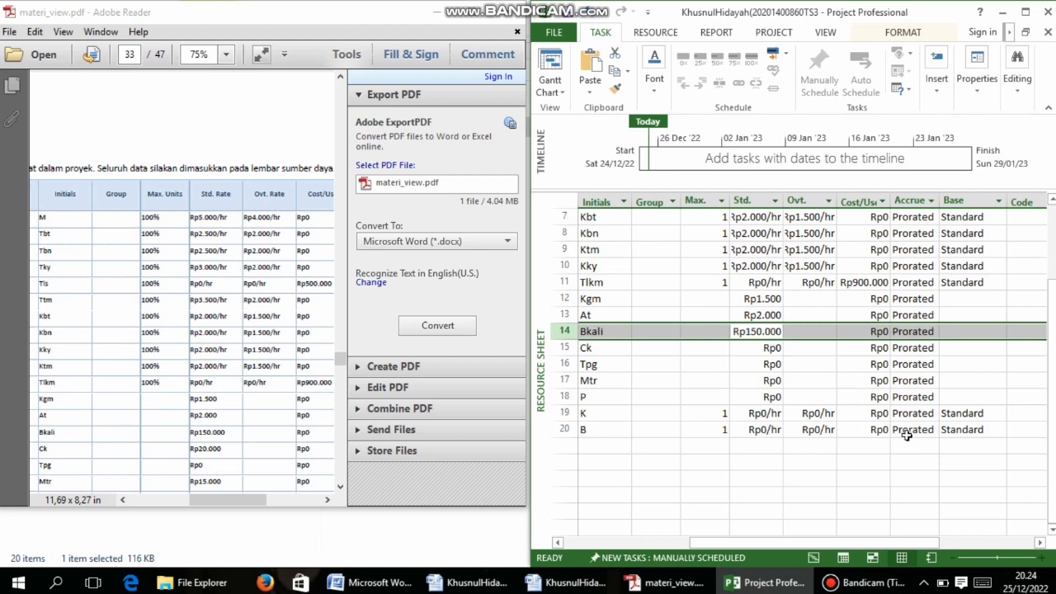
Set Cangkul (Ck) standard rate to Rp20.000
click(756, 352)
double_click(756, 353)
click(699, 288)
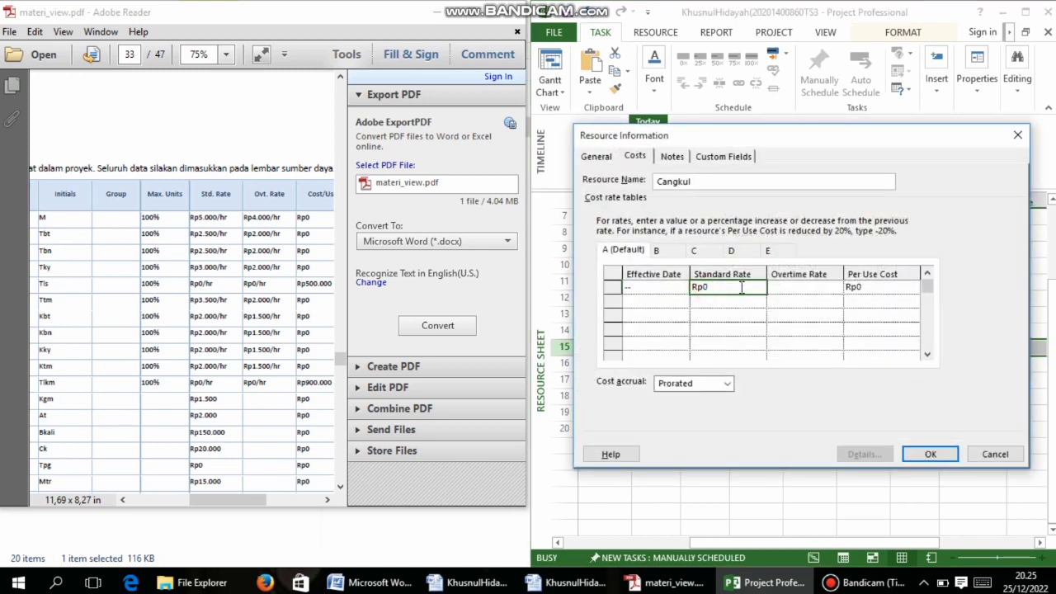
text(20.0)
text(0000)
click(929, 453)
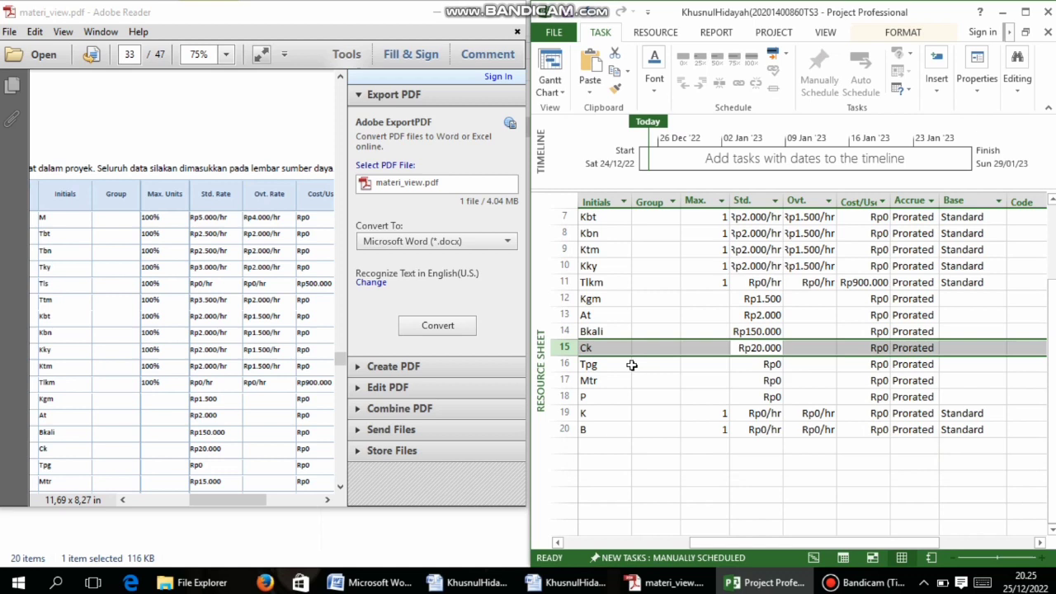
Give Meteran (Mtr) a Rp15.000 standard rate
scroll(213, 404, down, 3)
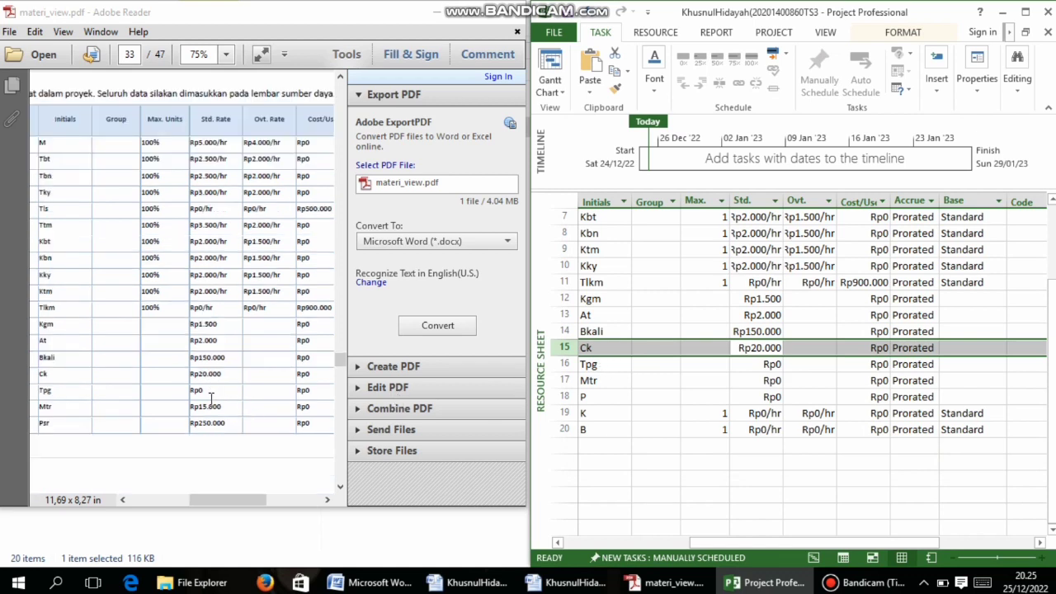
double_click(767, 380)
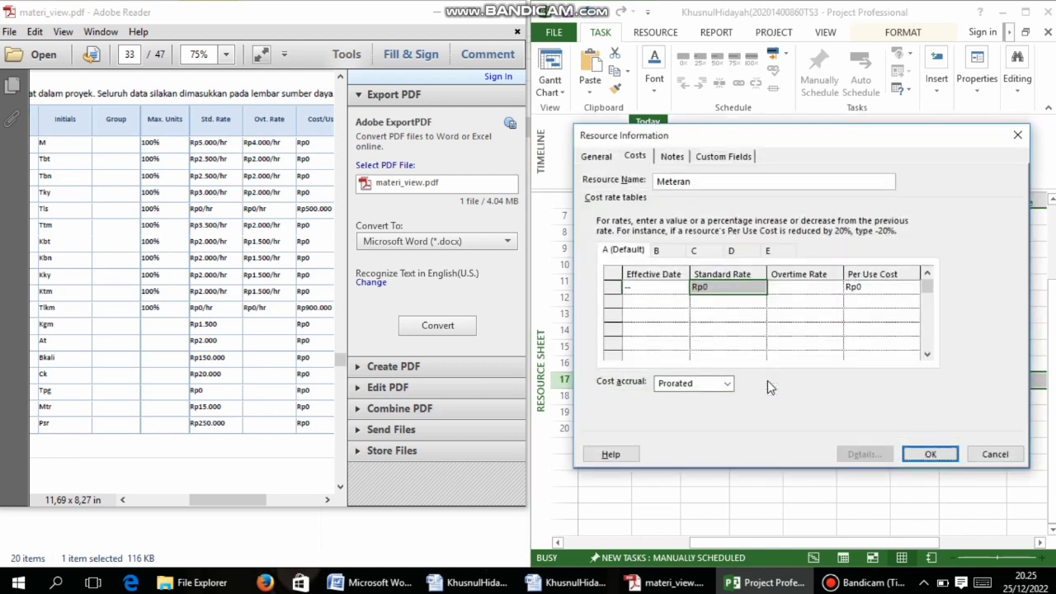
click(733, 288)
text(15)
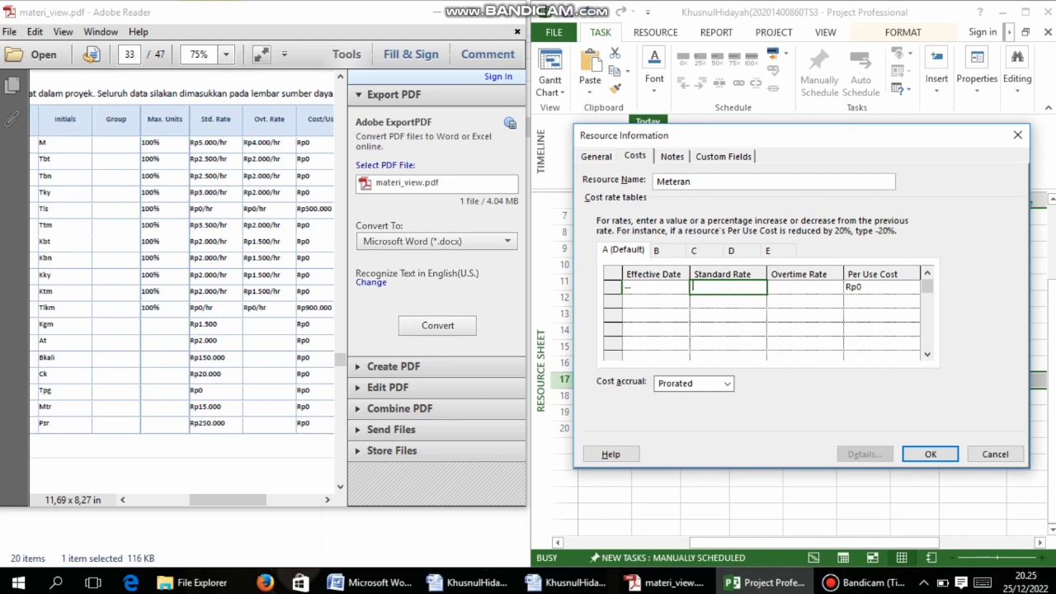
click(995, 454)
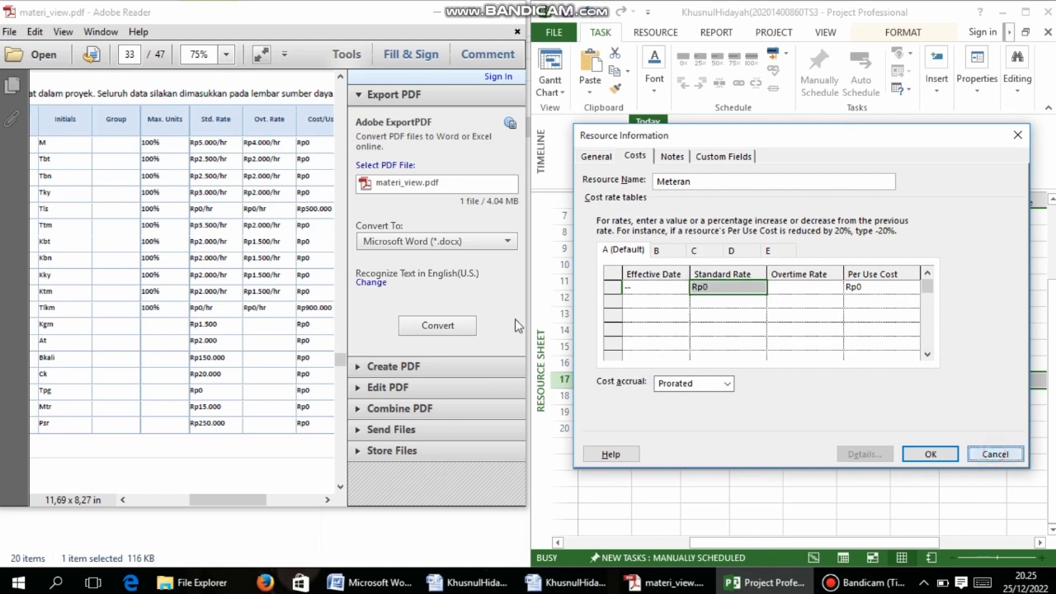
double_click(744, 382)
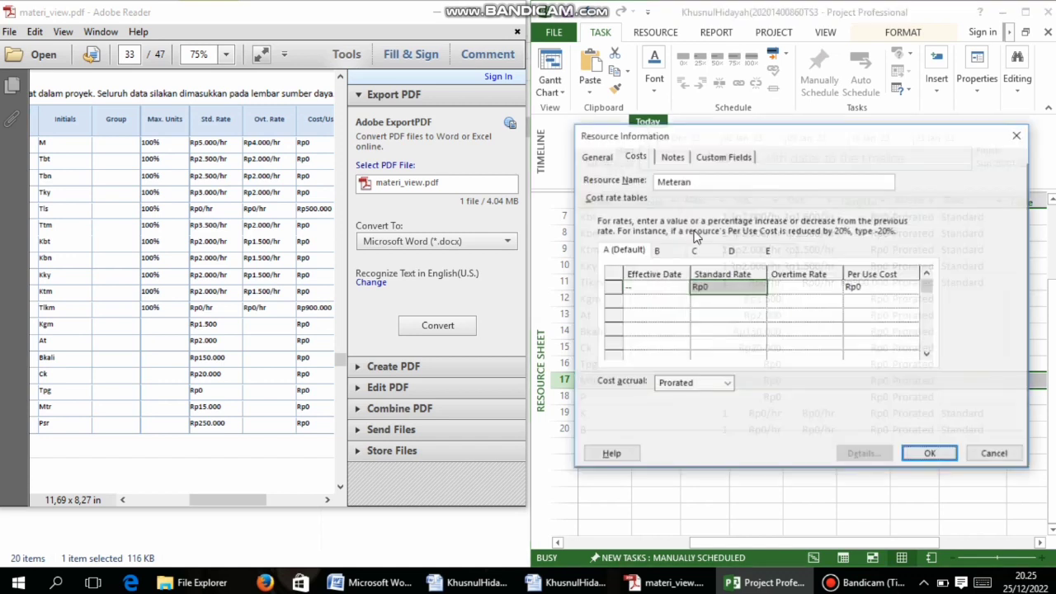
click(725, 290)
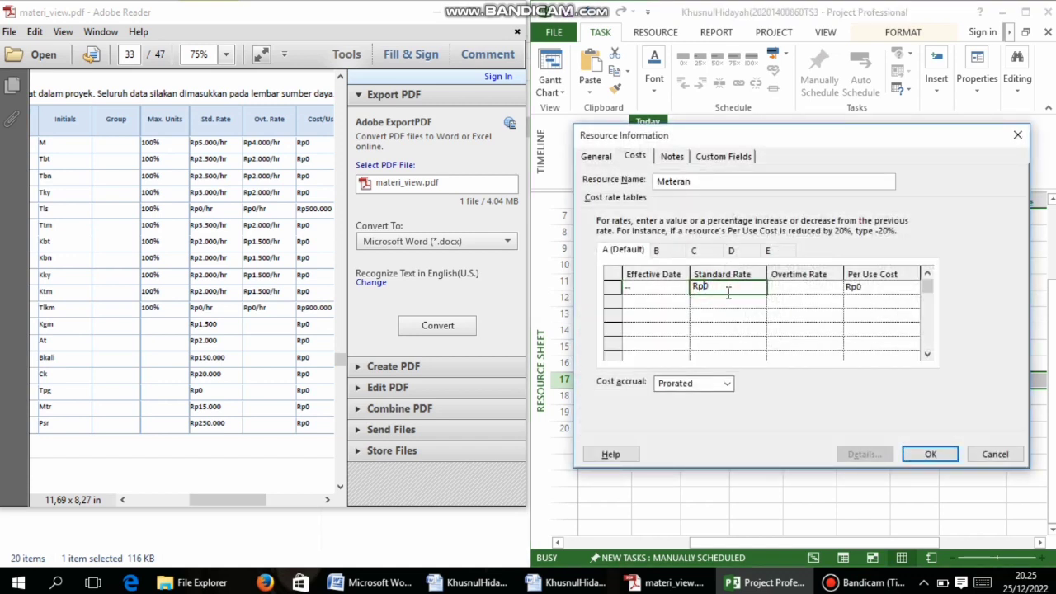
text(15.000)
click(930, 454)
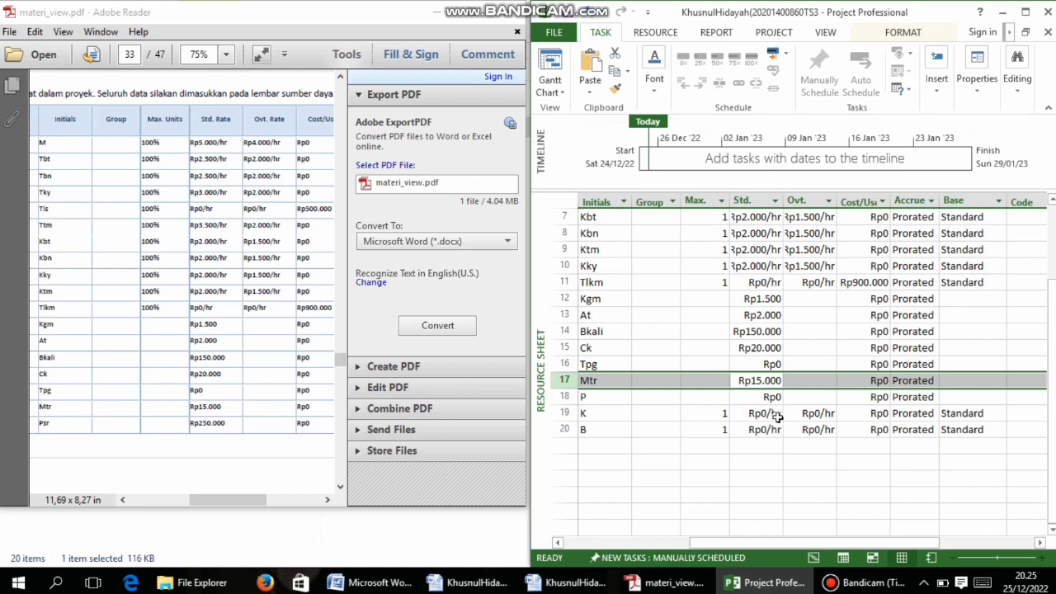
Change row 18's initials to Psr and set Pasir's standard rate to Rp250.000
scroll(609, 401, up, 1)
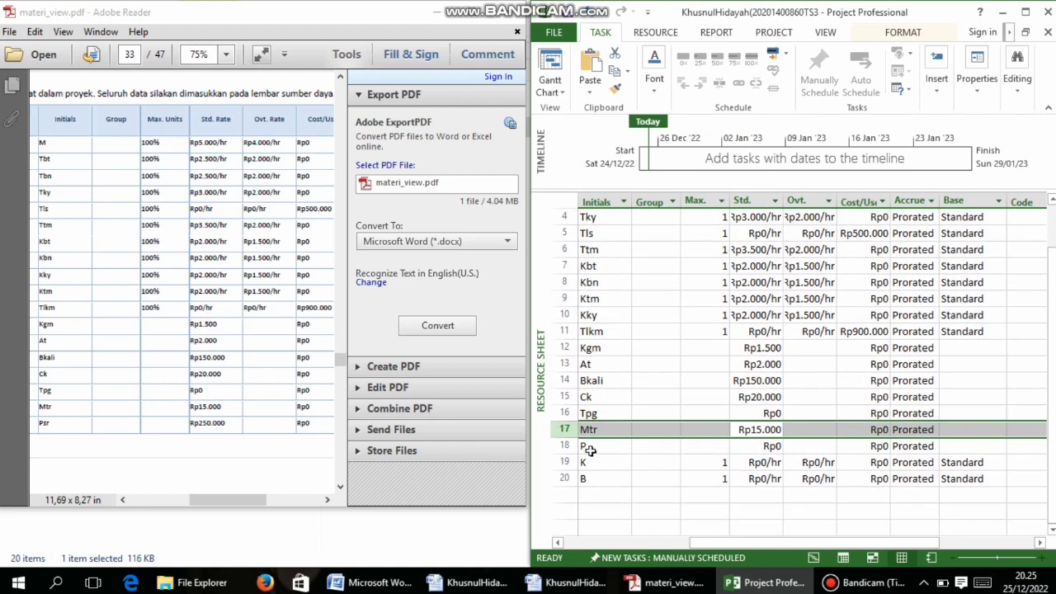
click(608, 446)
text(Psr)
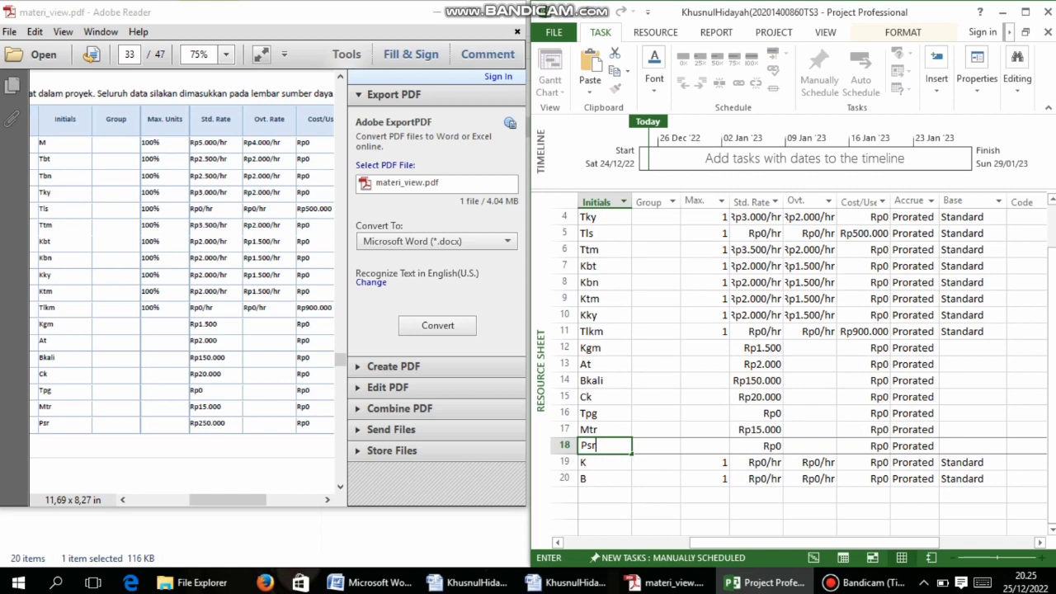
double_click(755, 445)
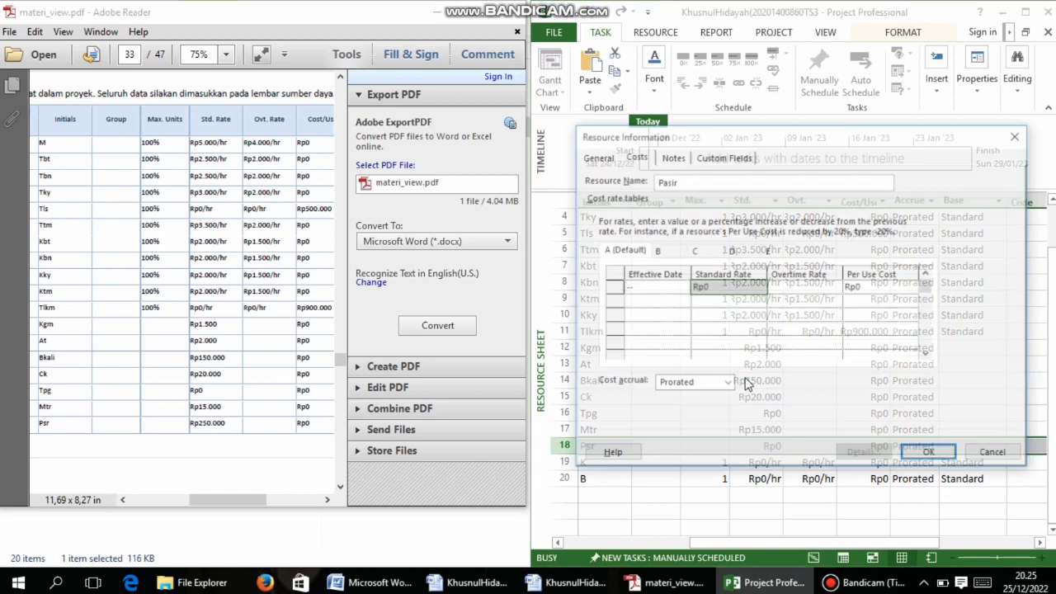
click(715, 287)
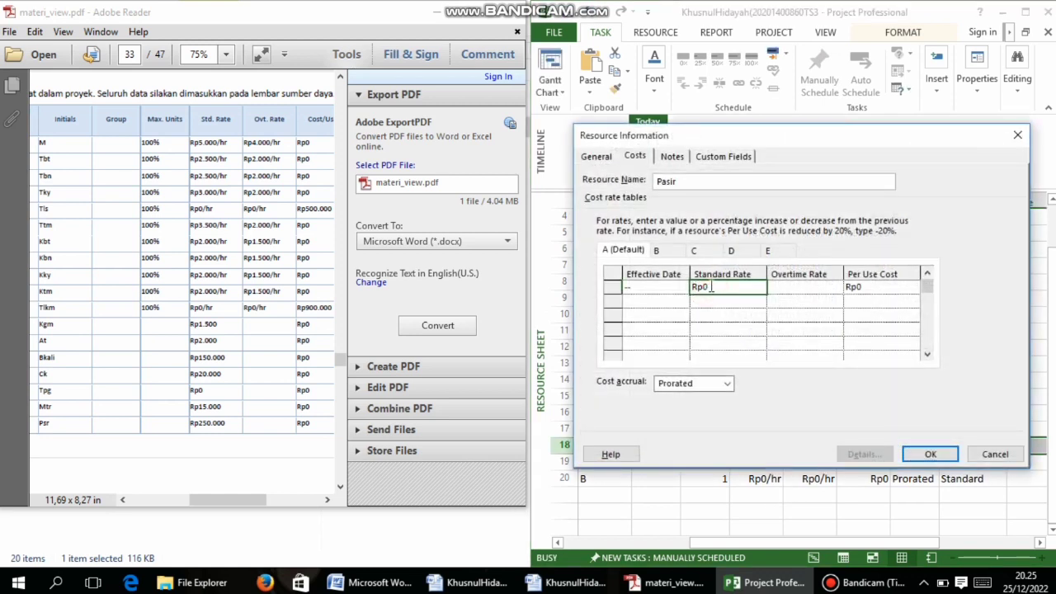
key(BackSpace)
click(946, 451)
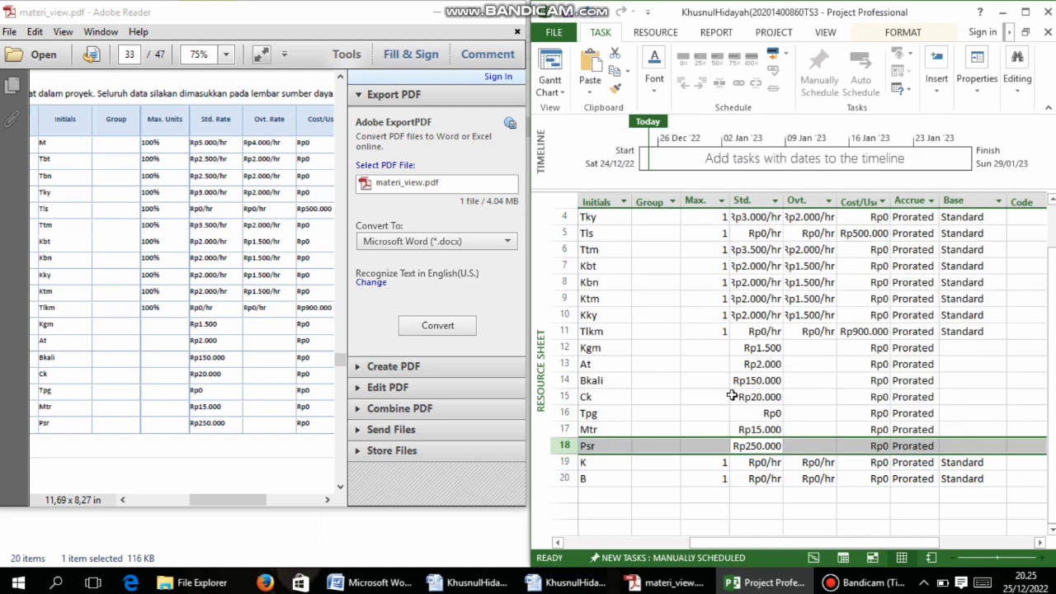
Add Semen and Gamping as new resources below Batu Bata
mouse_move(269, 490)
mouse_down()
mouse_move(282, 505)
mouse_move(264, 505)
mouse_move(290, 503)
mouse_move(259, 503)
mouse_up()
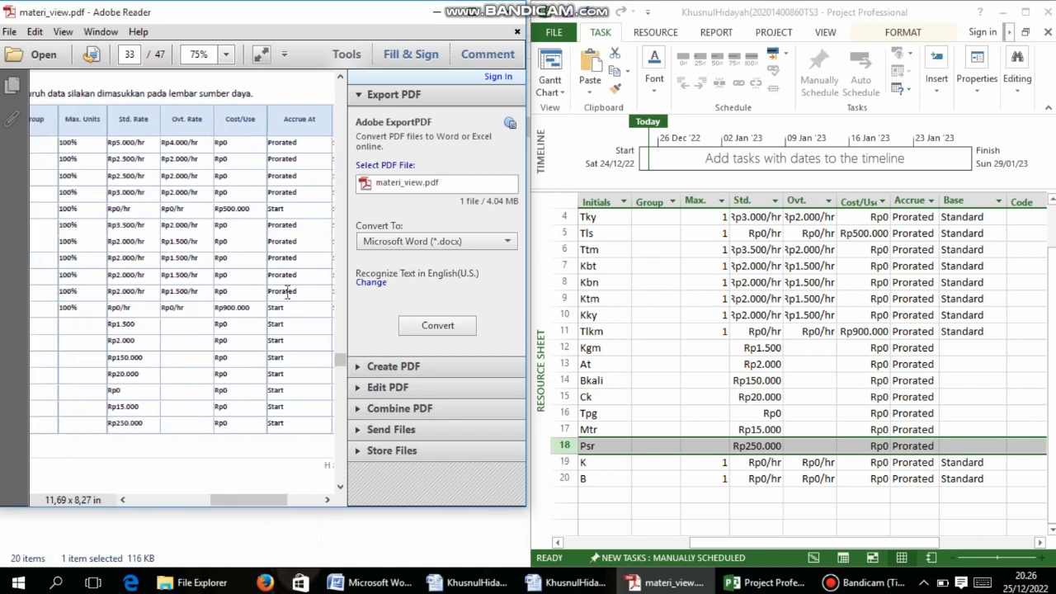
scroll(173, 335, down, 1)
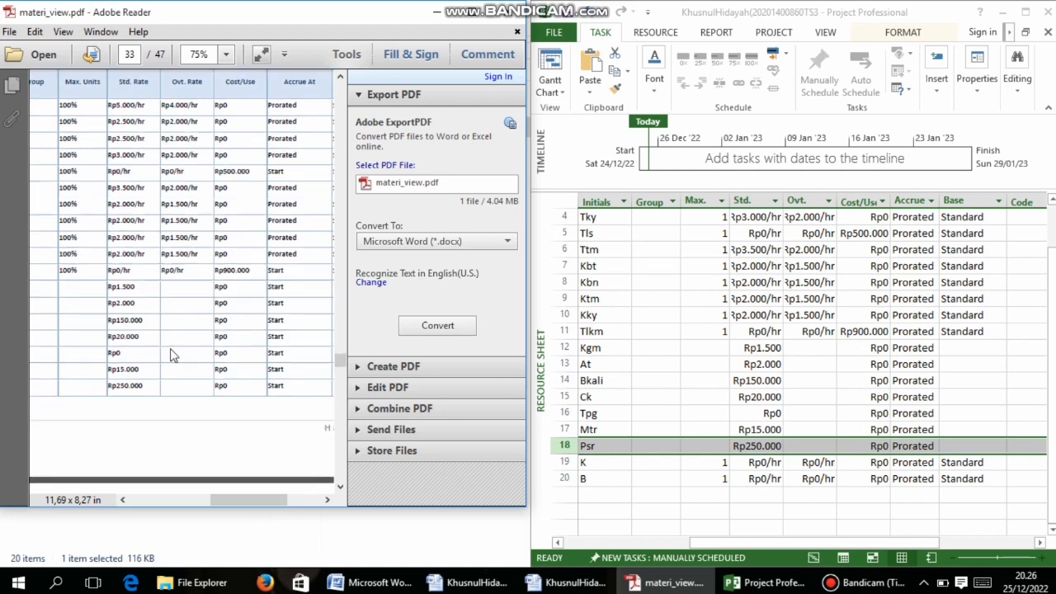
scroll(170, 356, down, 8)
drag(226, 500, 147, 490)
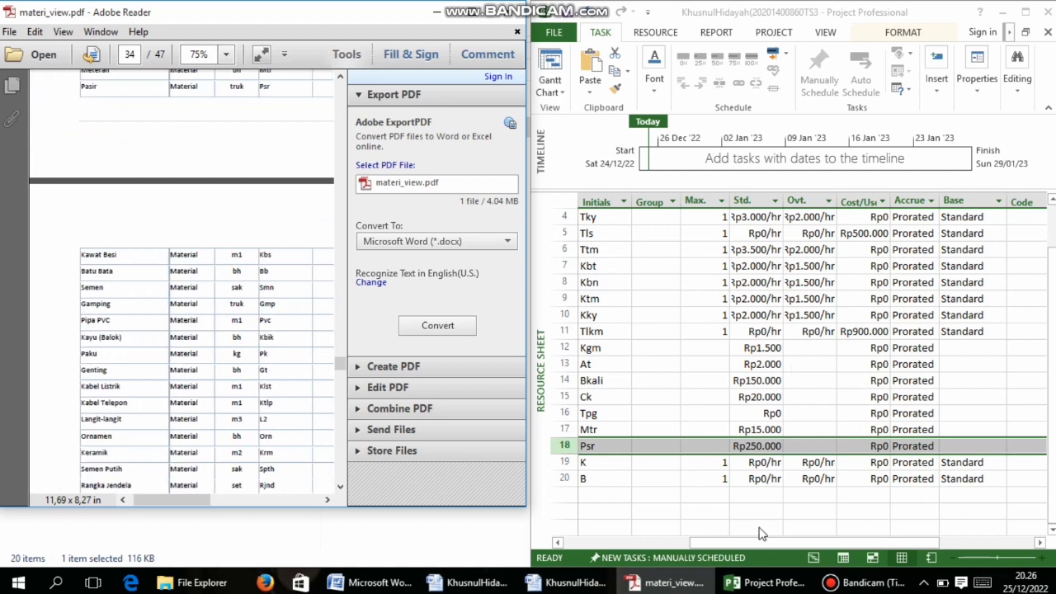
drag(769, 541, 645, 541)
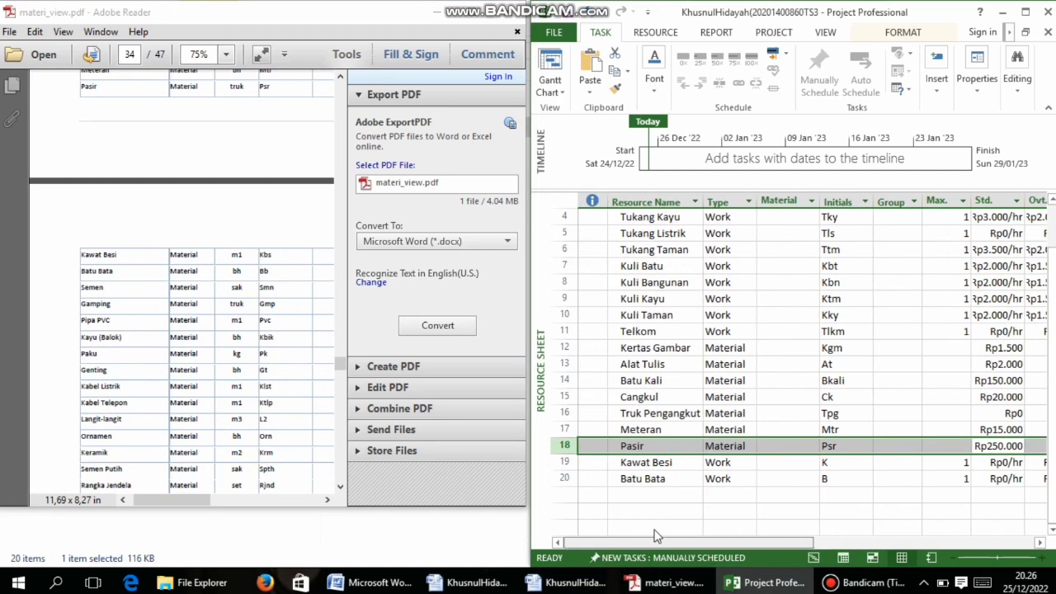
click(655, 490)
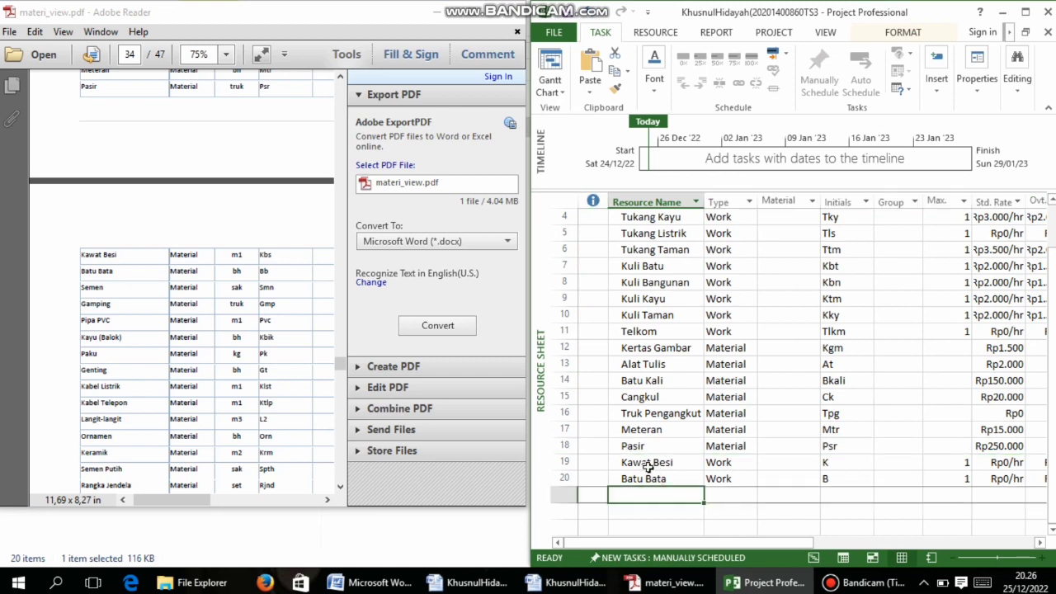
text(Sem)
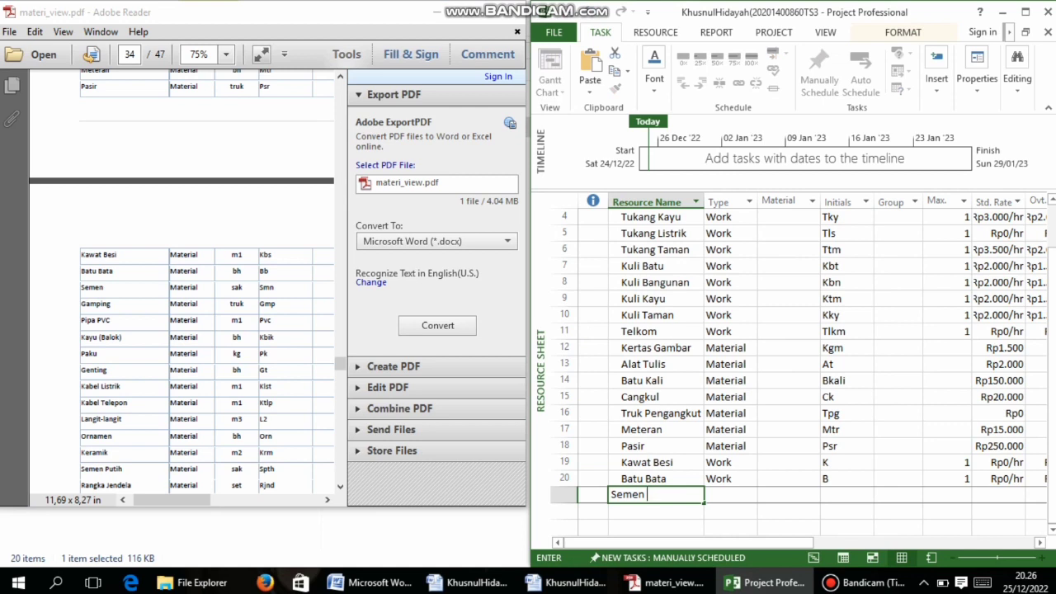
text(en)
key(Return)
text(Gam)
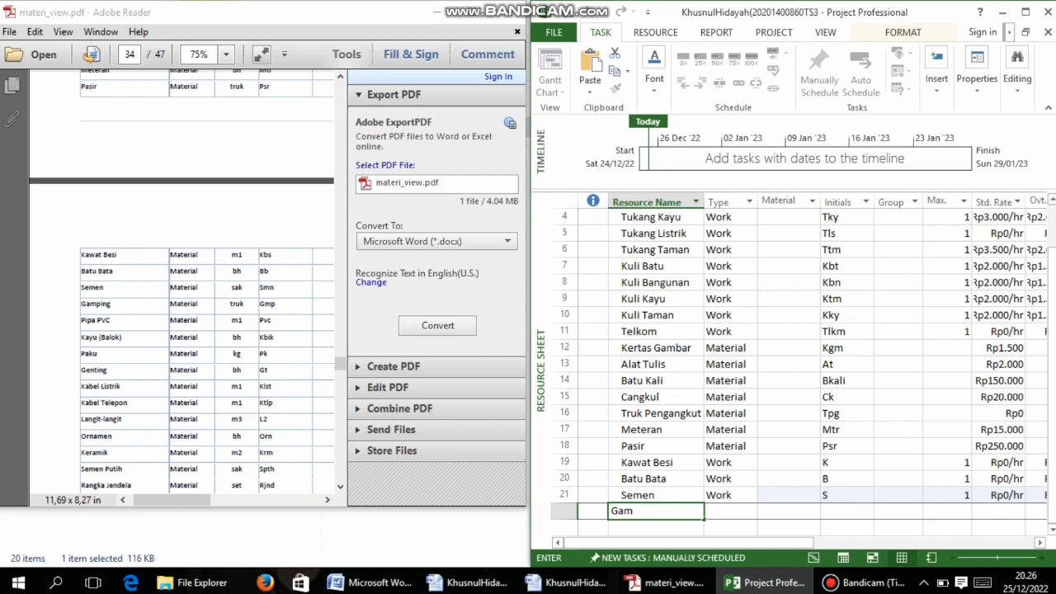
text(ping)
key(Return)
Add Pipa PVC, Kayu (Balok) and Paku, then begin the next name, Gentin
text(Pipa PV)
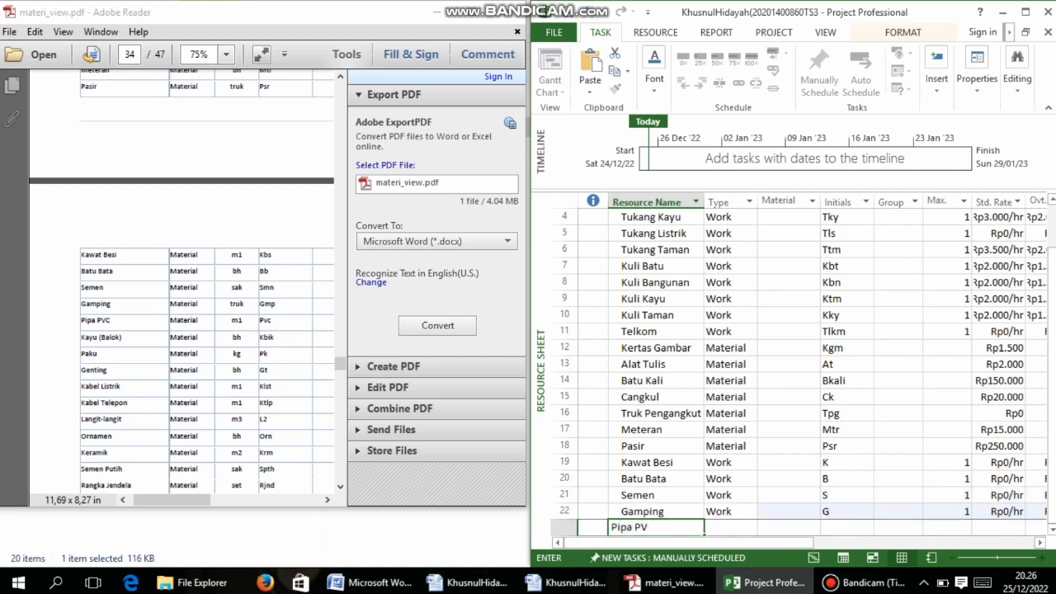
text(C)
key(Return)
text(Kayu)
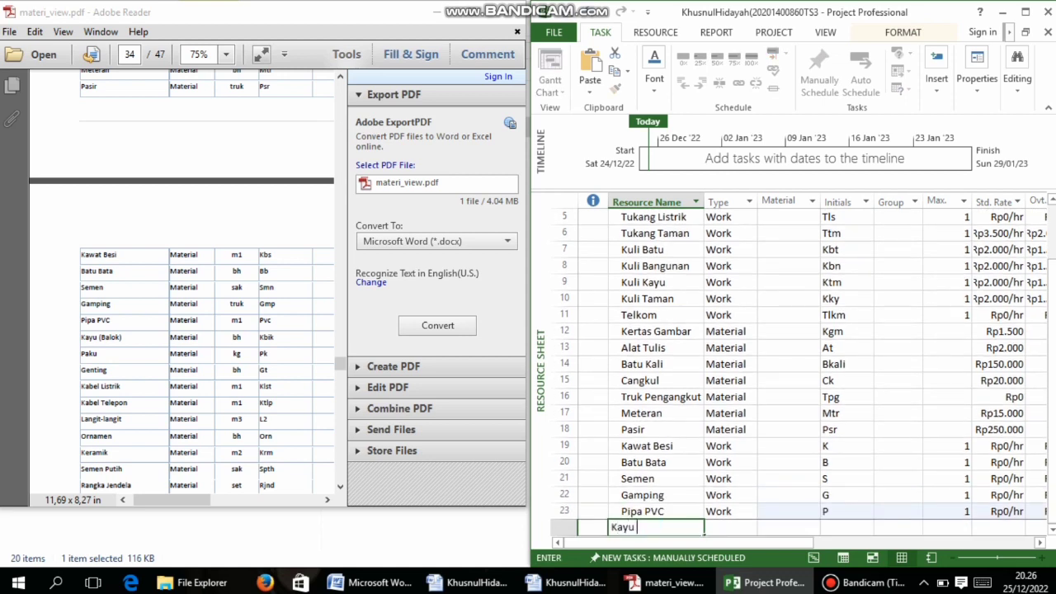
text( (Ba;o)
key(Return)
text(Pak)
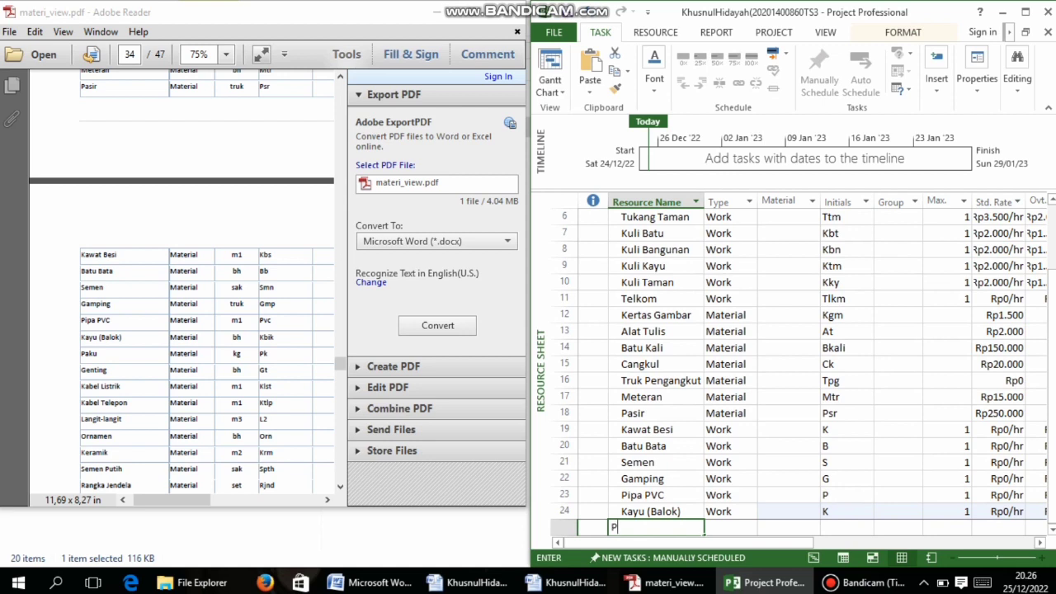
text(u)
key(Return)
text(Gentin)
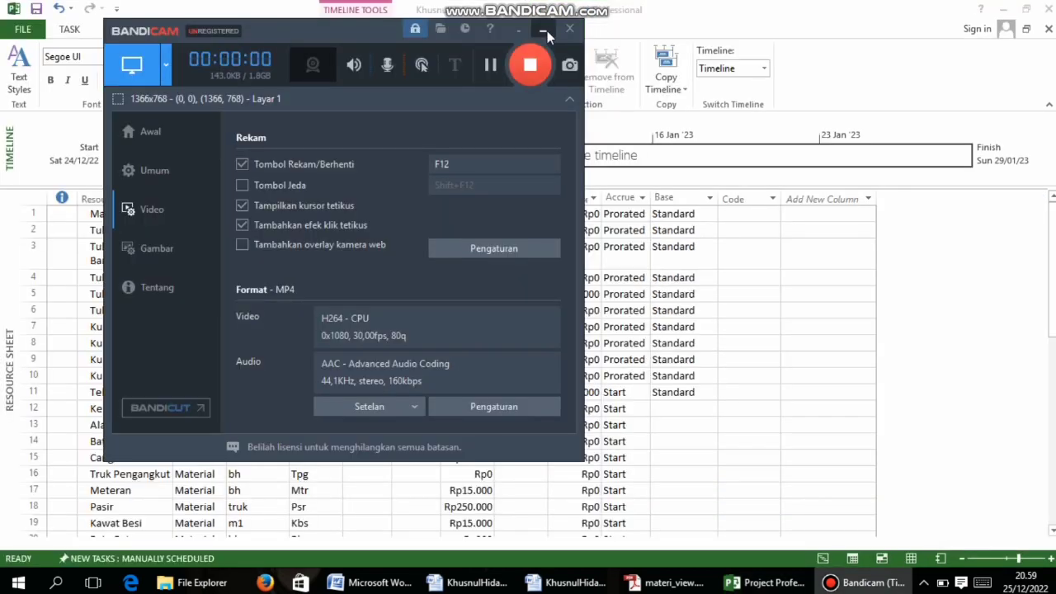
Glance at the PDF guide, then return to the resource sheet
click(545, 31)
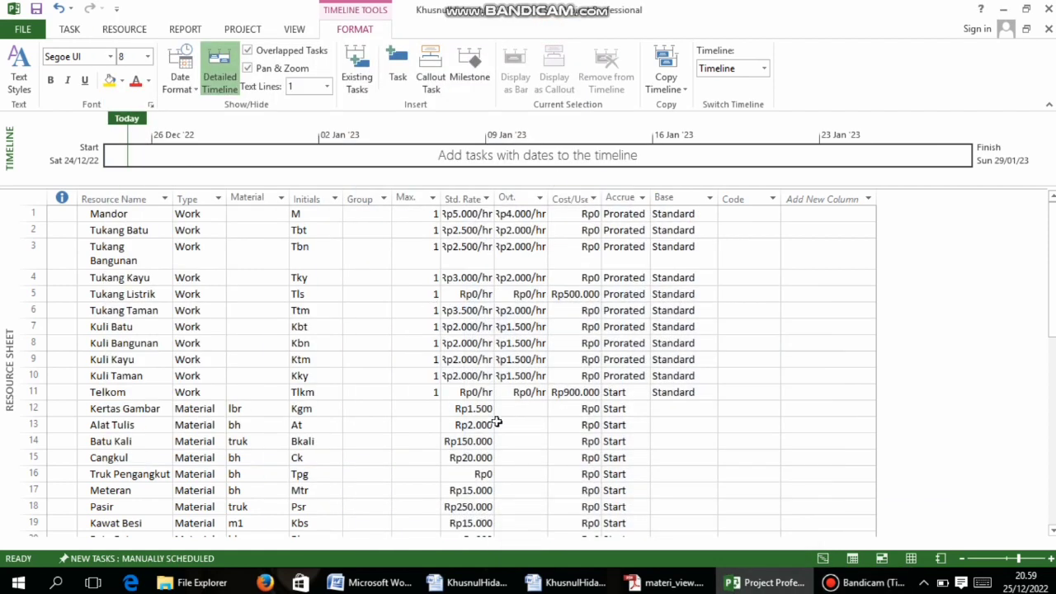
click(664, 582)
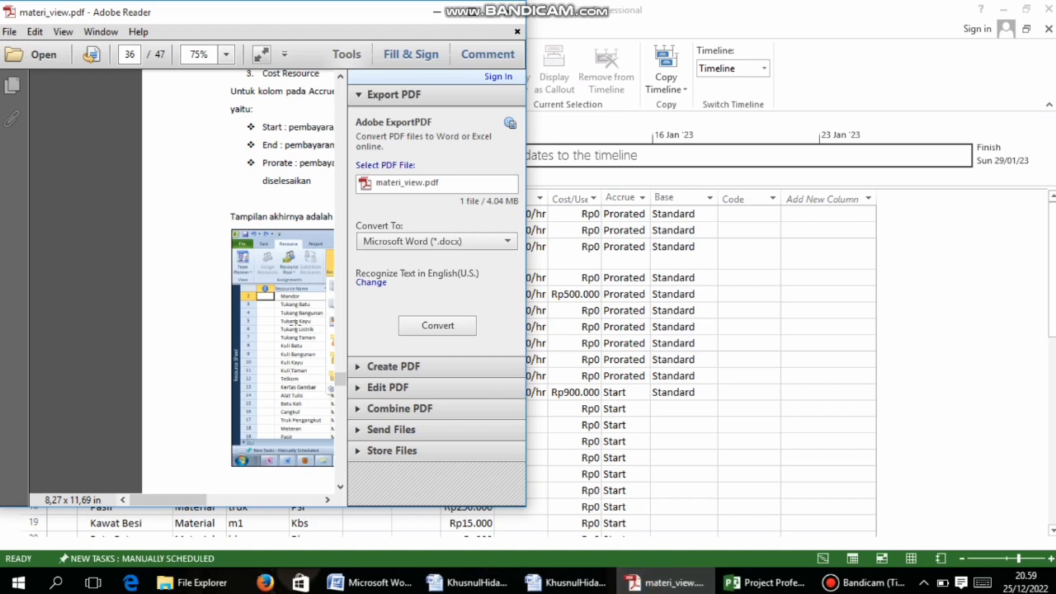
click(721, 377)
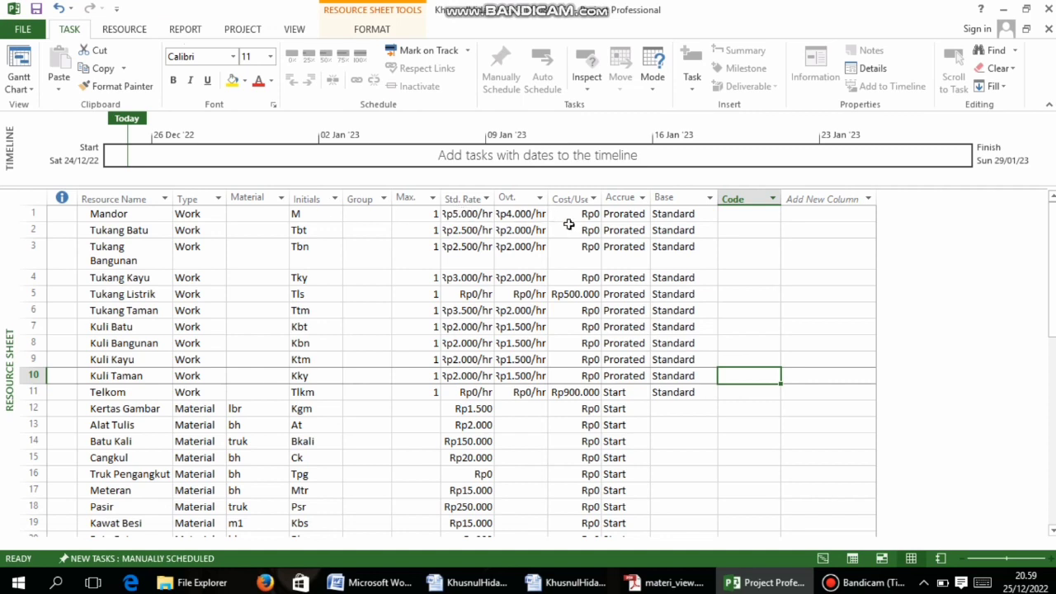
Widen the Std. Rate column so material rates like Rp1.000.000 display in full
scroll(611, 276, down, 4)
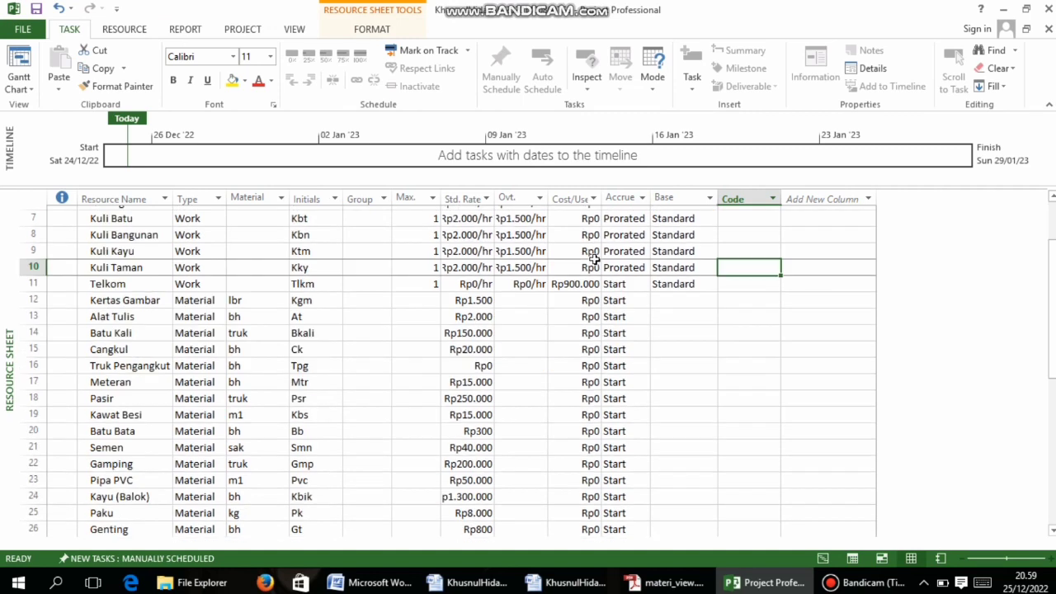
scroll(303, 292, down, 2)
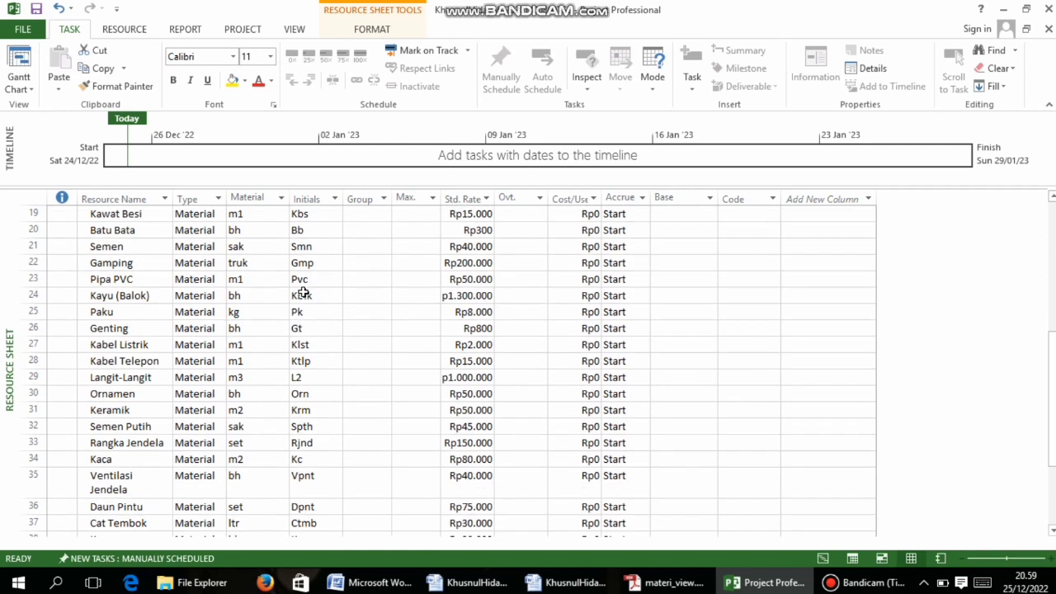
scroll(303, 292, down, 1)
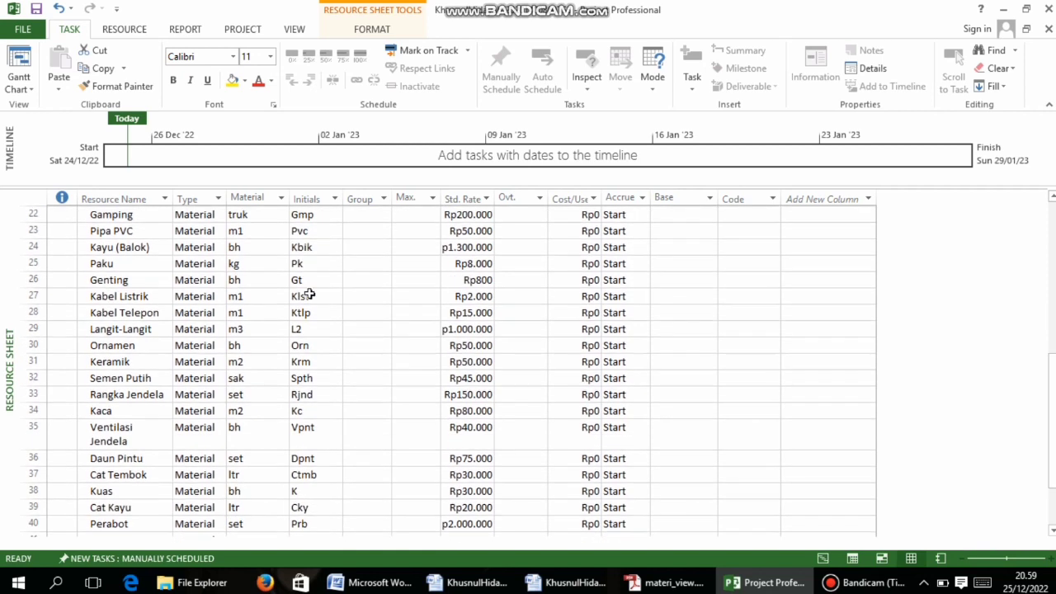
click(455, 328)
drag(443, 198, 490, 203)
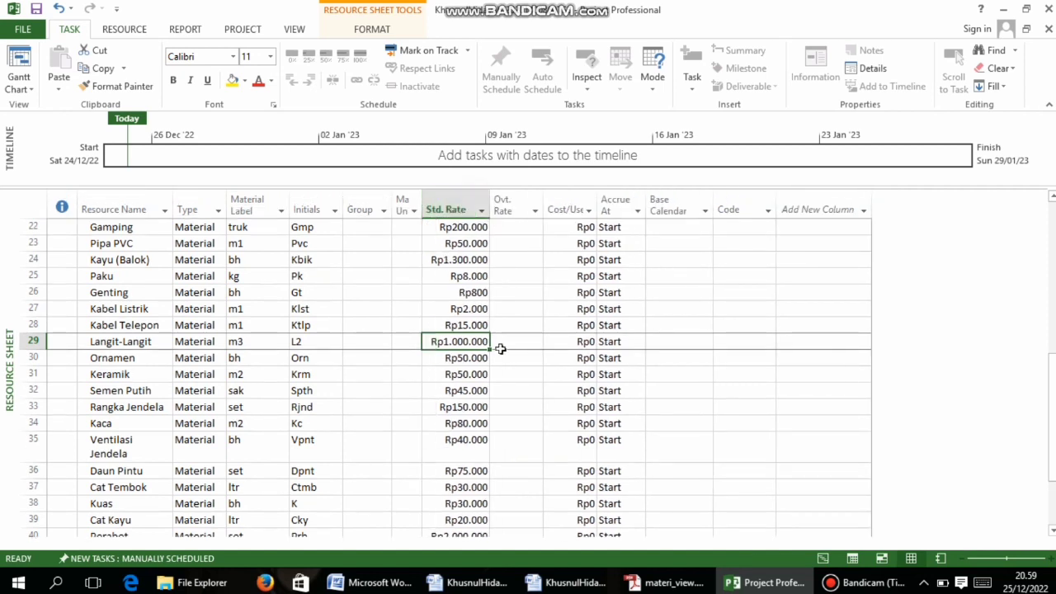
Review the resource sheet entries and snap Project to the right half of the screen
scroll(500, 349, up, 2)
scroll(495, 348, down, 6)
scroll(495, 344, up, 5)
scroll(495, 337, up, 7)
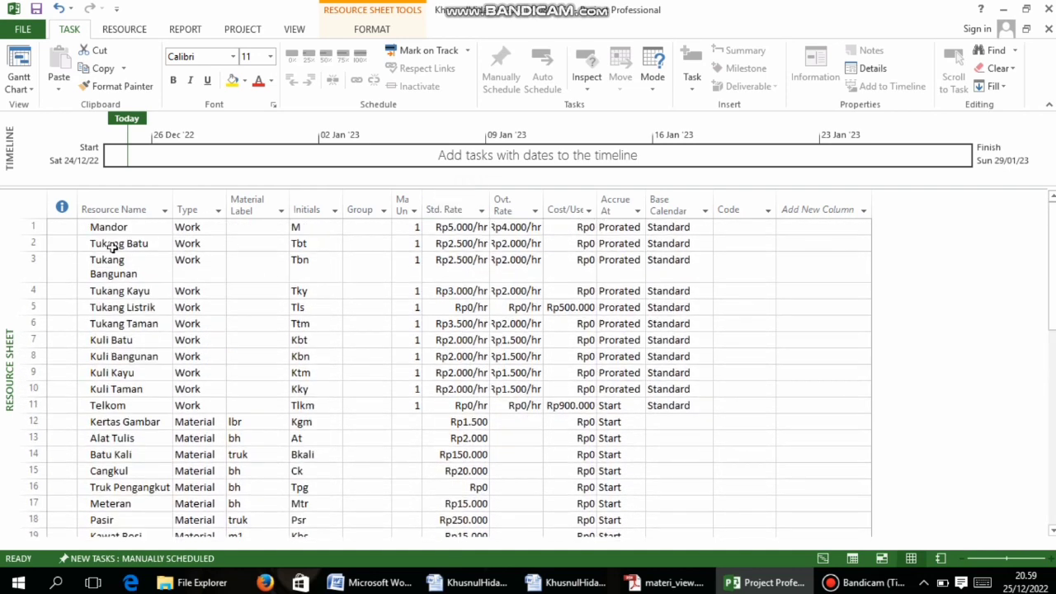
scroll(113, 248, down, 4)
scroll(126, 368, down, 6)
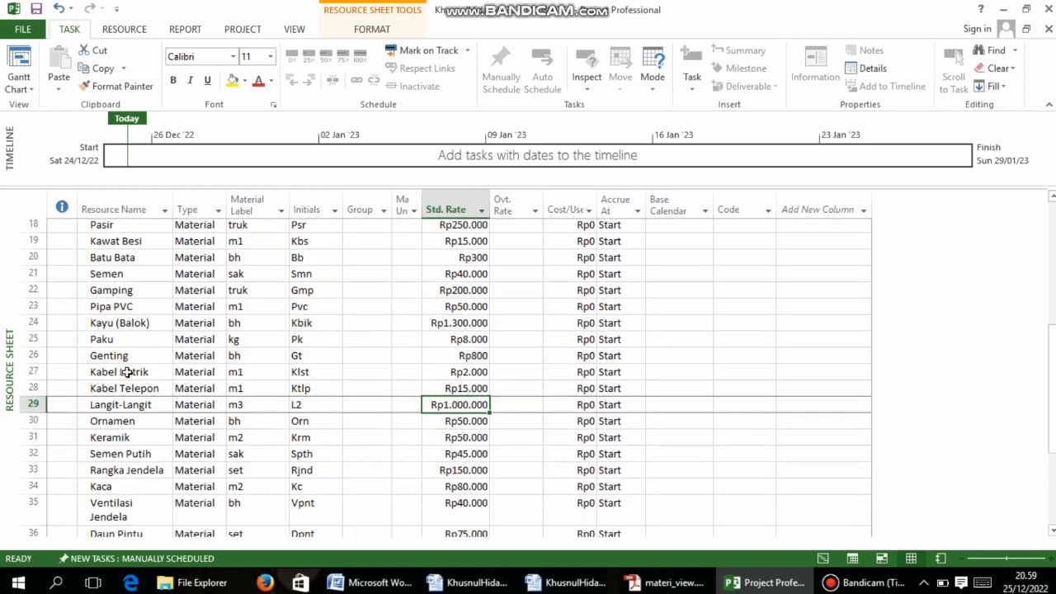
scroll(321, 426, up, 10)
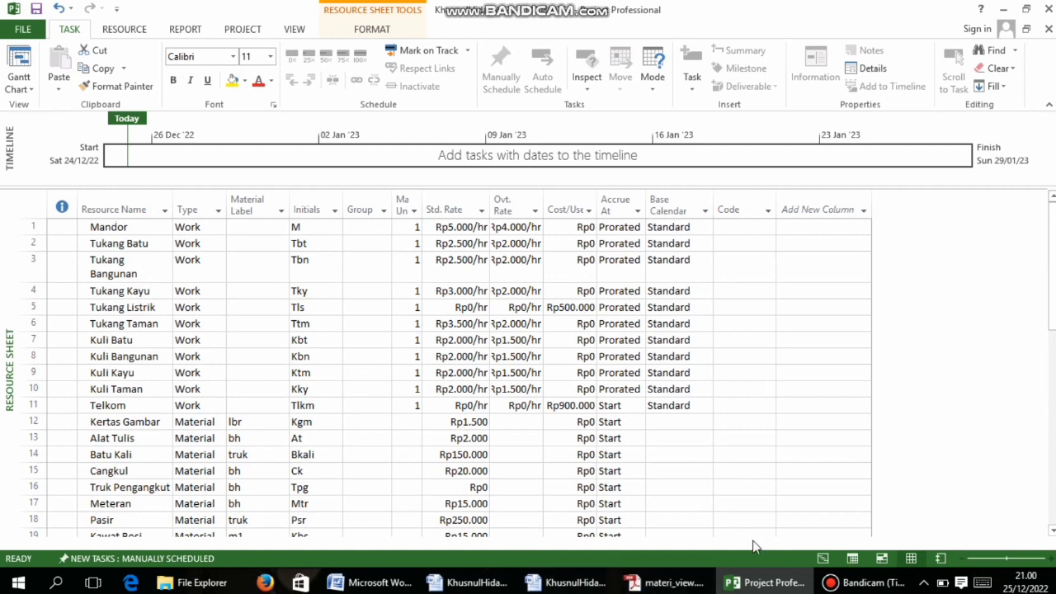
key(super+Right)
Show page 37 of materi_view.pdf with the section 7 resource assignment table
click(452, 424)
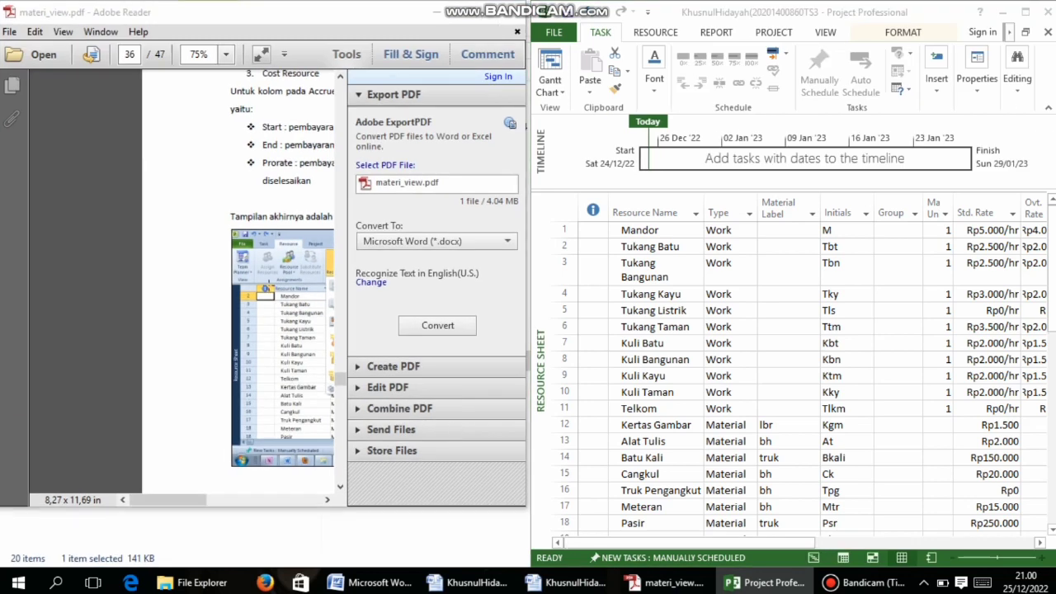
click(269, 288)
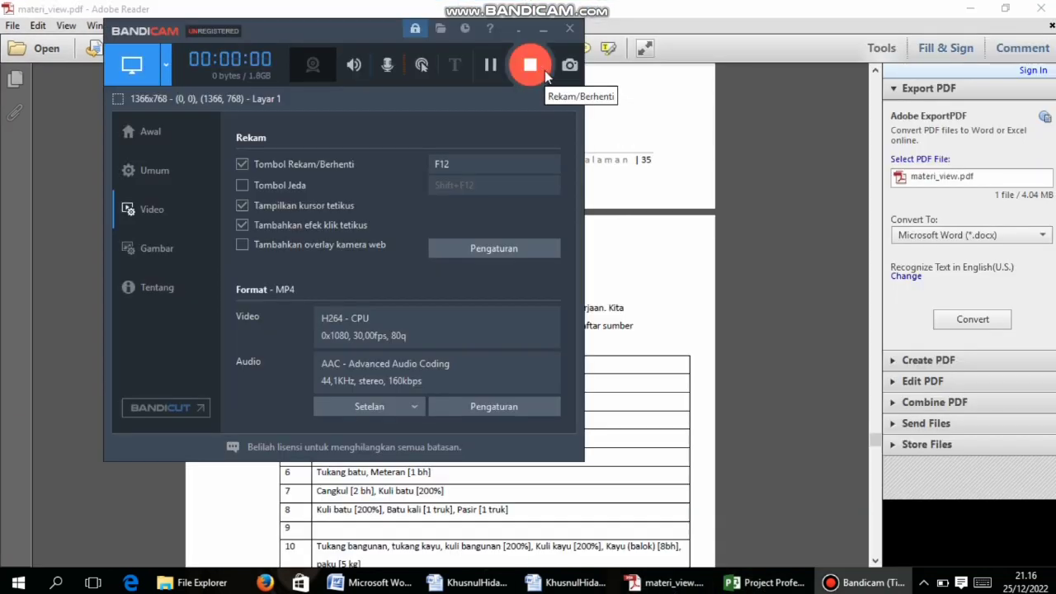
click(542, 36)
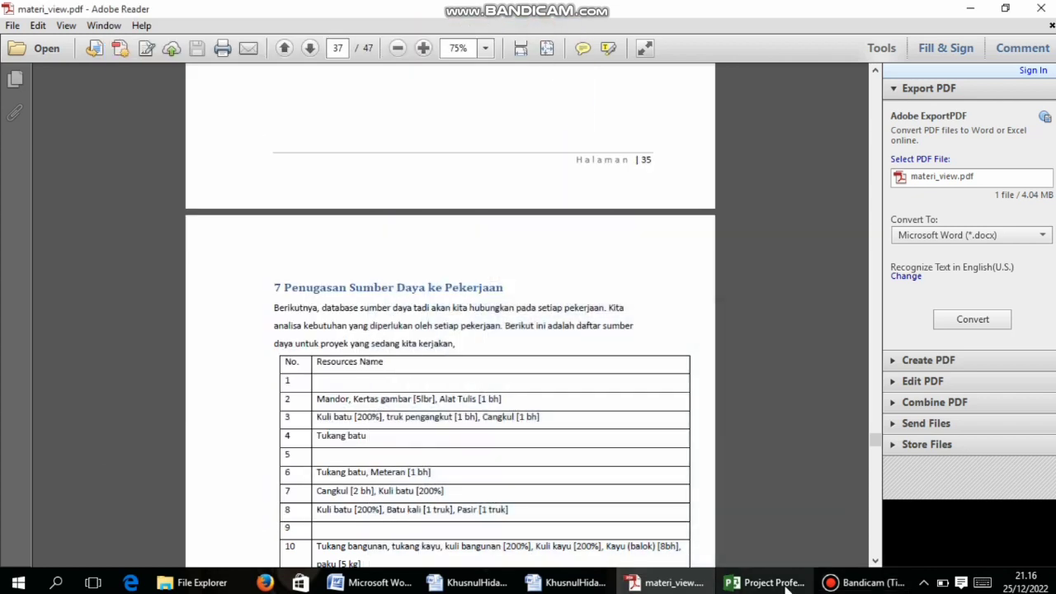
click(765, 582)
click(665, 583)
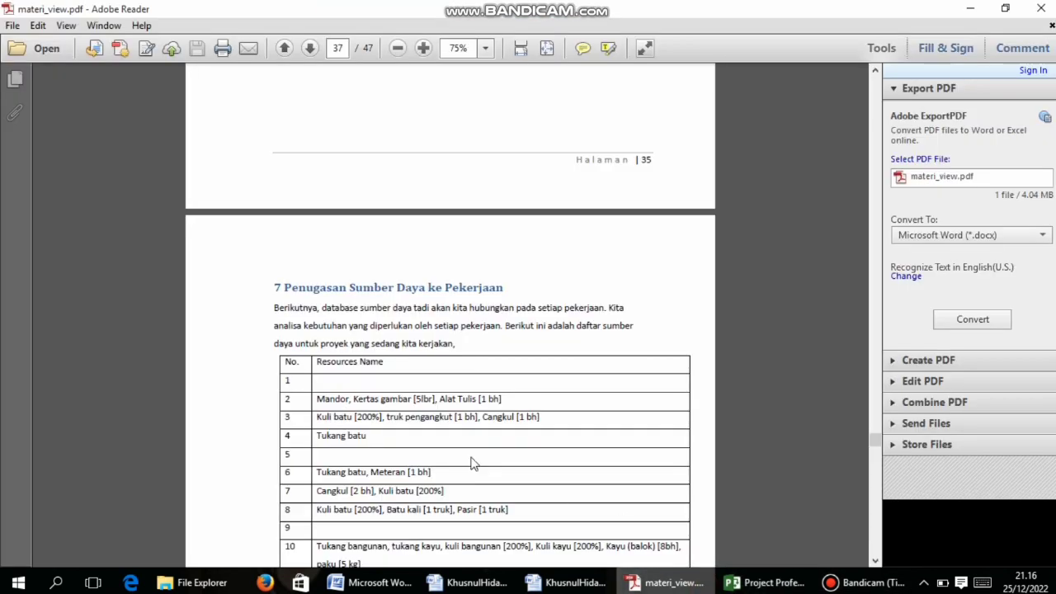
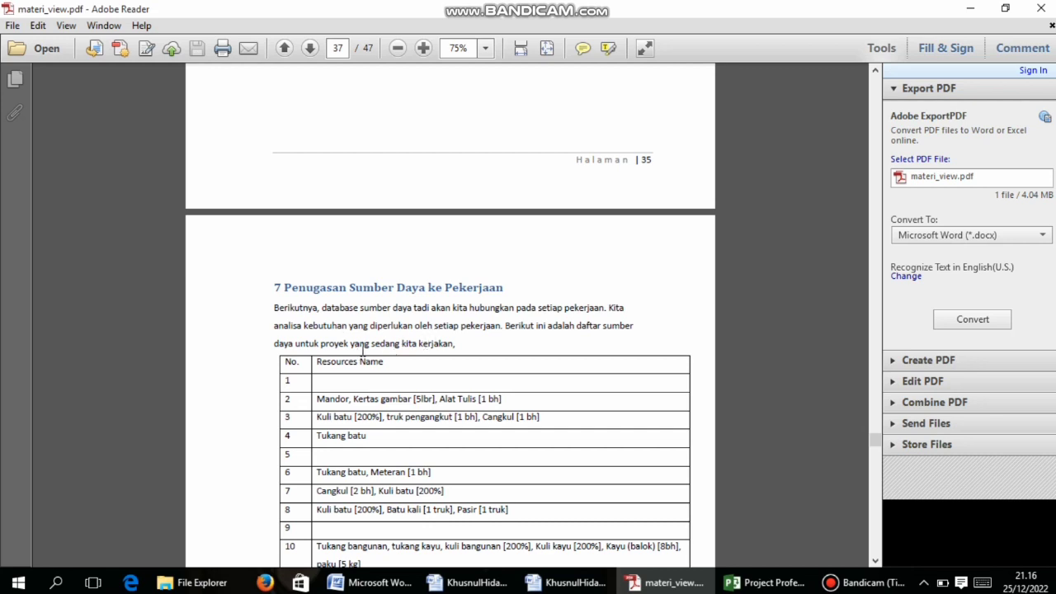
Read the guide's per-task resource lists on pages 37–39, then select Persiapan's Resource Names cell
scroll(466, 346, down, 8)
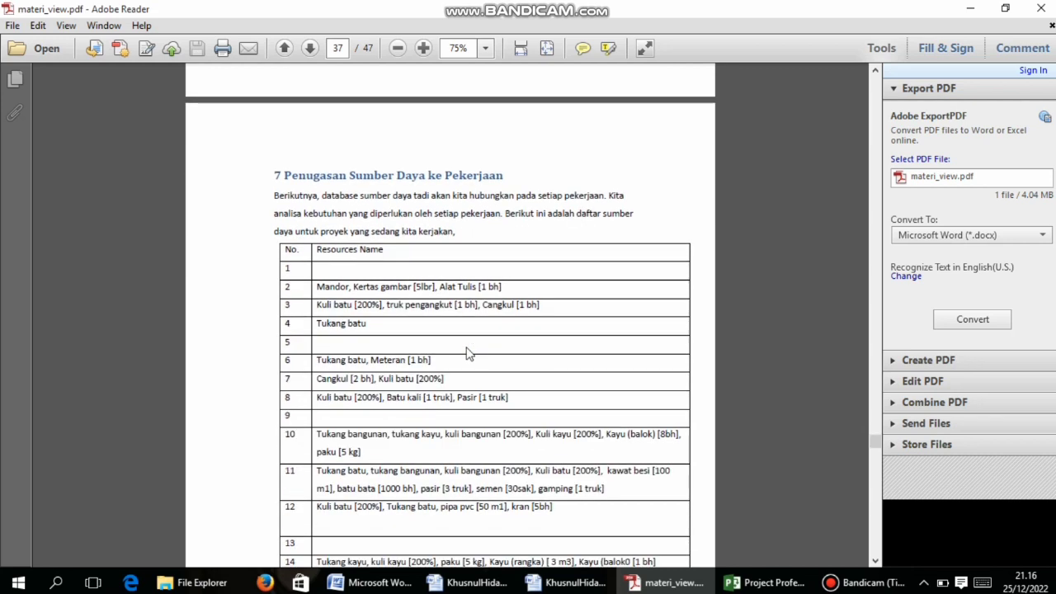
scroll(466, 347, down, 15)
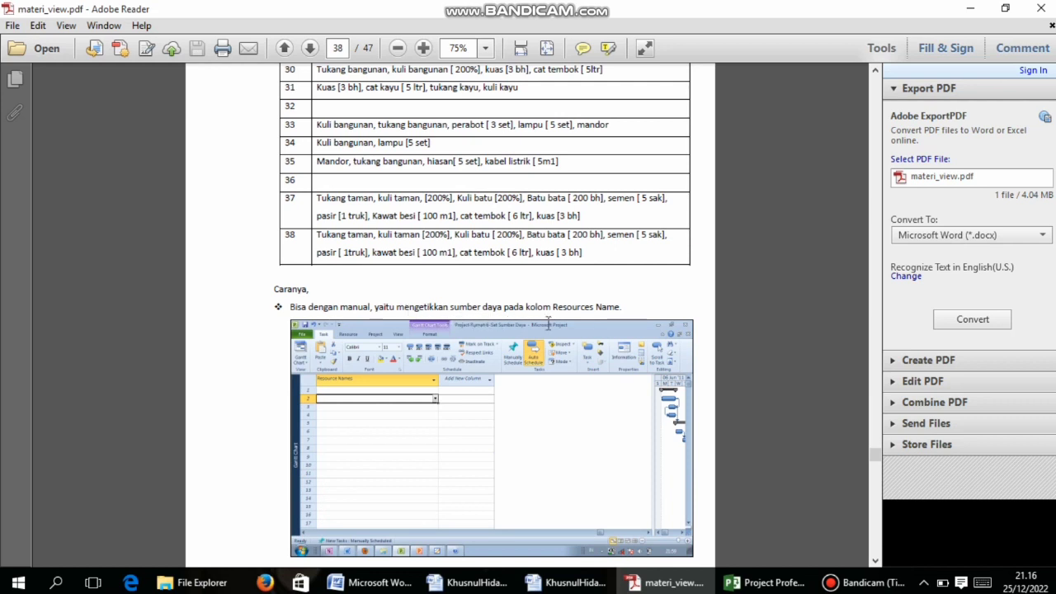
scroll(566, 337, down, 2)
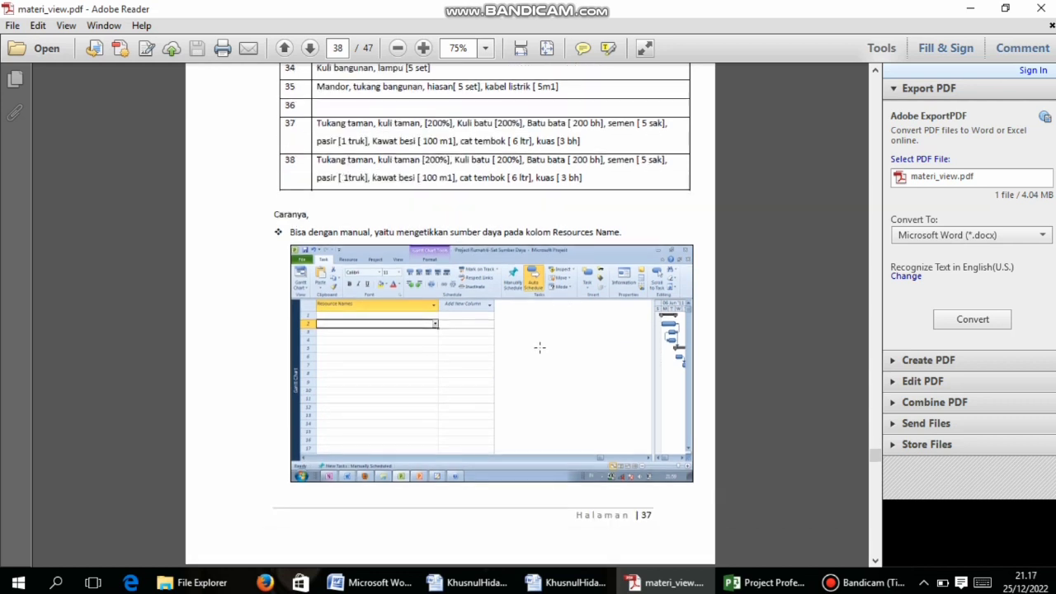
scroll(540, 348, down, 7)
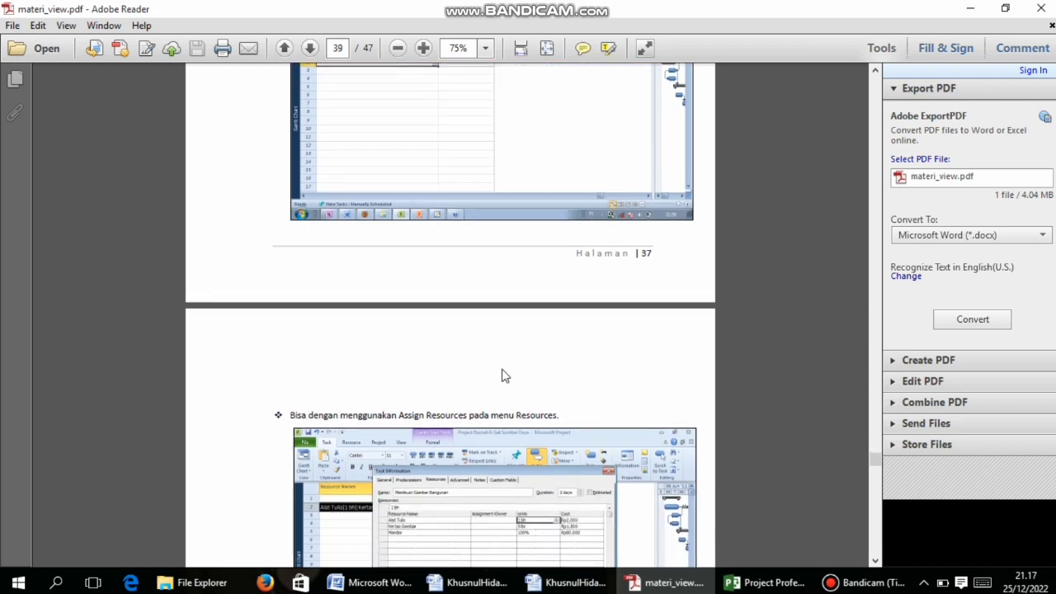
click(767, 582)
click(604, 229)
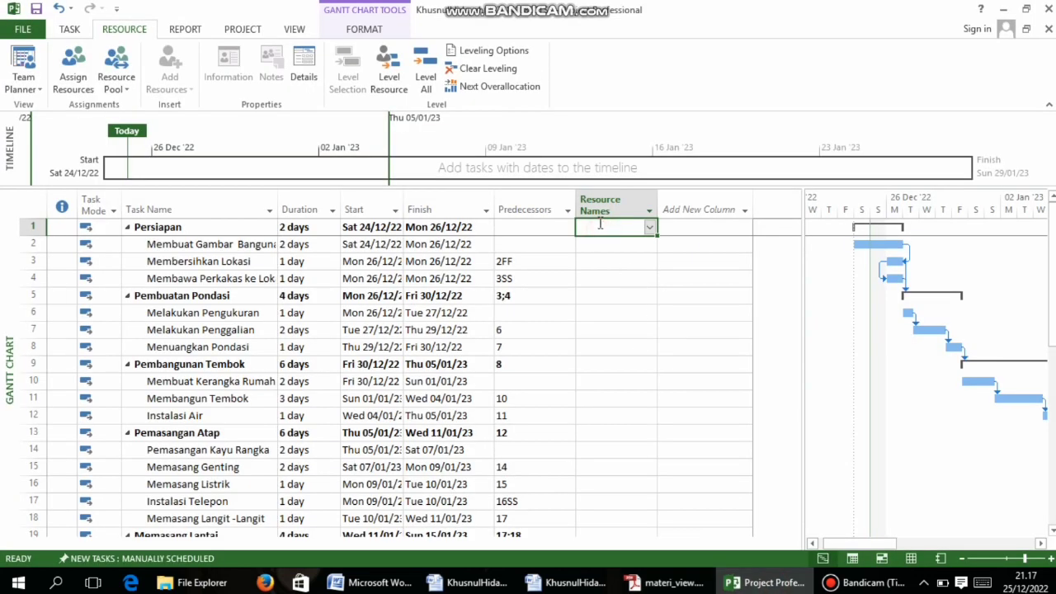
Type and then delete a trial entry in Persiapan's Resource Names cell, and return to the guide
text(na)
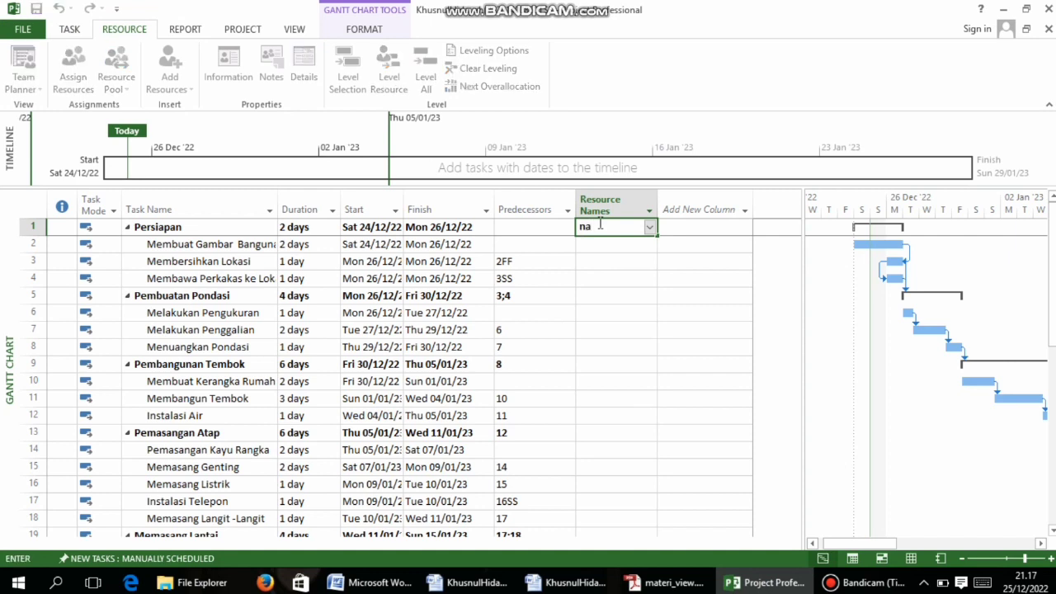
text(MN)
text(andor)
double_click(636, 228)
key(BackSpace)
click(666, 582)
scroll(288, 368, down, 3)
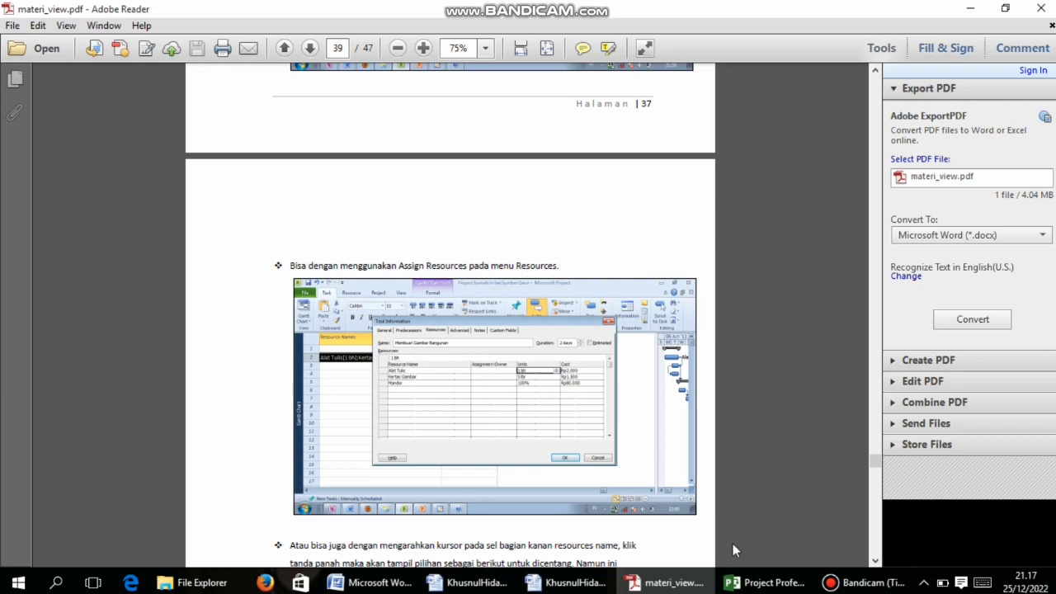
Minimize the screen recorder window and bring the Project schedule back up
click(866, 583)
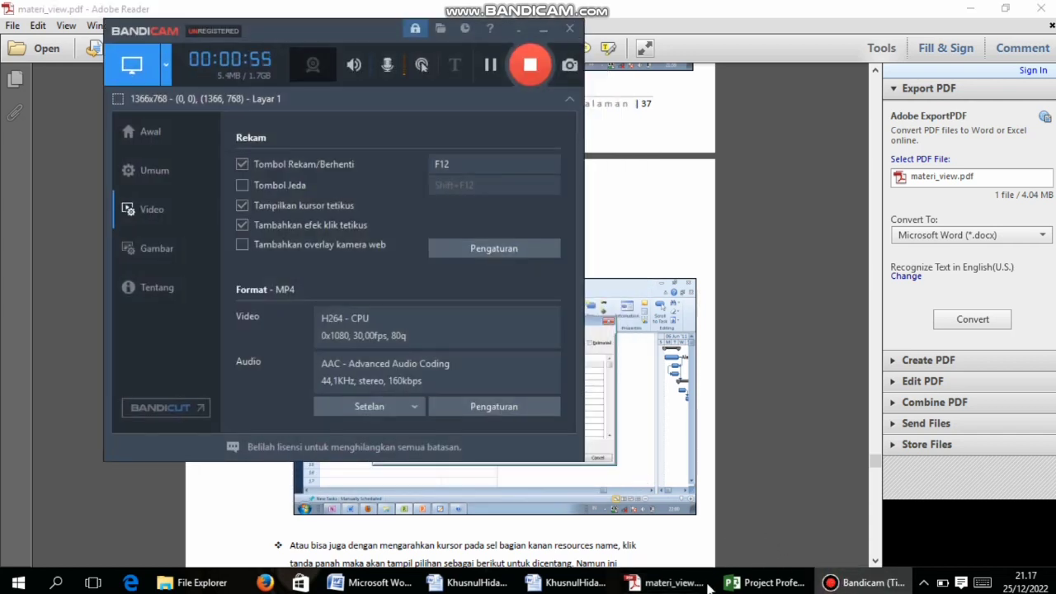
click(543, 30)
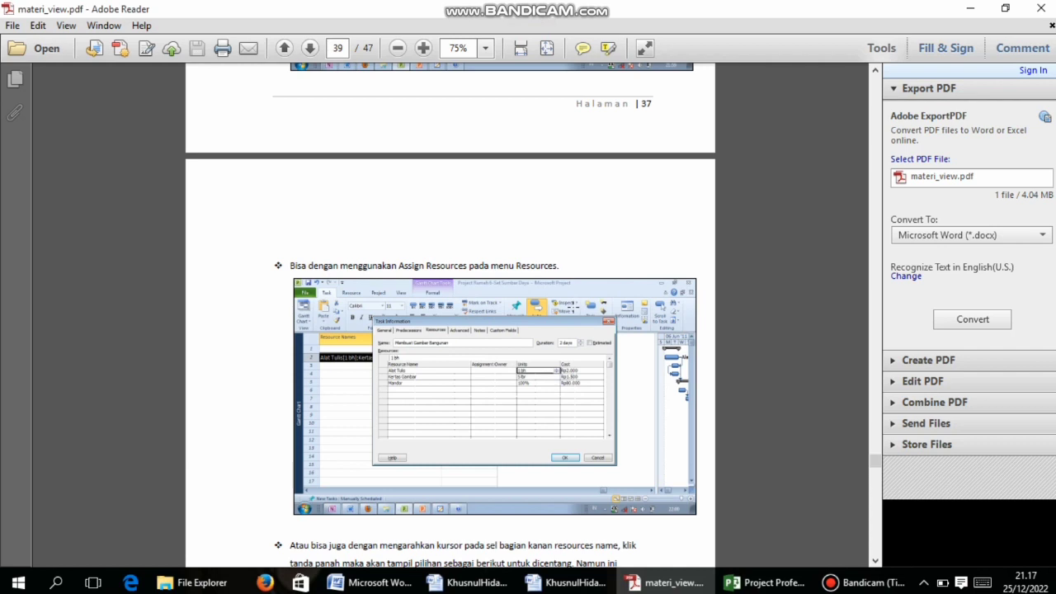
click(763, 582)
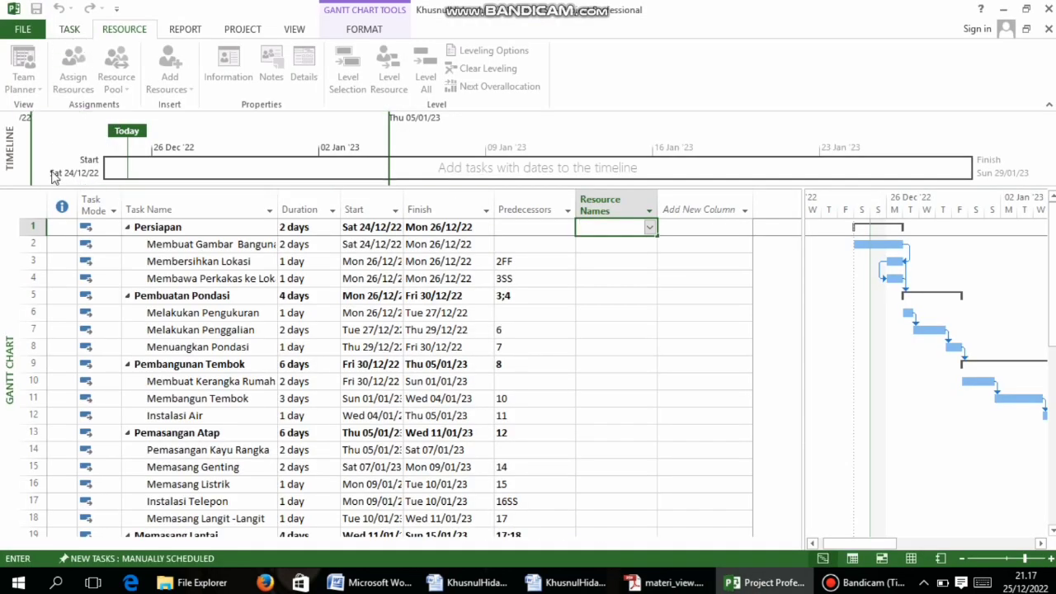
Open Assign Resources for Persiapan and check the guide's resource table for it
click(823, 558)
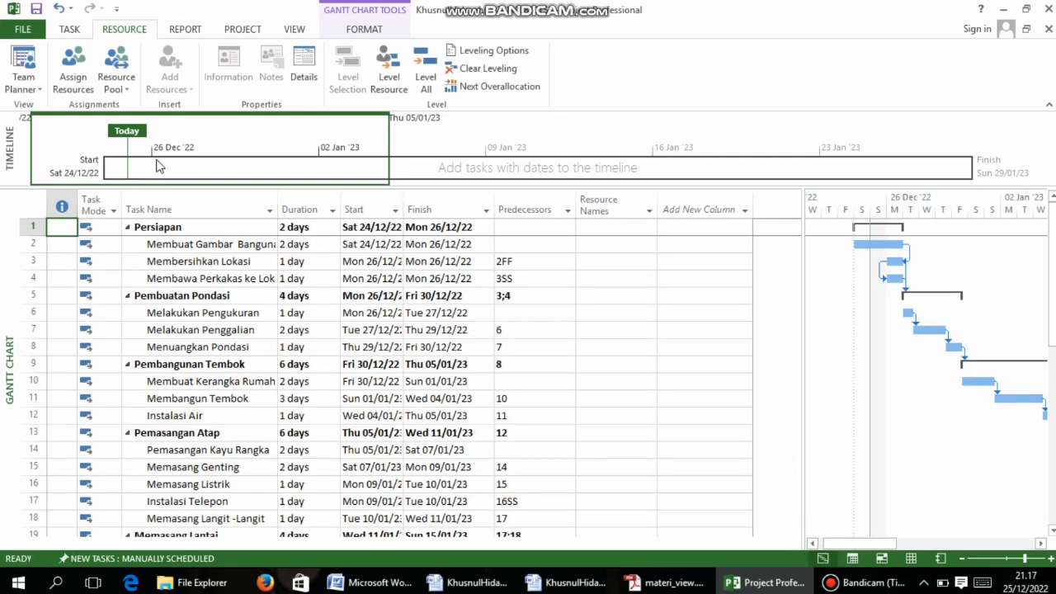
click(83, 75)
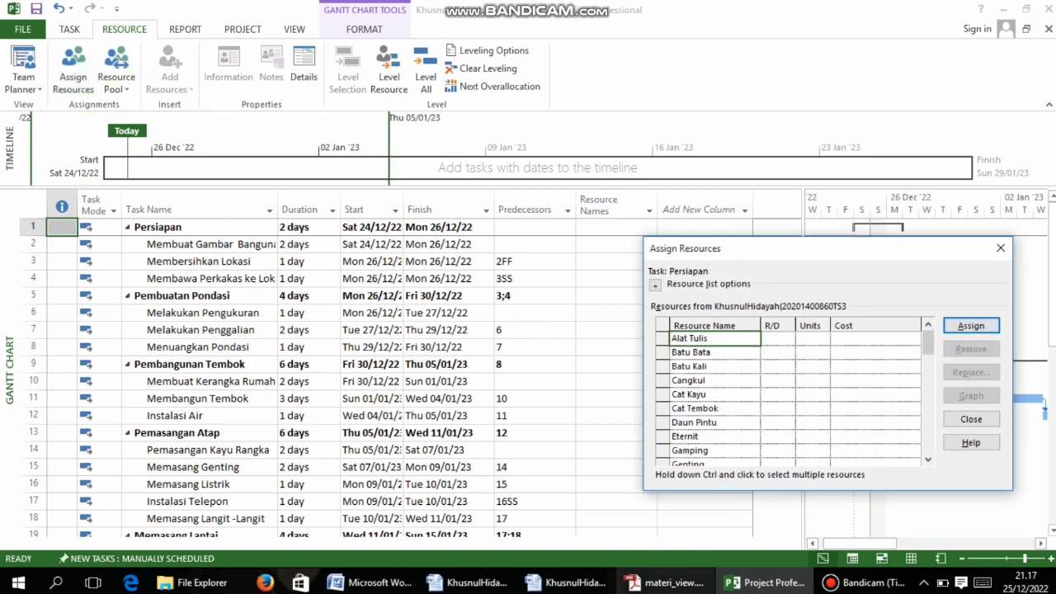
click(666, 583)
scroll(434, 465, up, 10)
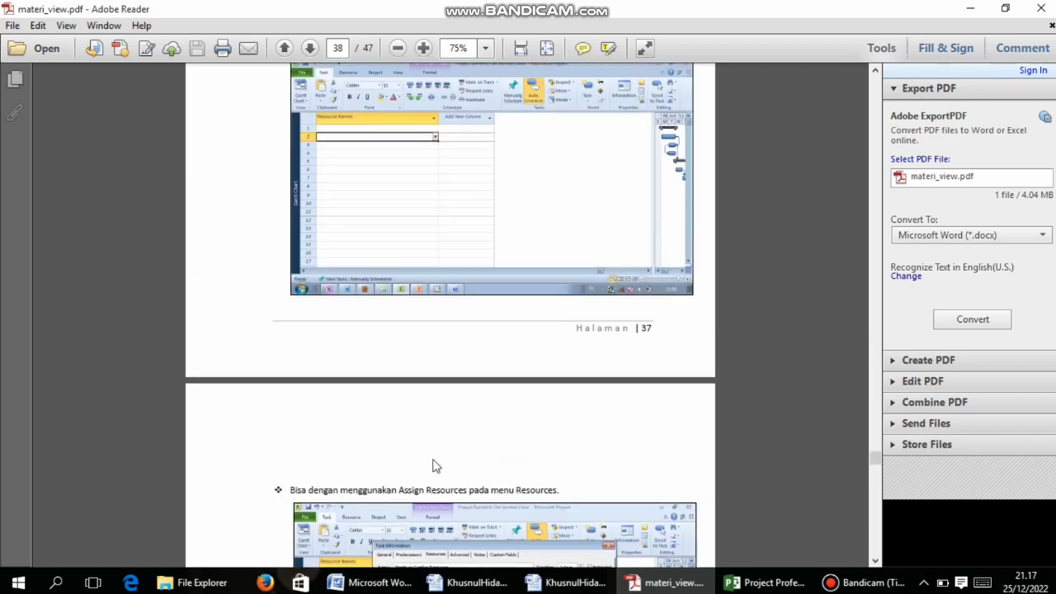
scroll(432, 458, up, 15)
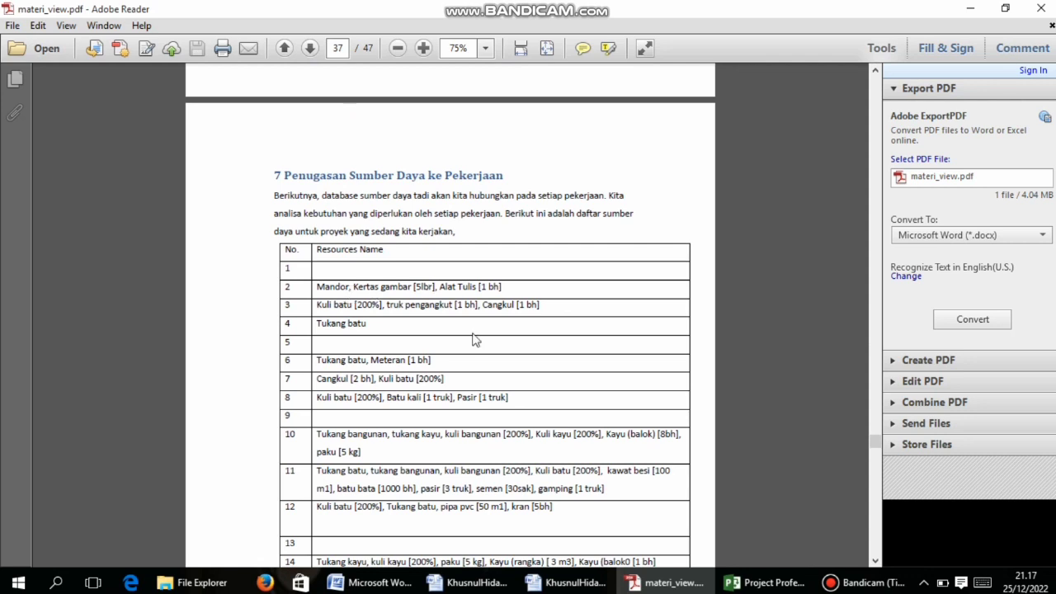
click(763, 583)
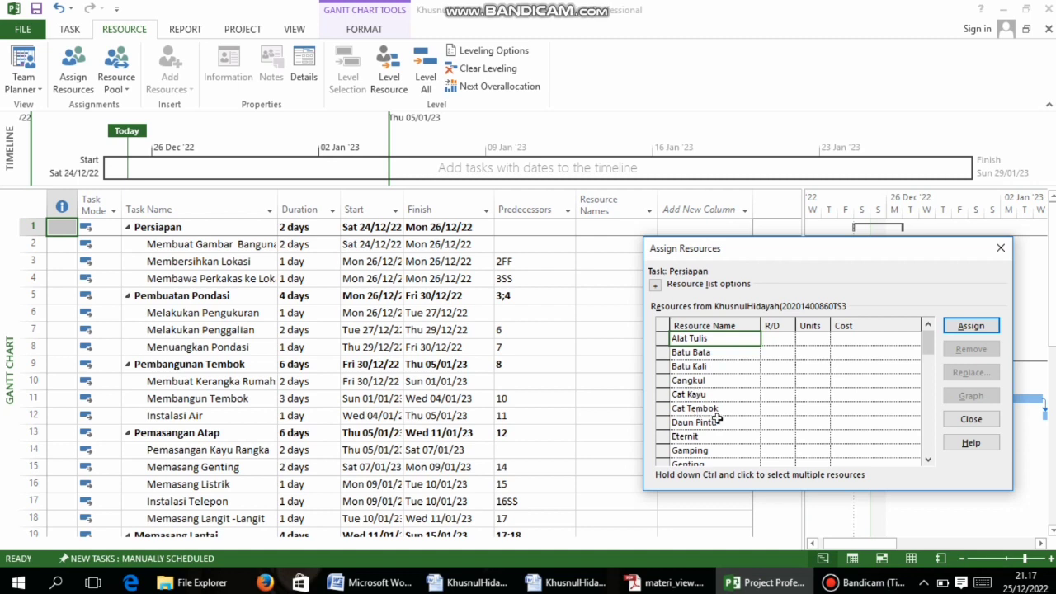
Assign Kertas Gambar to Persiapan at 5 lbr
drag(926, 344, 933, 390)
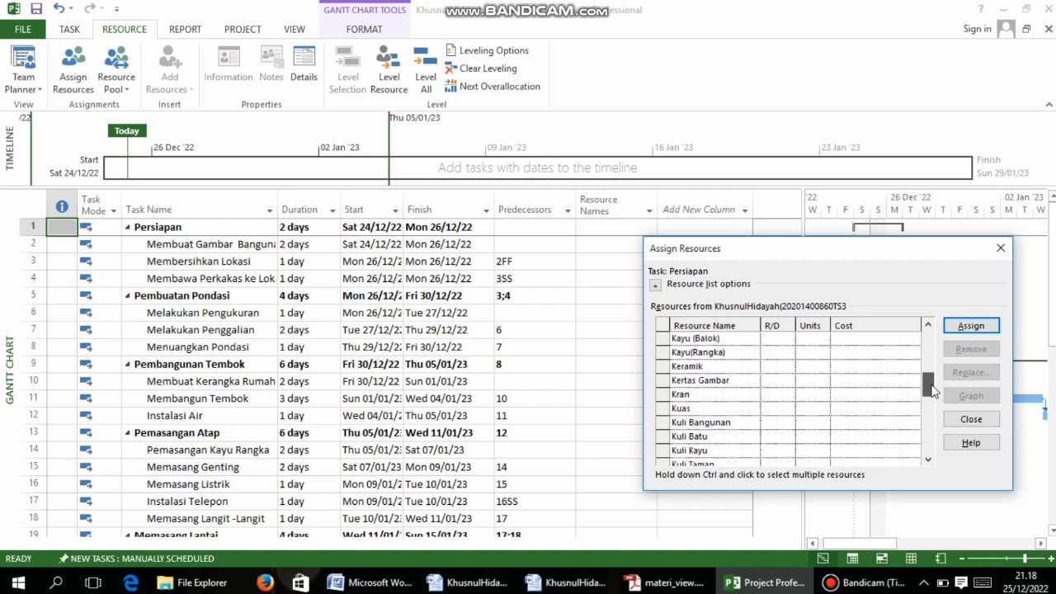
click(661, 382)
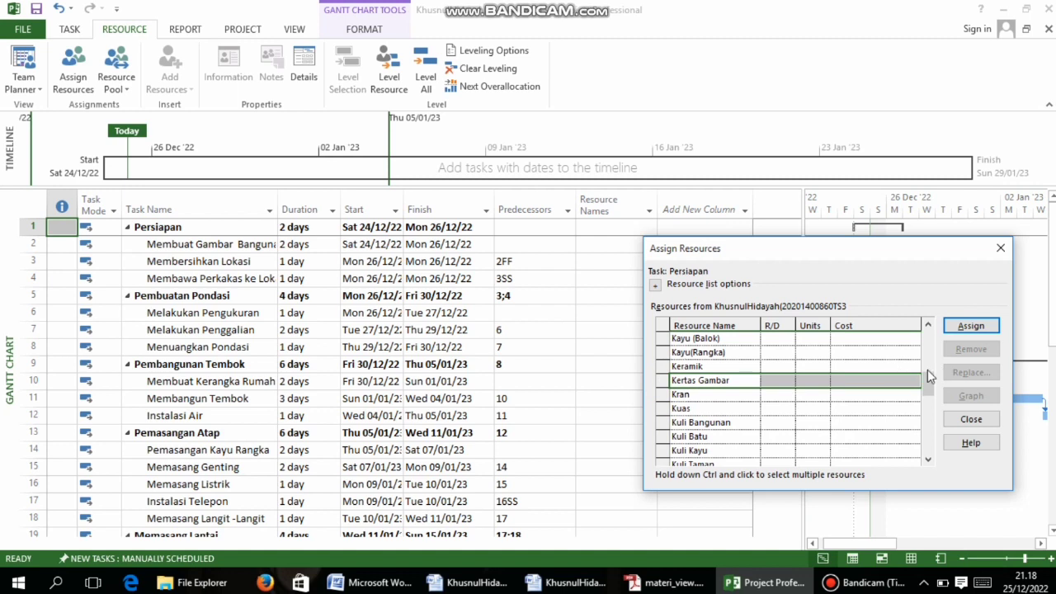
click(707, 380)
click(781, 380)
click(813, 380)
text(5 lbr)
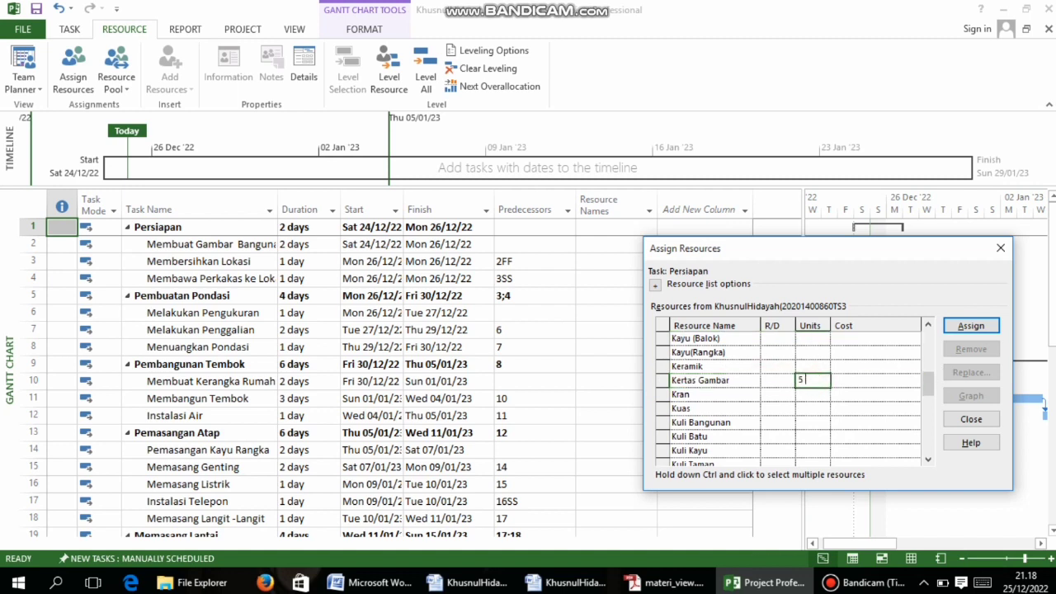
click(884, 394)
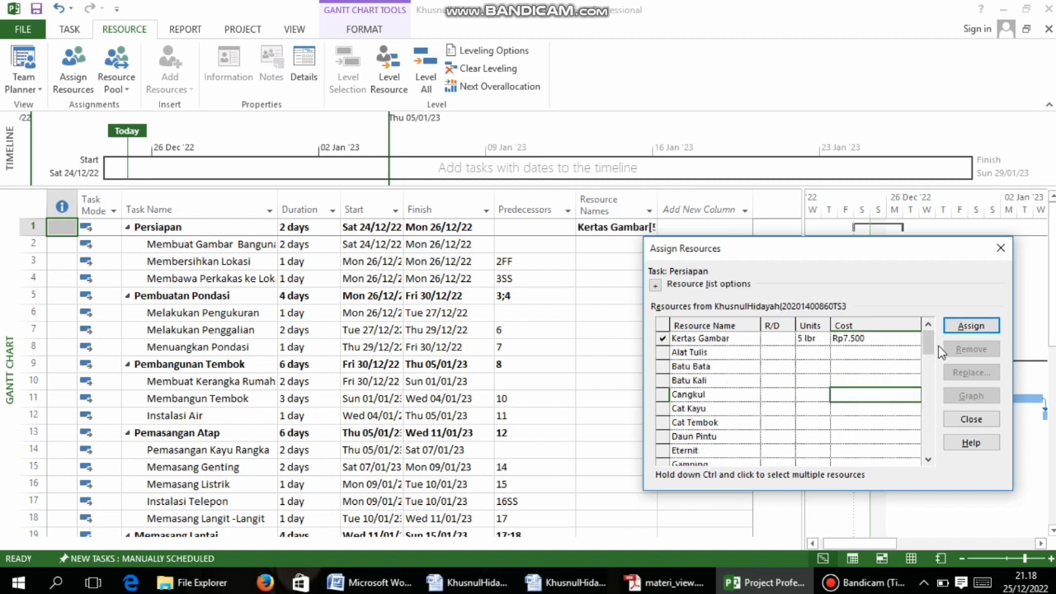
Remove the mistaken Cangkul assignment from Persiapan and return to the PDF guide
click(974, 324)
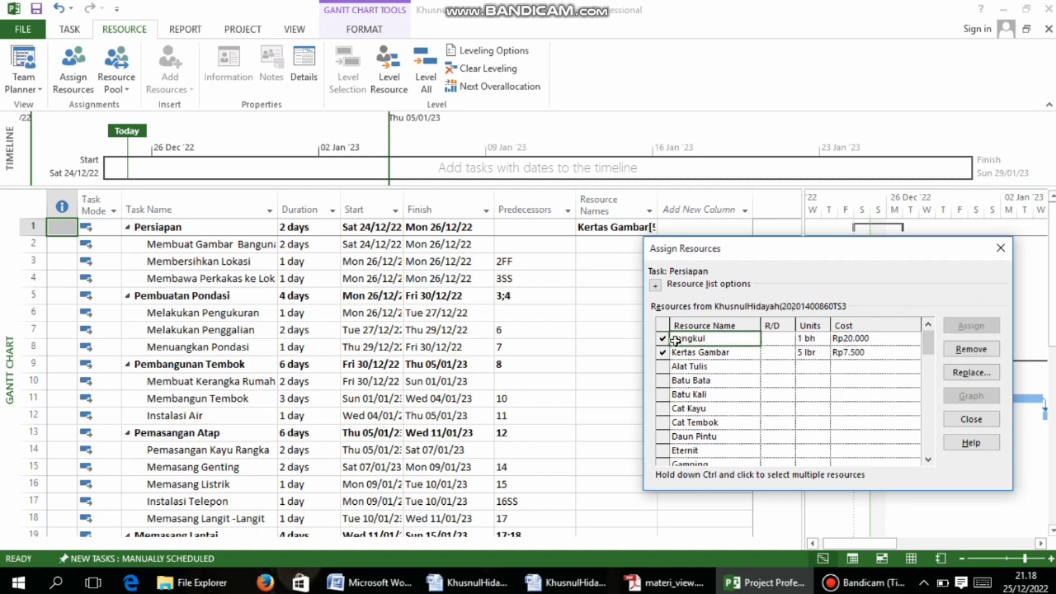
click(661, 341)
click(971, 349)
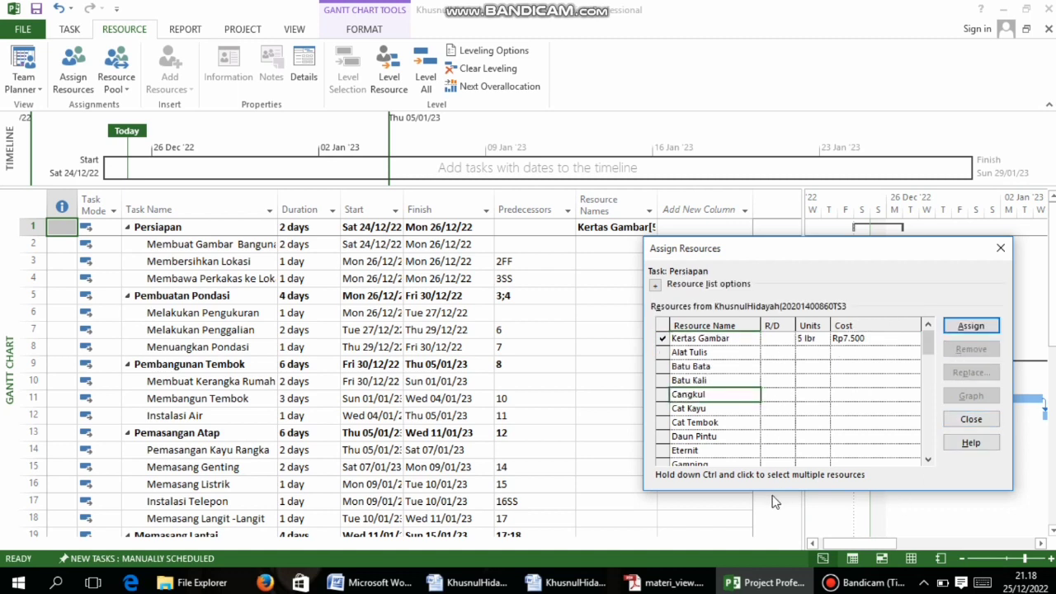
click(675, 583)
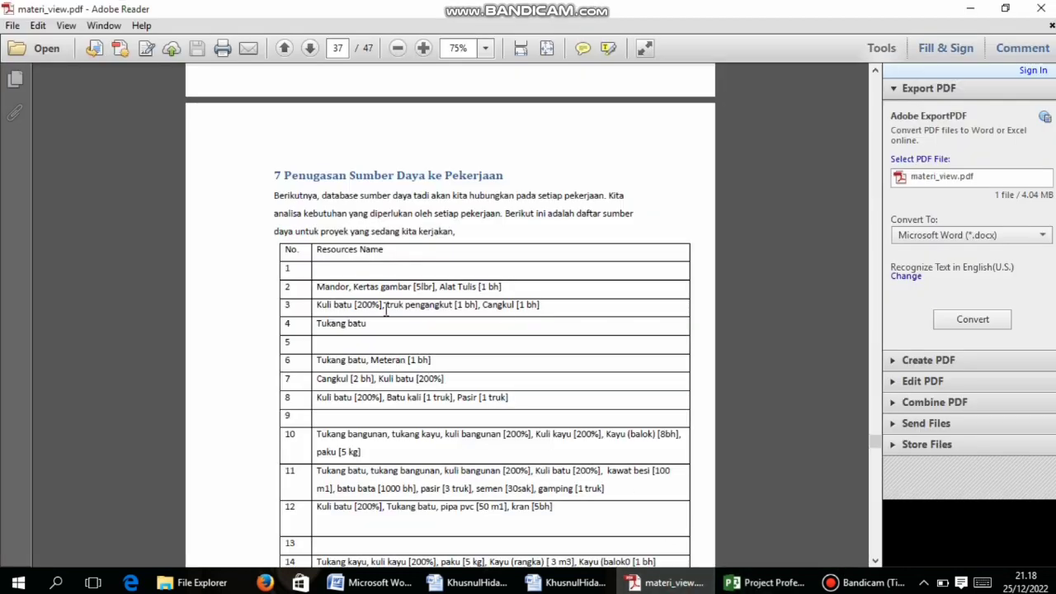
Review the guide's finished-schedule example on page 40, then close Assign Resources in Project
scroll(404, 316, down, 10)
scroll(409, 316, down, 10)
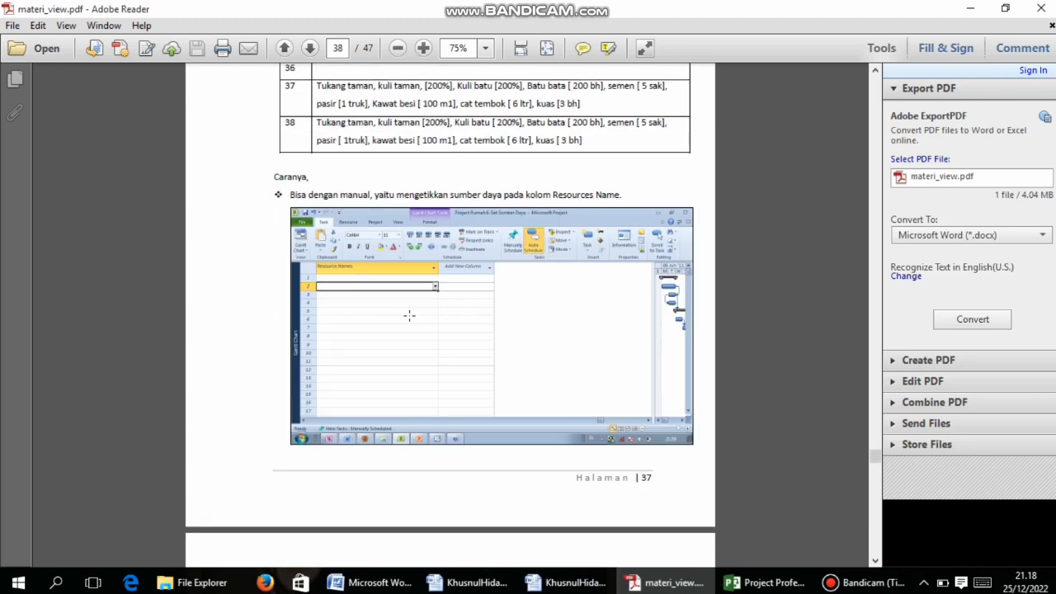
scroll(409, 315, down, 3)
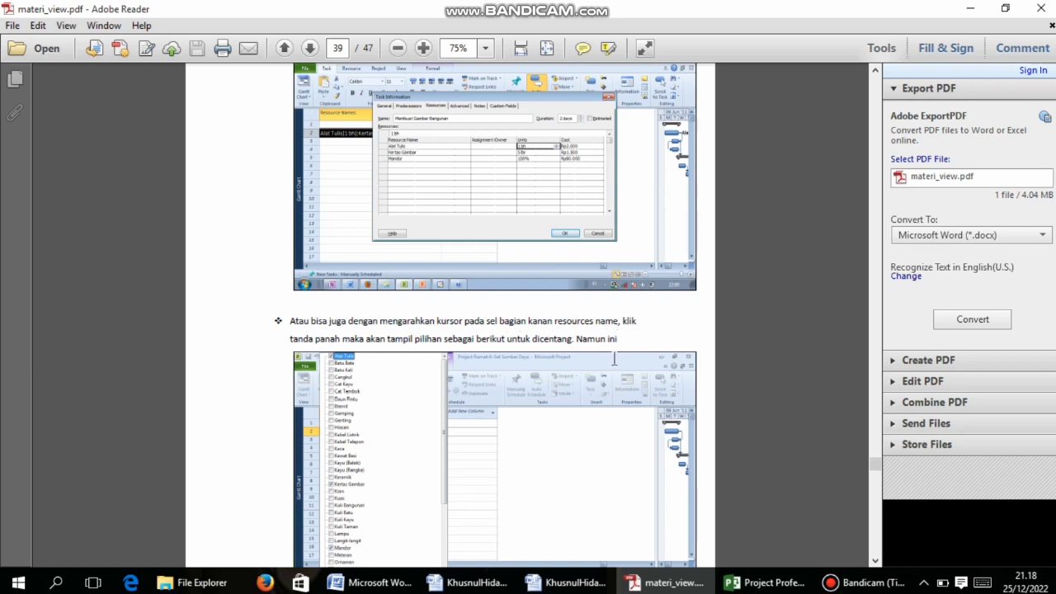
scroll(561, 339, down, 13)
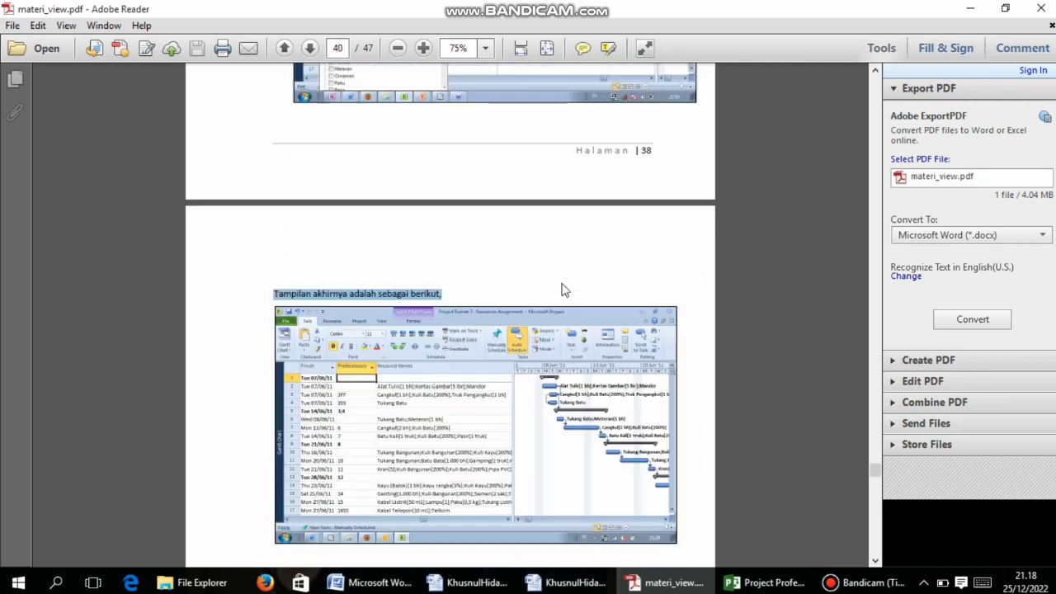
scroll(563, 289, down, 3)
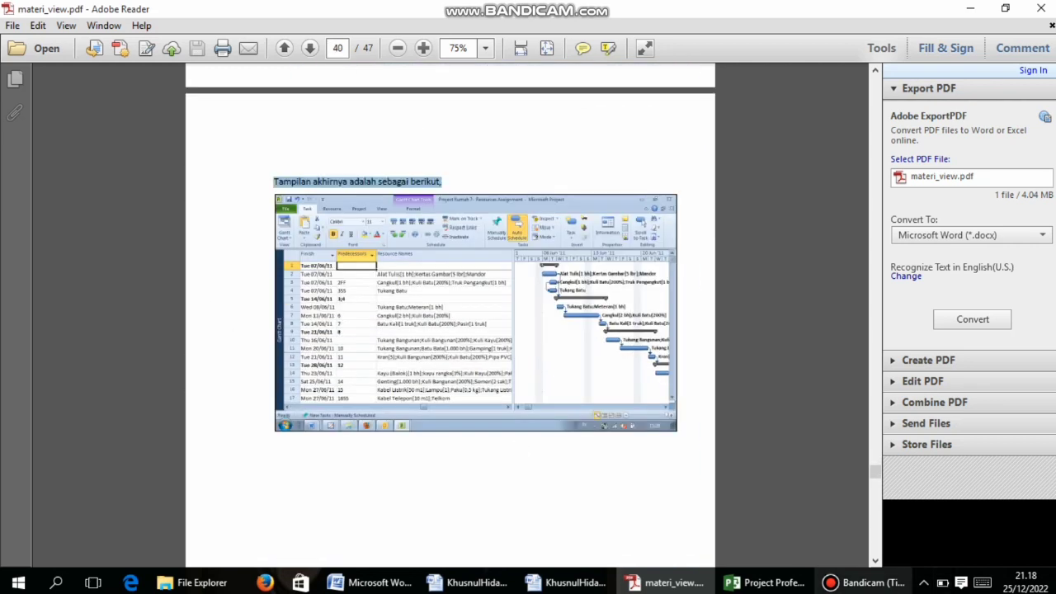
click(765, 583)
click(1000, 250)
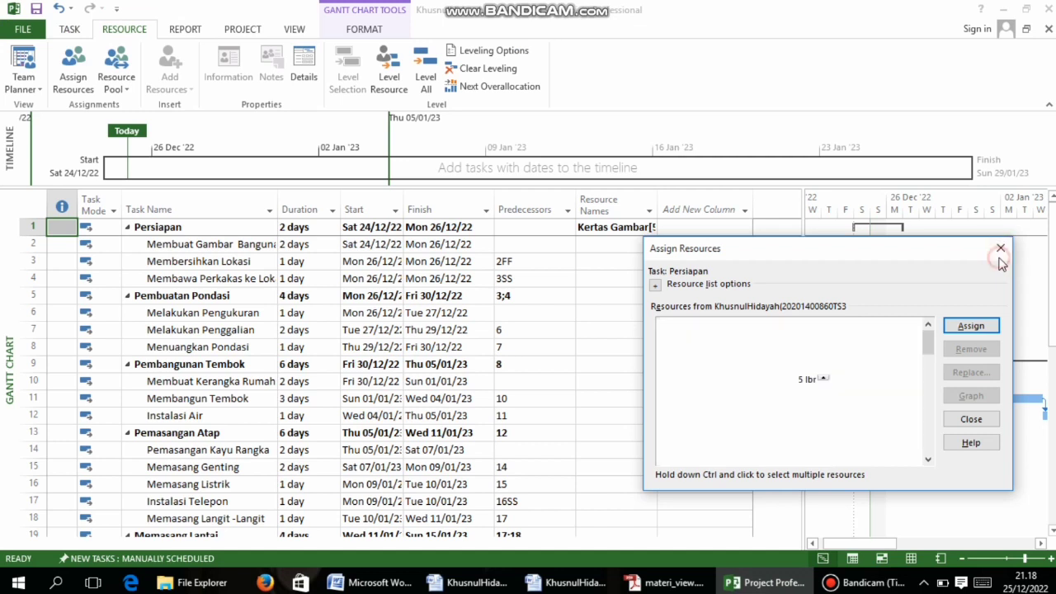
right_click(590, 230)
click(592, 207)
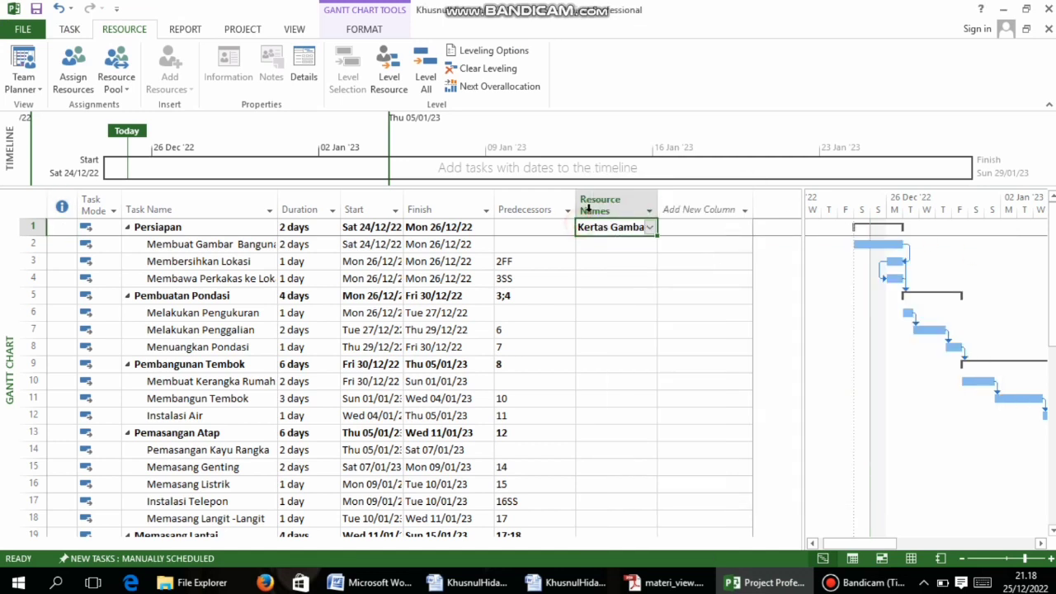
click(592, 206)
click(588, 243)
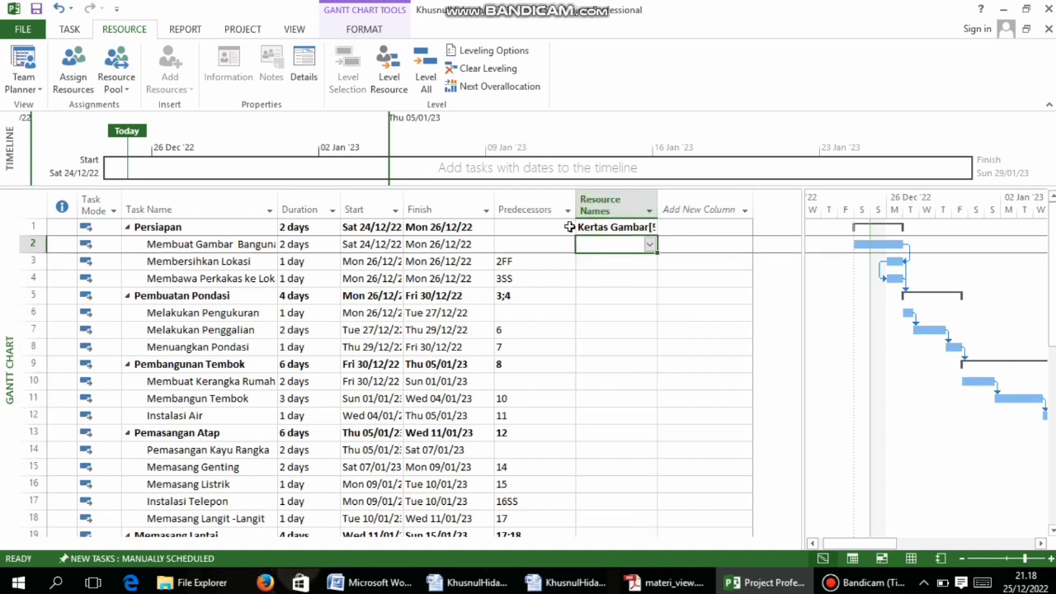
click(672, 582)
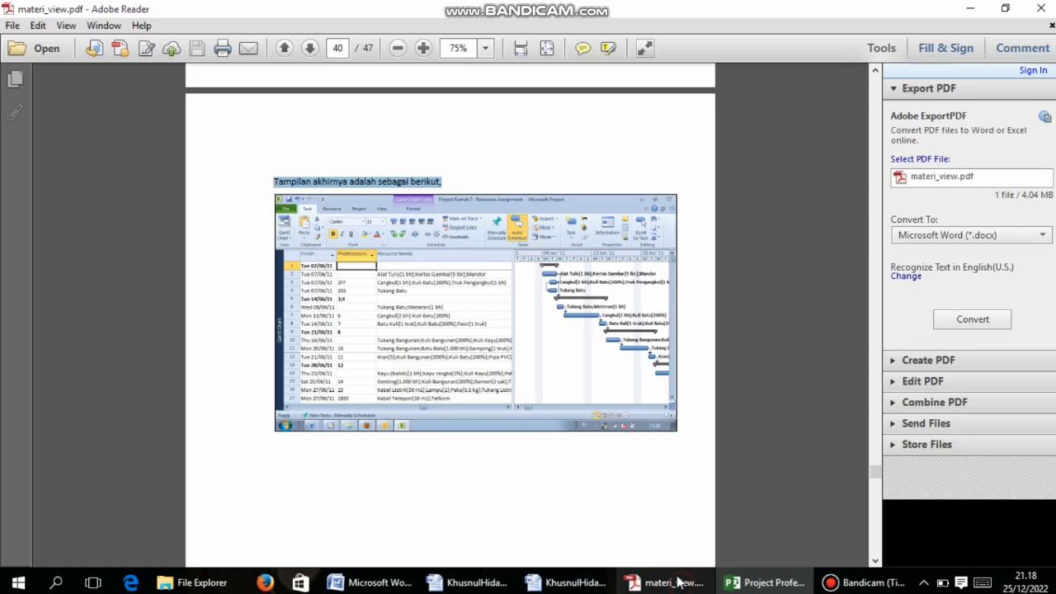
scroll(538, 306, down, 3)
scroll(539, 306, up, 8)
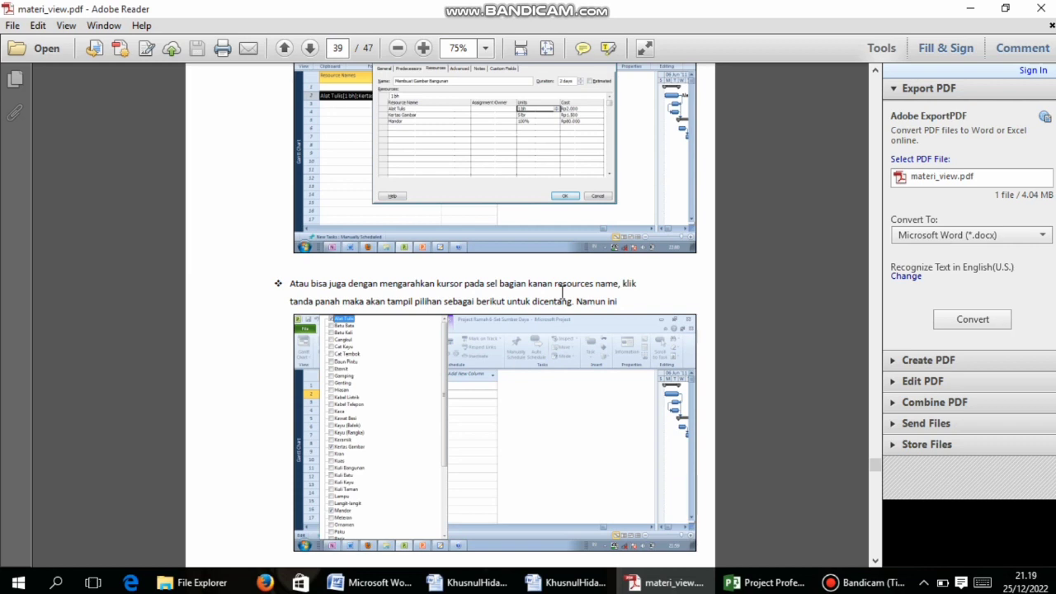
click(733, 582)
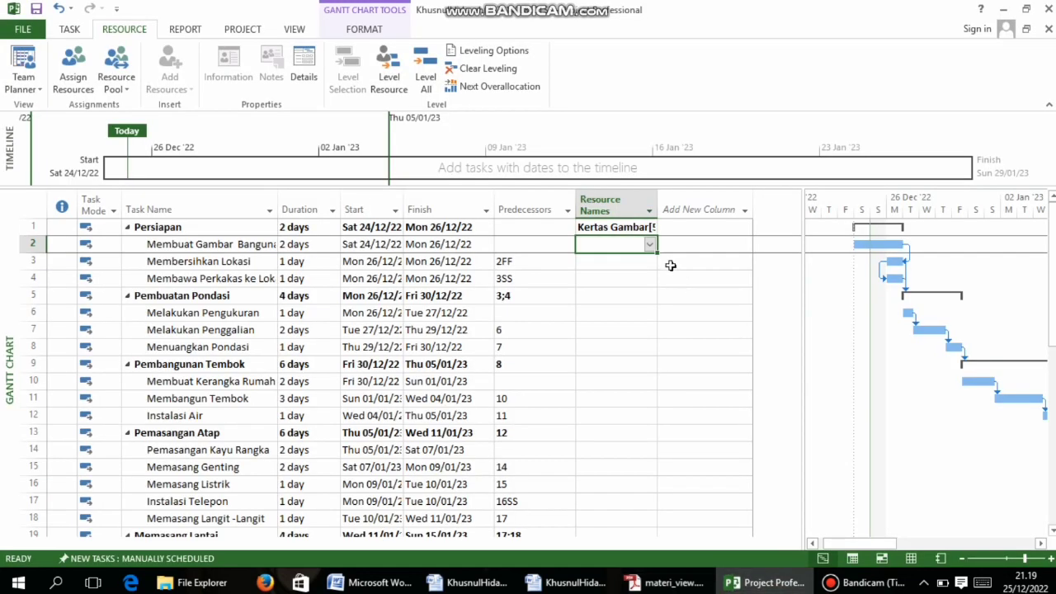
click(608, 228)
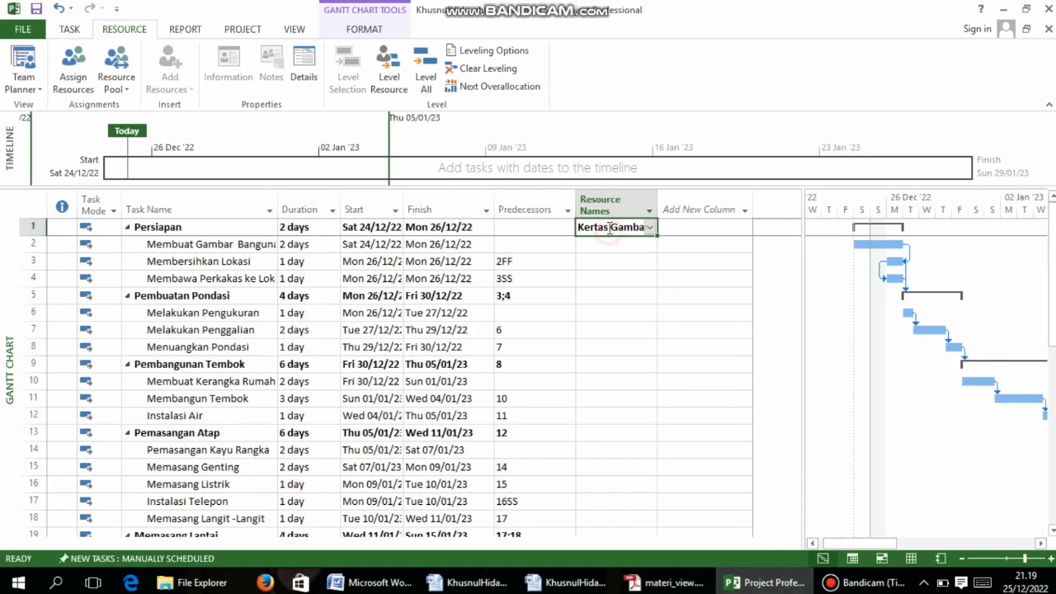
right_click(606, 203)
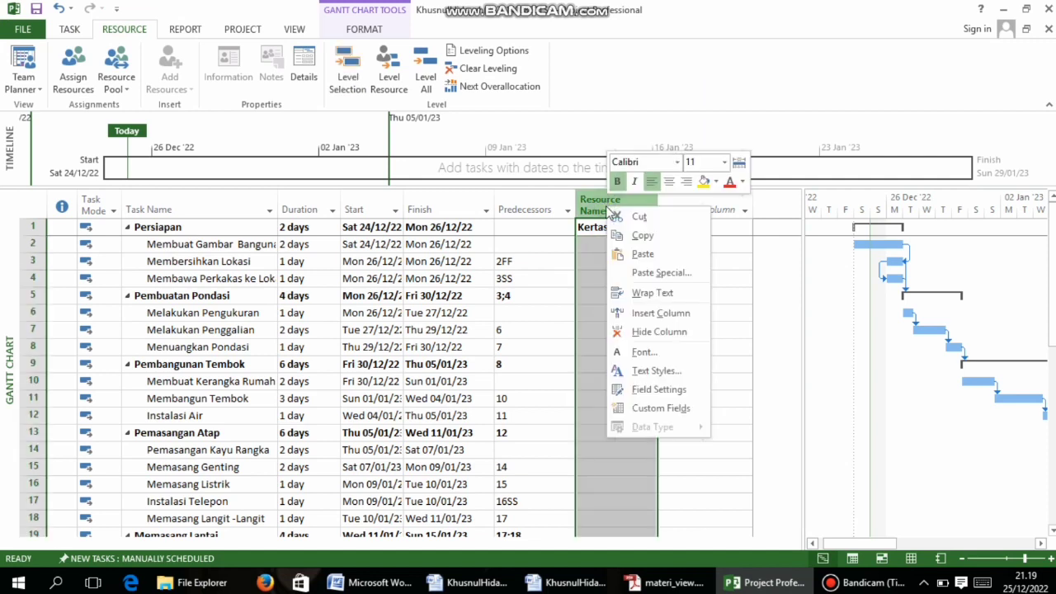
click(593, 207)
click(585, 229)
click(604, 284)
click(608, 230)
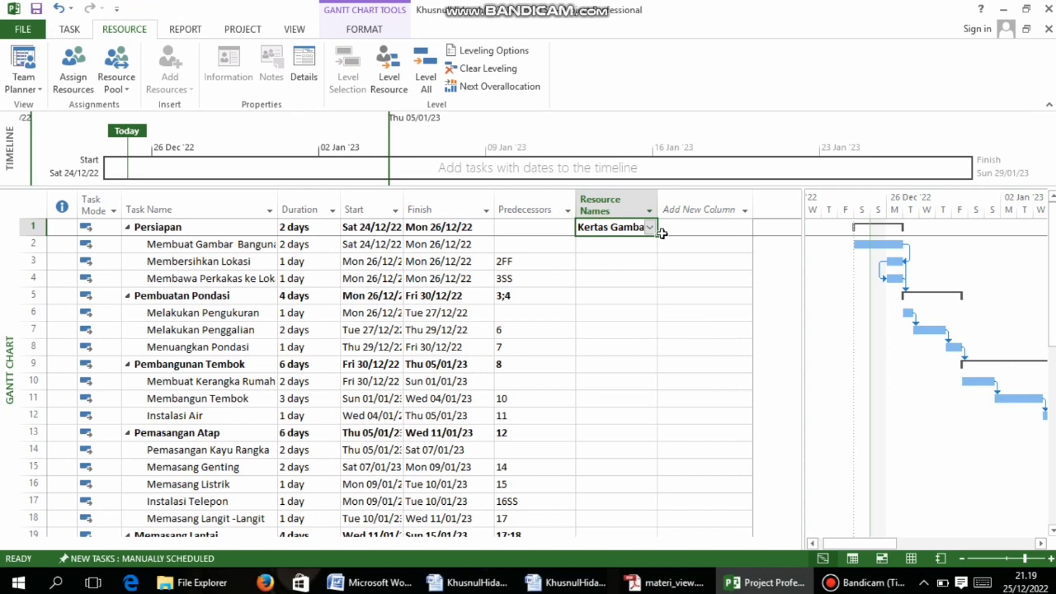
click(665, 583)
scroll(495, 212, up, 10)
scroll(498, 212, down, 6)
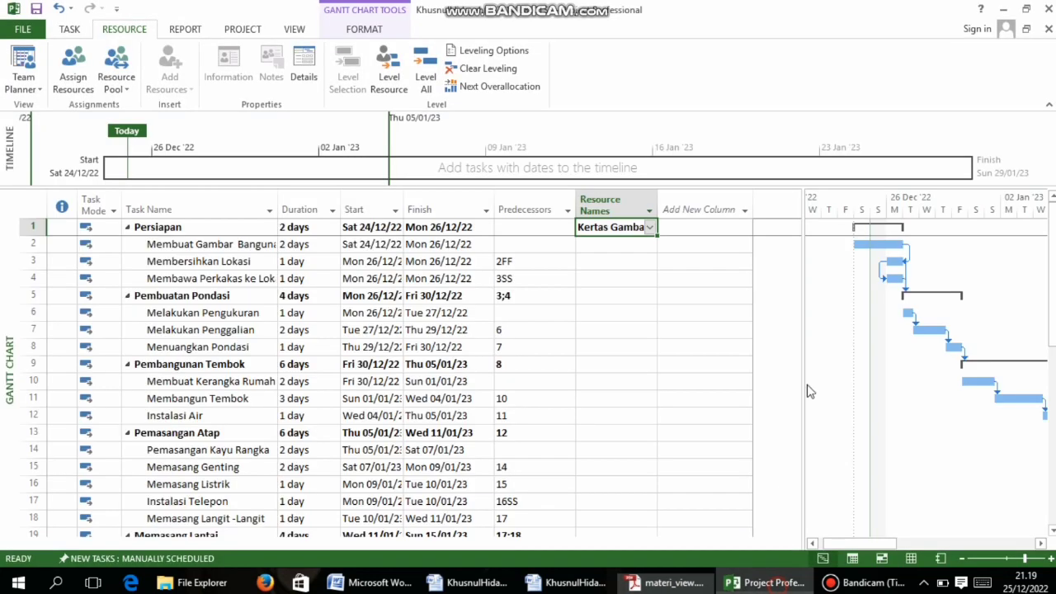
Open the Assign Resources window for the Persiapan task in Project
click(748, 583)
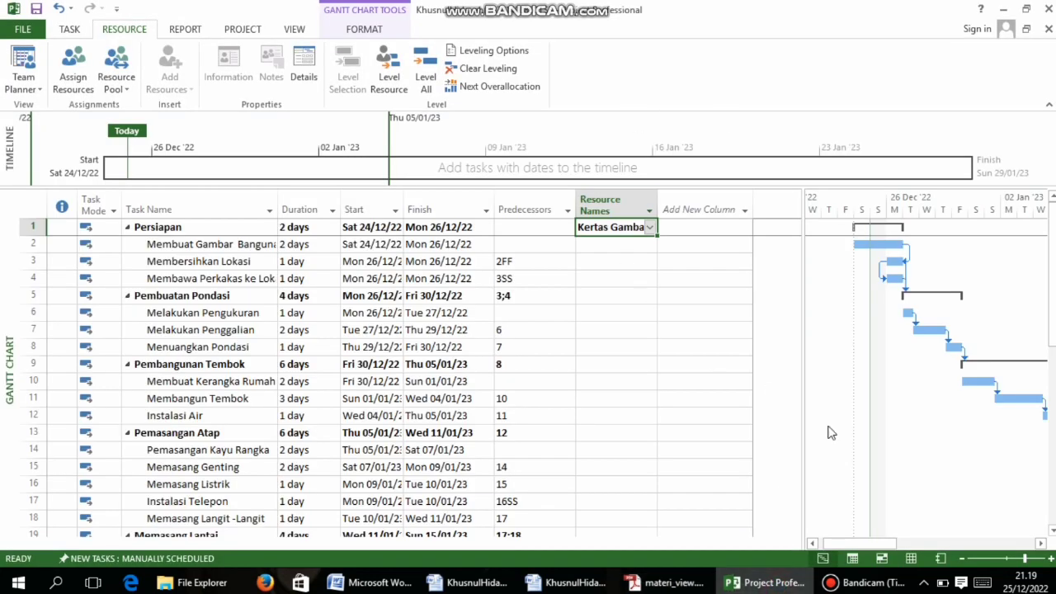
click(73, 77)
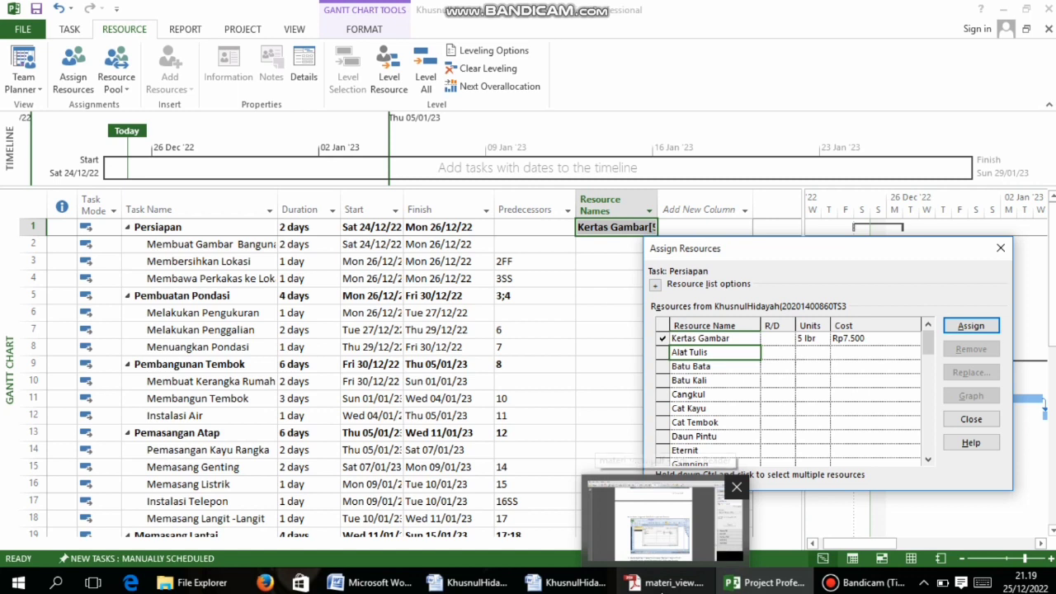
Scroll through the tutorial PDF's resource assignment pages
mouse_move(602, 591)
click(669, 583)
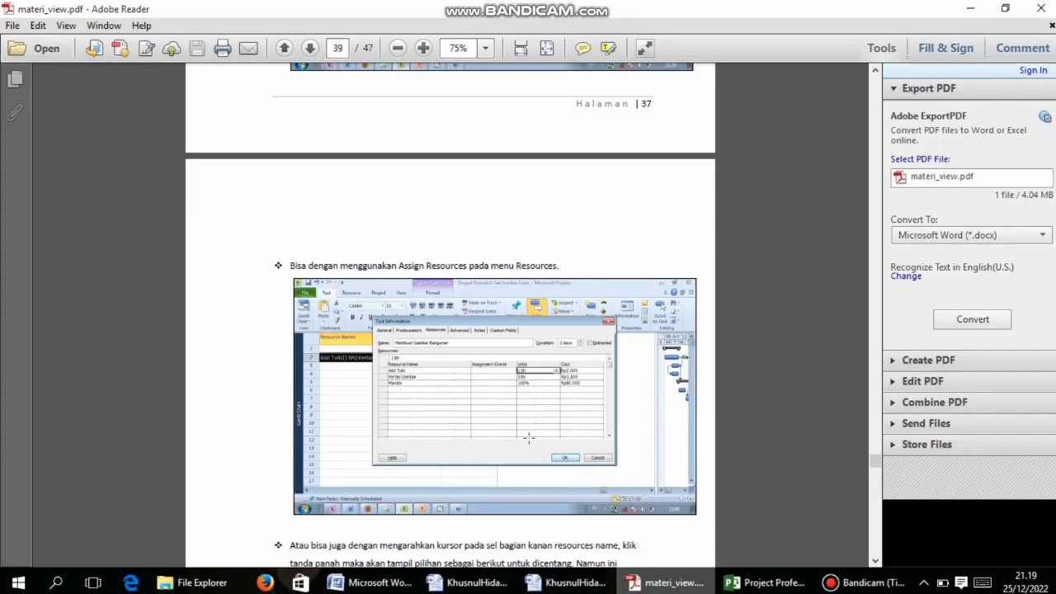
scroll(527, 434, down, 3)
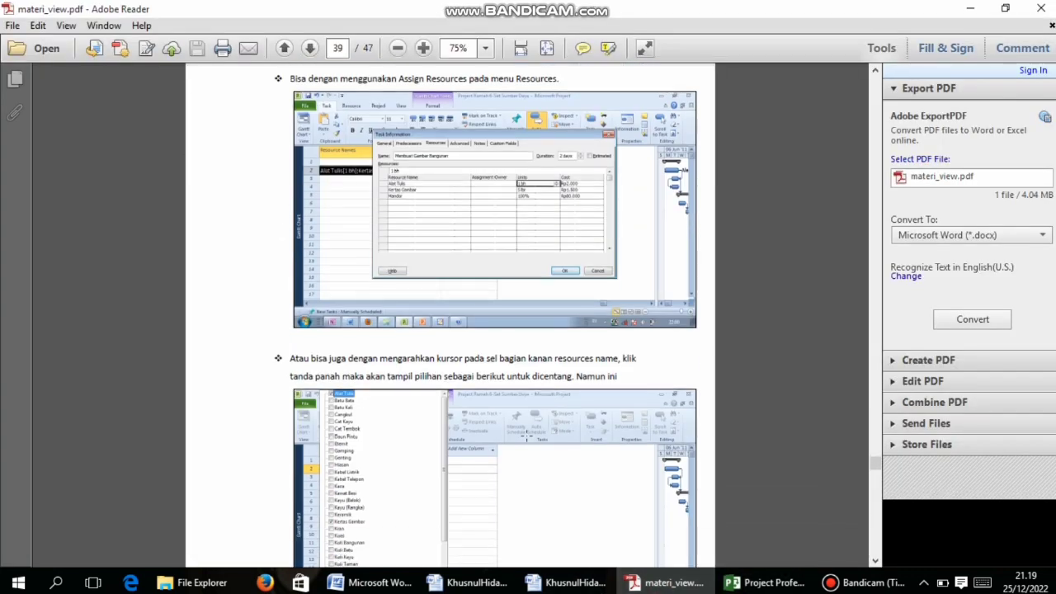
scroll(526, 435, up, 2)
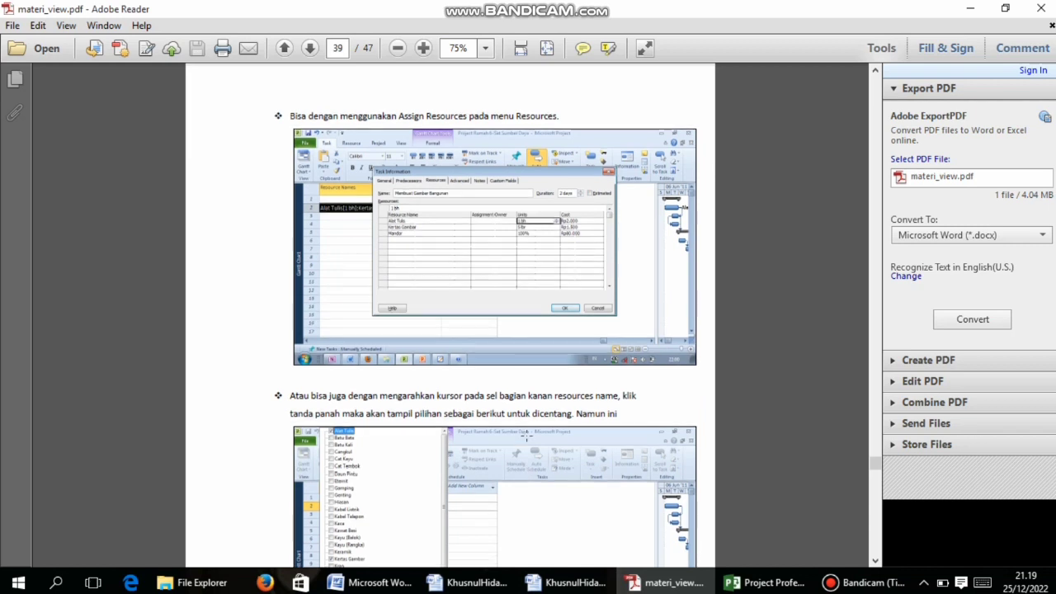
scroll(534, 429, down, 10)
scroll(534, 431, down, 20)
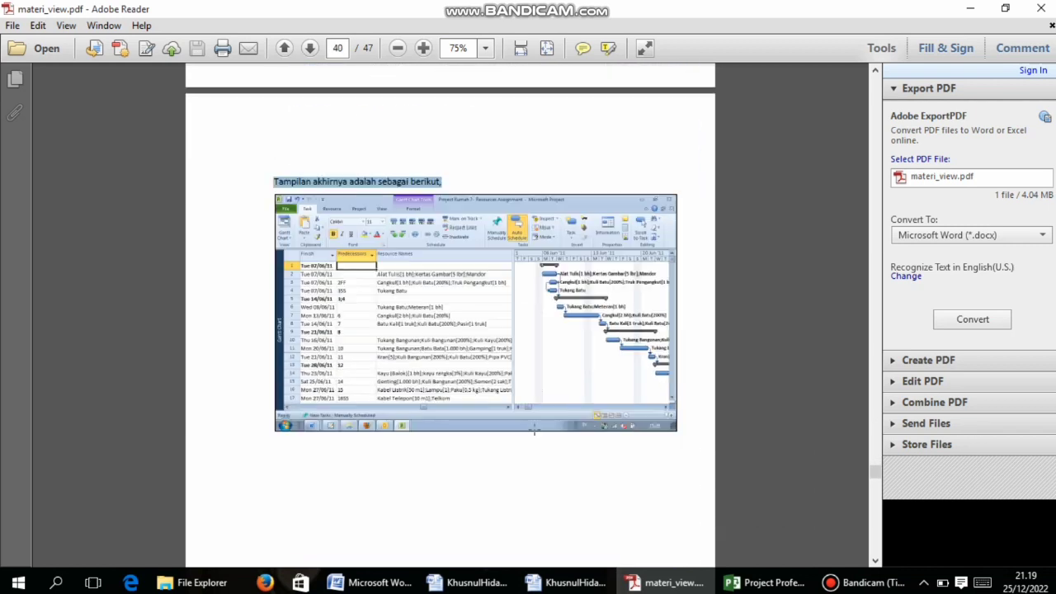
scroll(534, 429, down, 18)
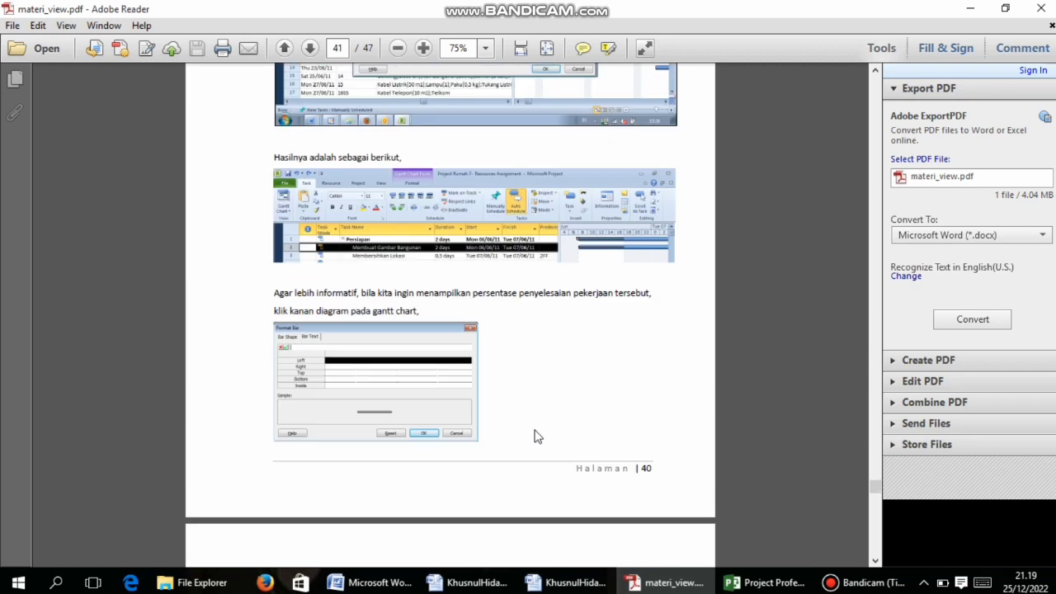
scroll(535, 436, up, 12)
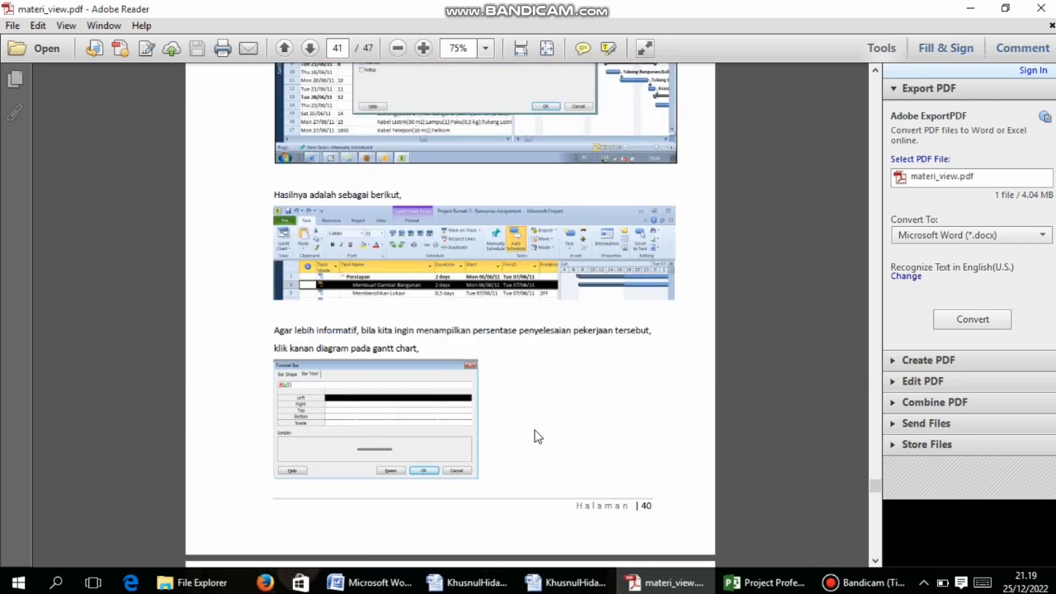
scroll(534, 437, up, 18)
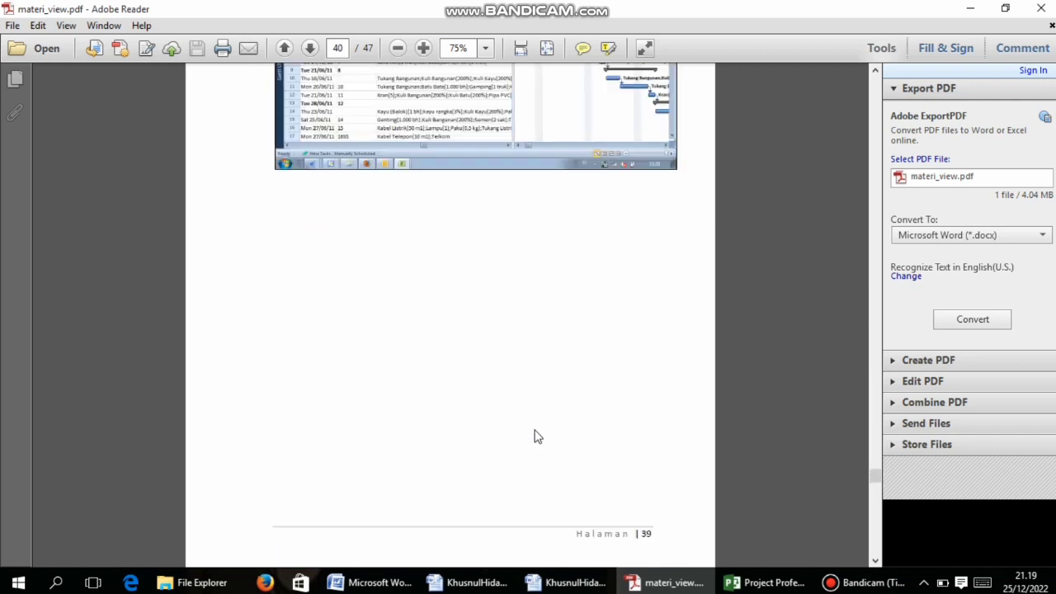
scroll(535, 436, up, 6)
scroll(535, 429, up, 6)
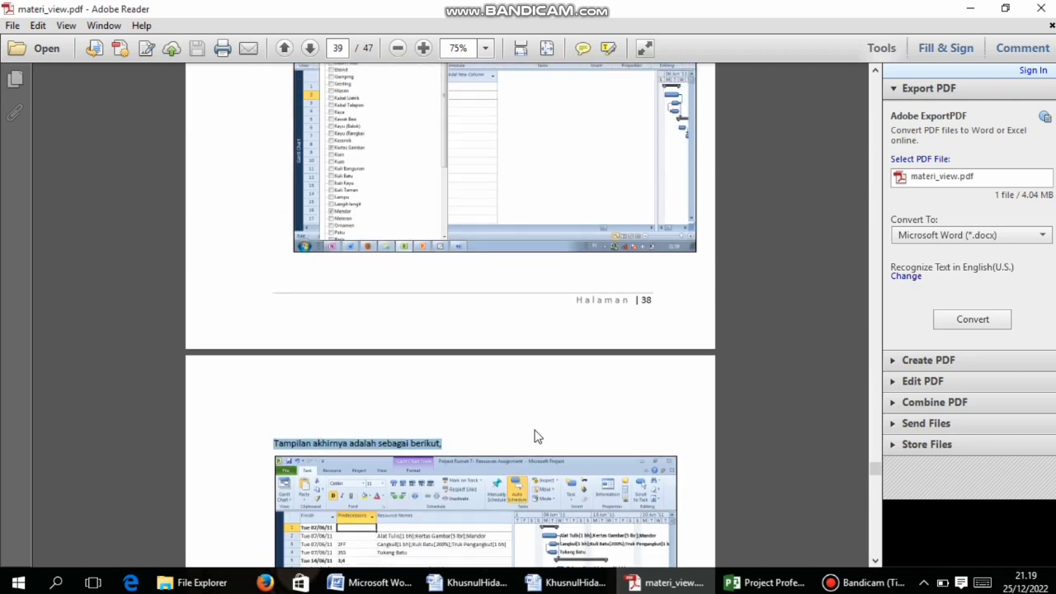
scroll(535, 435, down, 3)
scroll(534, 429, down, 2)
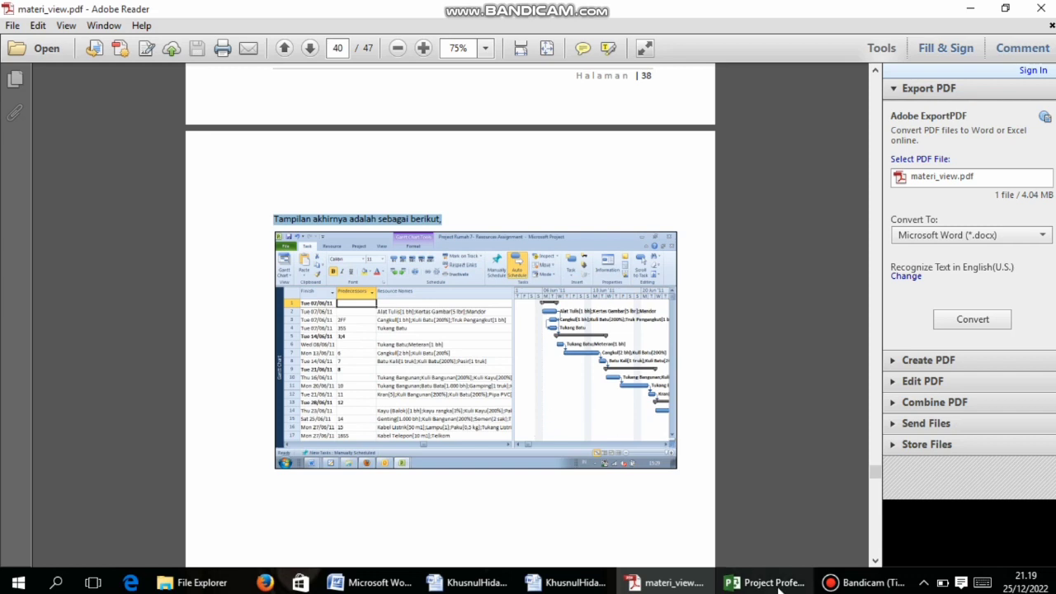
Glance at Project's assignment window, then return to page 37's per-task resource table
click(759, 507)
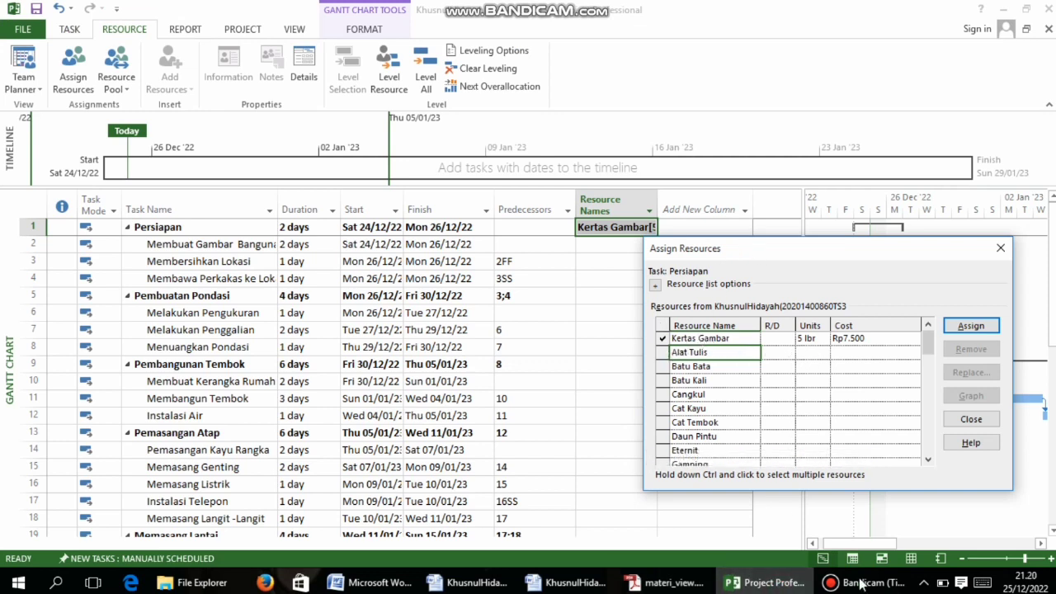
click(664, 582)
scroll(535, 337, up, 3)
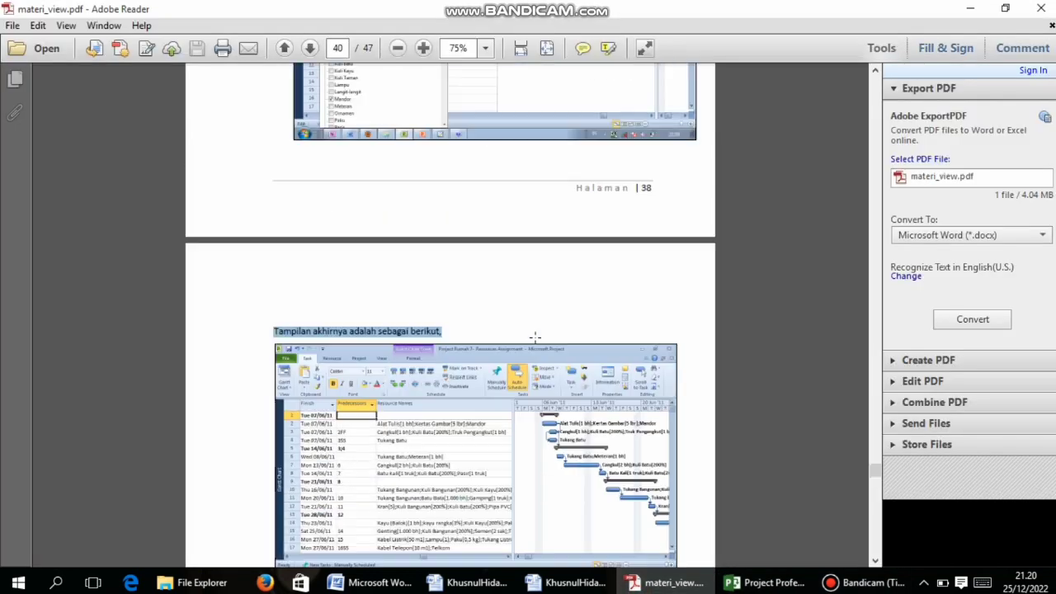
scroll(534, 337, up, 15)
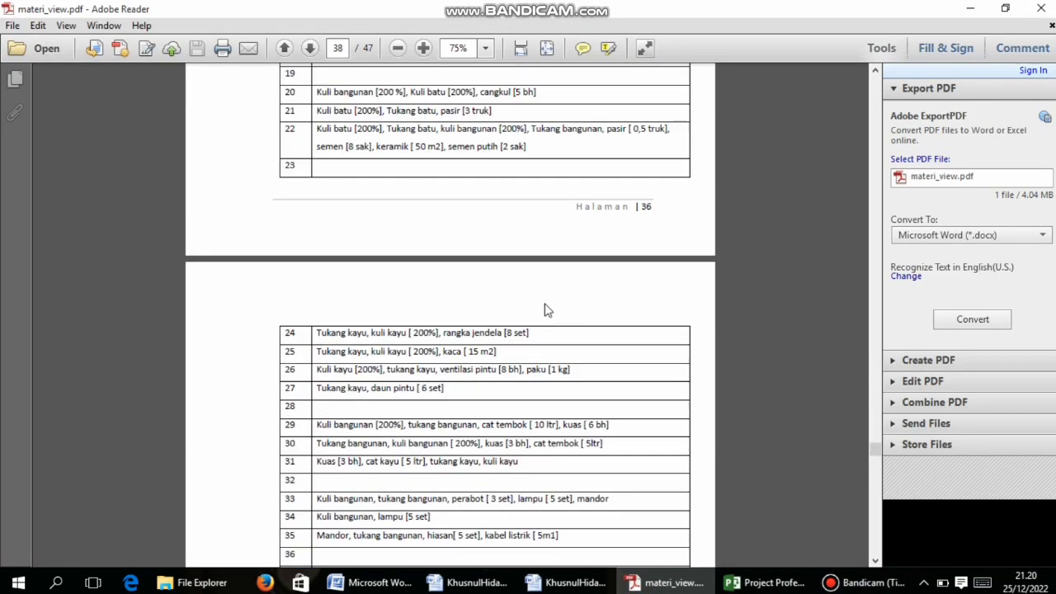
scroll(512, 280, up, 10)
scroll(474, 157, up, 5)
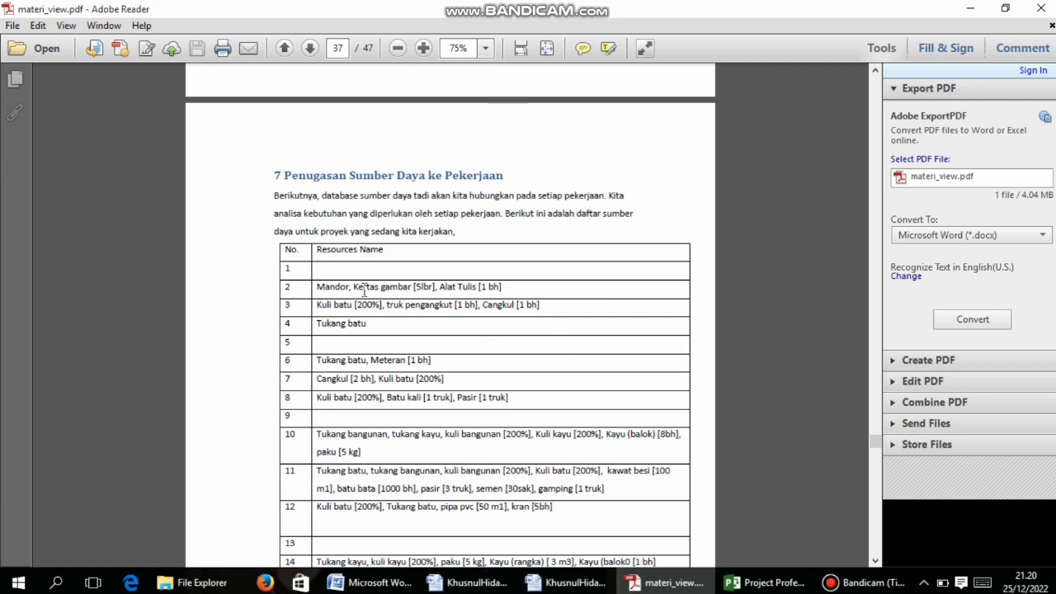
scroll(364, 289, down, 4)
Minimize the recorder and open Assign Resources for task 6, Melakukan Pengukuran
click(766, 582)
click(862, 582)
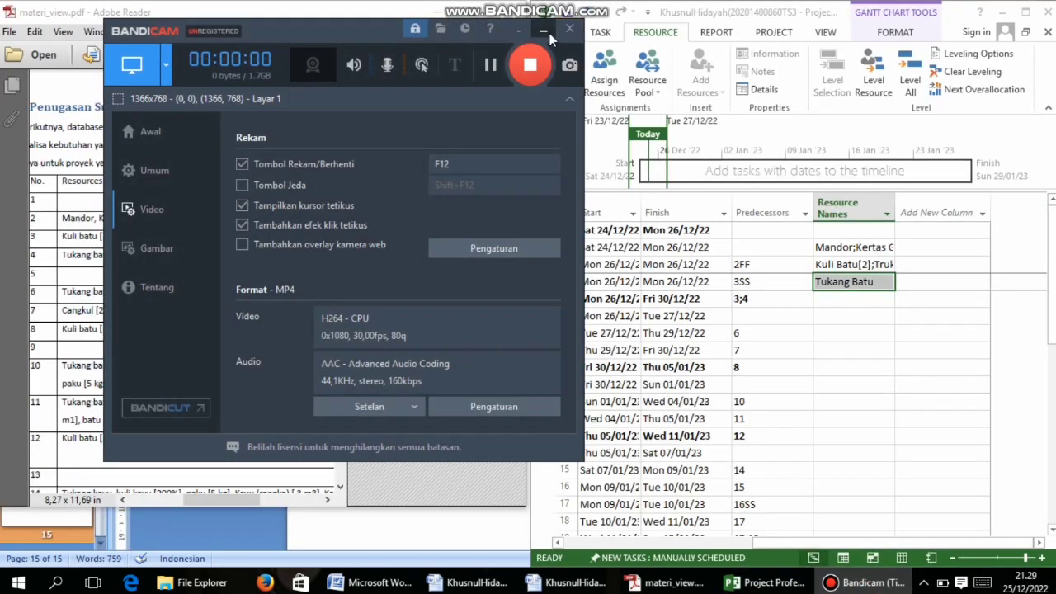
click(544, 32)
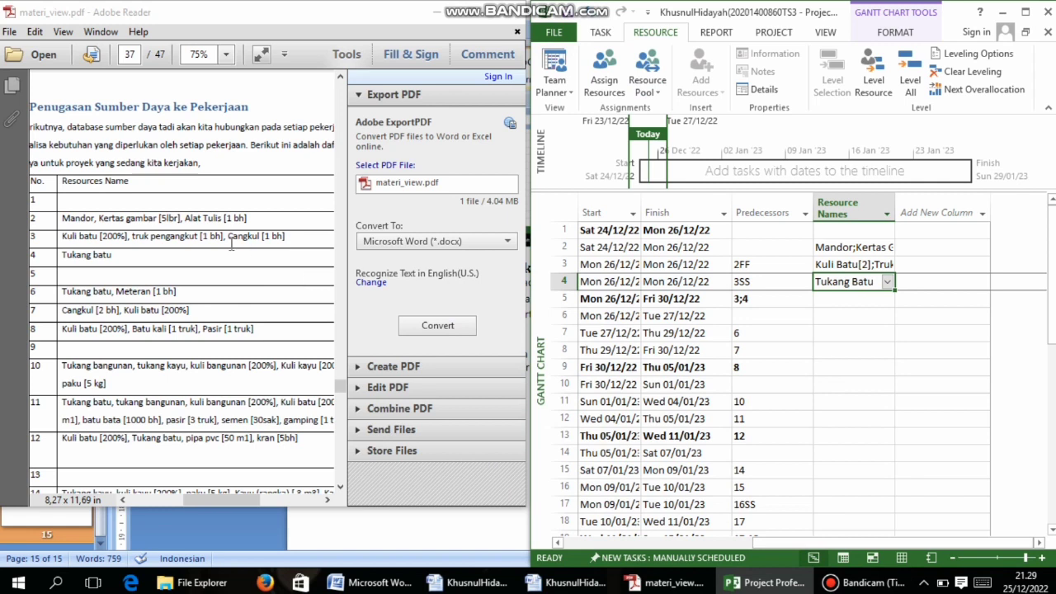
click(842, 317)
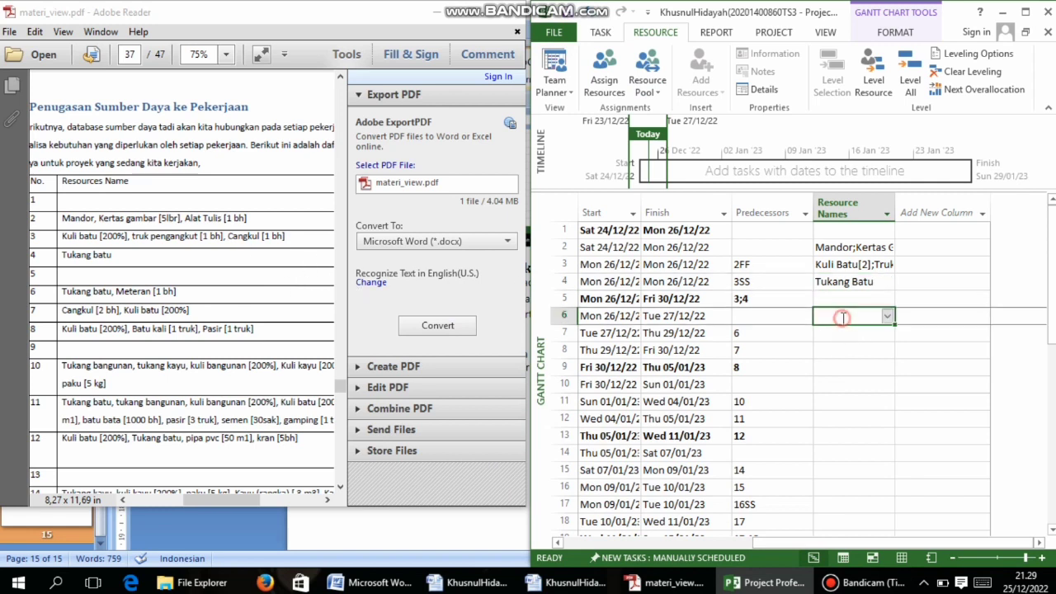
click(608, 69)
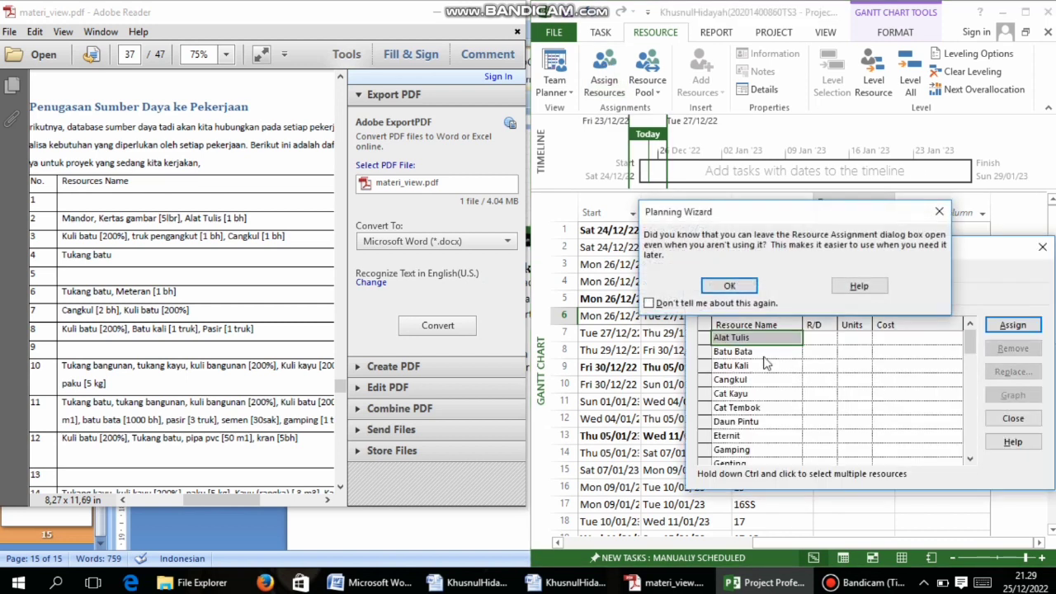
click(730, 286)
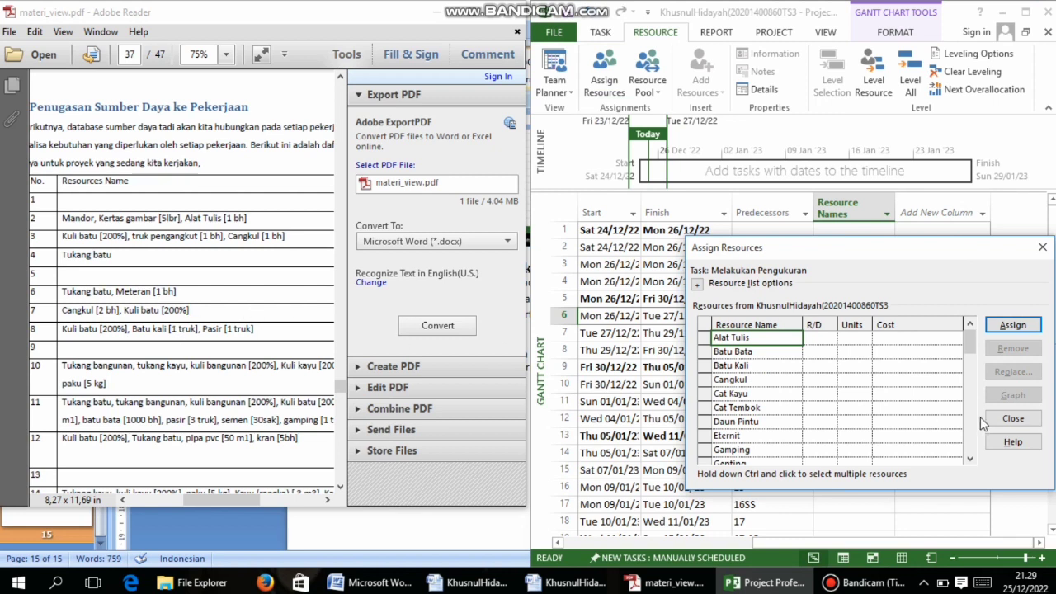
Assign Tukang Batu and Meteran to Melakukan Pengukuran
drag(970, 345, 968, 407)
click(855, 381)
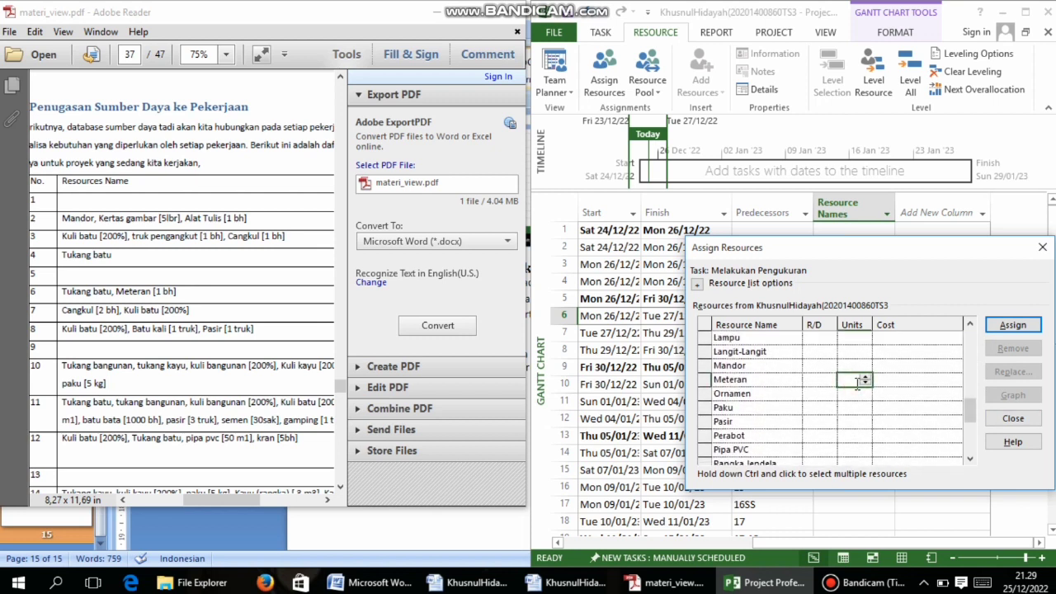
drag(970, 409, 967, 450)
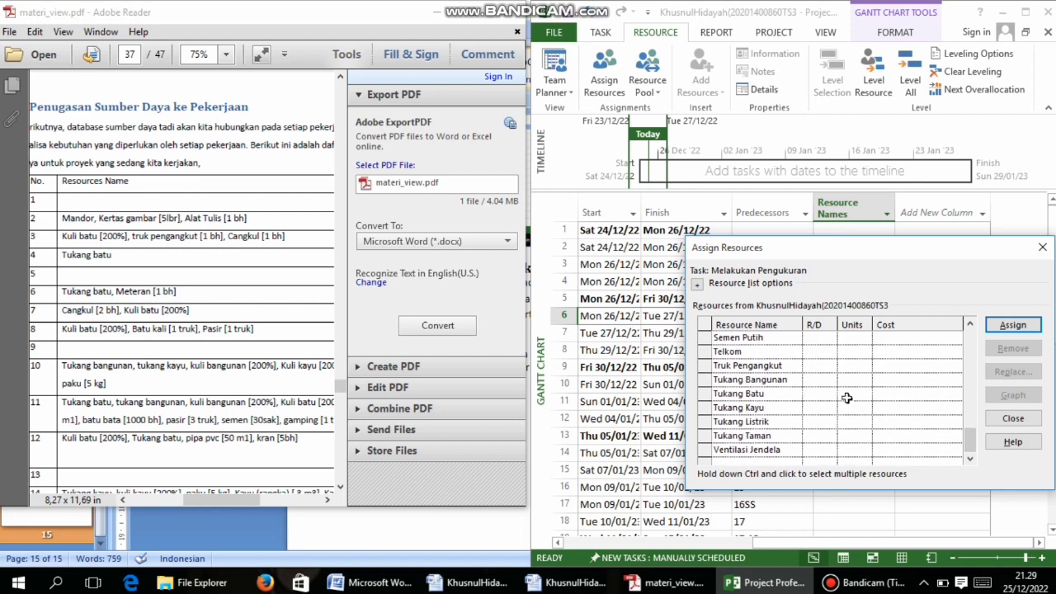
click(850, 394)
click(1016, 327)
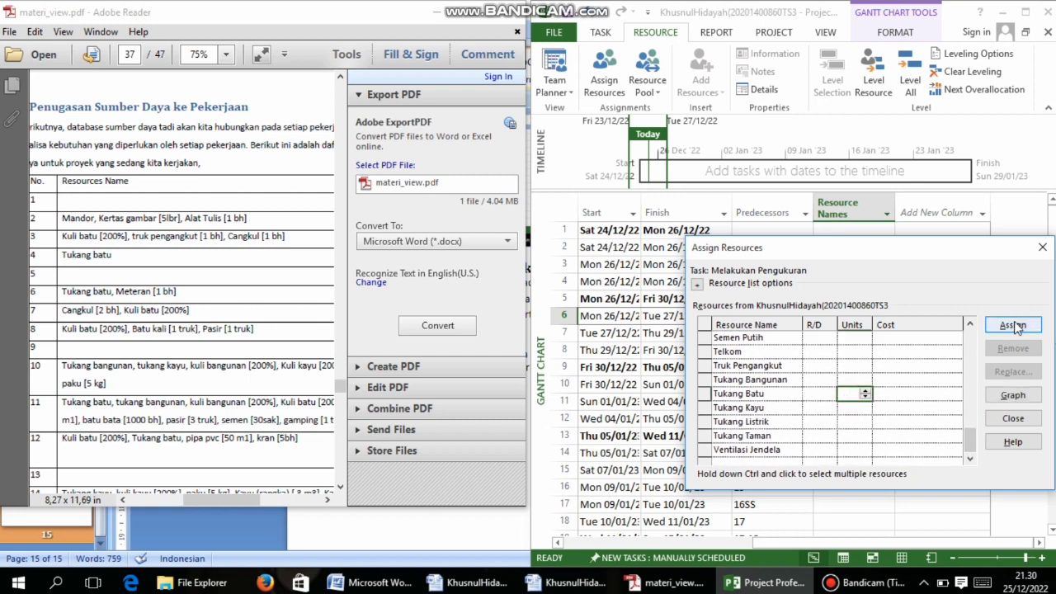
drag(976, 347, 964, 409)
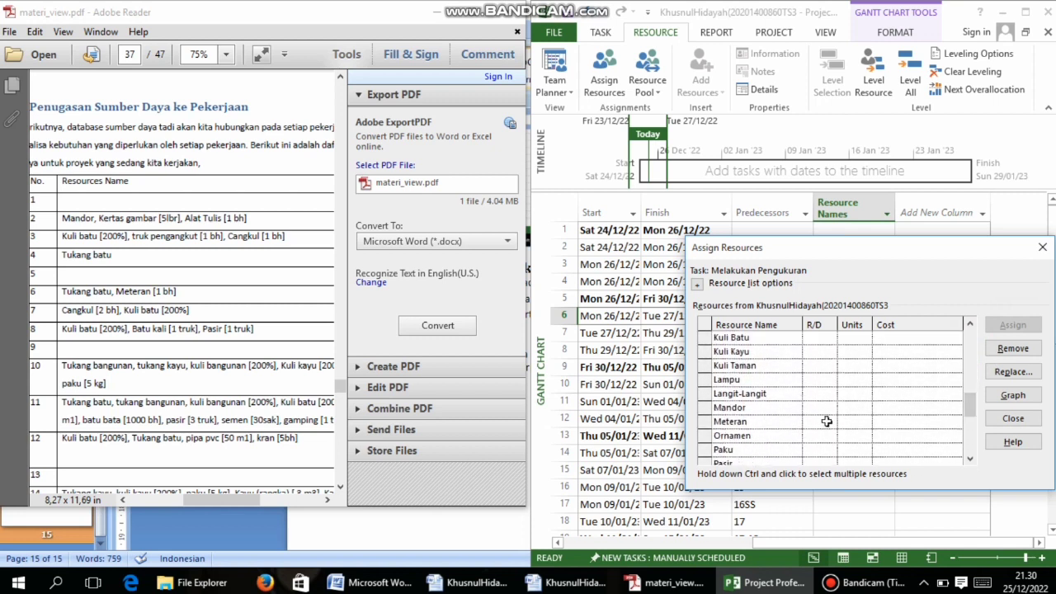
click(848, 421)
click(1013, 324)
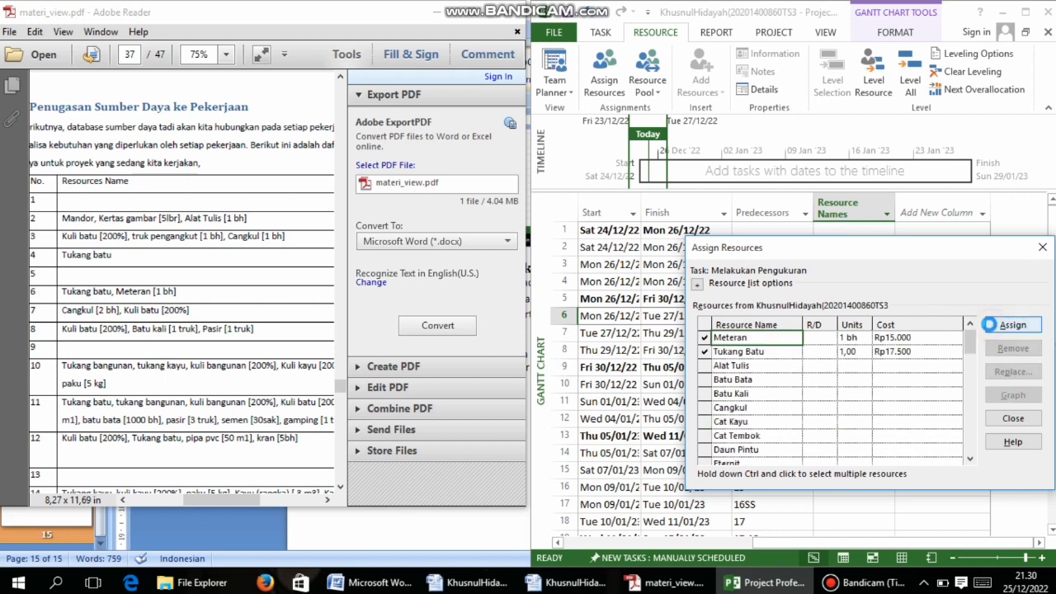
click(1012, 418)
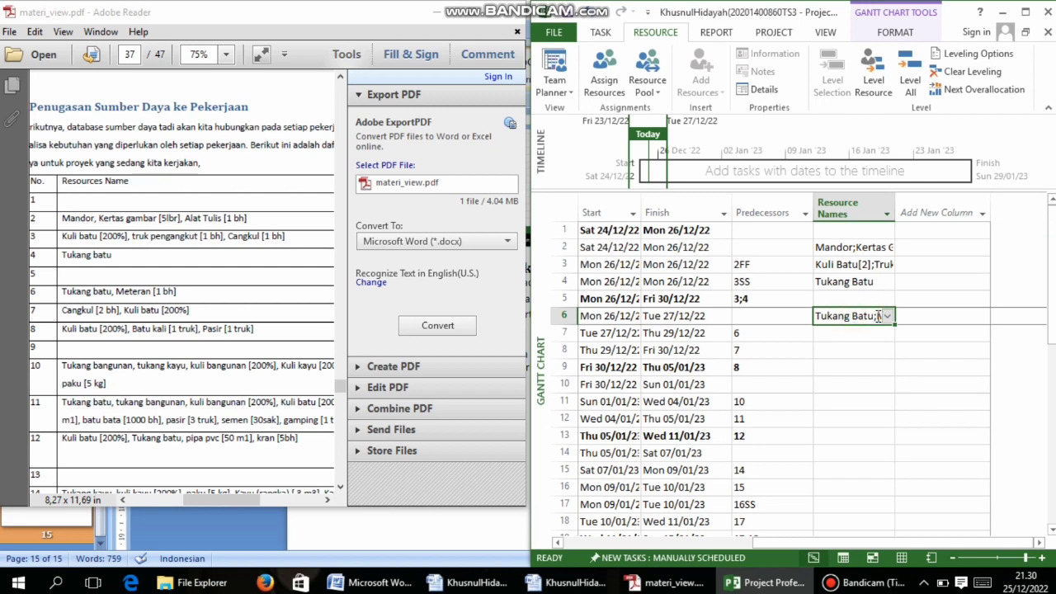
Remove Alat Tulis from Melakukan Pengukuran's resources
click(606, 68)
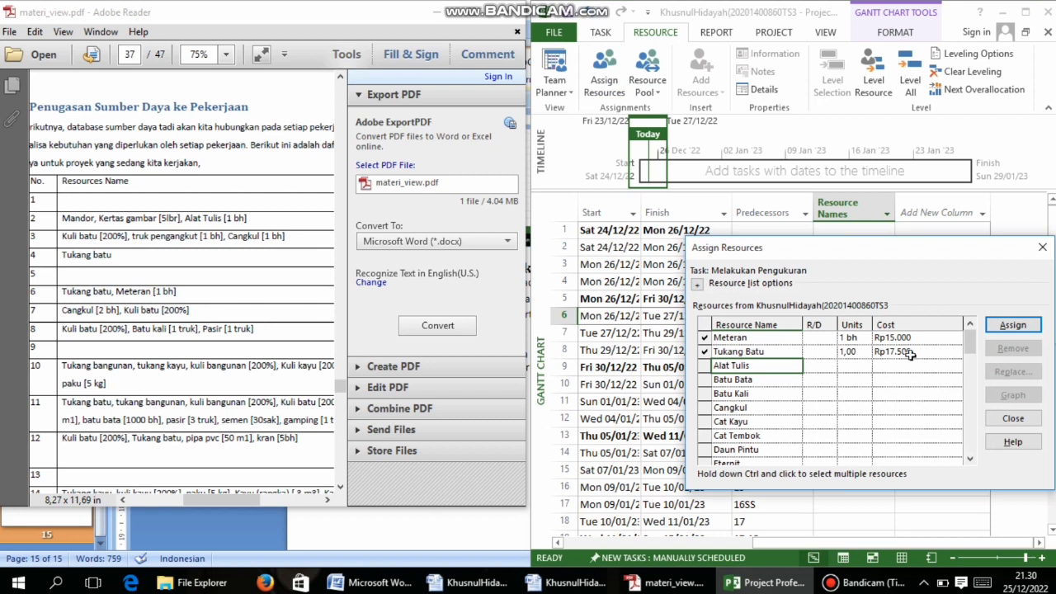
click(1014, 327)
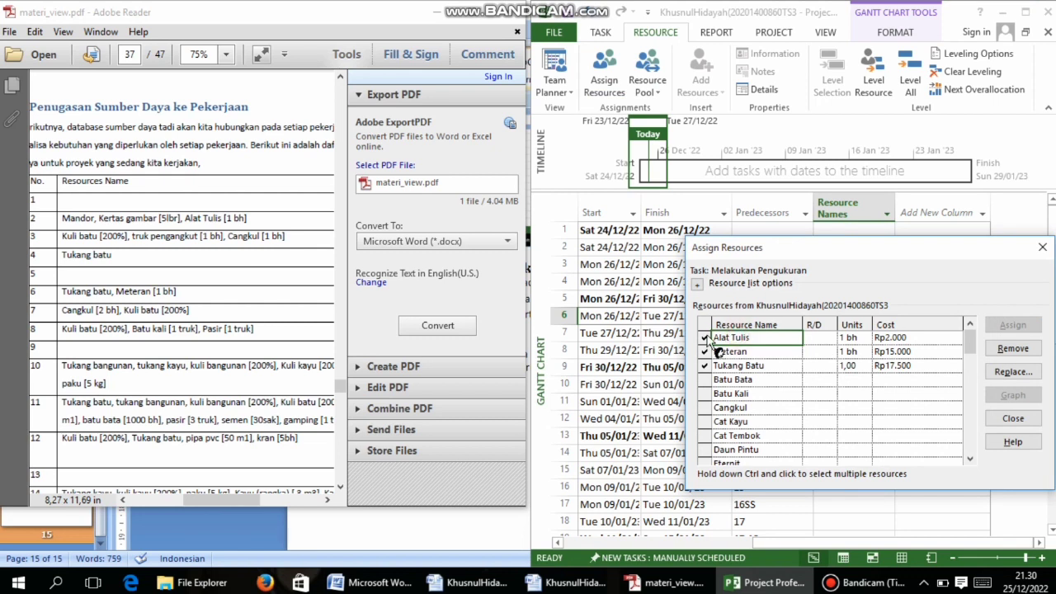
click(1008, 350)
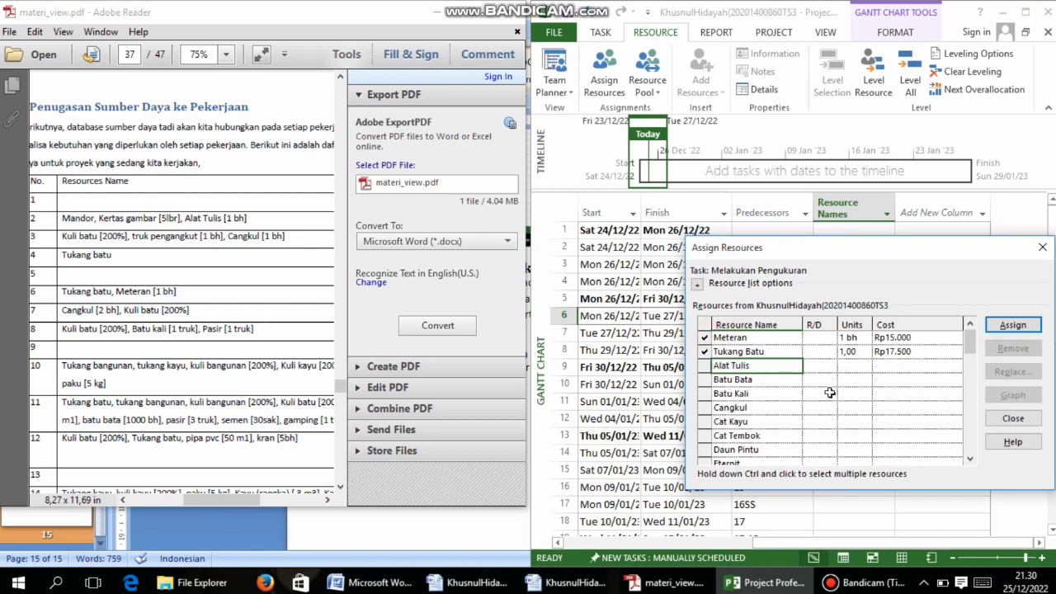
click(1023, 420)
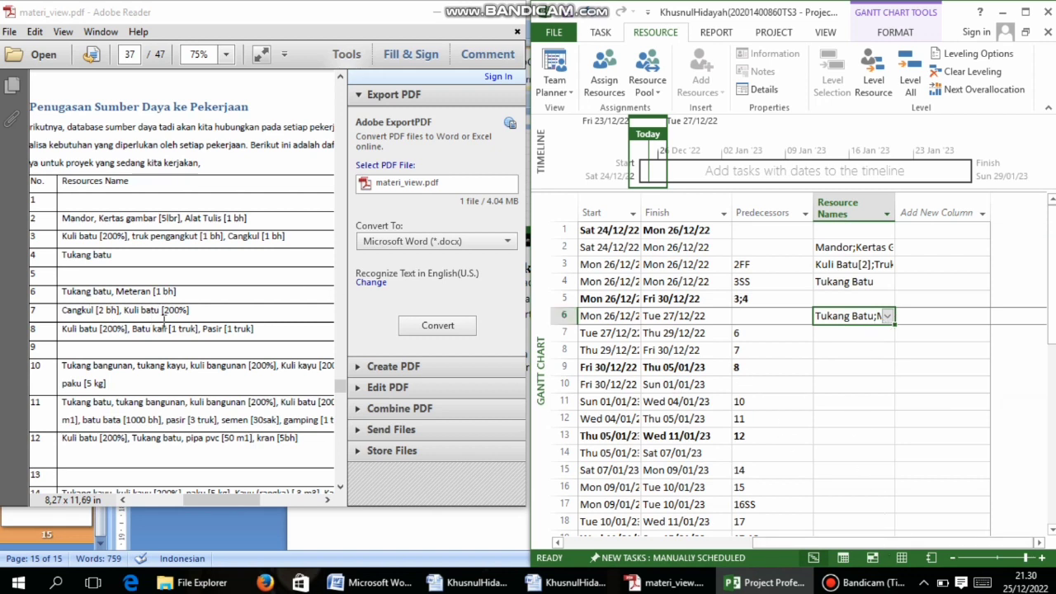
click(867, 334)
Assign Cangkul at 2 bh to Melakukan Penggalian
click(595, 64)
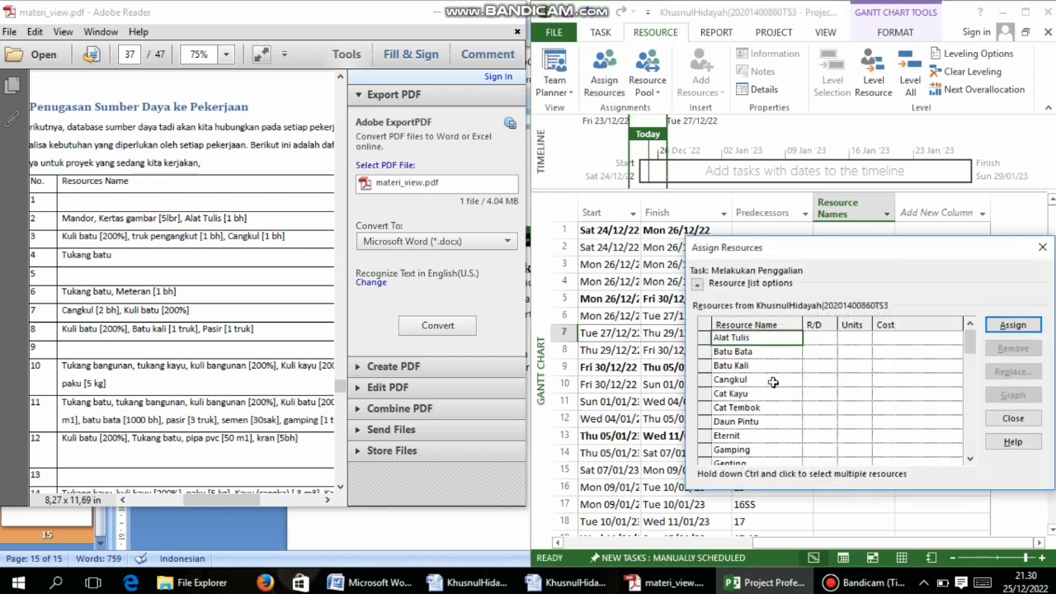
click(773, 379)
click(859, 380)
text(2 bh)
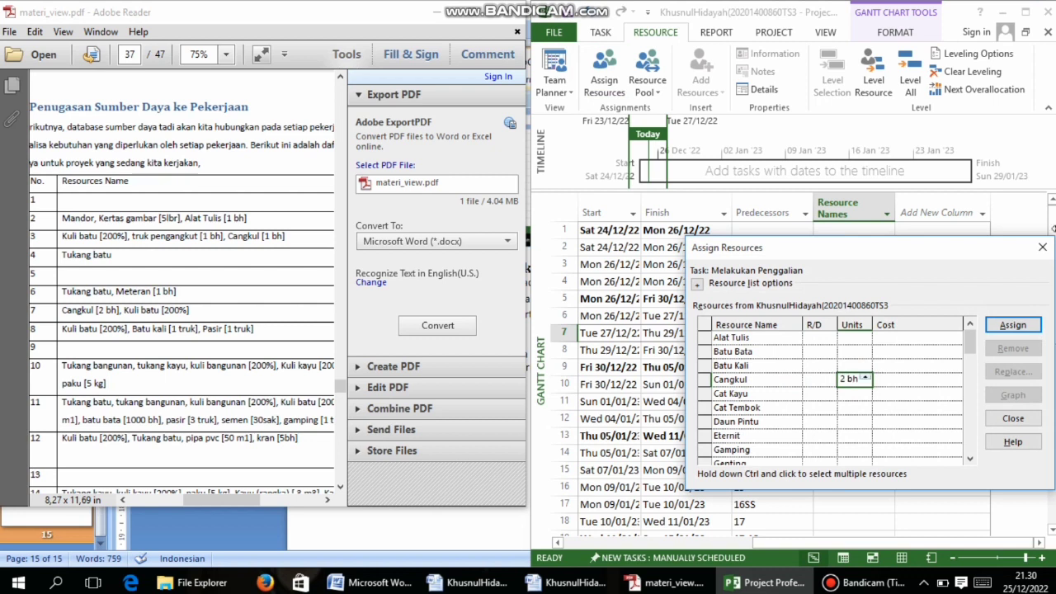
click(999, 323)
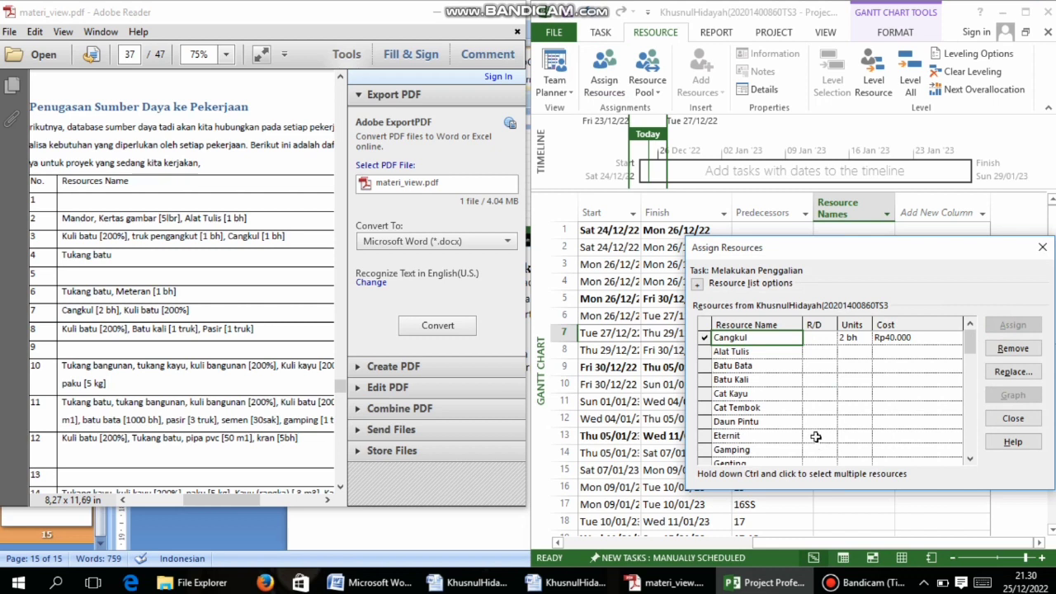
Assign Kuli Batu at 200% to Melakukan Penggalian
drag(970, 345, 966, 387)
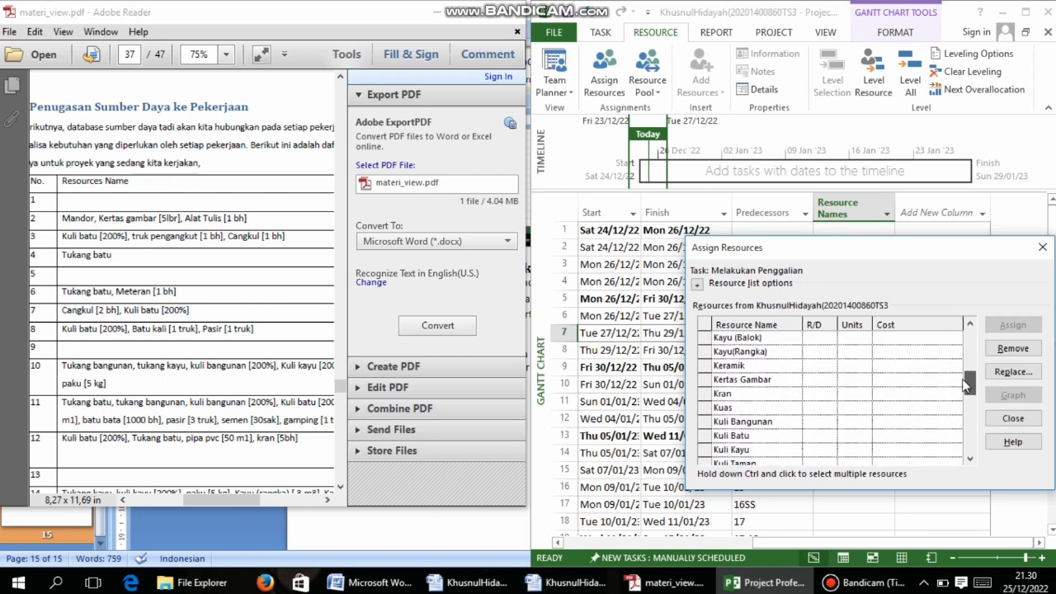
click(865, 435)
text(200%)
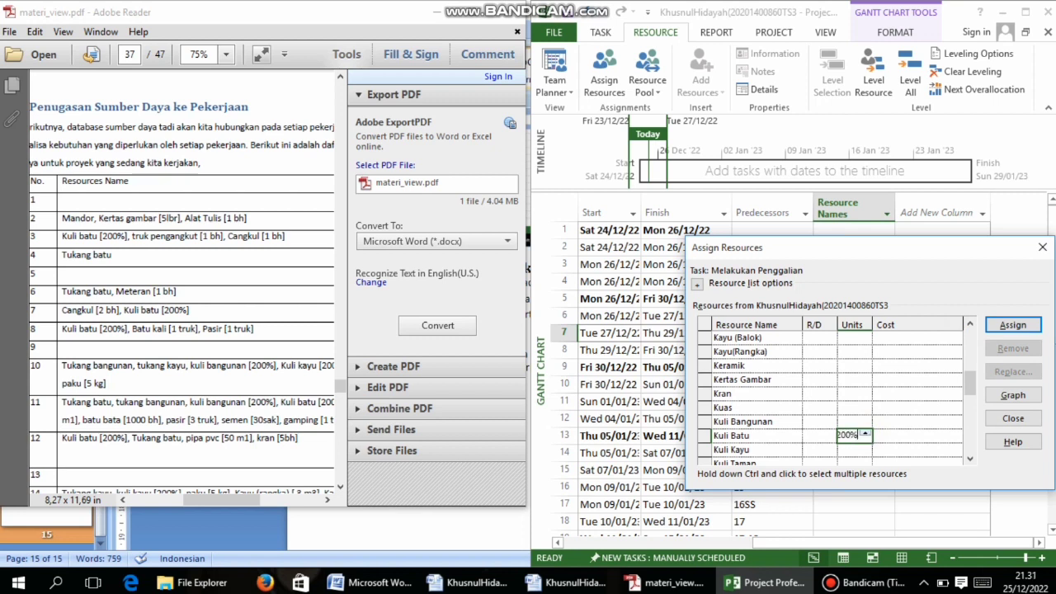
click(1013, 324)
click(1013, 418)
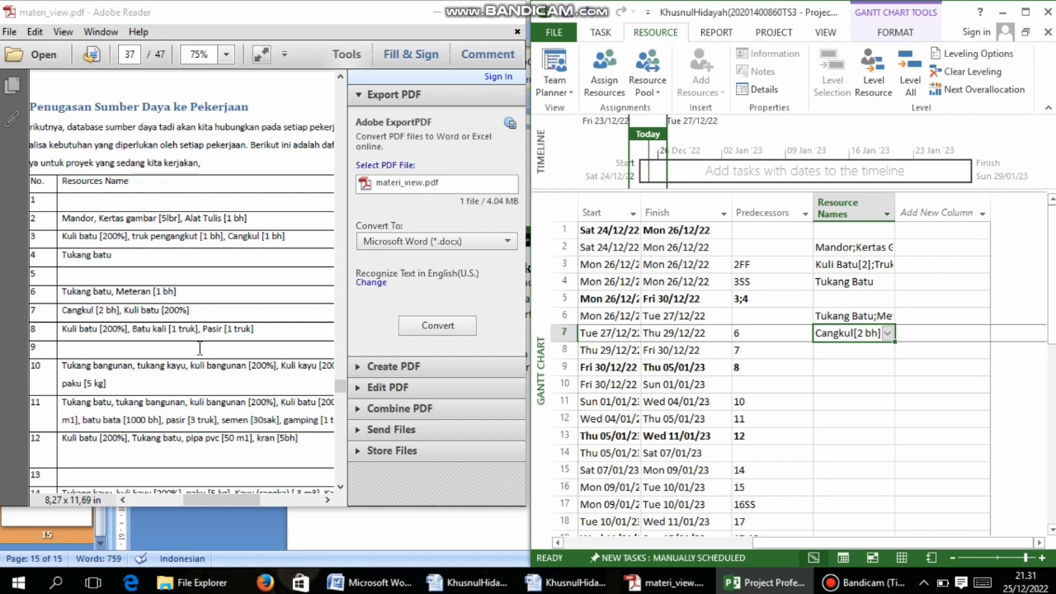
click(860, 350)
click(596, 52)
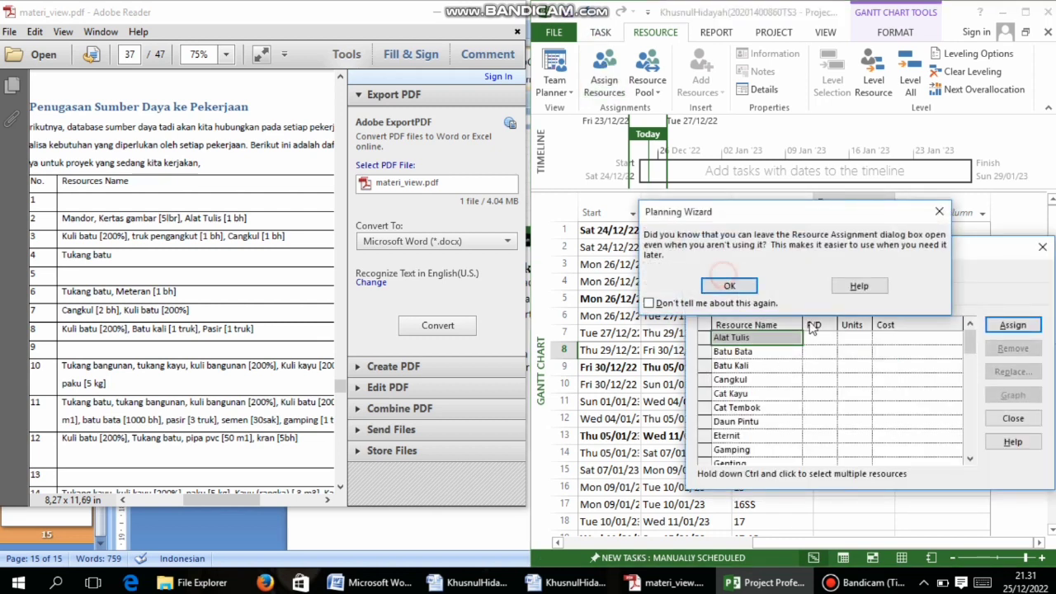
Assign Kuli Batu at 200% to Menuangkan Pondasi
click(714, 289)
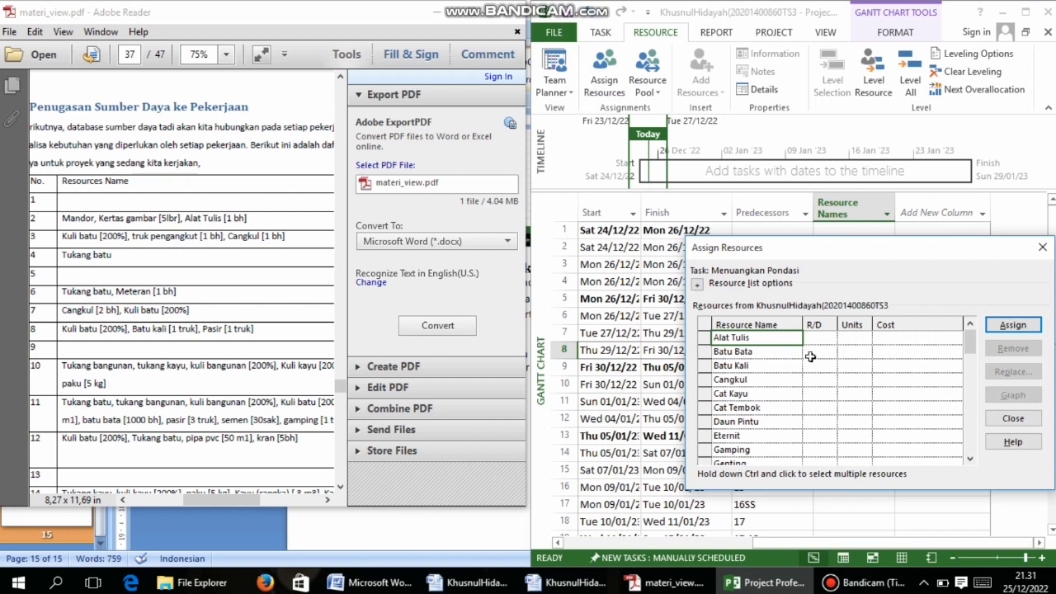
drag(970, 346, 971, 383)
scroll(858, 379, down, 2)
click(858, 380)
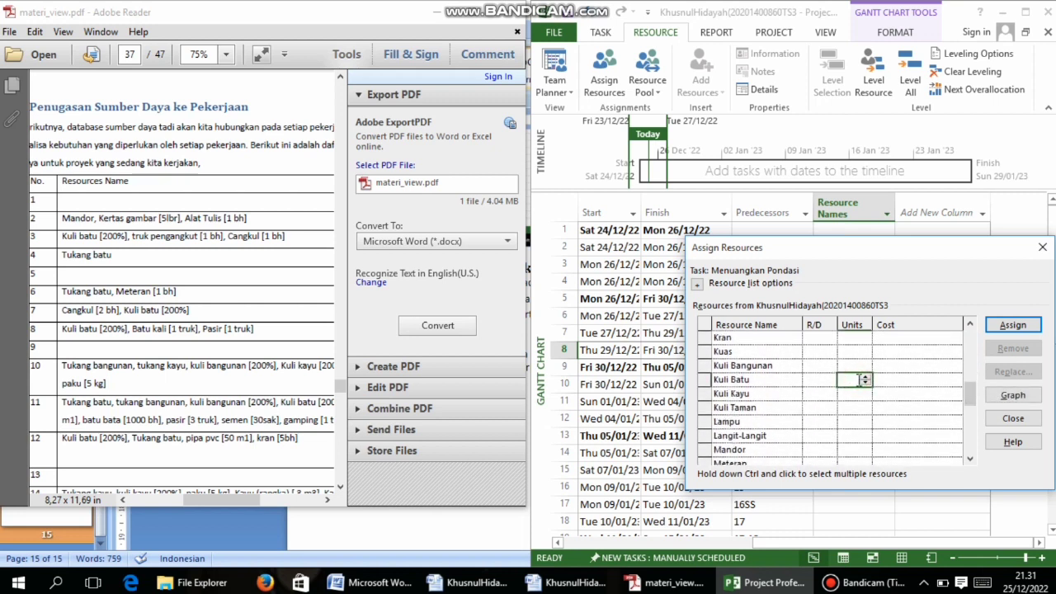
text(200%)
click(1013, 329)
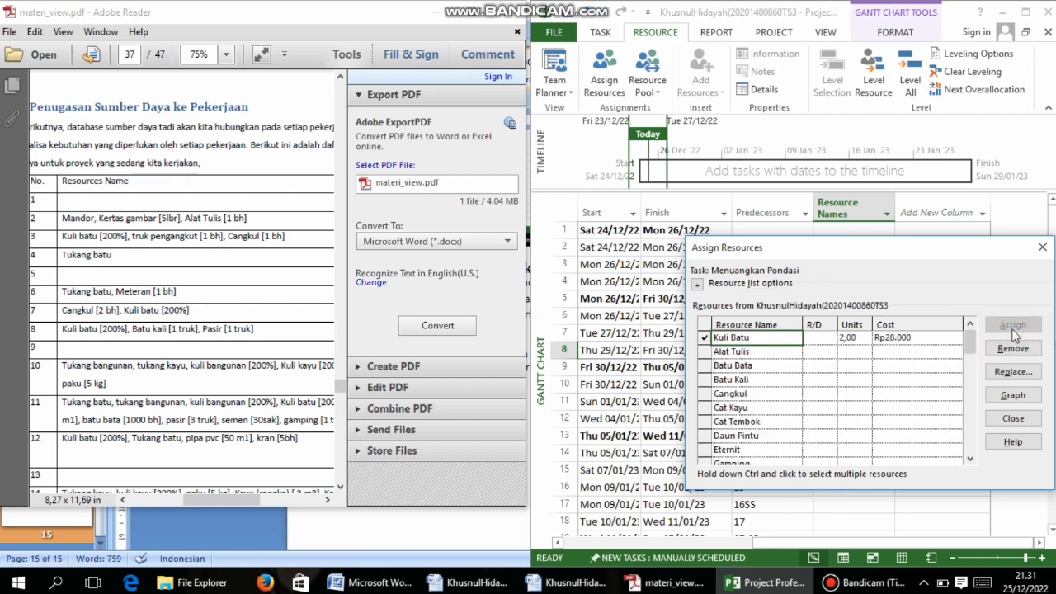
Attempt to assign Batu Kali in 'truk' units and dismiss the invalid units error
click(845, 378)
text(t)
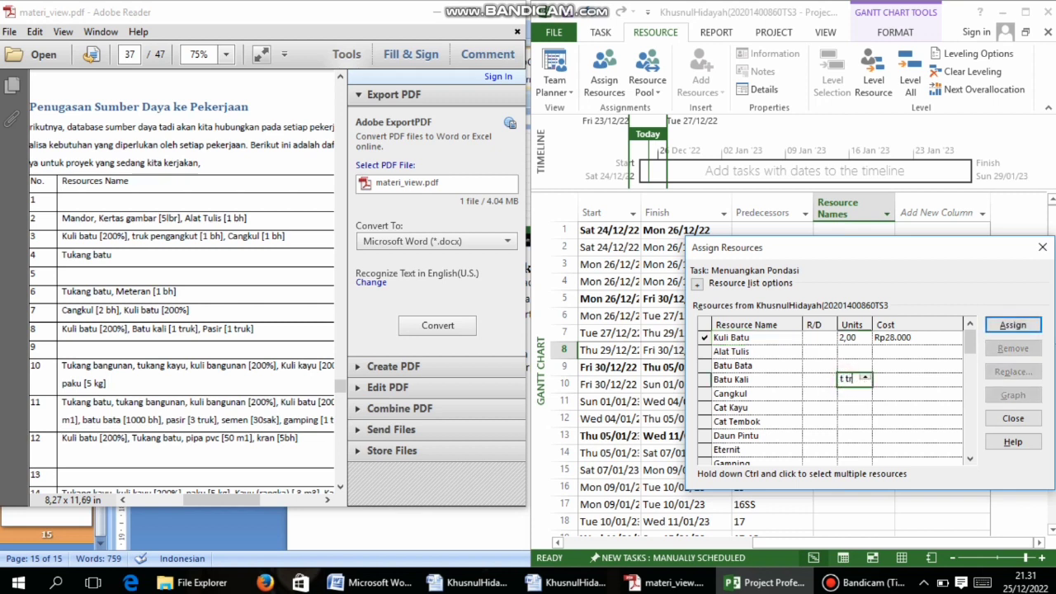
text(ruk)
click(1012, 326)
click(598, 394)
click(1019, 325)
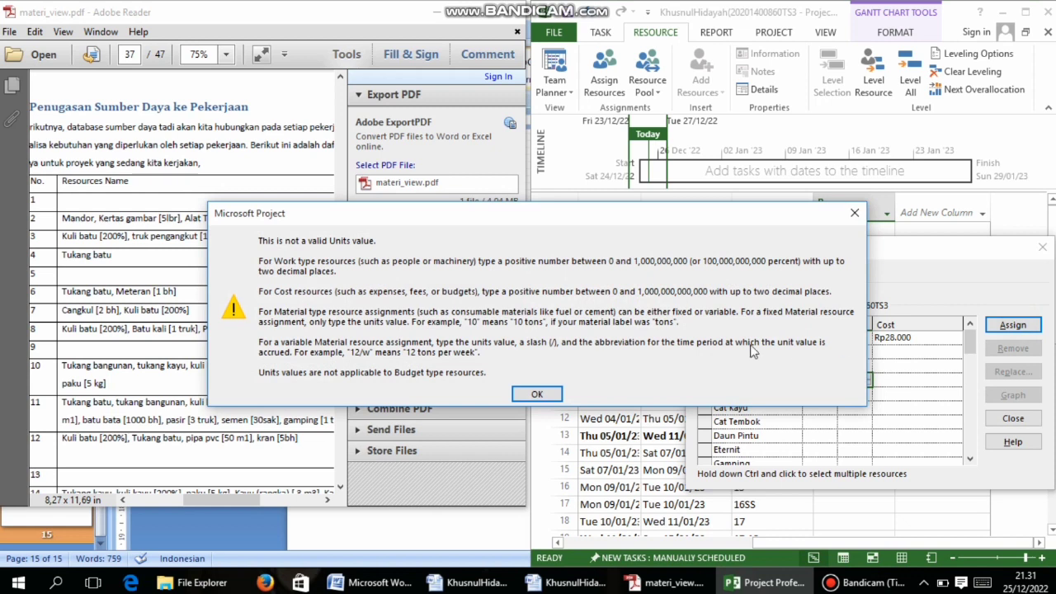
click(537, 395)
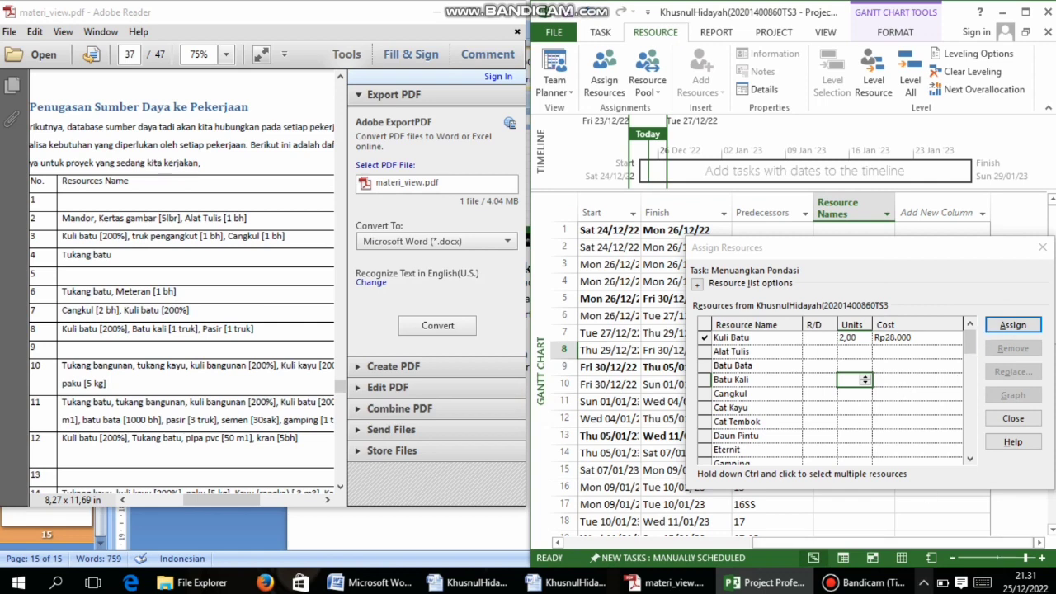
click(862, 582)
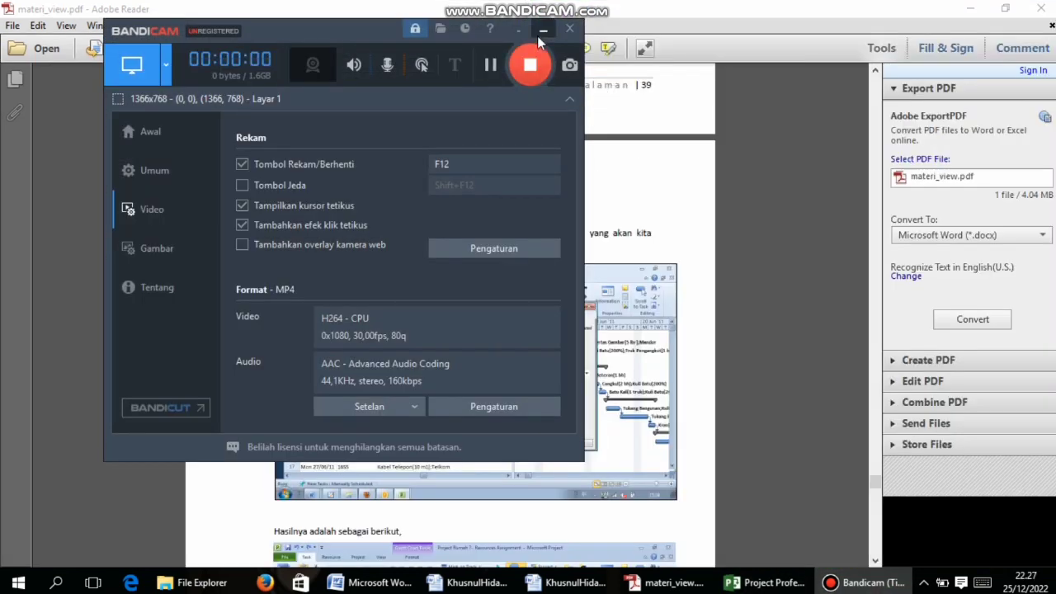
Scroll the PDF guide to section 8 Update Pergerakan Proyek, then return to the Gantt chart
click(543, 30)
click(660, 583)
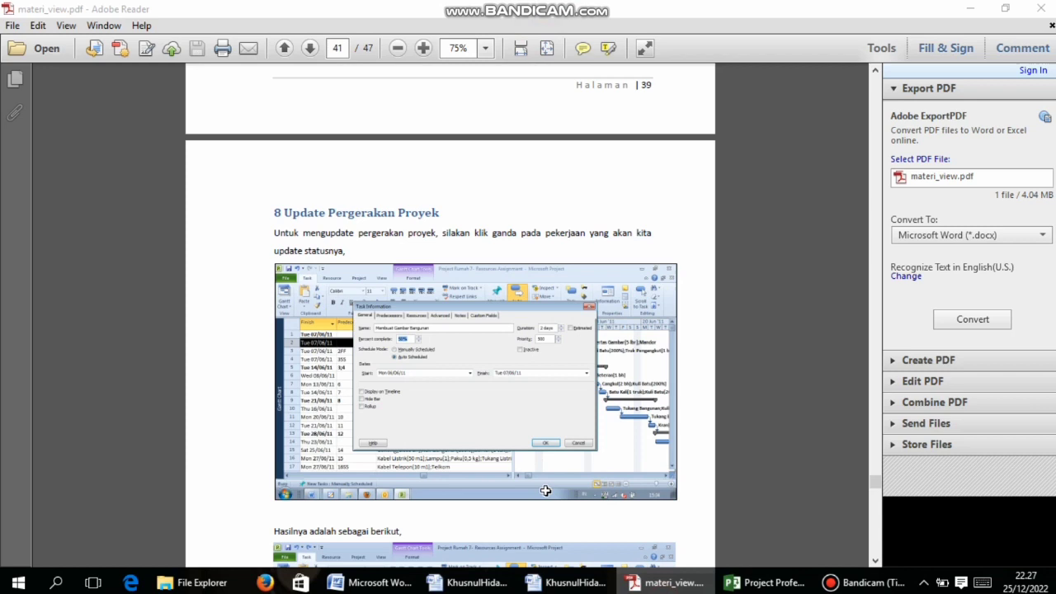
click(660, 583)
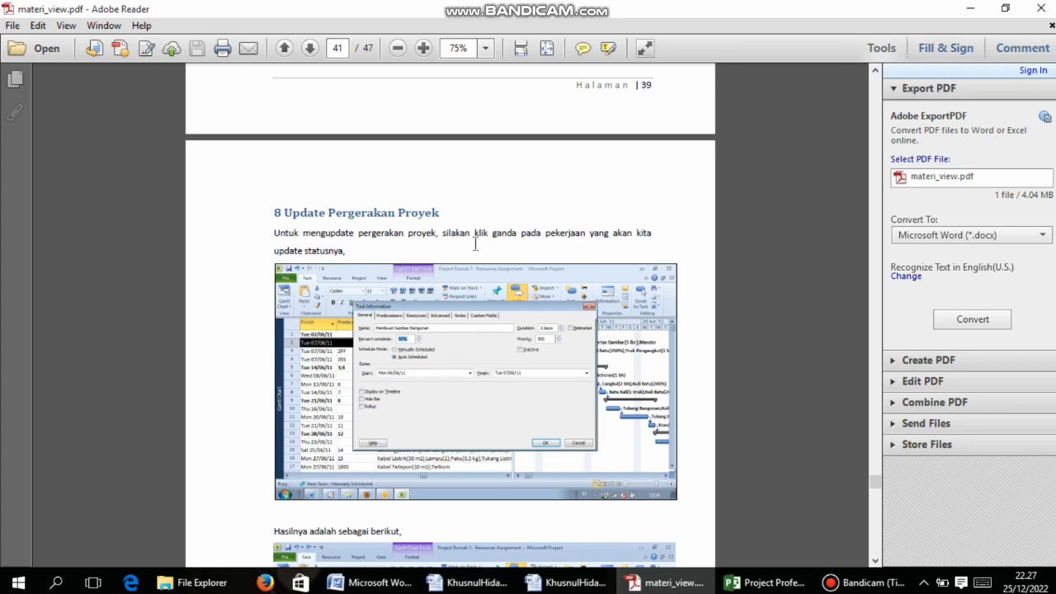
scroll(467, 243, down, 2)
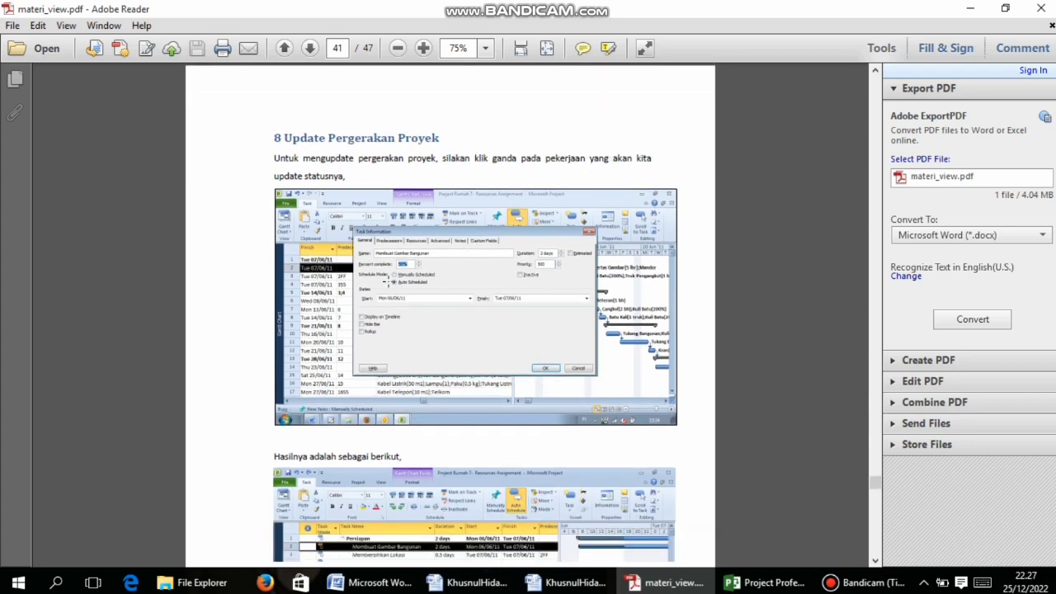
scroll(393, 281, down, 2)
scroll(400, 288, down, 2)
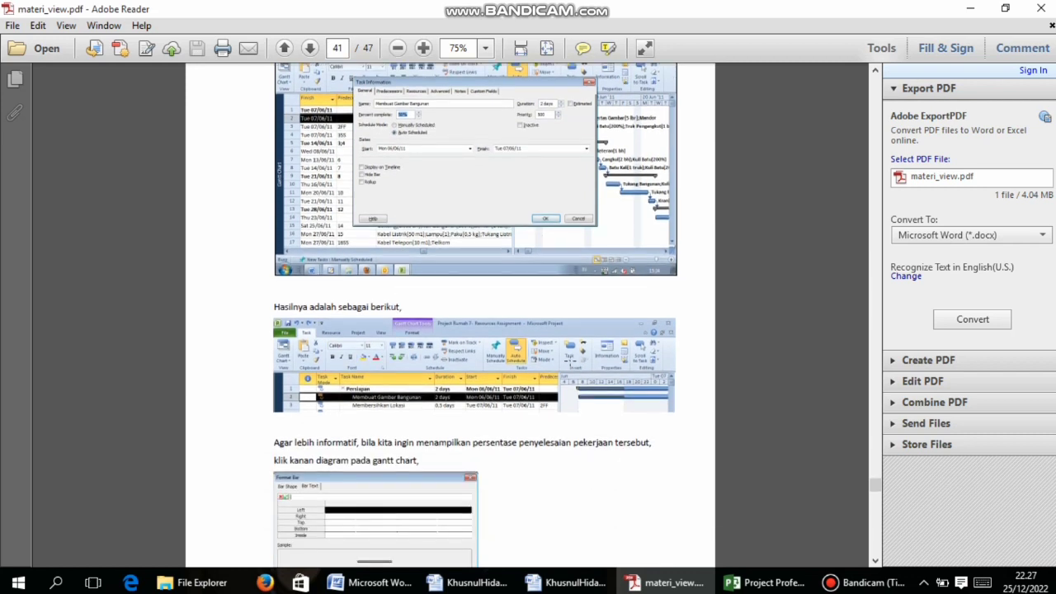
click(768, 583)
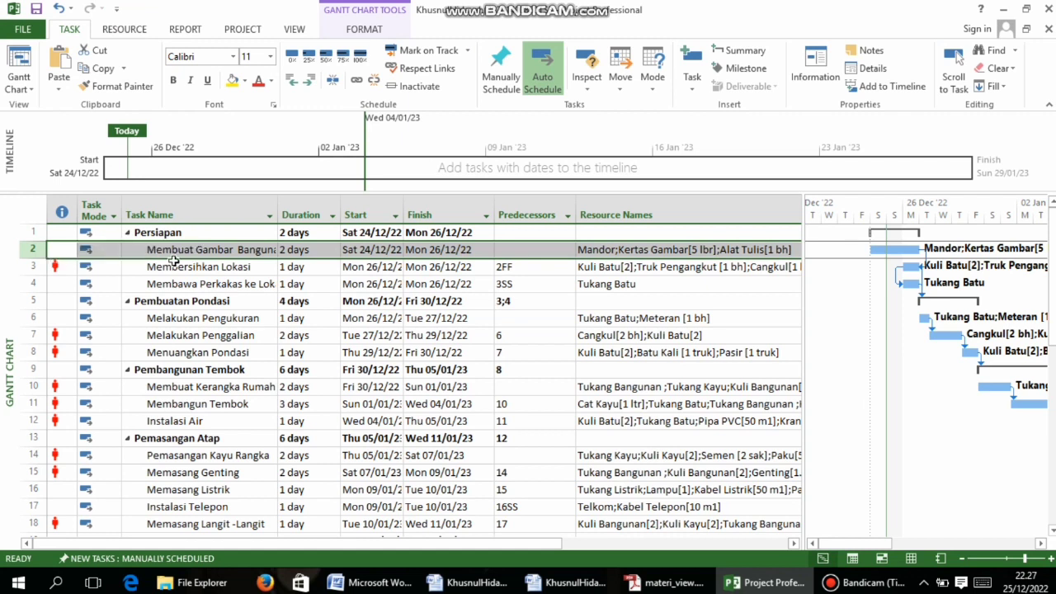
right_click(96, 251)
key(Escape)
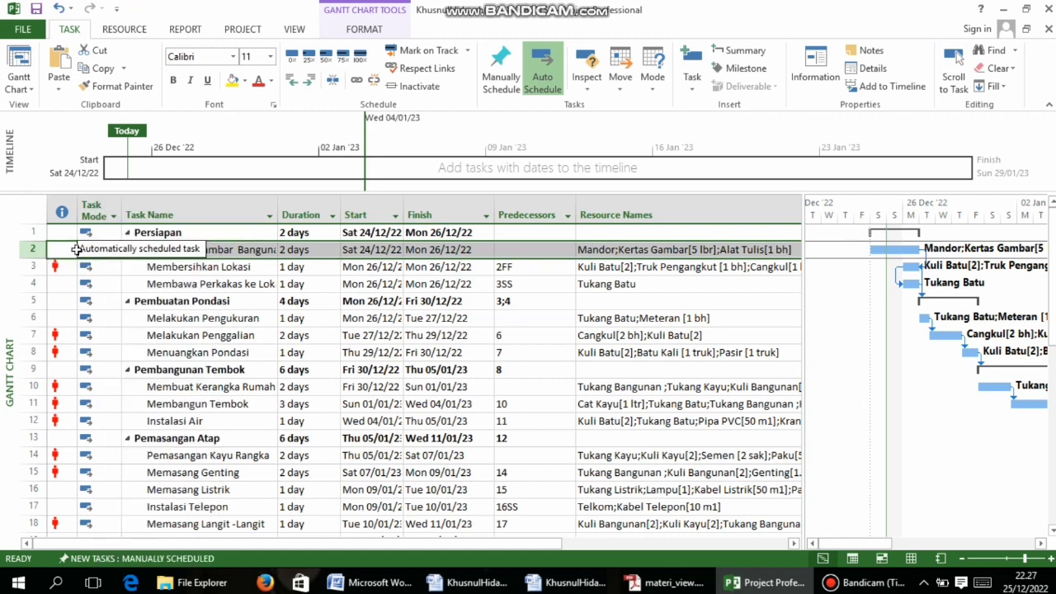
click(73, 249)
right_click(82, 252)
key(Escape)
right_click(56, 249)
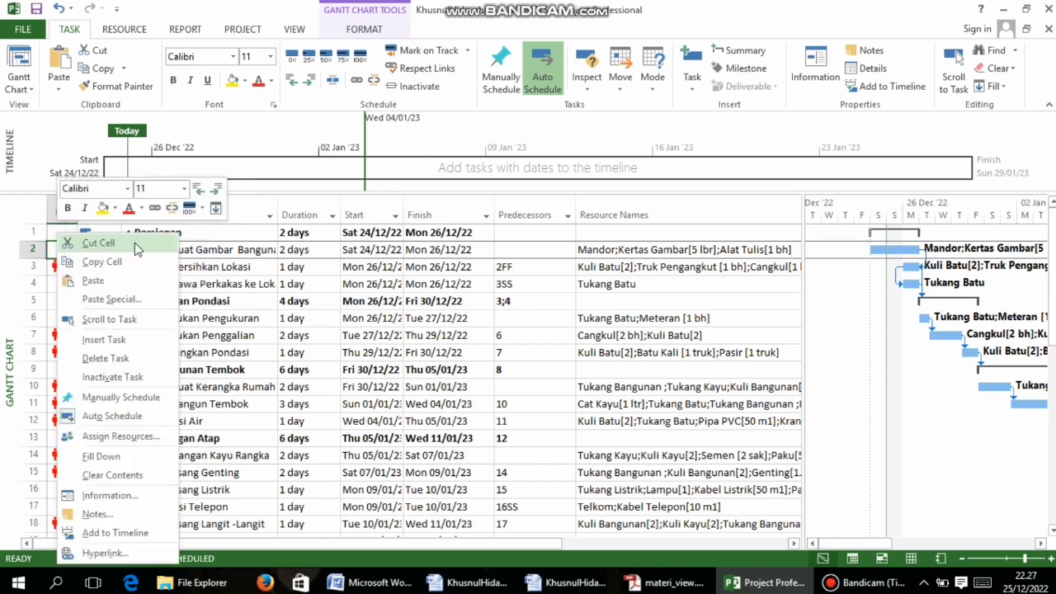
key(Escape)
click(109, 255)
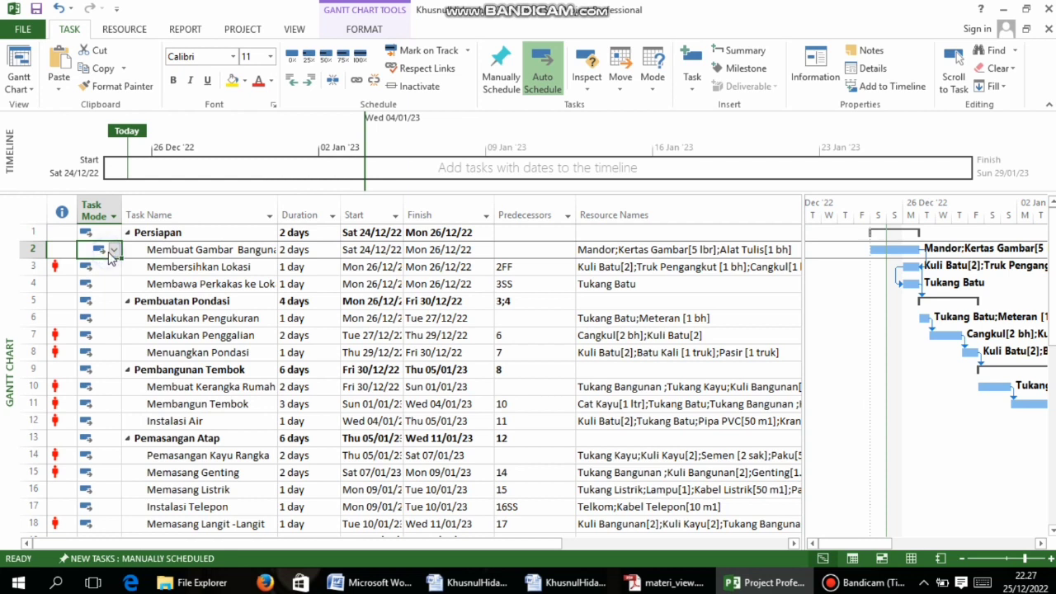
right_click(57, 249)
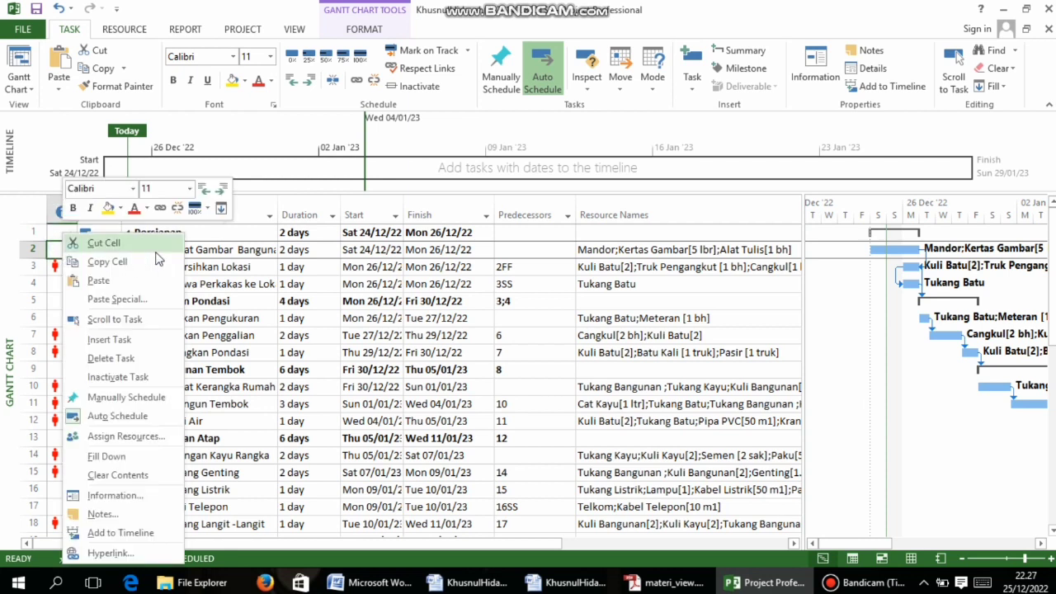
key(Escape)
click(207, 248)
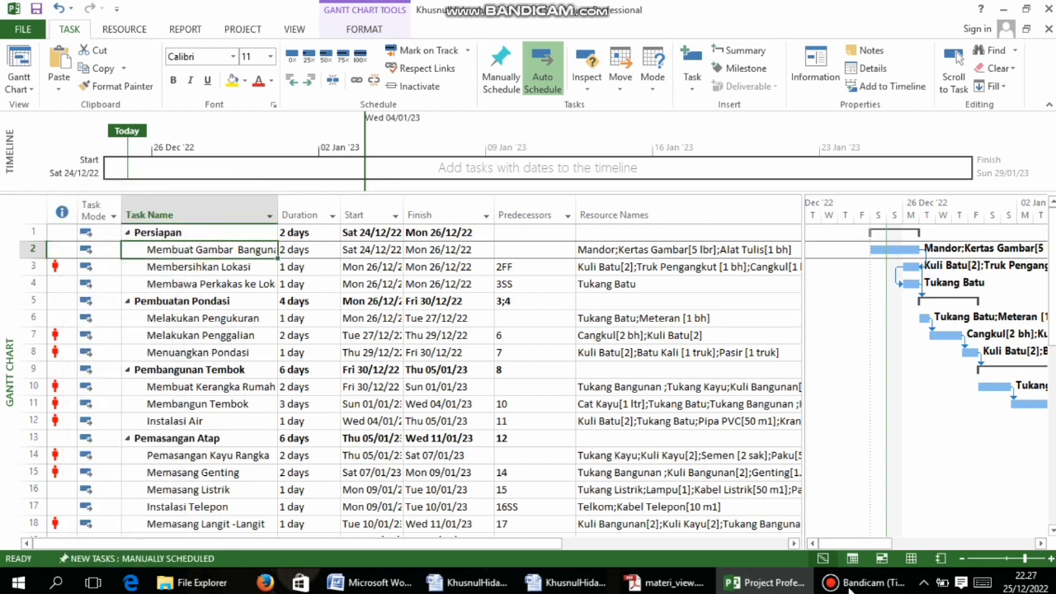
click(846, 584)
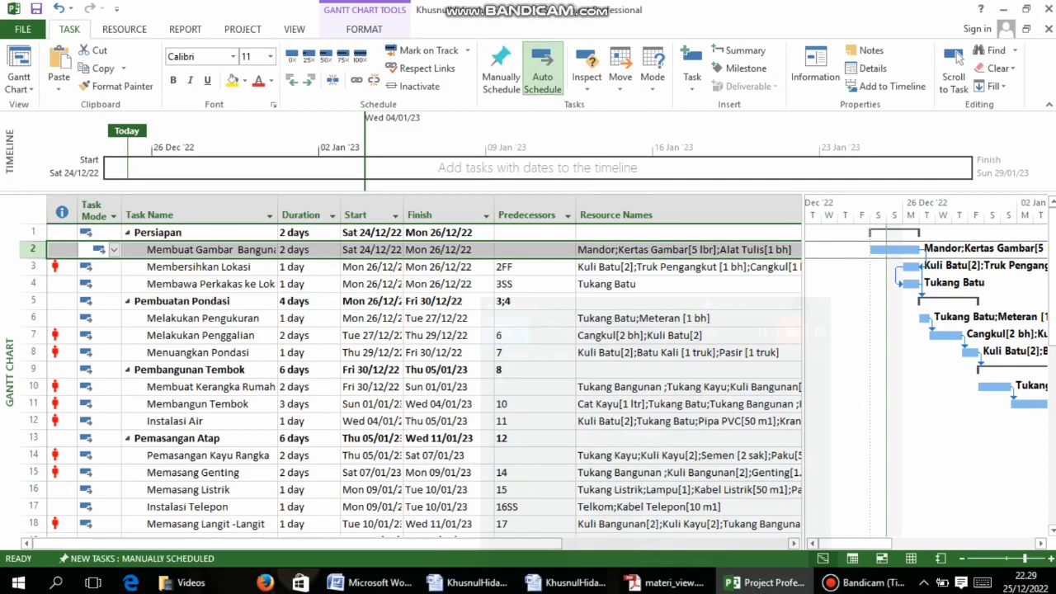
click(665, 582)
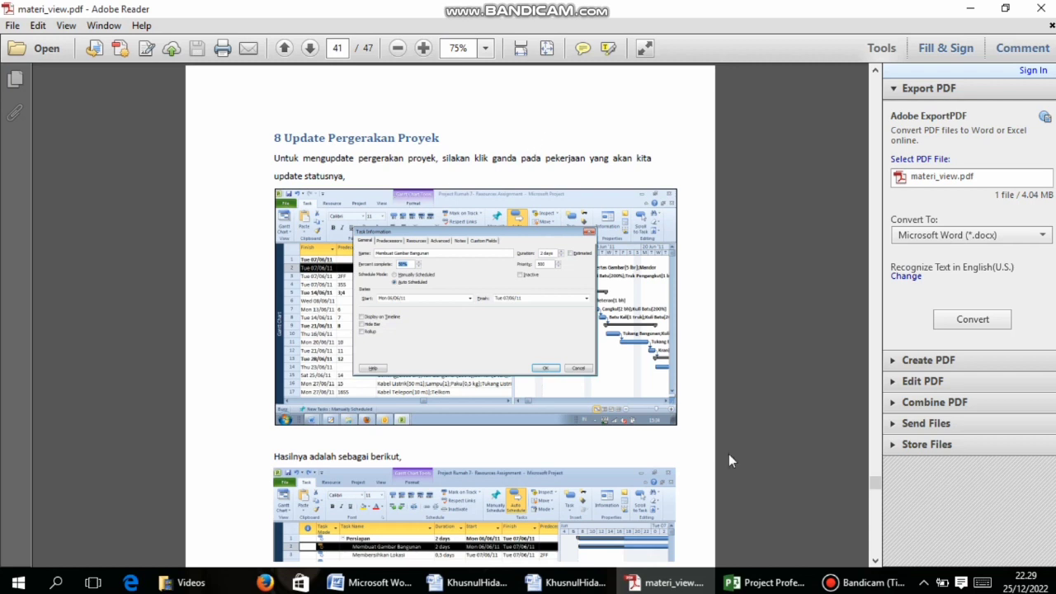
click(763, 582)
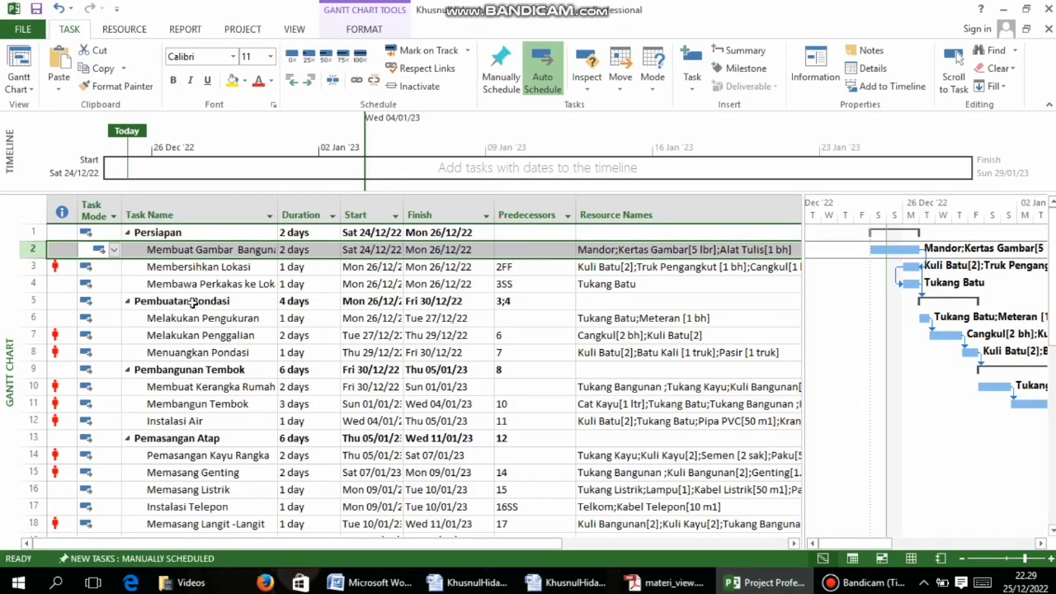
right_click(101, 254)
click(99, 252)
click(101, 254)
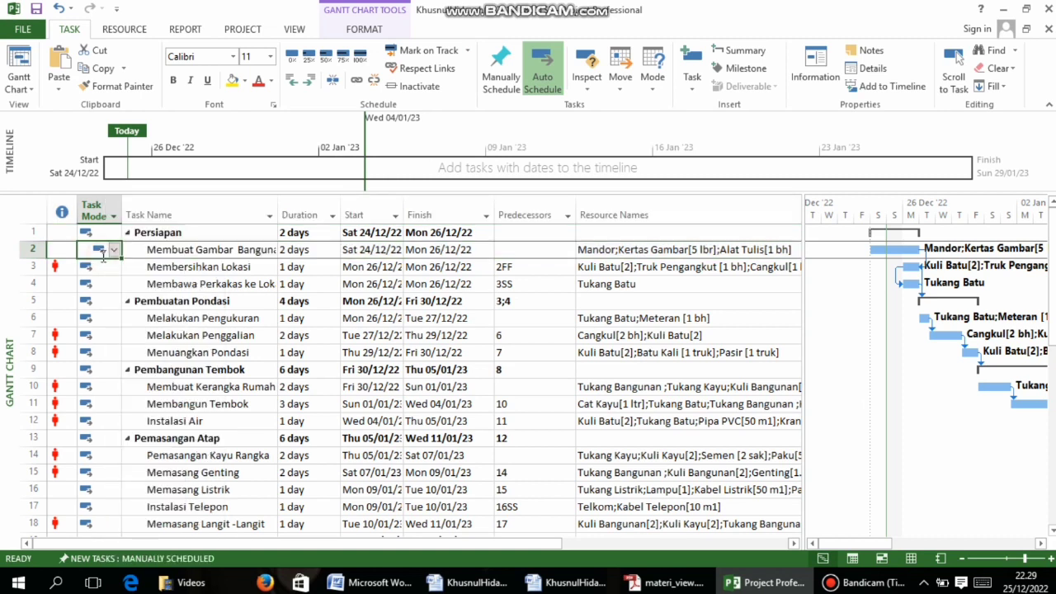
Set Membuat Gambar Bangunan's percent complete to 50% in Task Information
double_click(99, 253)
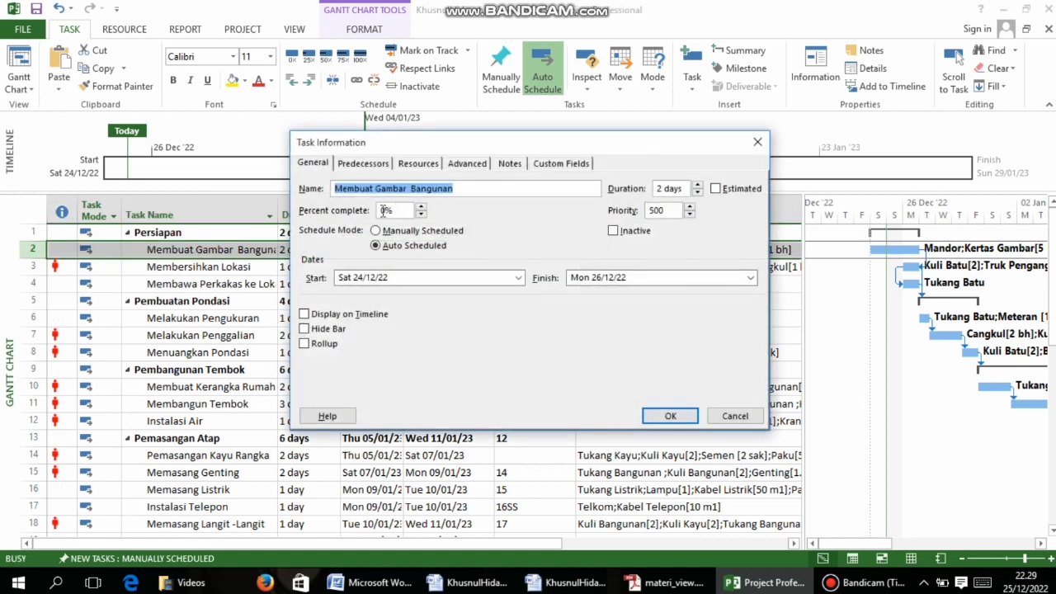
click(386, 211)
key(BackSpace)
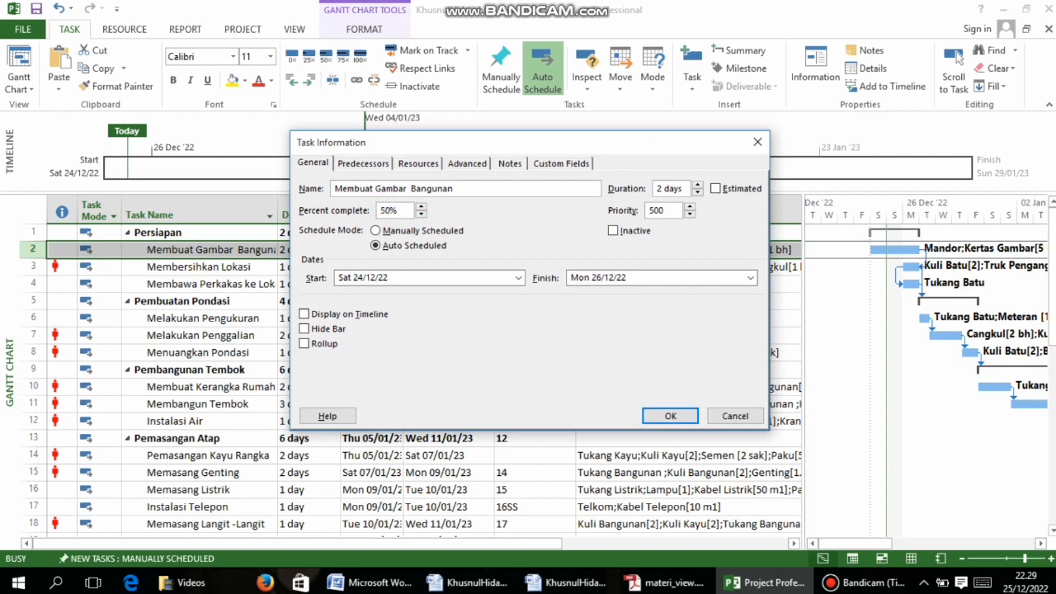
click(668, 419)
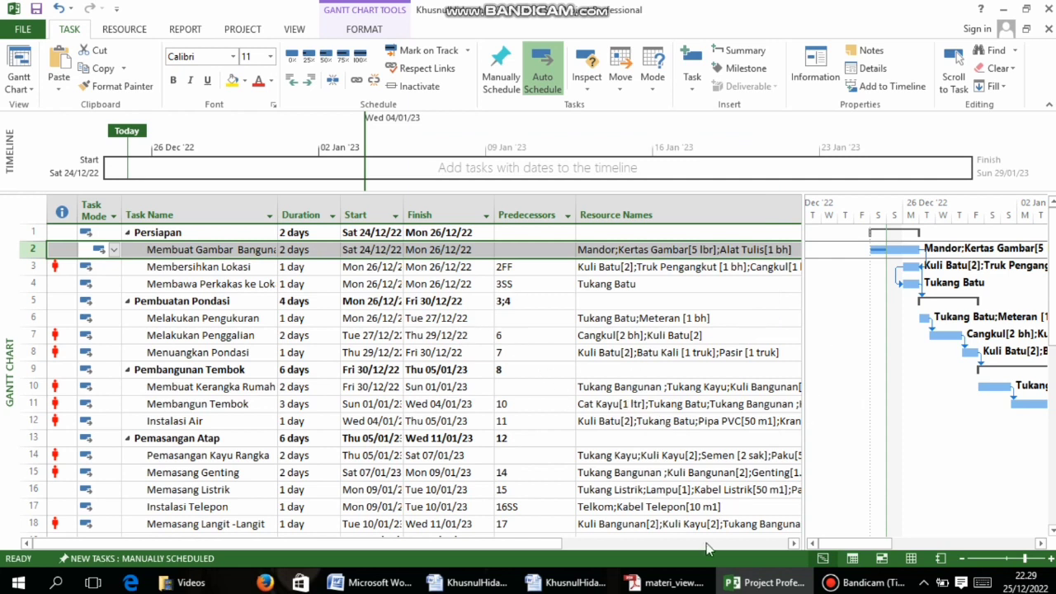
drag(879, 544, 808, 537)
Recheck Membuat Gambar Bangunan's 50% progress against the PDF guide and keep it
click(326, 314)
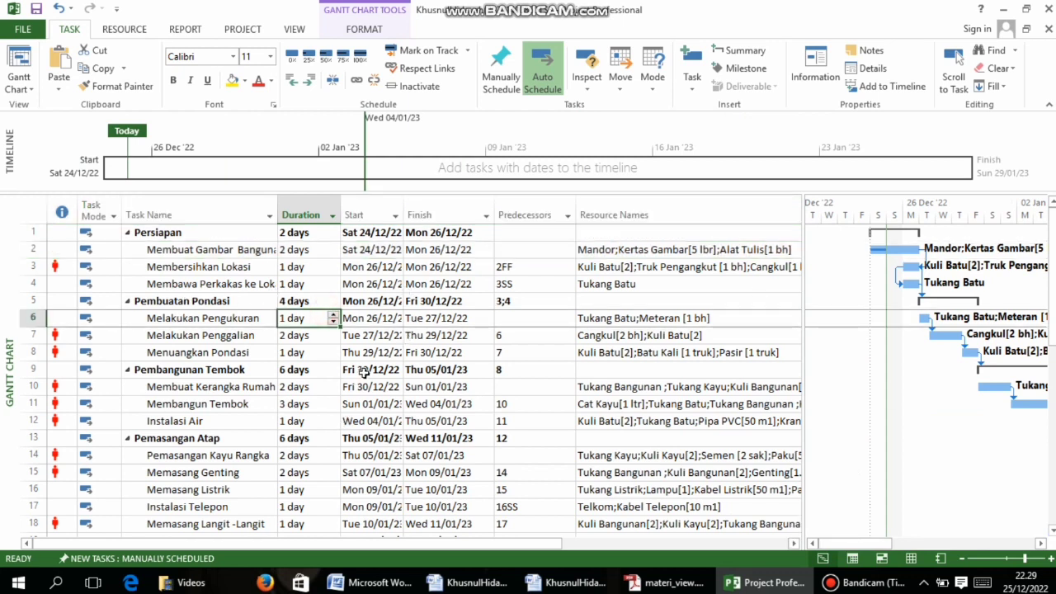
double_click(101, 254)
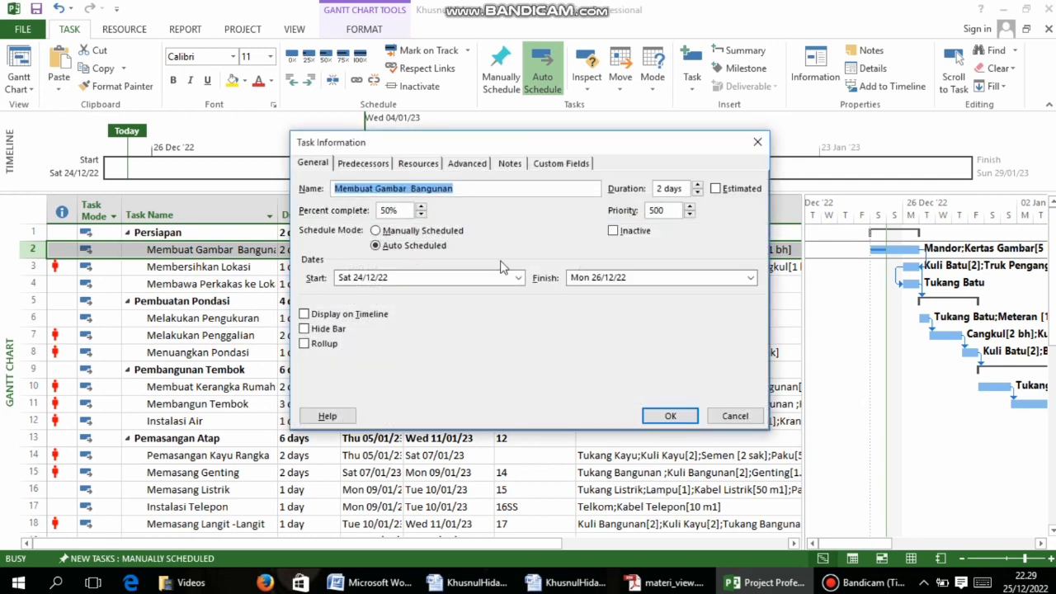
click(664, 582)
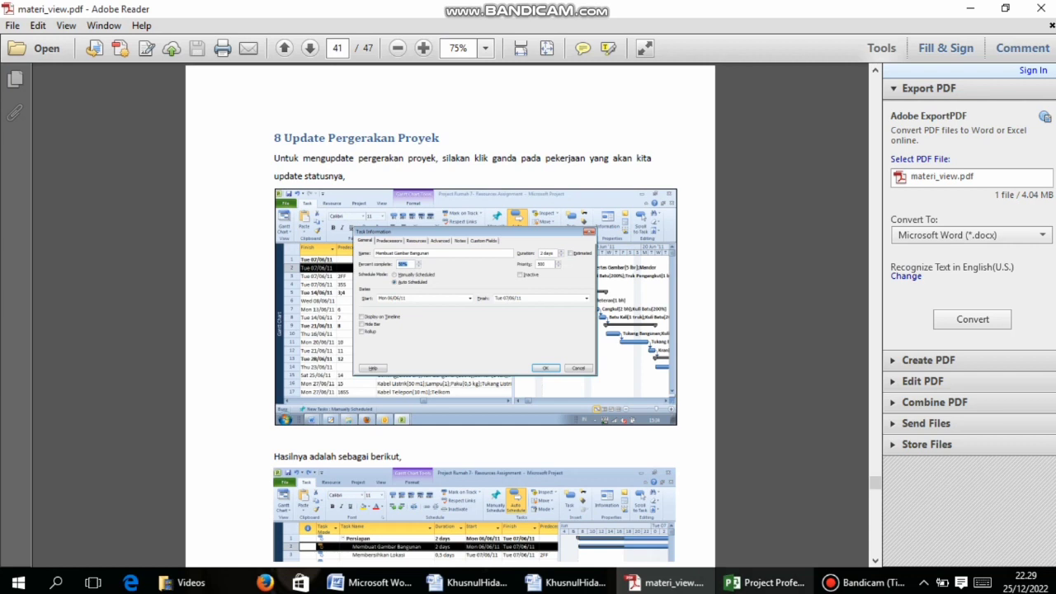
click(763, 582)
click(671, 415)
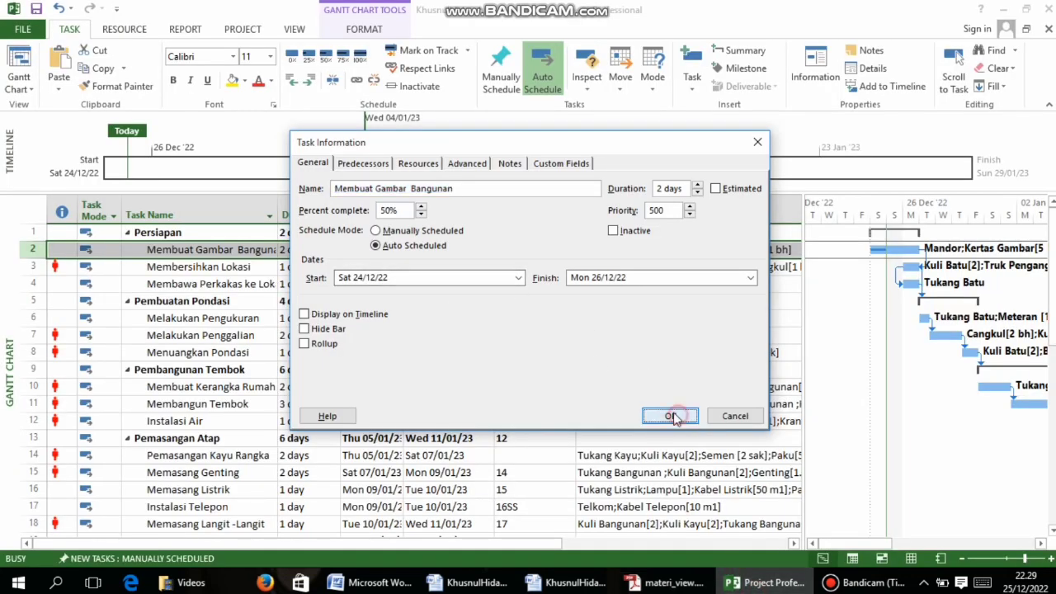
click(664, 582)
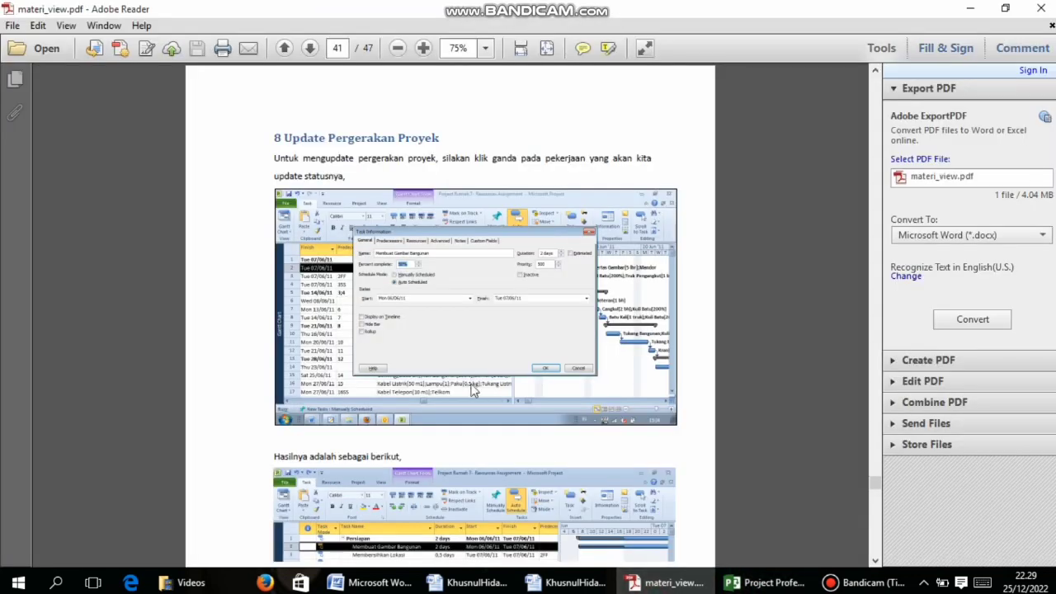
scroll(450, 313, down, 3)
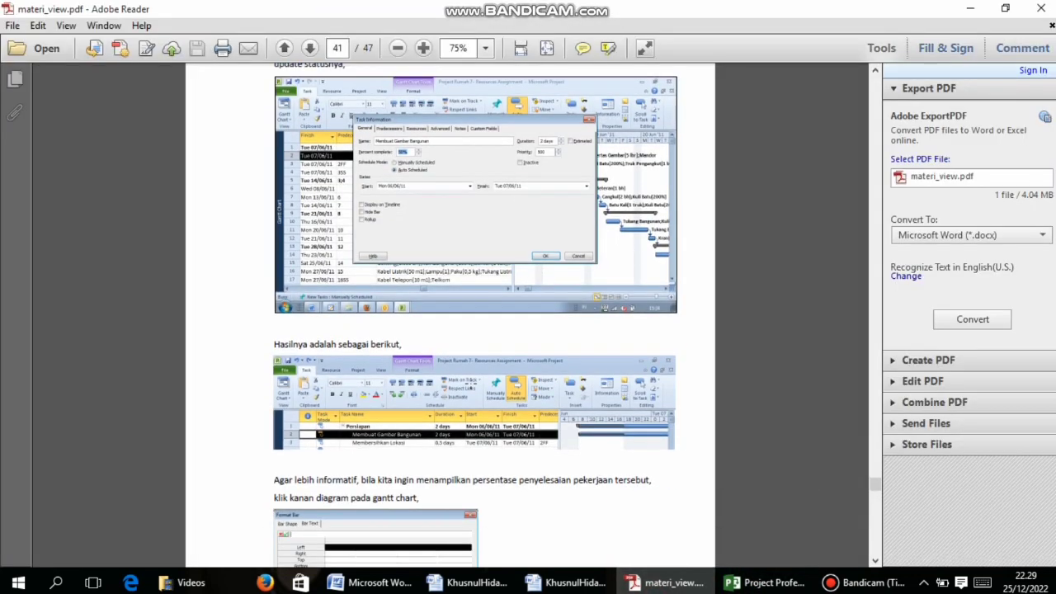
click(763, 583)
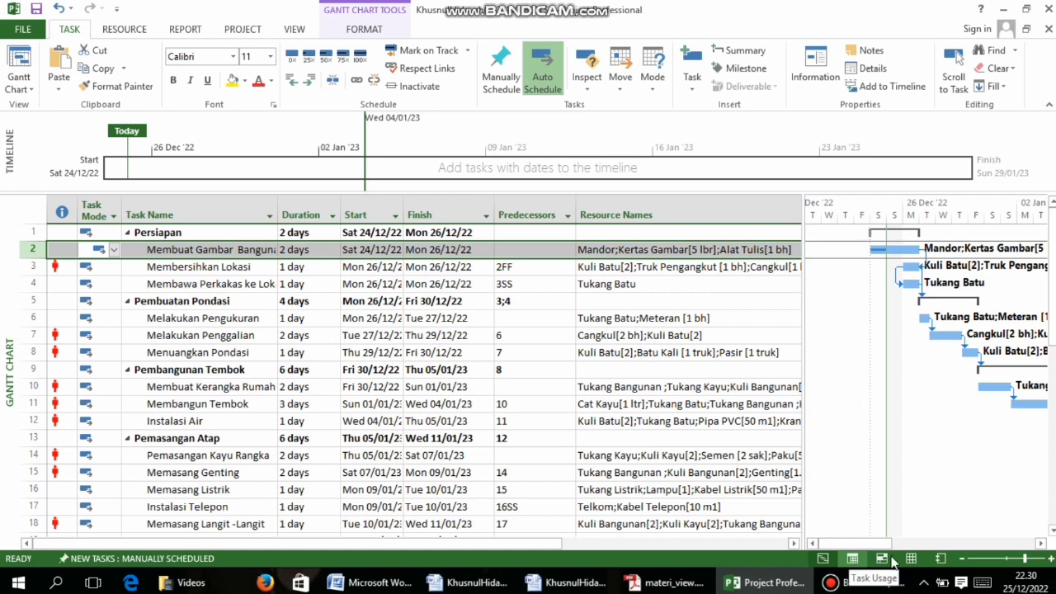
mouse_move(869, 545)
mouse_down()
mouse_move(900, 546)
mouse_move(866, 547)
mouse_up()
Scroll the guide past the Format Bar instructions to page 43, chapter 9 Pelaporan Proyek
click(632, 584)
scroll(415, 356, down, 3)
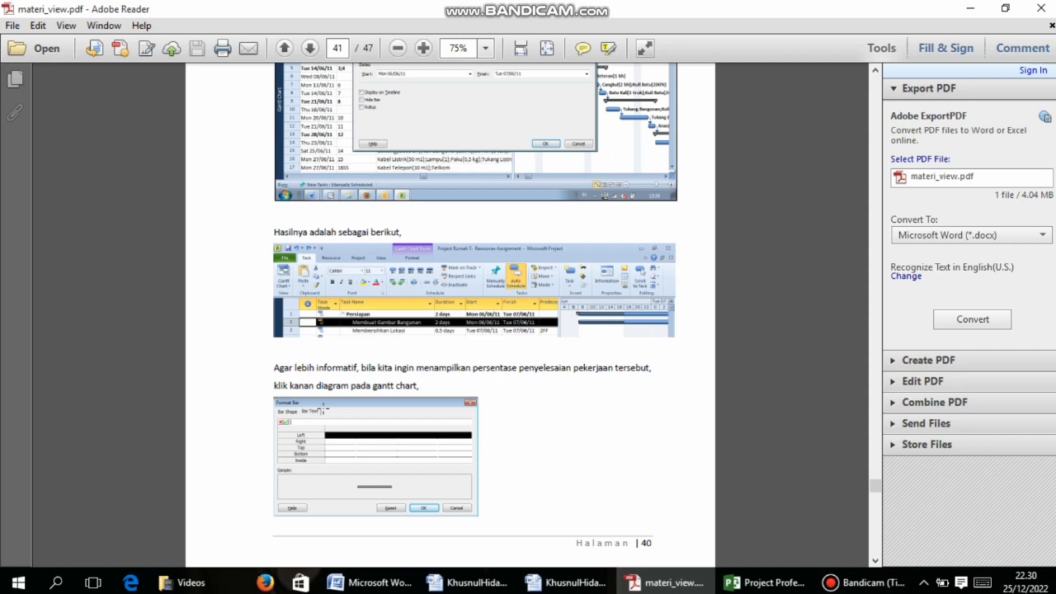
scroll(339, 396, down, 3)
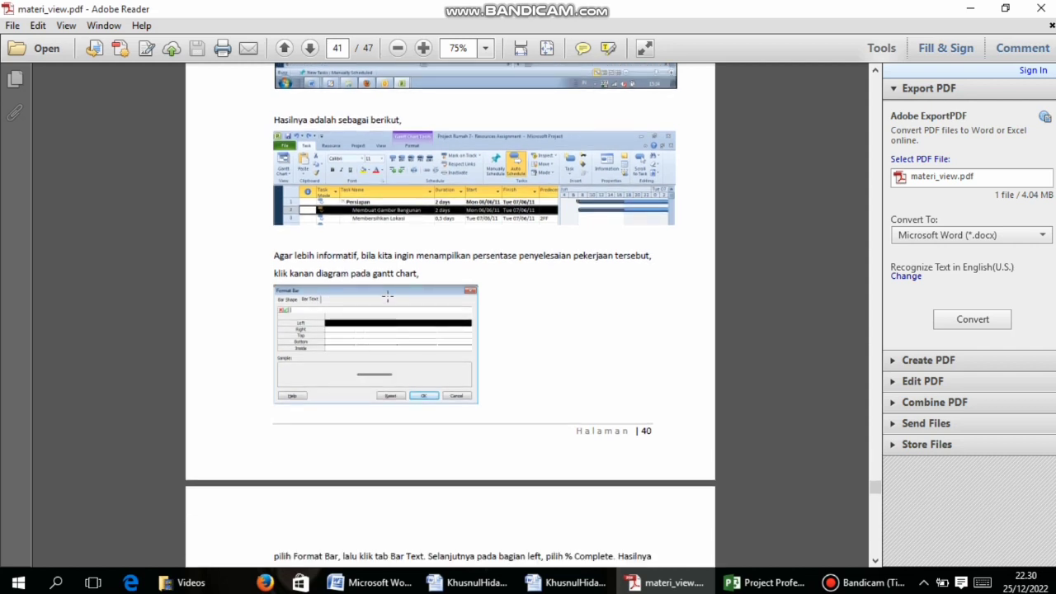
scroll(395, 293, down, 5)
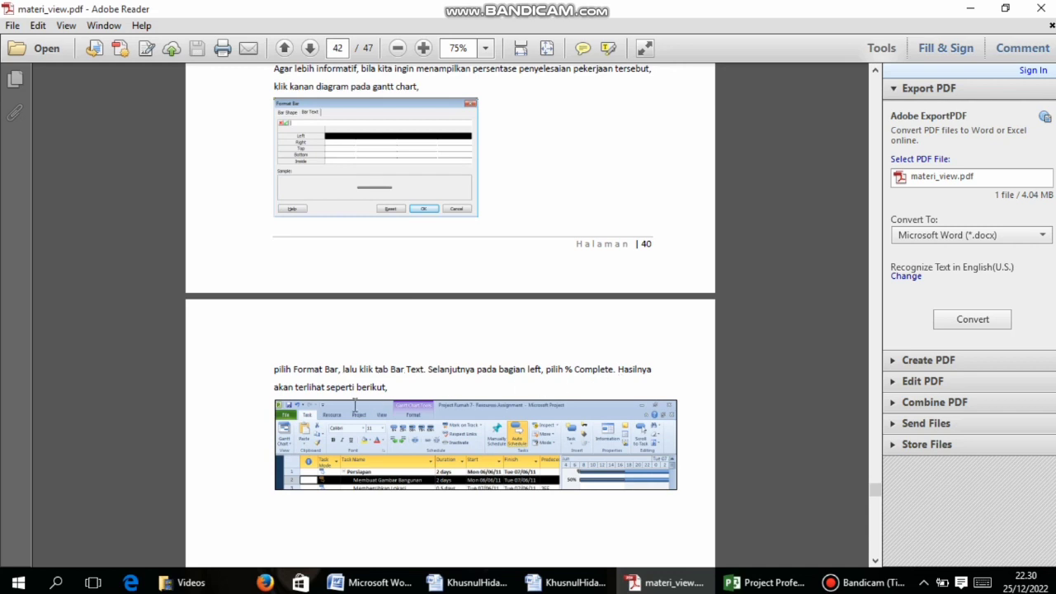
scroll(354, 403, down, 3)
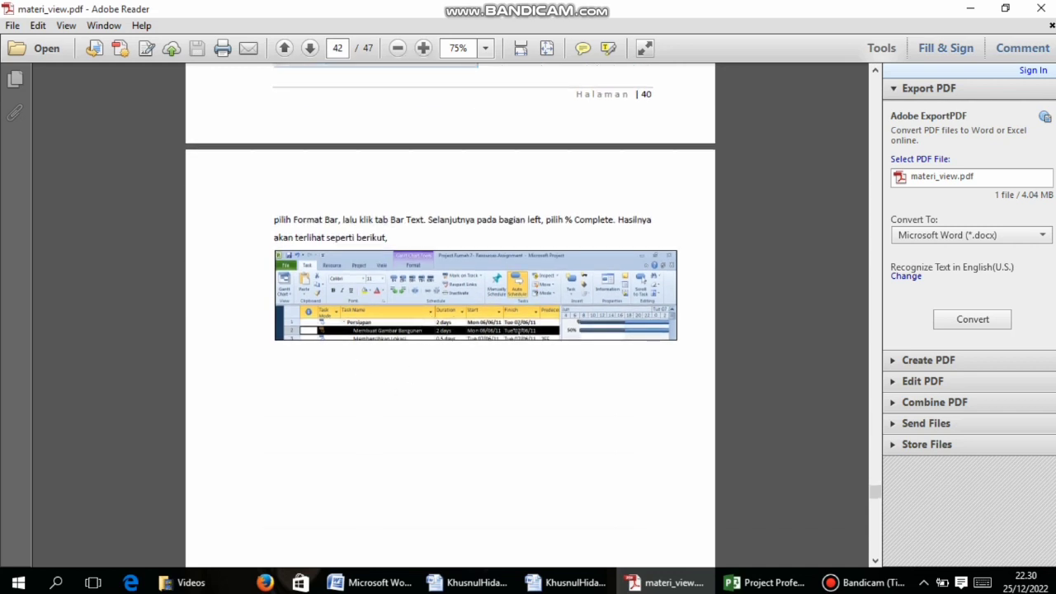
scroll(536, 339, down, 9)
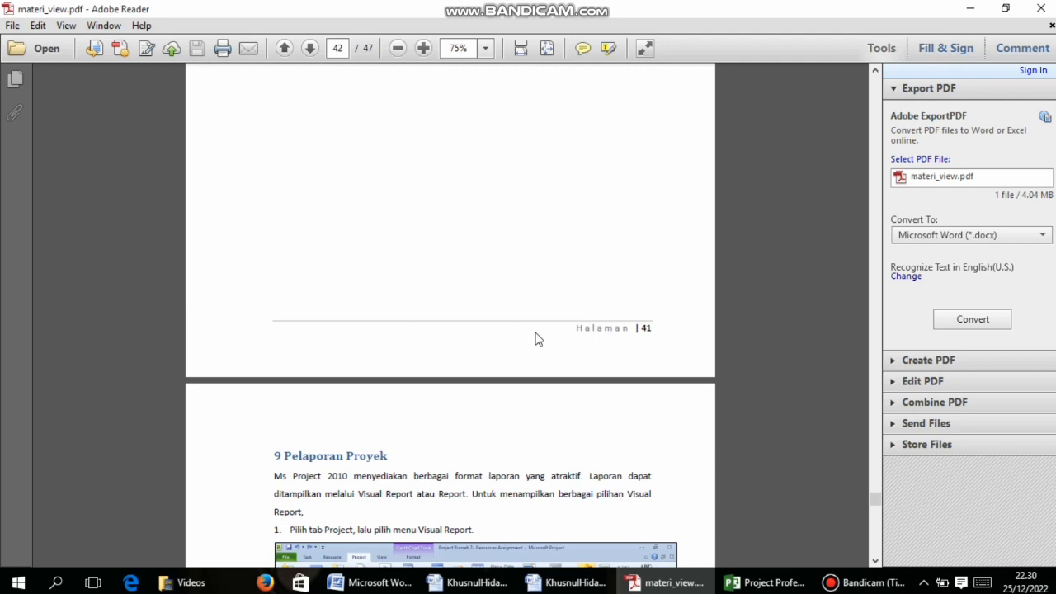
scroll(536, 338, down, 4)
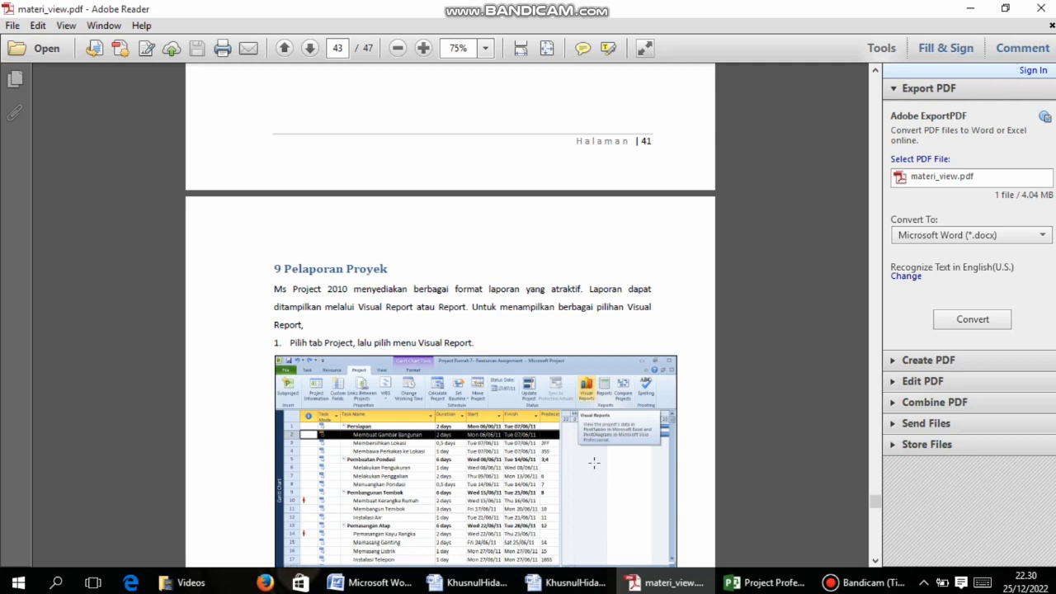
scroll(594, 461, down, 3)
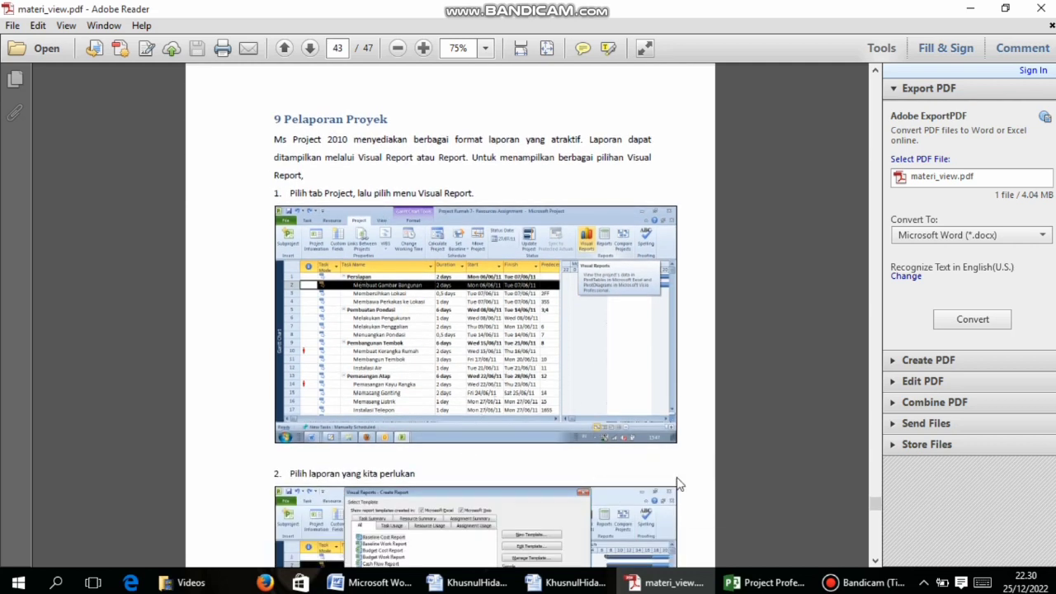
click(766, 583)
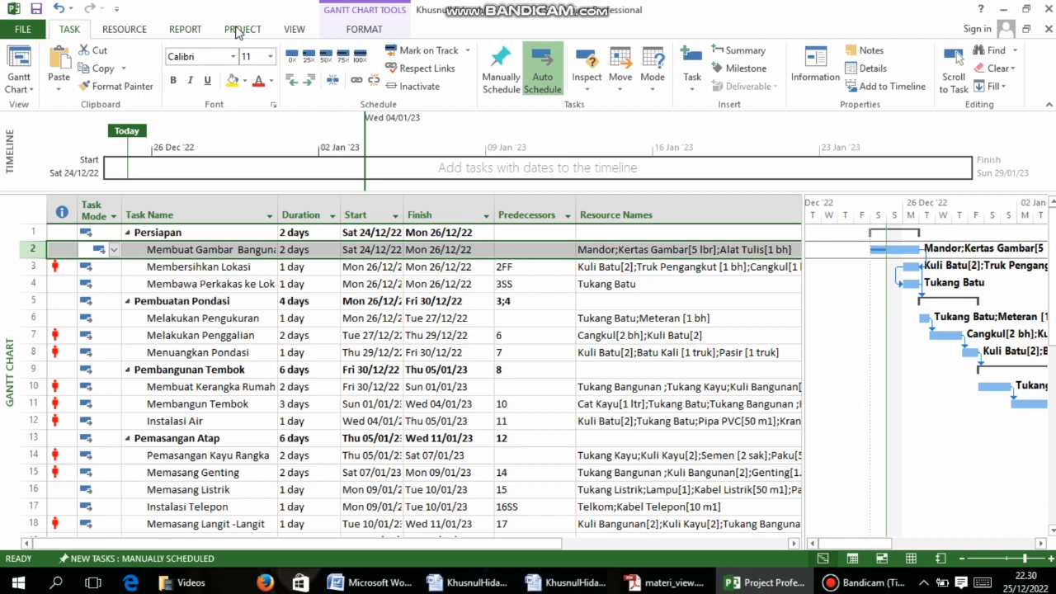
click(237, 31)
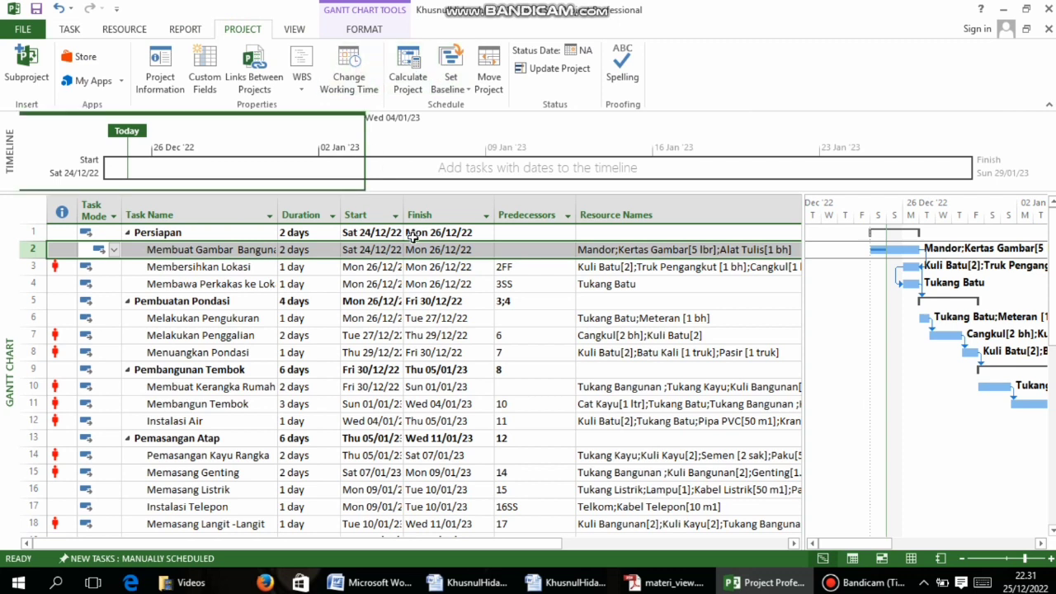
click(667, 583)
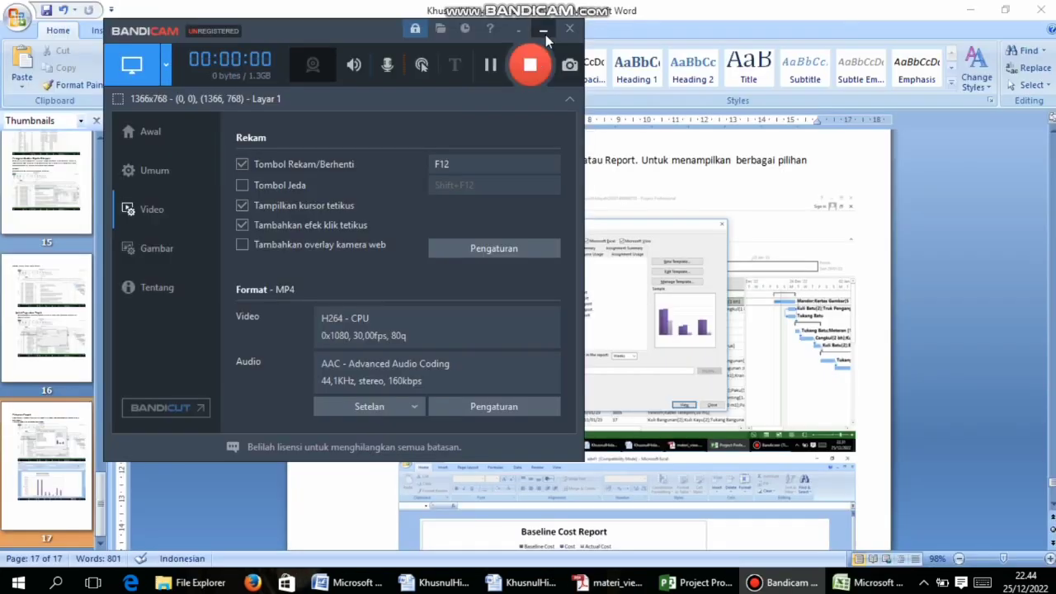
Read section 9's Create Report step on page 43, then return to the project schedule
click(788, 582)
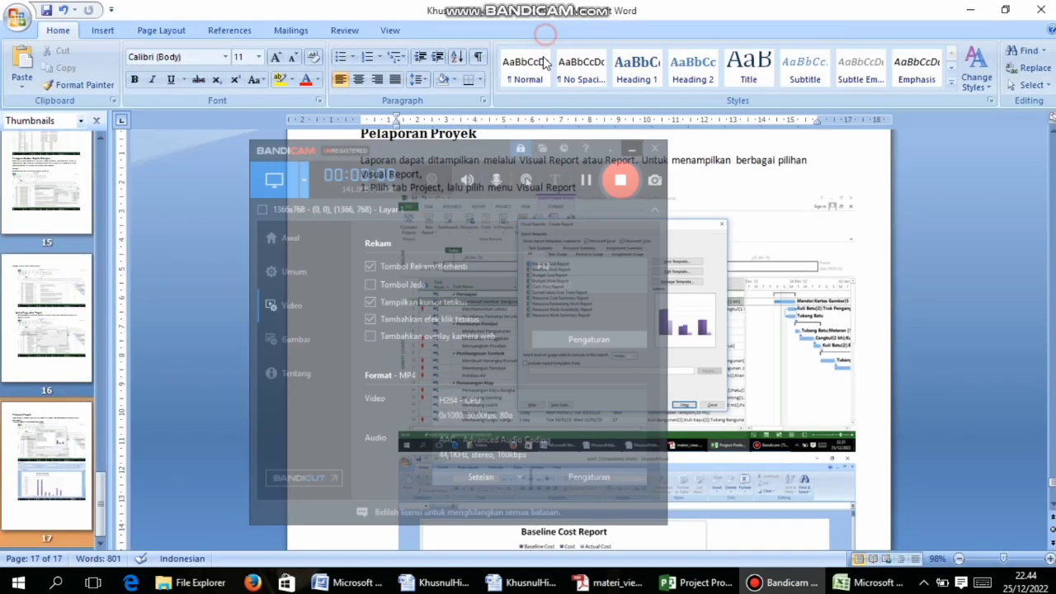
click(608, 586)
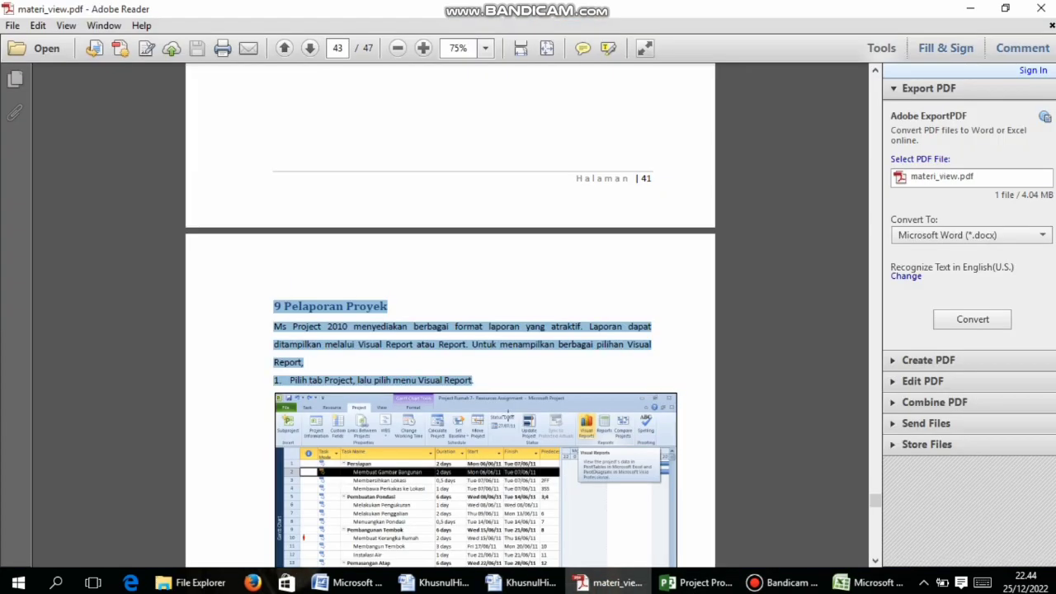
scroll(509, 418, up, 2)
click(508, 416)
scroll(497, 434, down, 3)
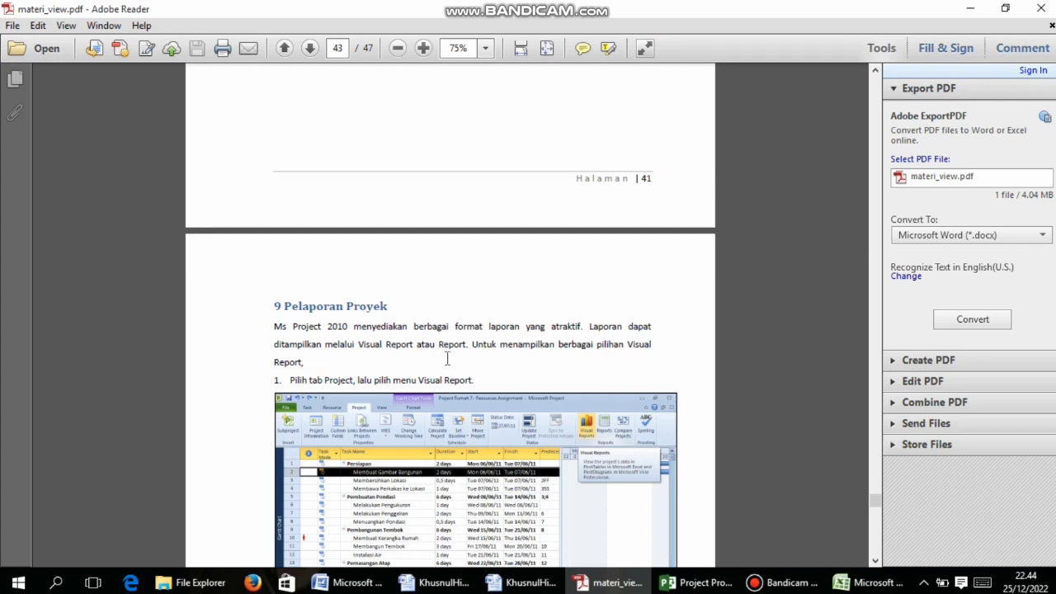
scroll(473, 381, down, 4)
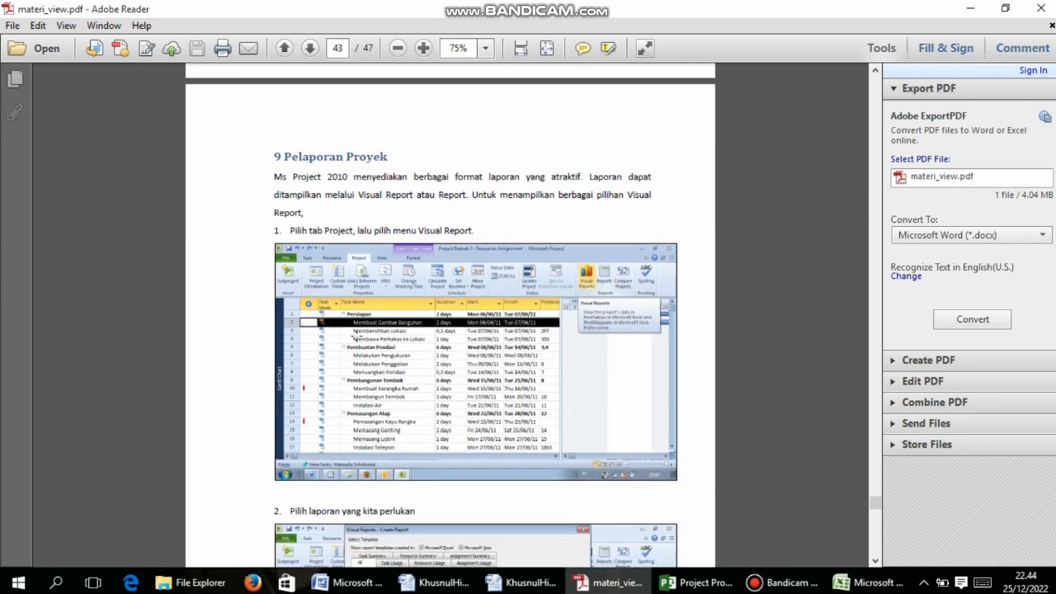
click(699, 583)
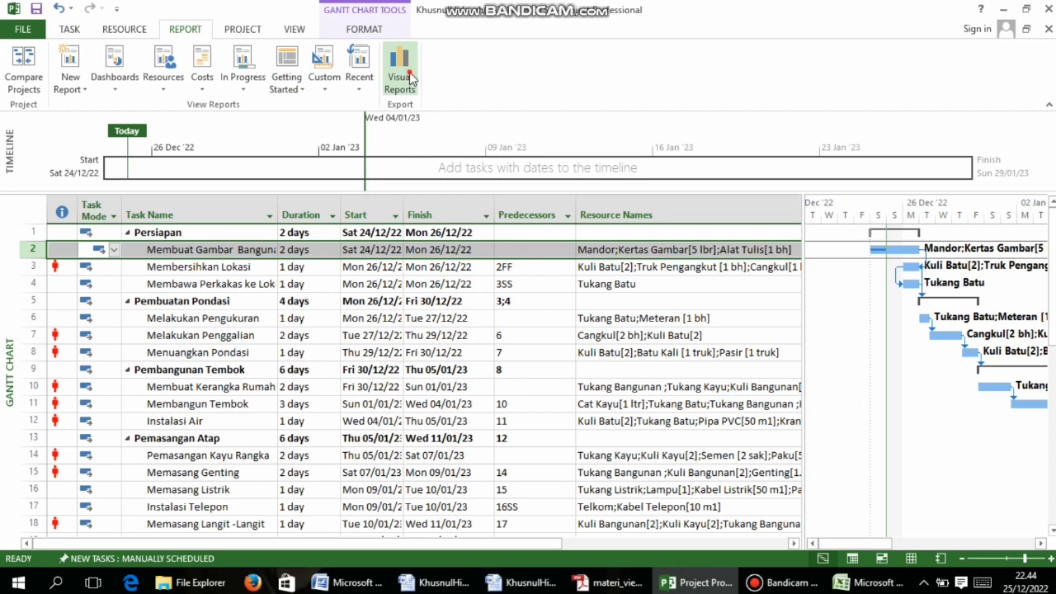
Open Visual Reports from the REPORT tab and try viewing a report template
click(408, 73)
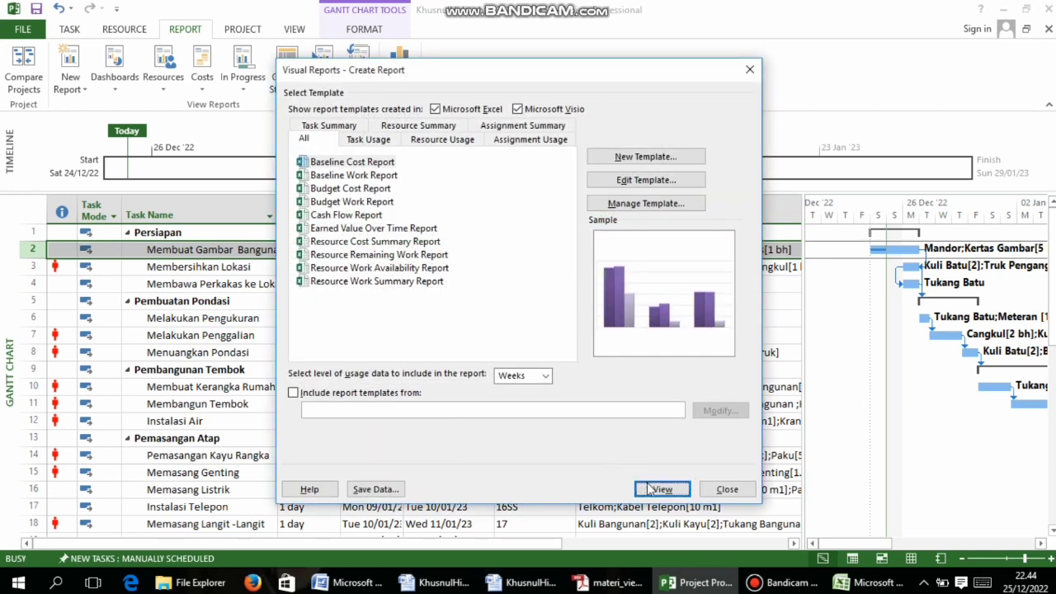
click(649, 488)
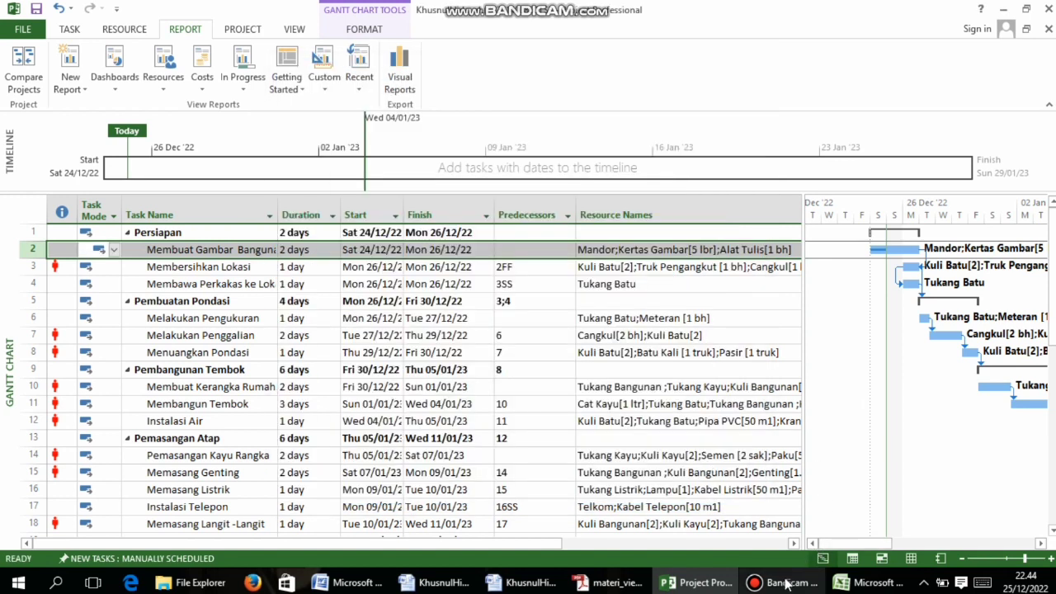
scroll(628, 405, down, 3)
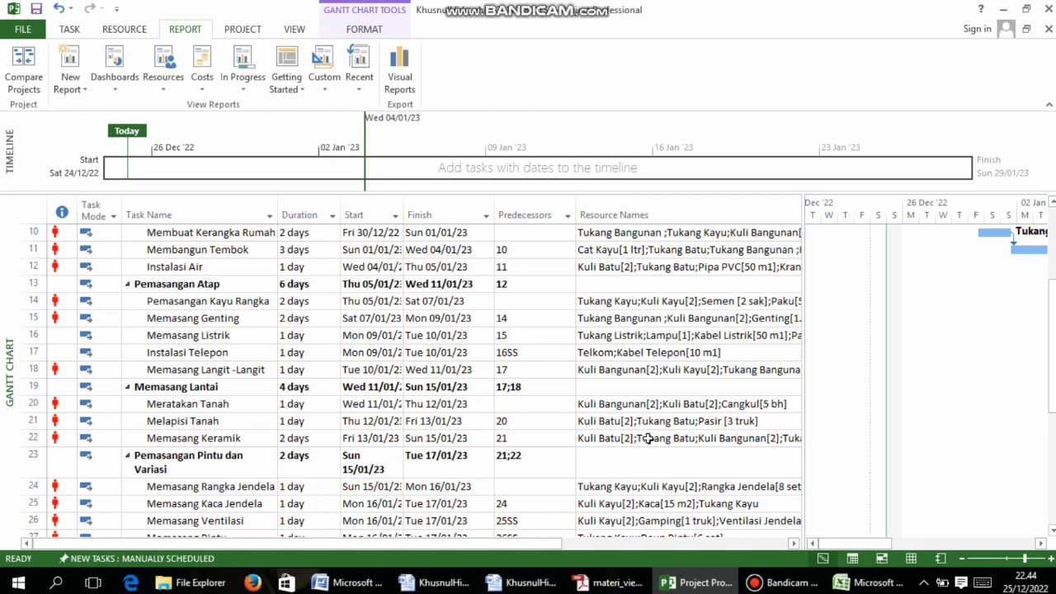
mouse_move(777, 582)
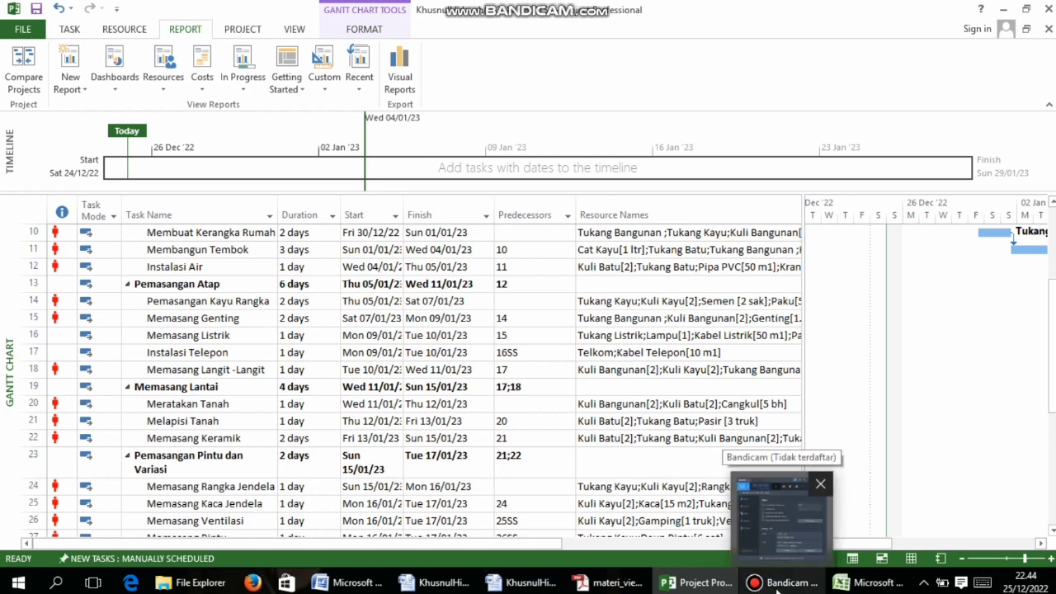